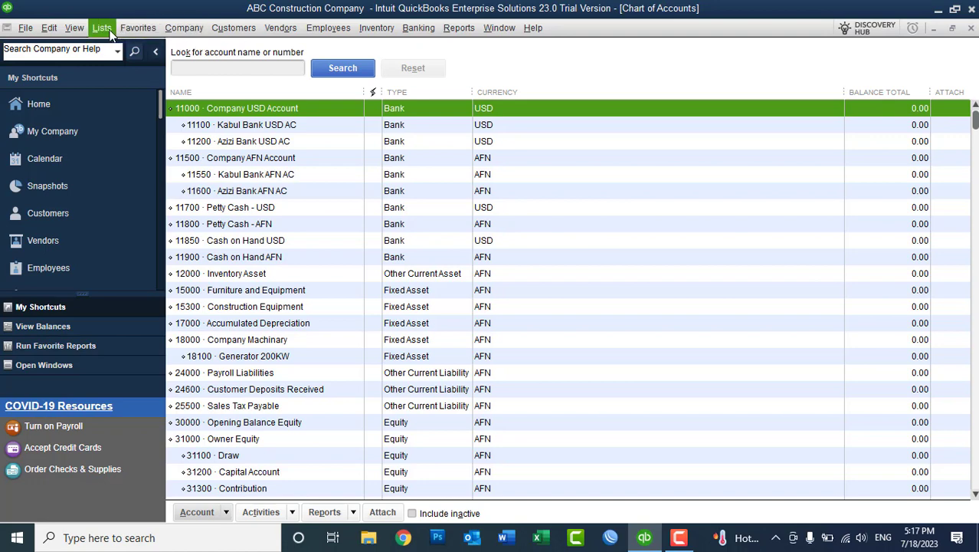
Open the class list and add a class named "English Dept Exp".
{"action": "left_click", "coordinate": [103, 28]}
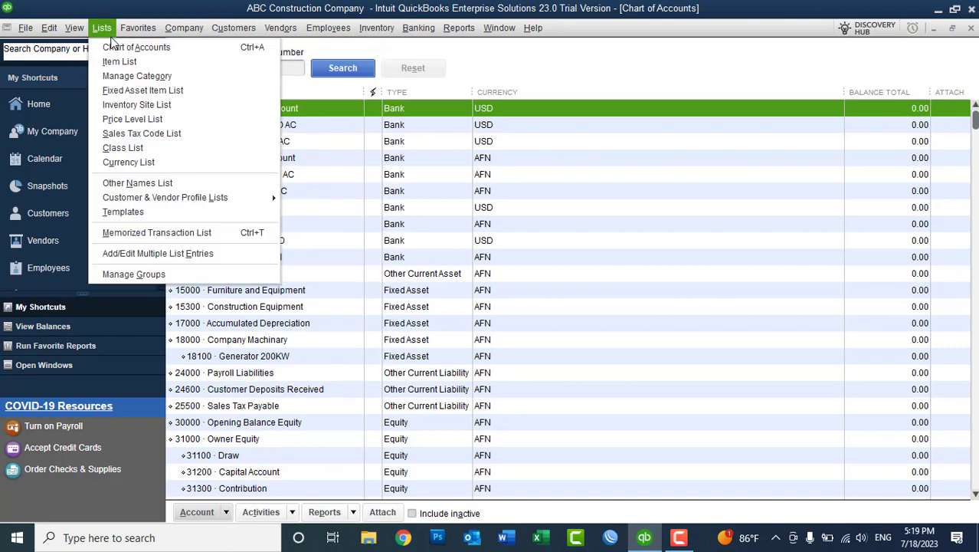
{"action": "left_click", "coordinate": [157, 149]}
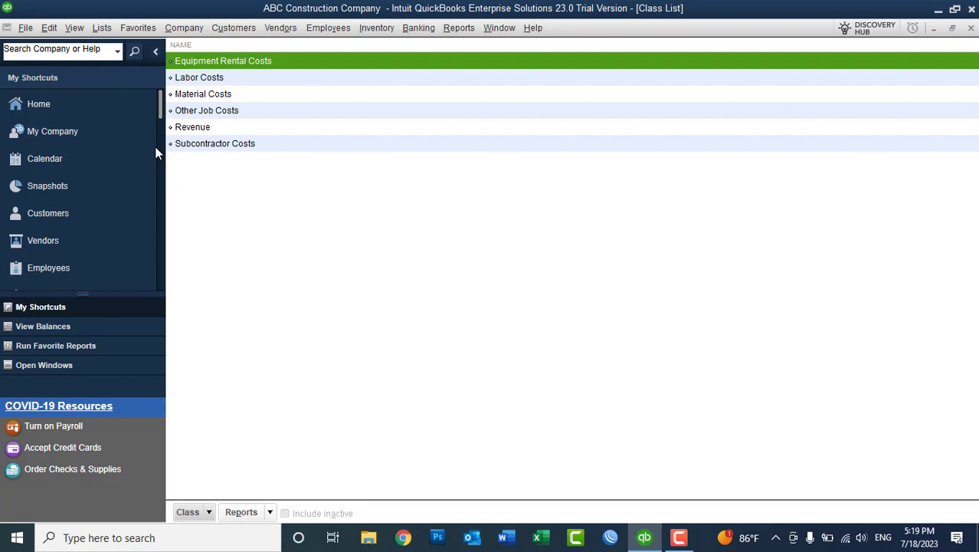
{"action": "left_click", "coordinate": [245, 220]}
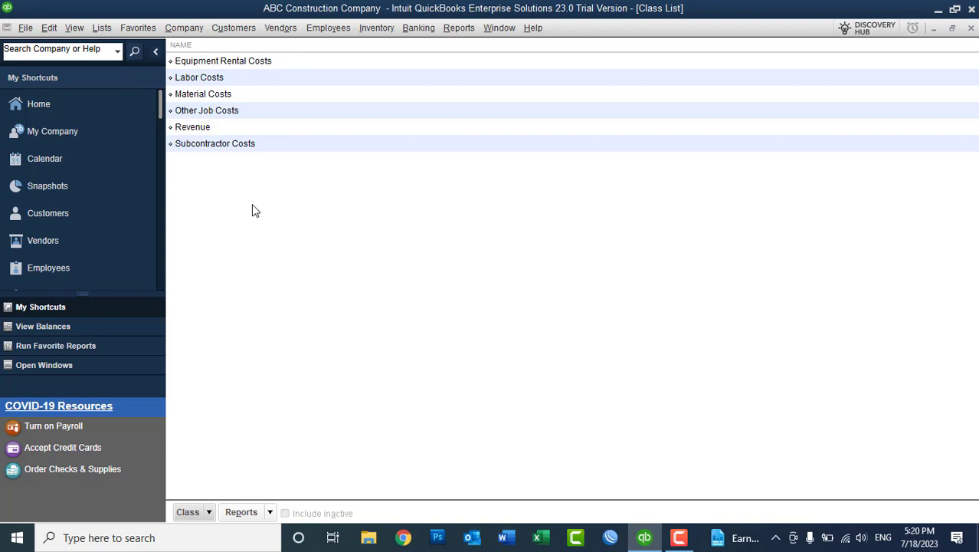
{"action": "right_click", "coordinate": [372, 213]}
{"action": "left_click", "coordinate": [388, 250]}
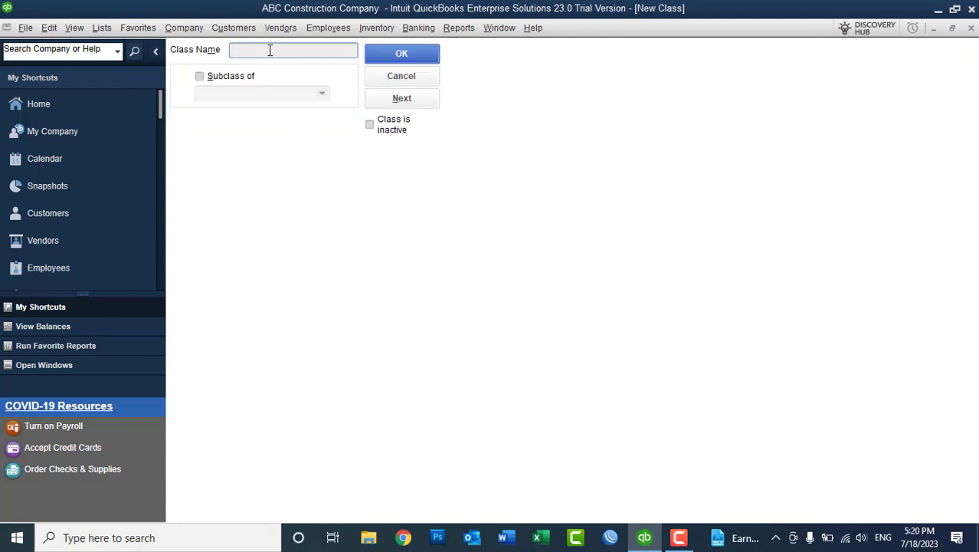
{"action": "type", "text": "English Dept Exp"}
{"action": "left_click", "coordinate": [392, 99]}
Add a second English department class named "English Dept Income" and save it.
{"action": "type", "text": "Ex"}
{"action": "key", "text": "BackSpace"}
{"action": "type", "text": "gn"}
{"action": "key", "text": "BackSpace"}
{"action": "key", "text": "BackSpace"}
{"action": "type", "text": "gn"}
{"action": "key", "text": "BackSpace"}
{"action": "key", "text": "BackSpace"}
{"action": "type", "text": "nglish Dept Income"}
{"action": "left_click", "coordinate": [392, 58]}
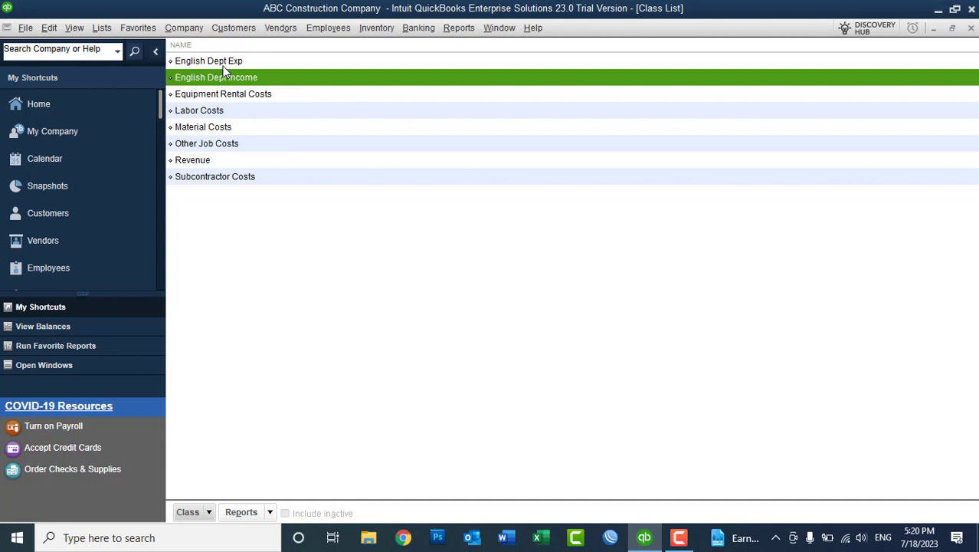
Add the classes "Computer Dept Income" and "Computer Dept Exp", and close the class list.
{"action": "right_click", "coordinate": [312, 341]}
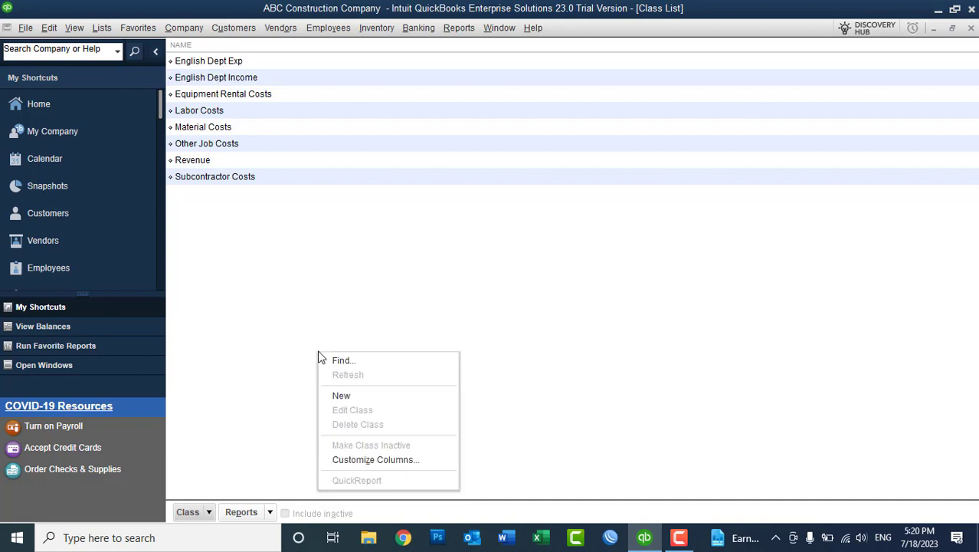
{"action": "left_click", "coordinate": [384, 397]}
{"action": "type", "text": "Com"}
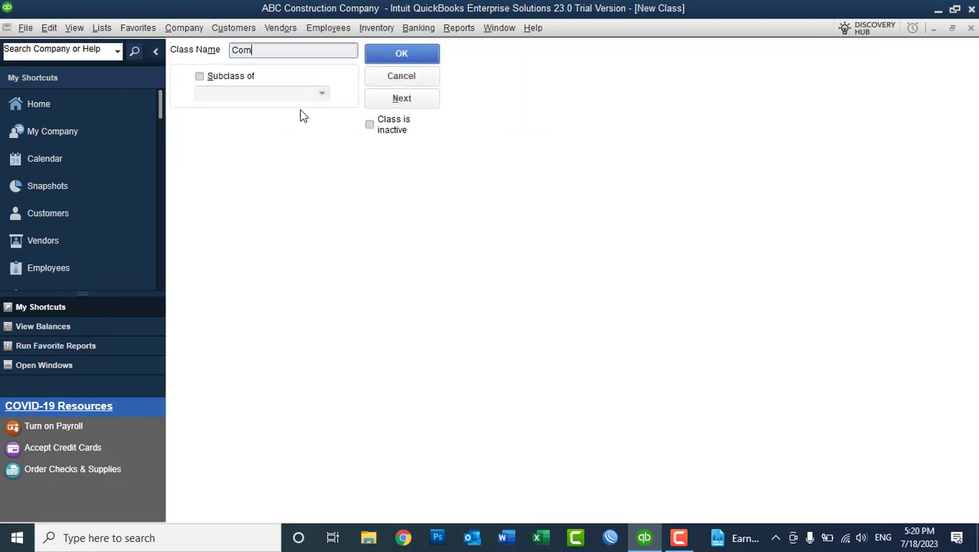
{"action": "type", "text": "puter Dept Income"}
{"action": "left_click", "coordinate": [374, 99]}
{"action": "type", "text": "Computer Dept Exp"}
{"action": "left_click", "coordinate": [412, 56]}
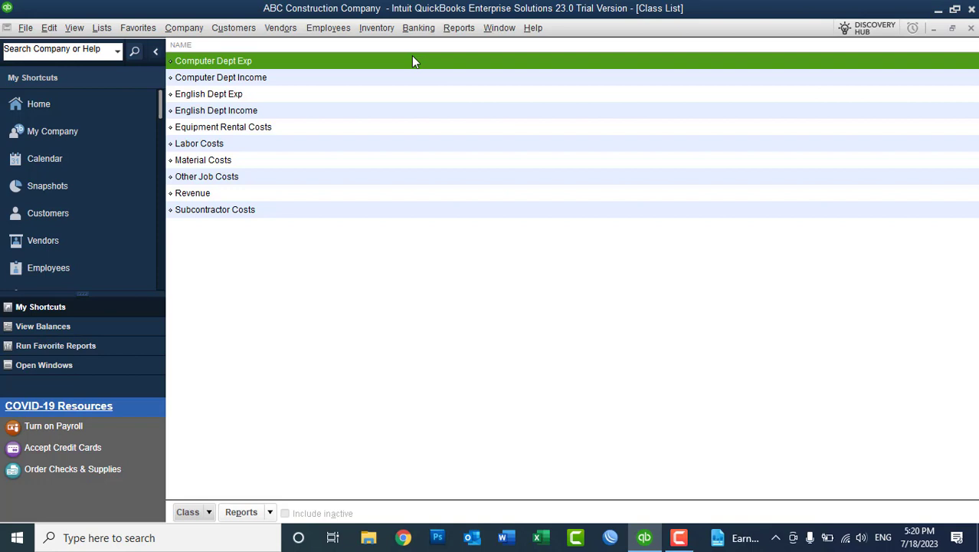
{"action": "left_click", "coordinate": [971, 28]}
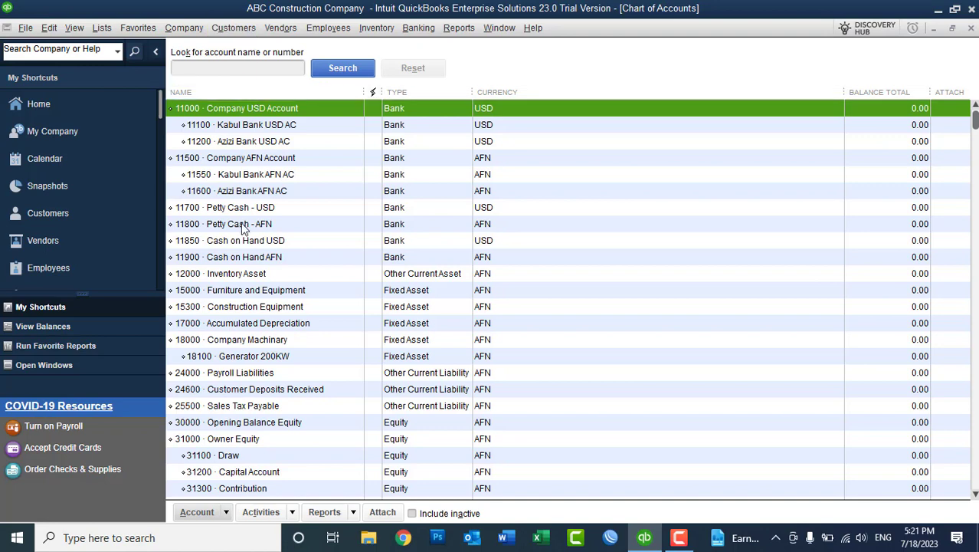
Start a new general journal entry and set its date to 07/01/2023.
{"action": "left_click", "coordinate": [198, 30]}
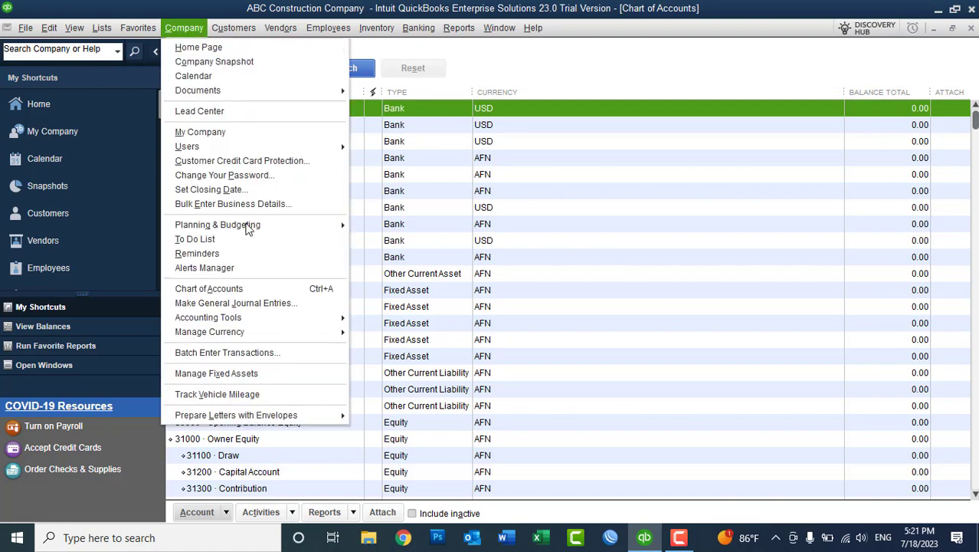
{"action": "left_click", "coordinate": [254, 304]}
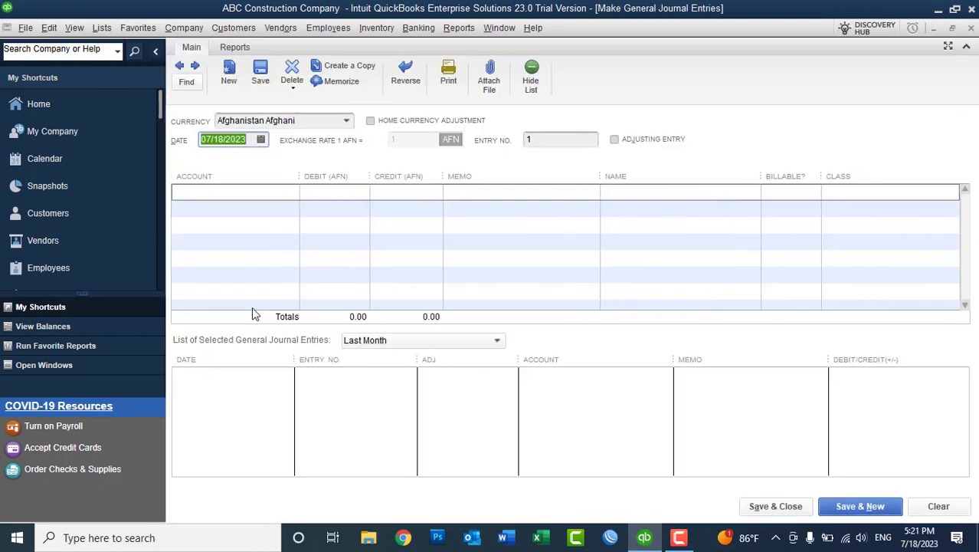
{"action": "left_click", "coordinate": [262, 140]}
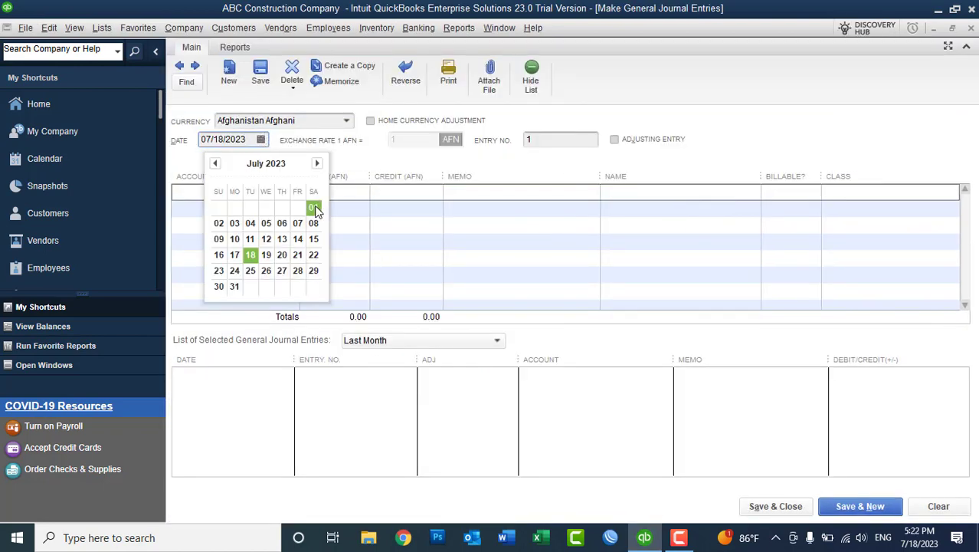
{"action": "left_click", "coordinate": [314, 208]}
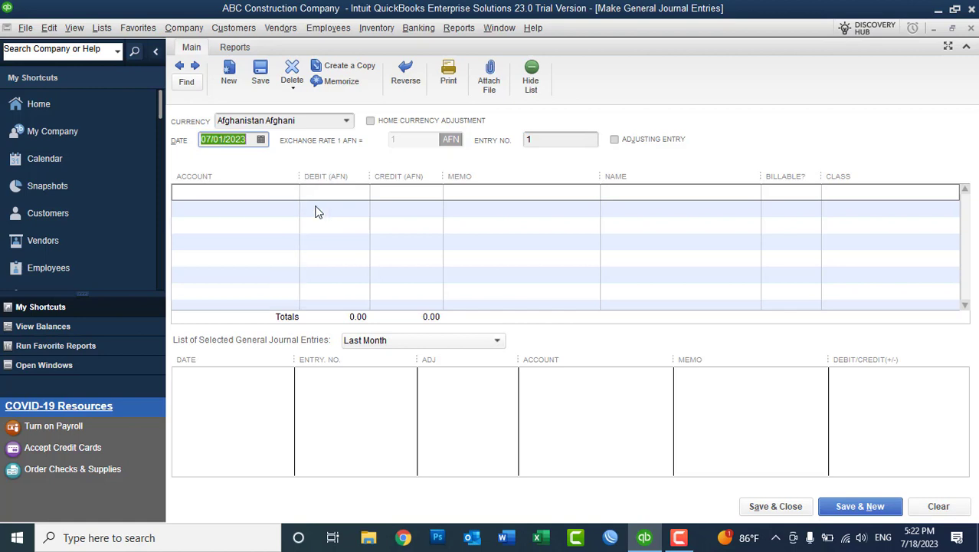
Switch the journal entry's currency to US Dollar and back to Afghanistan Afghani.
{"action": "left_click", "coordinate": [347, 124]}
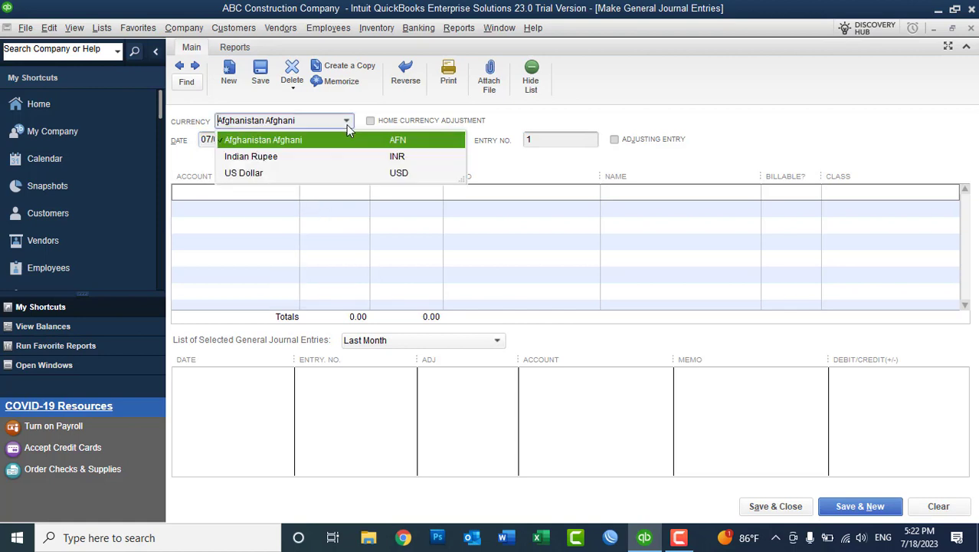
{"action": "left_click", "coordinate": [280, 173]}
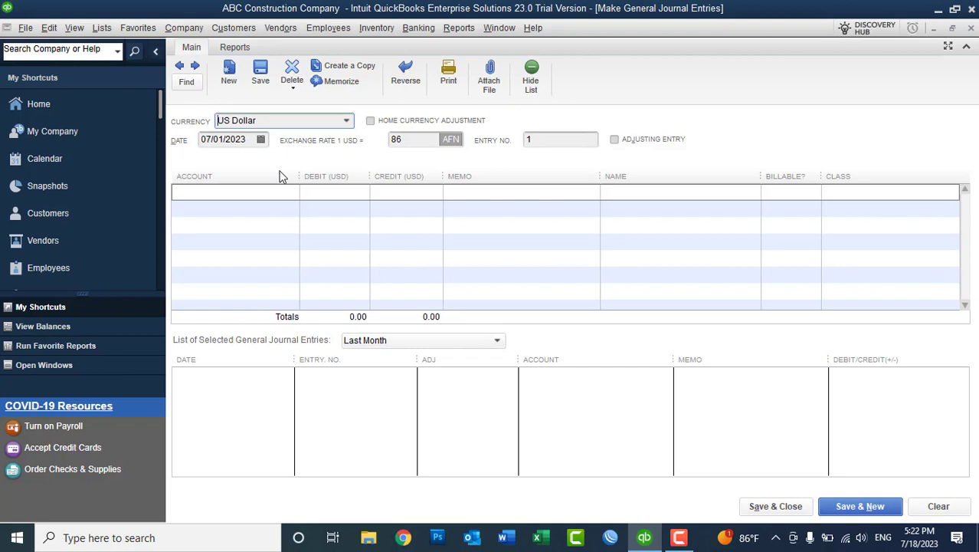
{"action": "left_click", "coordinate": [347, 123]}
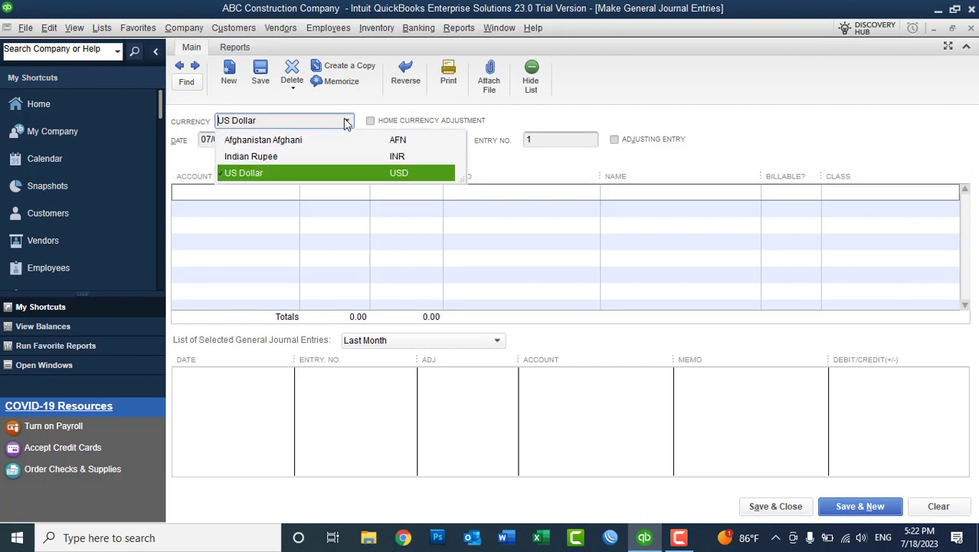
{"action": "left_click", "coordinate": [310, 144]}
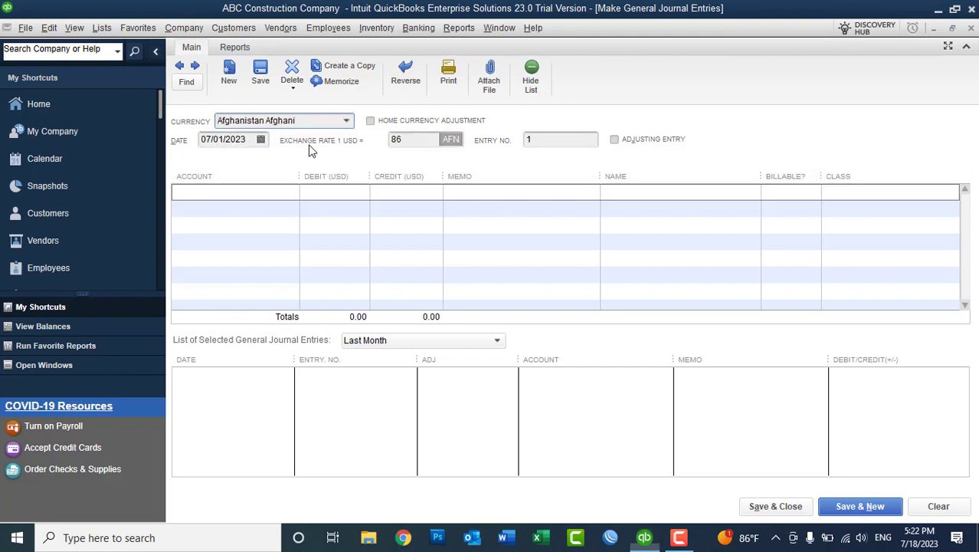
{"action": "left_click", "coordinate": [249, 140]}
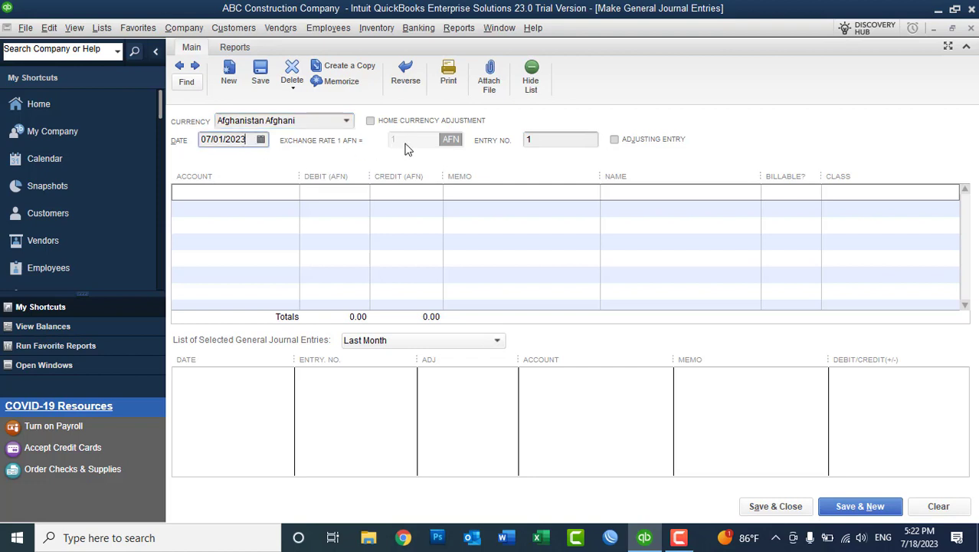
Try the prefixed entry number RV-01 for the journal entry and remove the prefix again.
{"action": "left_click", "coordinate": [536, 140]}
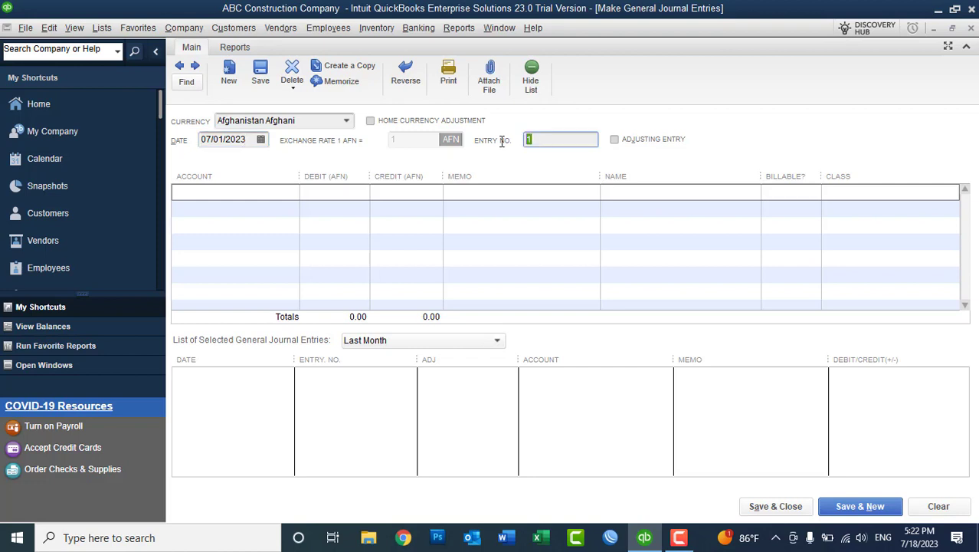
{"action": "key", "text": "Left"}
{"action": "type", "text": "ET"}
{"action": "type", "text": "-"}
{"action": "type", "text": "0"}
{"action": "key", "text": "BackSpace"}
{"action": "key", "text": "BackSpace"}
{"action": "key", "text": "BackSpace"}
{"action": "key", "text": "BackSpace"}
{"action": "type", "text": "RV-0"}
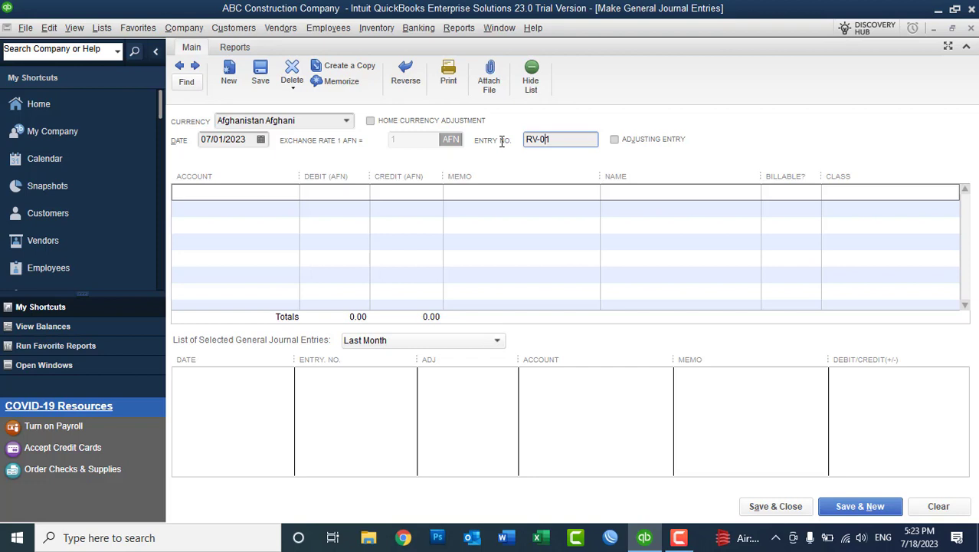
{"action": "key", "text": "BackSpace"}
{"action": "key", "text": "BackSpace"}
{"action": "key", "text": "BackSpace"}
{"action": "key", "text": "BackSpace"}
Debit 1,000,000 AFN to account 11550 Kabul Bank AFN AC on the first journal line and widen the account column.
{"action": "left_click", "coordinate": [269, 195]}
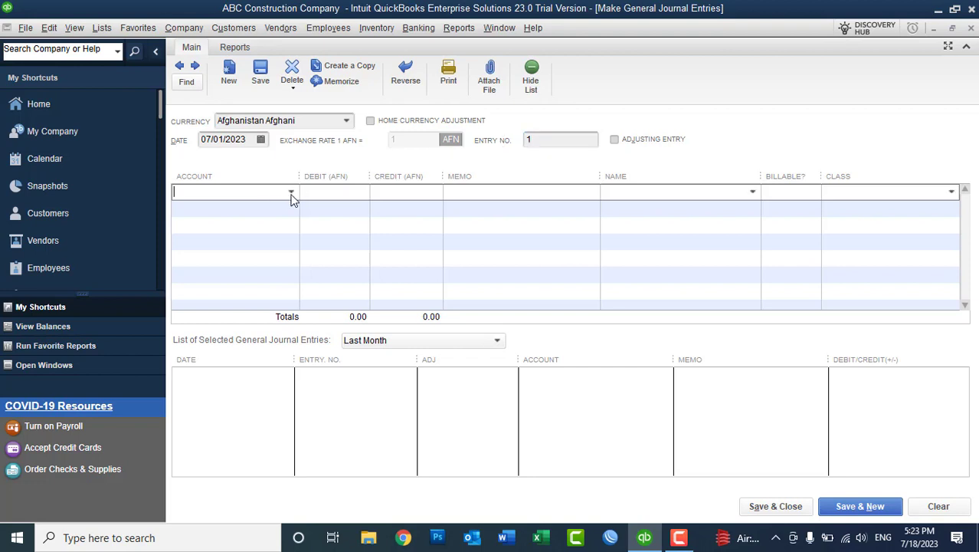
{"action": "left_click", "coordinate": [291, 193]}
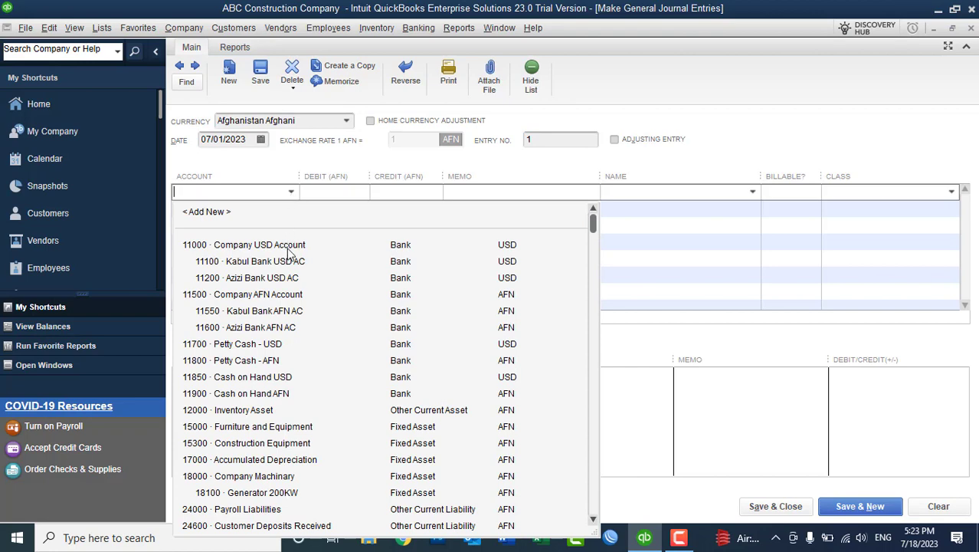
{"action": "left_click", "coordinate": [272, 312]}
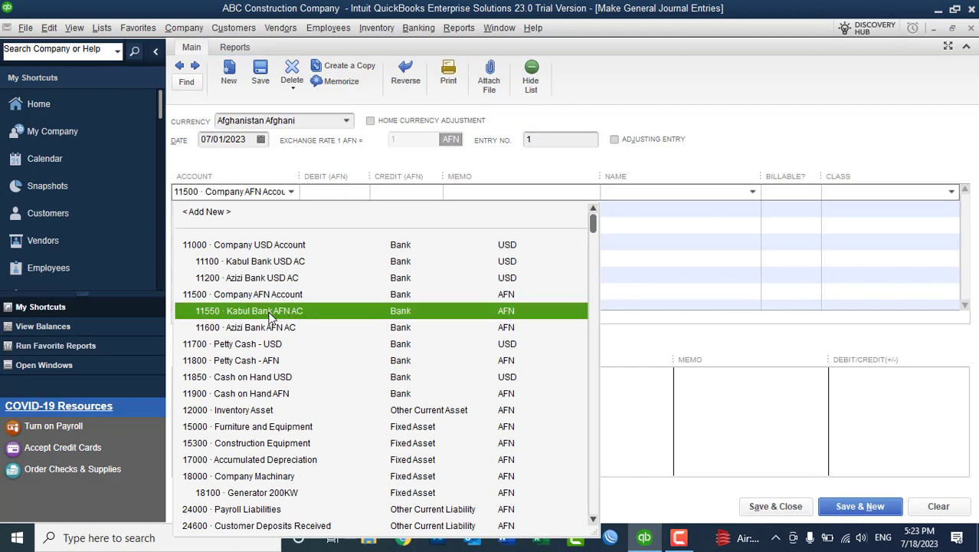
{"action": "left_click", "coordinate": [324, 195]}
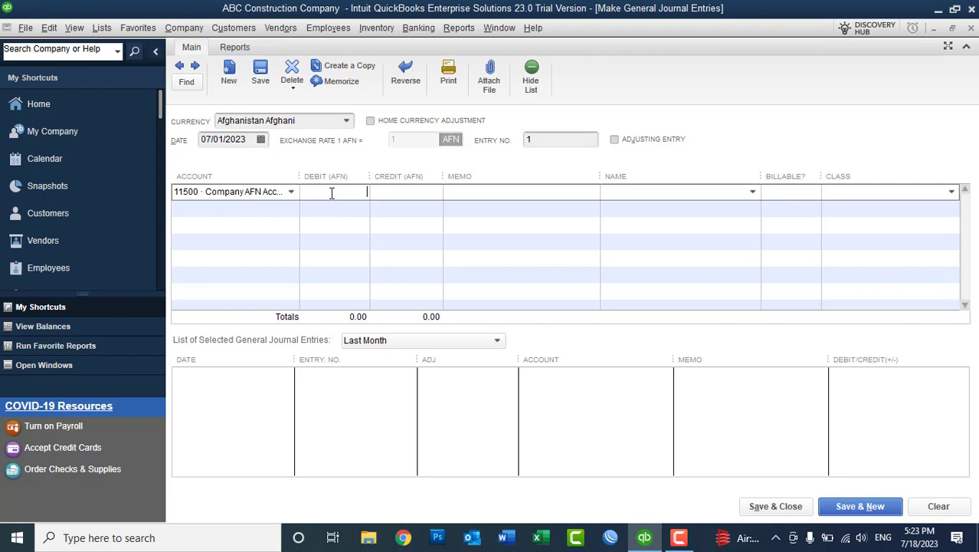
{"action": "type", "text": "1000000"}
{"action": "key", "text": "Tab"}
{"action": "left_click_drag", "start_coordinate": [304, 178], "coordinate": [407, 201]}
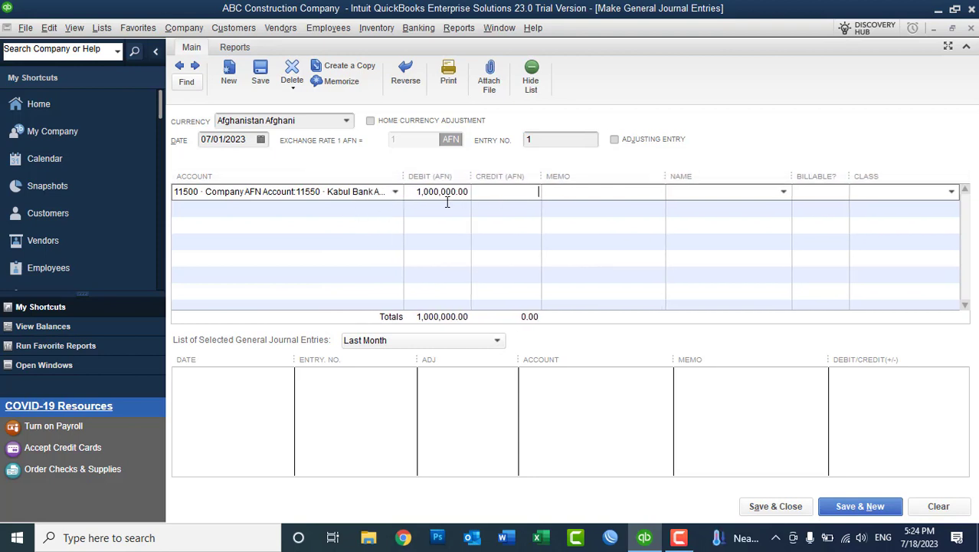
Assign account 31200 Capital Account to the 1,000,000 AFN credit on the second journal line.
{"action": "left_click", "coordinate": [381, 215]}
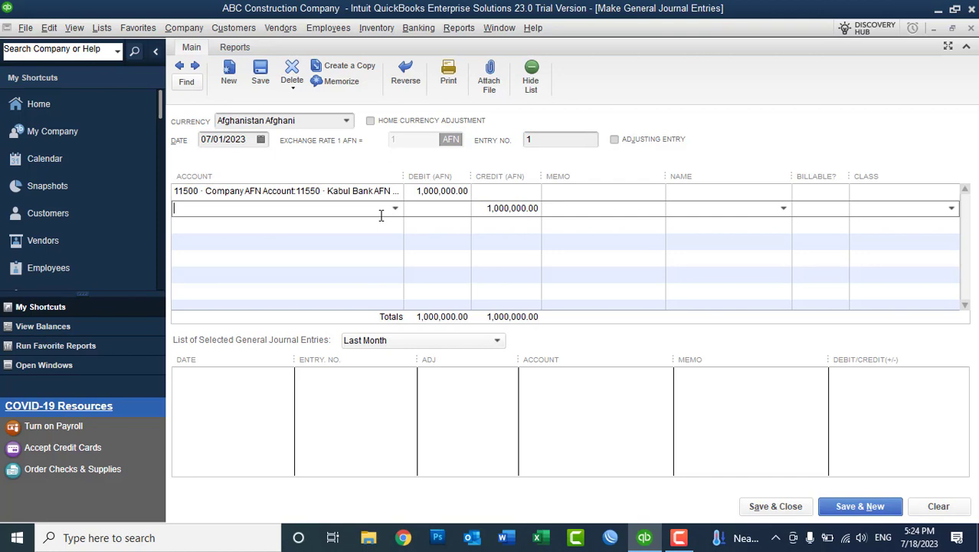
{"action": "left_click", "coordinate": [395, 208]}
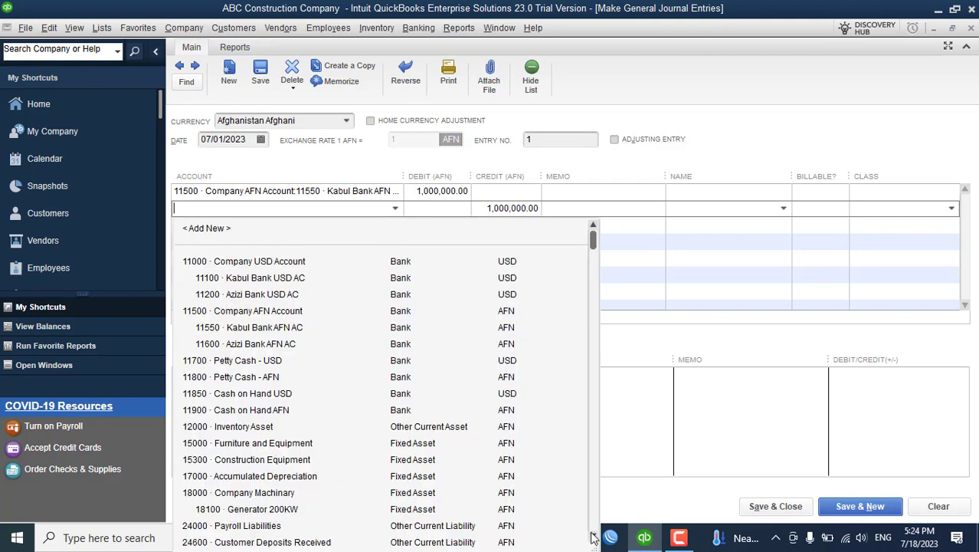
{"action": "left_click_drag", "start_coordinate": [592, 539], "coordinate": [591, 538]}
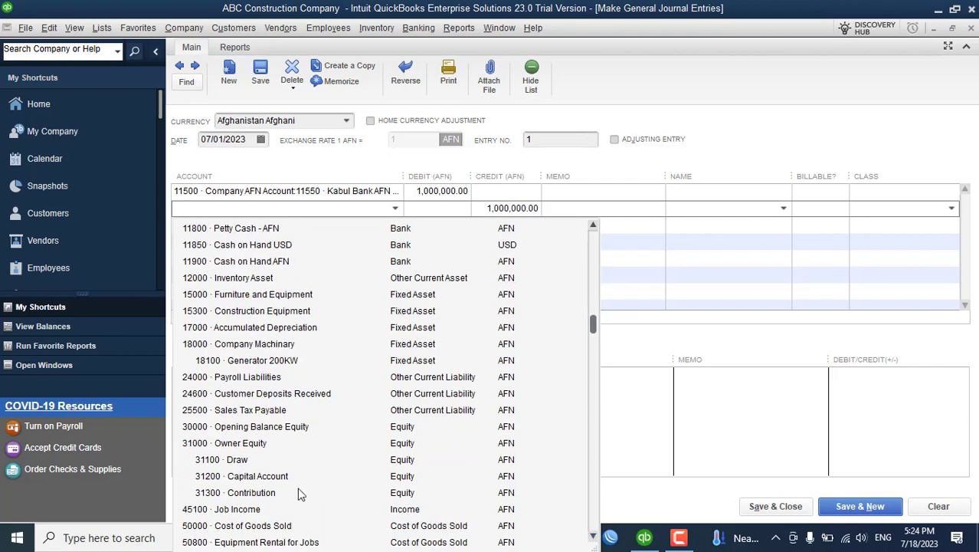
{"action": "left_click", "coordinate": [274, 476]}
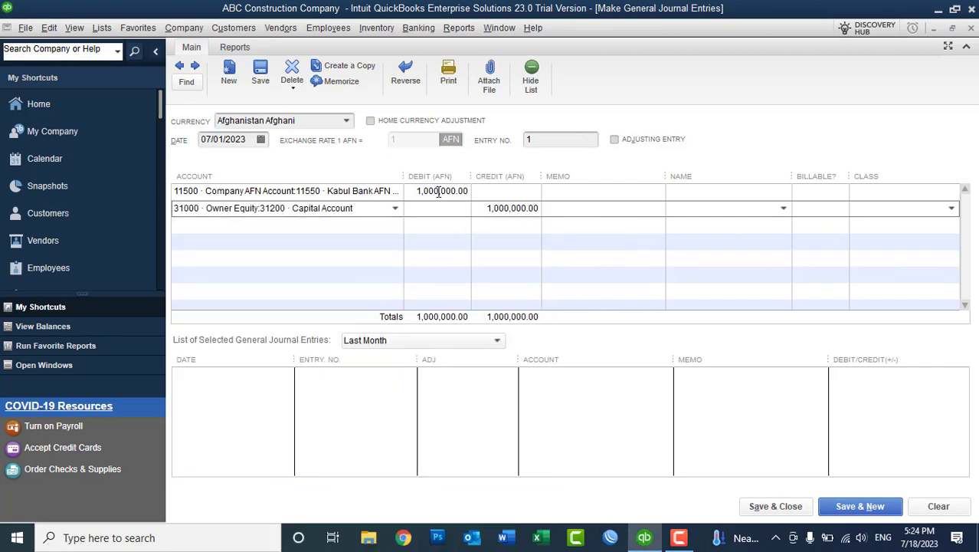
Enter the memo "Owner Started Business" on the Kabul Bank debit line.
{"action": "left_click", "coordinate": [557, 191]}
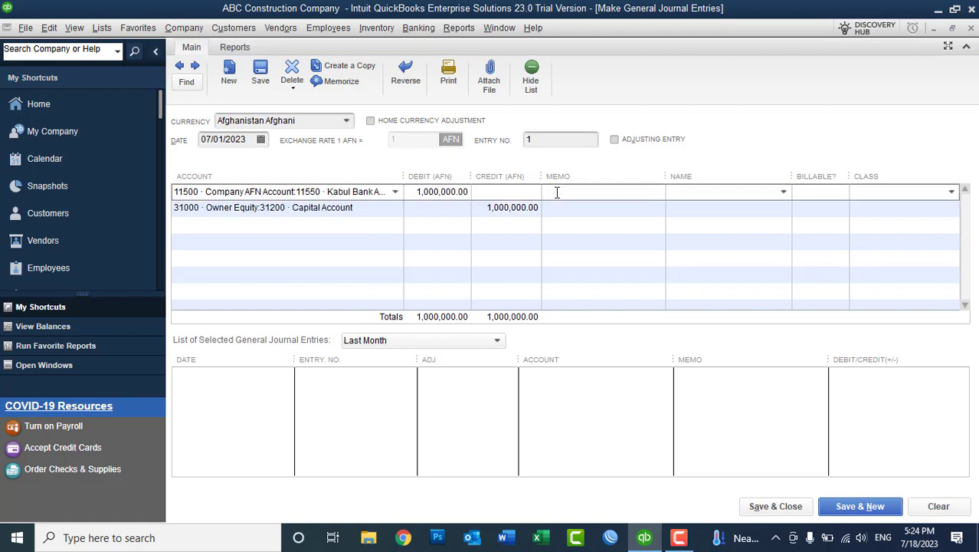
{"action": "type", "text": "Owner Invested mony "}
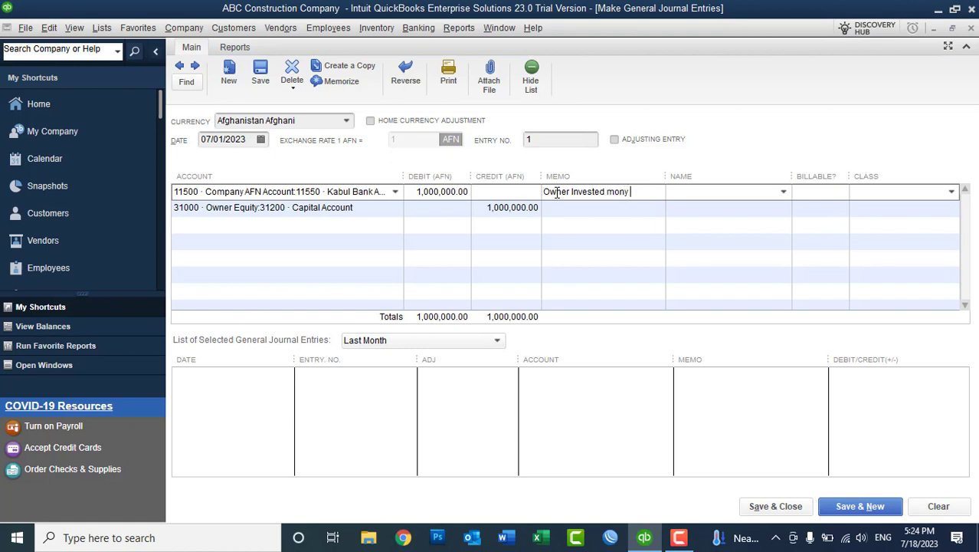
{"action": "type", "text": "into the busines"}
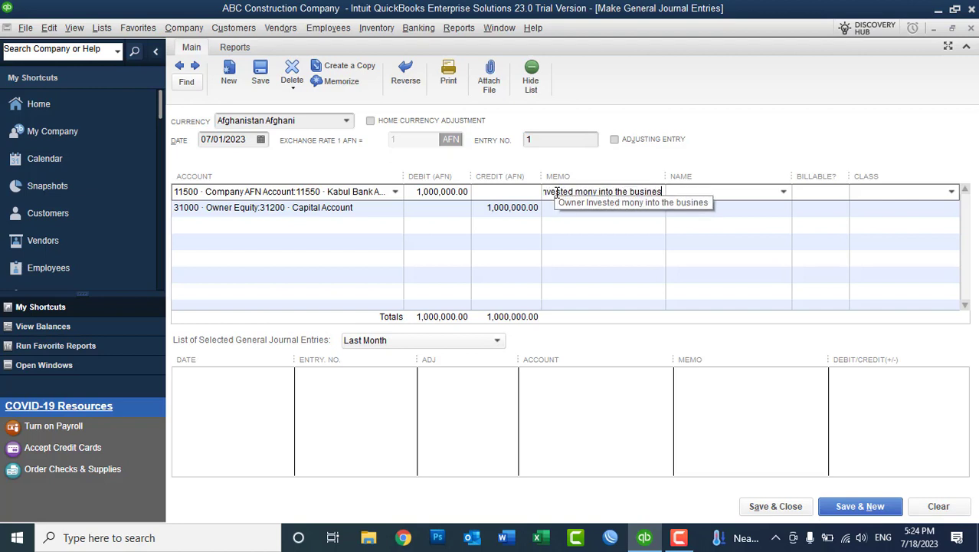
{"action": "key", "text": "BackSpace"}
{"action": "key", "text": "BackSpace"}
{"action": "key", "text": "BackSpace"}
{"action": "key", "text": "BackSpace"}
{"action": "key", "text": "BackSpace"}
{"action": "key", "text": "BackSpace"}
{"action": "key", "text": "BackSpace"}
{"action": "key", "text": "BackSpace"}
{"action": "key", "text": "BackSpace"}
{"action": "key", "text": "BackSpace"}
{"action": "key", "text": "BackSpace"}
{"action": "key", "text": "BackSpace"}
{"action": "key", "text": "BackSpace"}
{"action": "key", "text": "BackSpace"}
{"action": "key", "text": "BackSpace"}
{"action": "key", "text": "BackSpace"}
{"action": "key", "text": "BackSpace"}
{"action": "key", "text": "BackSpace"}
{"action": "key", "text": "BackSpace"}
{"action": "key", "text": "BackSpace"}
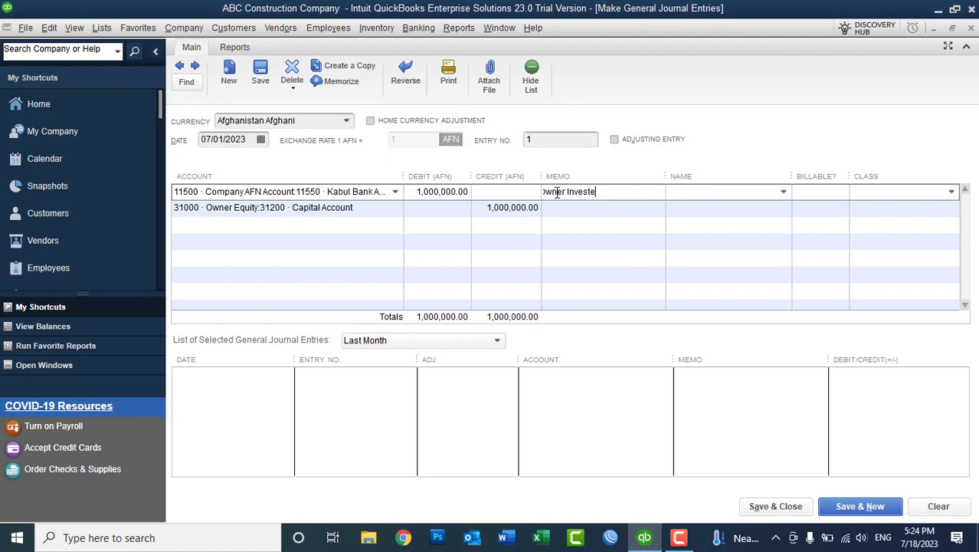
{"action": "key", "text": "BackSpace"}
{"action": "key", "text": "BackSpace"}
{"action": "key", "text": "BackSpace"}
{"action": "key", "text": "BackSpace"}
{"action": "key", "text": "BackSpace"}
{"action": "key", "text": "BackSpace"}
{"action": "key", "text": "BackSpace"}
{"action": "type", "text": "Started Business"}
Copy the debit line's memo "Owner Started Business" to the Capital Account line.
{"action": "left_click_drag", "start_coordinate": [650, 192], "coordinate": [512, 196]}
{"action": "key", "text": "ctrl+c"}
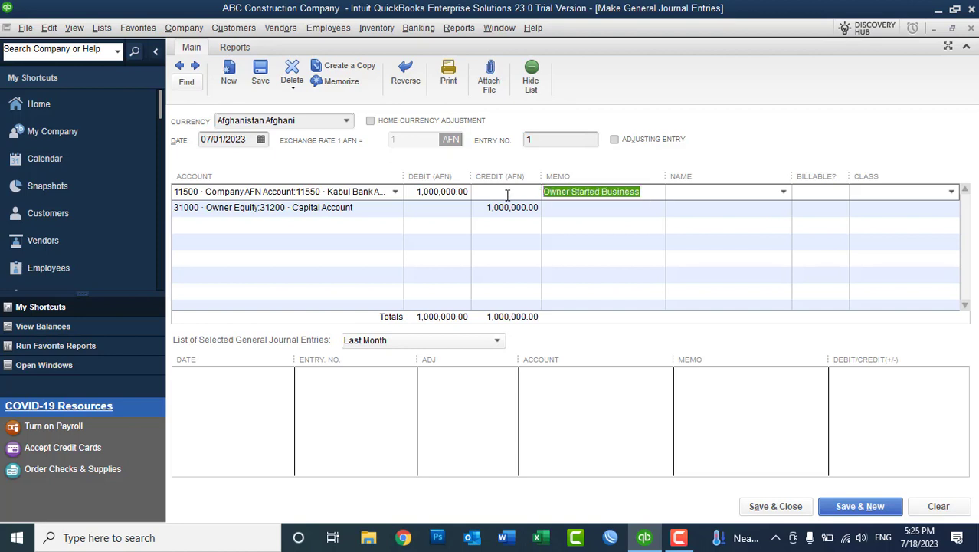
{"action": "left_click", "coordinate": [557, 207]}
{"action": "key", "text": "ctrl+v"}
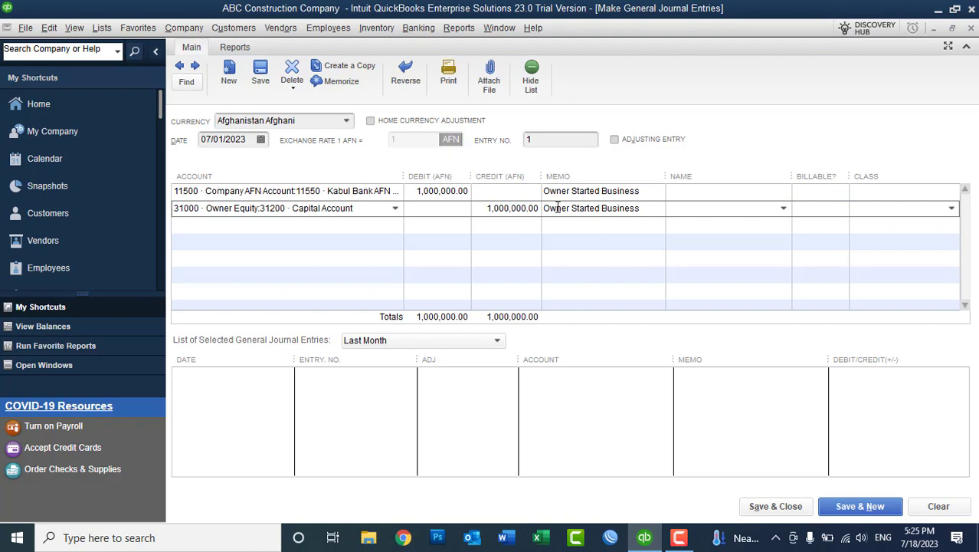
Look up the Name choices for the Kabul Bank debit line and review the accounts in the Chart of Accounts.
{"action": "left_click", "coordinate": [696, 195]}
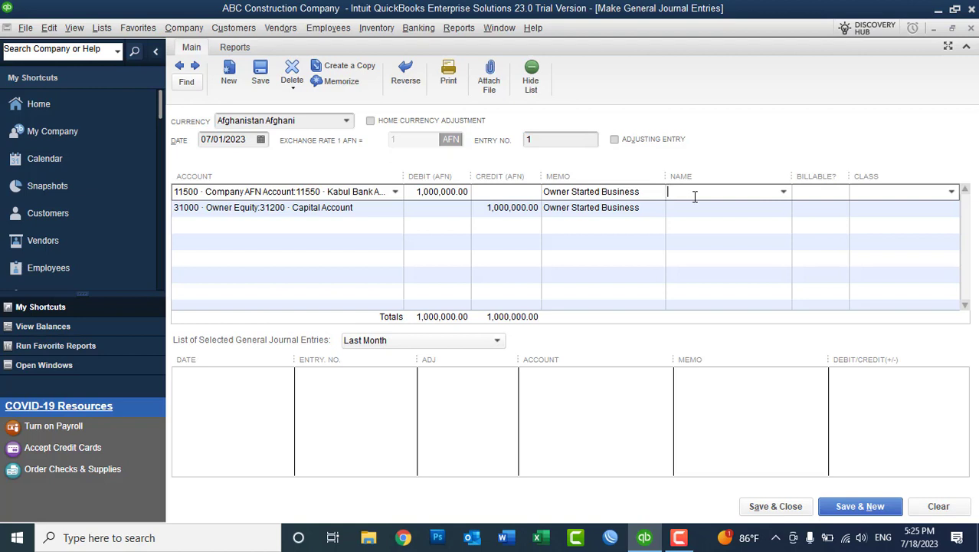
{"action": "left_click", "coordinate": [782, 193]}
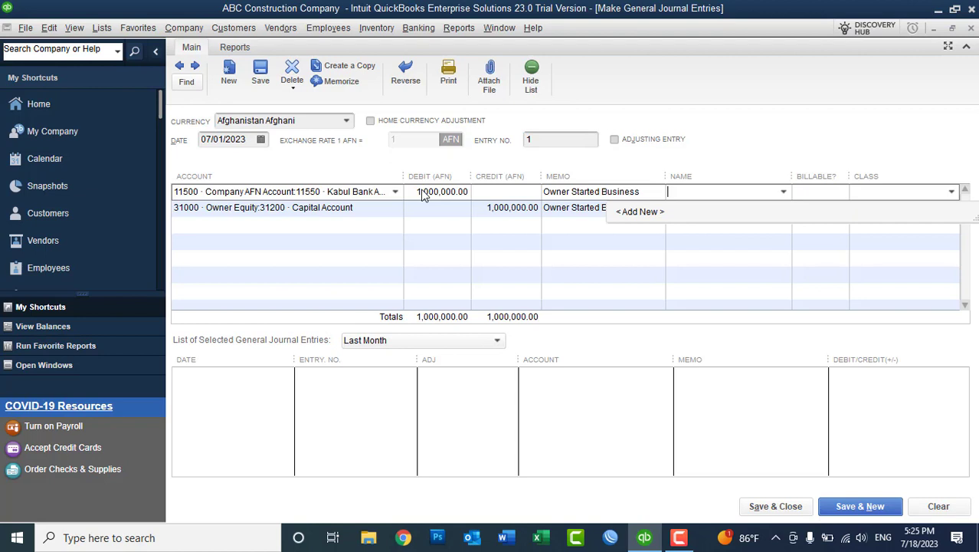
{"action": "left_click", "coordinate": [101, 29]}
{"action": "left_click", "coordinate": [115, 48]}
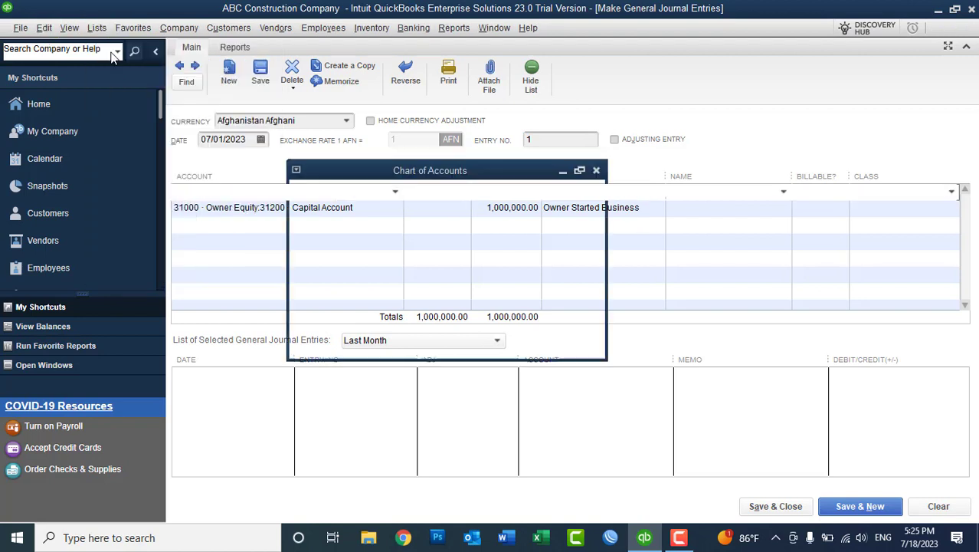
{"action": "scroll", "coordinate": [721, 389], "scroll_direction": "down", "scroll_amount": 15}
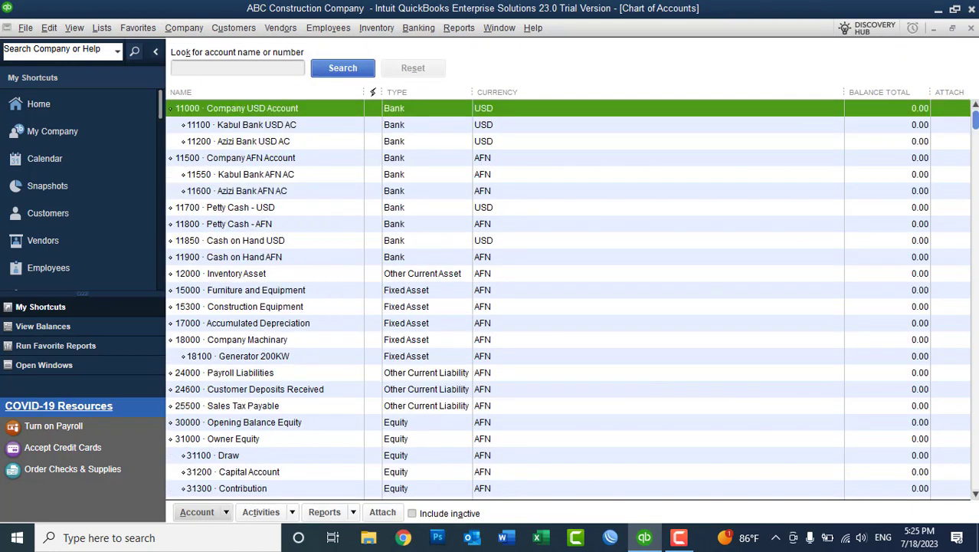
{"action": "scroll", "coordinate": [283, 391], "scroll_direction": "down", "scroll_amount": 2}
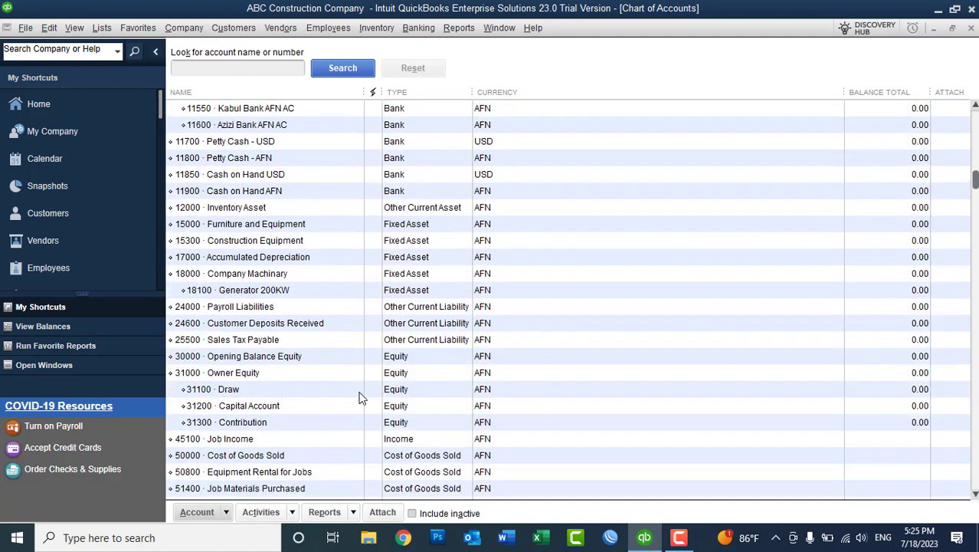
{"action": "left_click", "coordinate": [971, 29]}
Examine the Name and Class choices available for the Kabul Bank debit line without assigning either.
{"action": "left_click", "coordinate": [783, 192]}
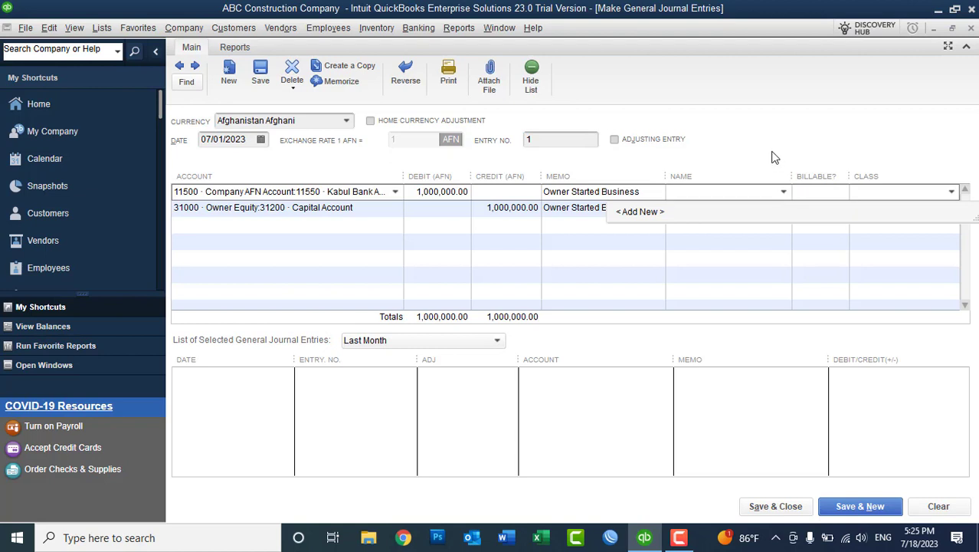
{"action": "left_click", "coordinate": [772, 157]}
{"action": "left_click", "coordinate": [889, 193]}
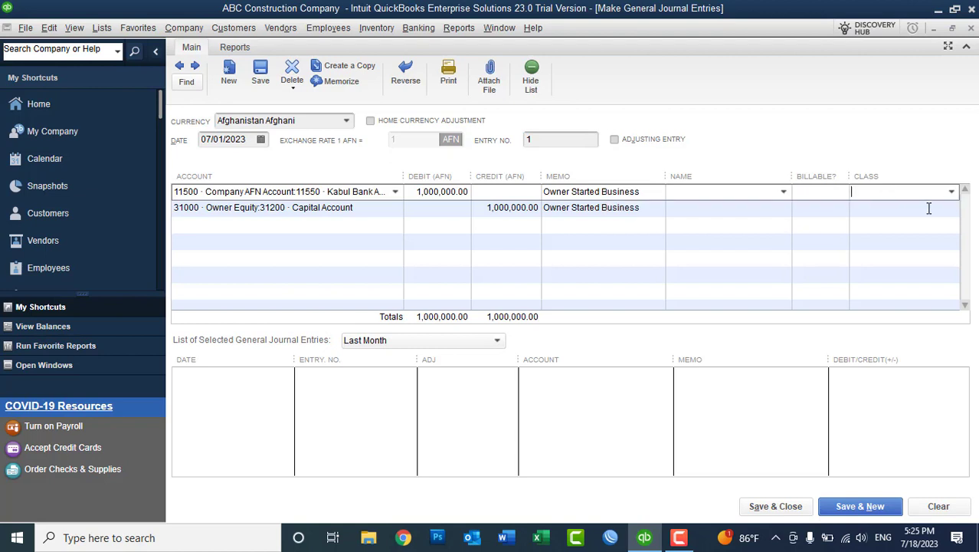
{"action": "left_click", "coordinate": [951, 193]}
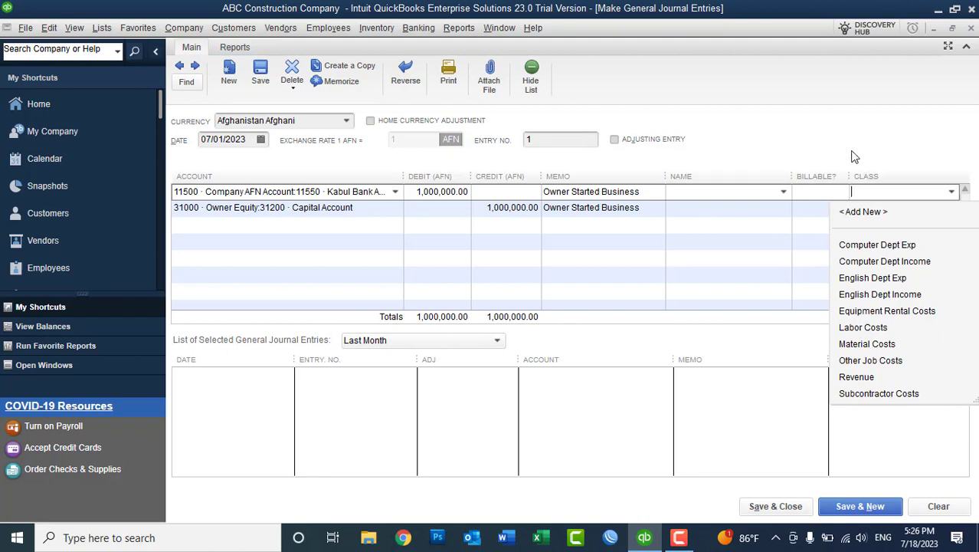
{"action": "left_click", "coordinate": [843, 127]}
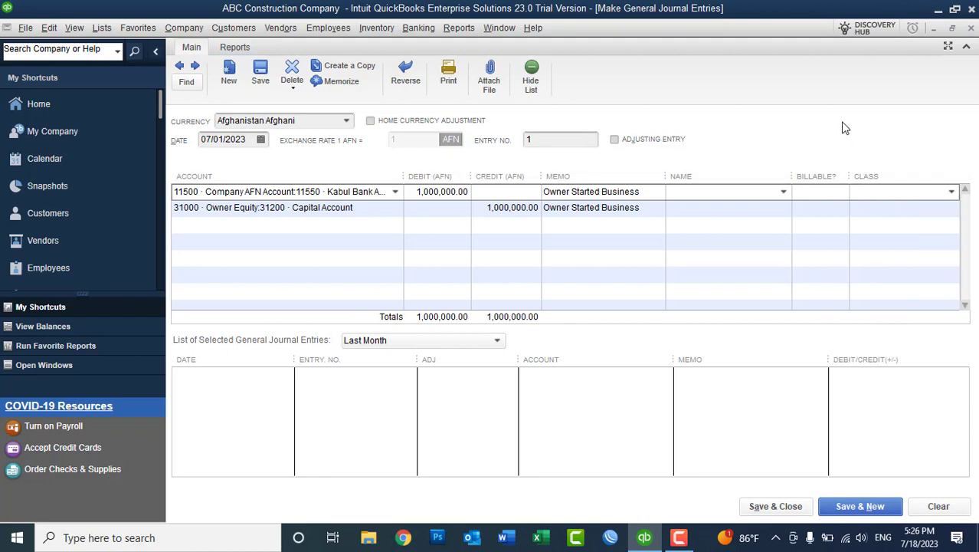
Cancel saving the entry without classes, and toggle Prompt to assign classes off and on in the company accounting preferences.
{"action": "left_click", "coordinate": [780, 509]}
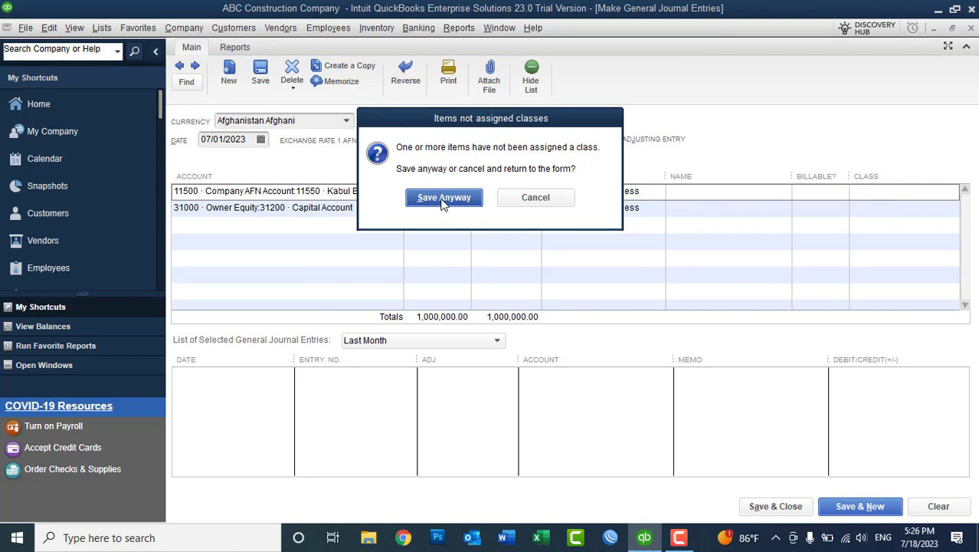
{"action": "left_click", "coordinate": [536, 198]}
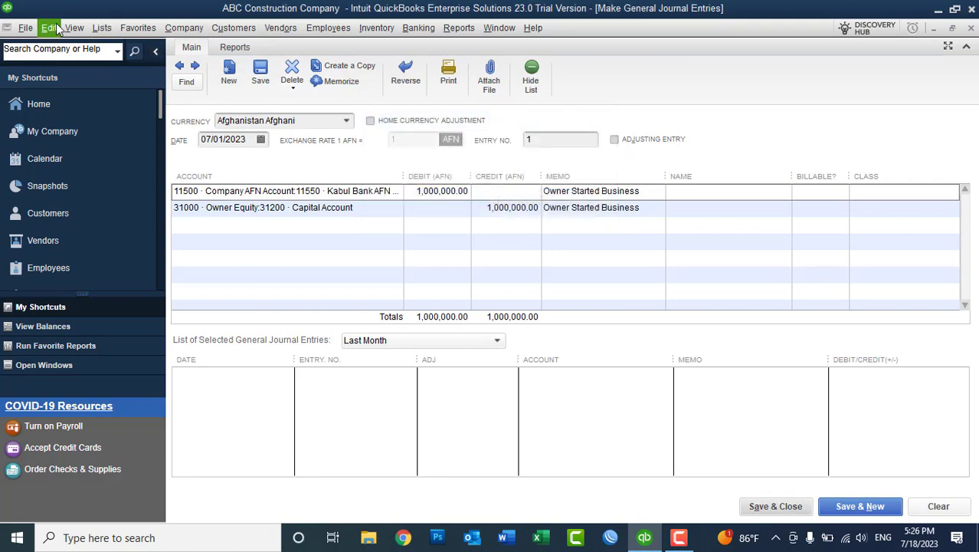
{"action": "left_click", "coordinate": [56, 29]}
{"action": "left_click", "coordinate": [83, 316]}
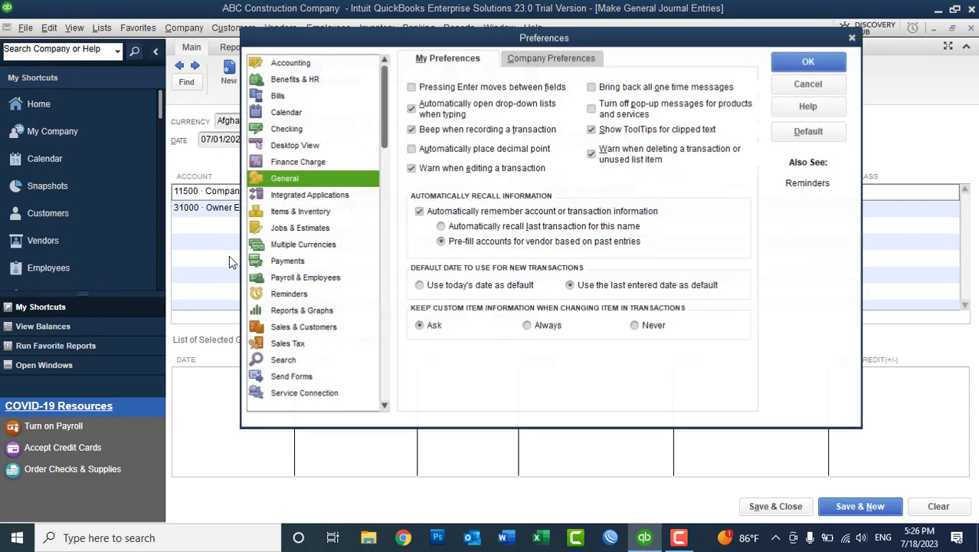
{"action": "left_click", "coordinate": [290, 62]}
{"action": "left_click", "coordinate": [569, 59]}
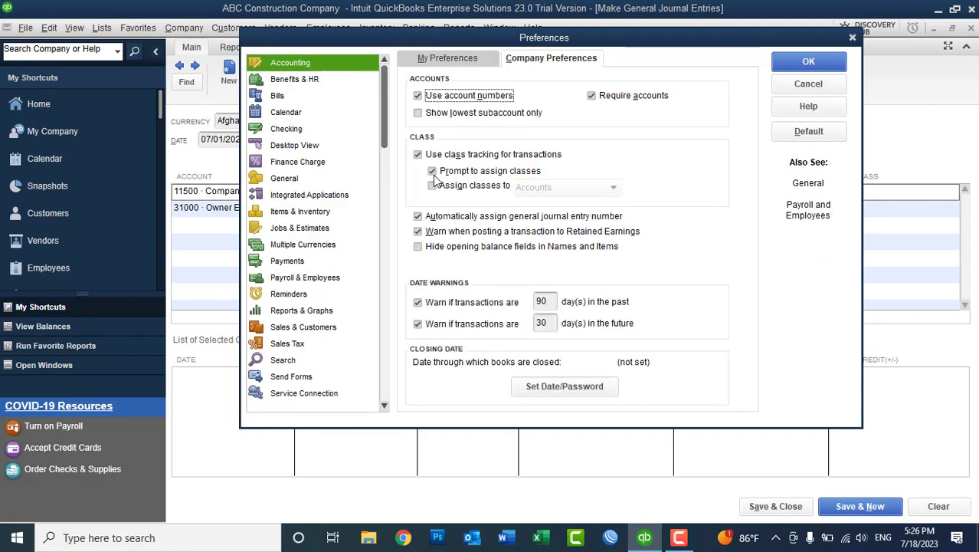
{"action": "left_click", "coordinate": [505, 178]}
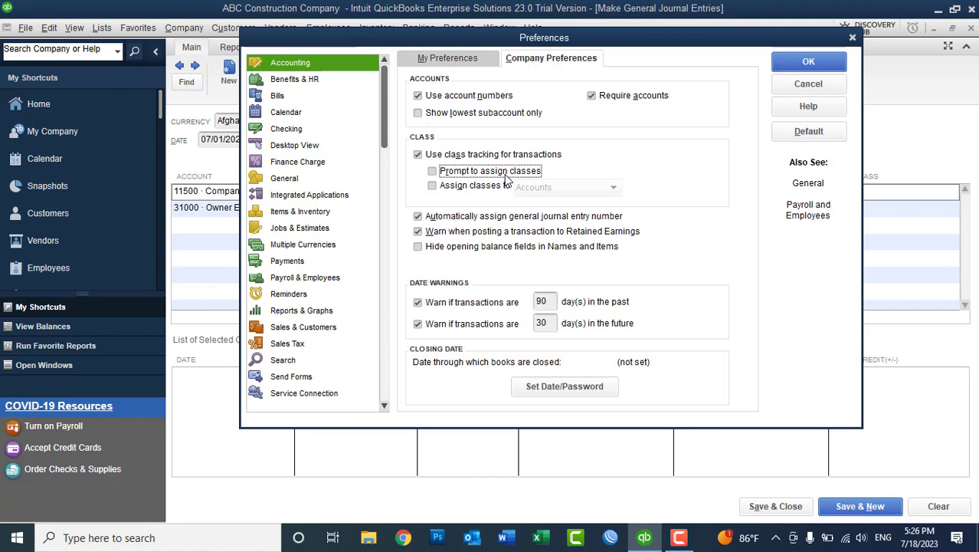
{"action": "left_click", "coordinate": [506, 178]}
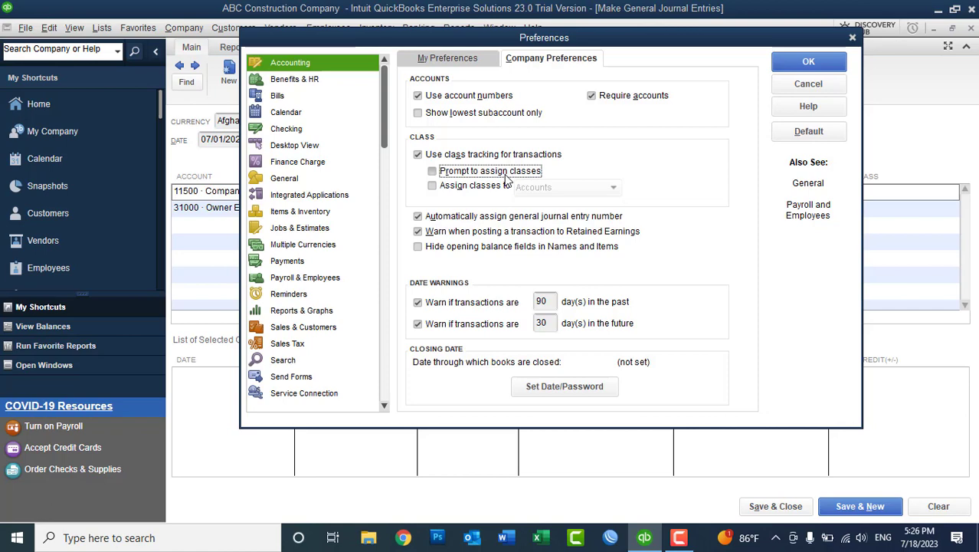
{"action": "left_click", "coordinate": [795, 71]}
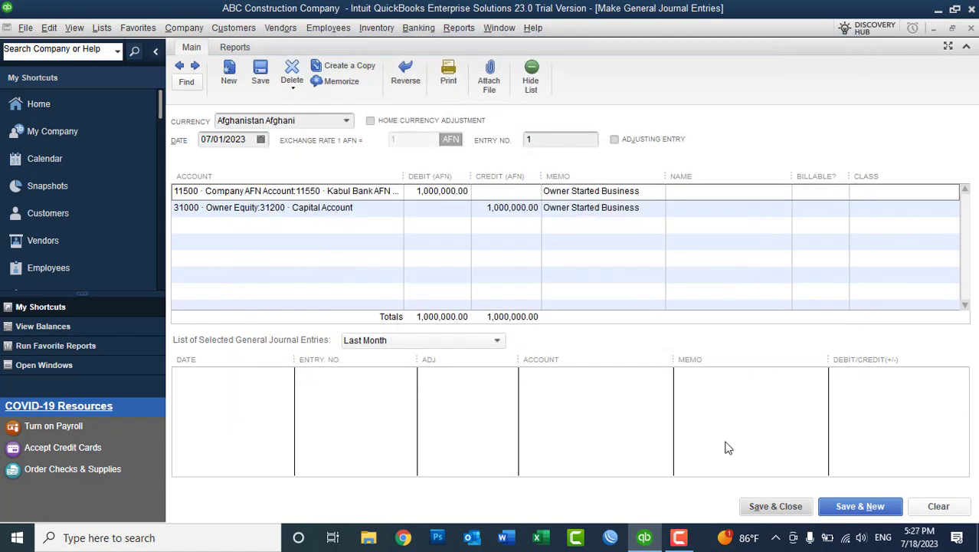
Save and close the owner's capital journal entry without assigning classes.
{"action": "left_click", "coordinate": [752, 508]}
{"action": "left_click", "coordinate": [460, 197]}
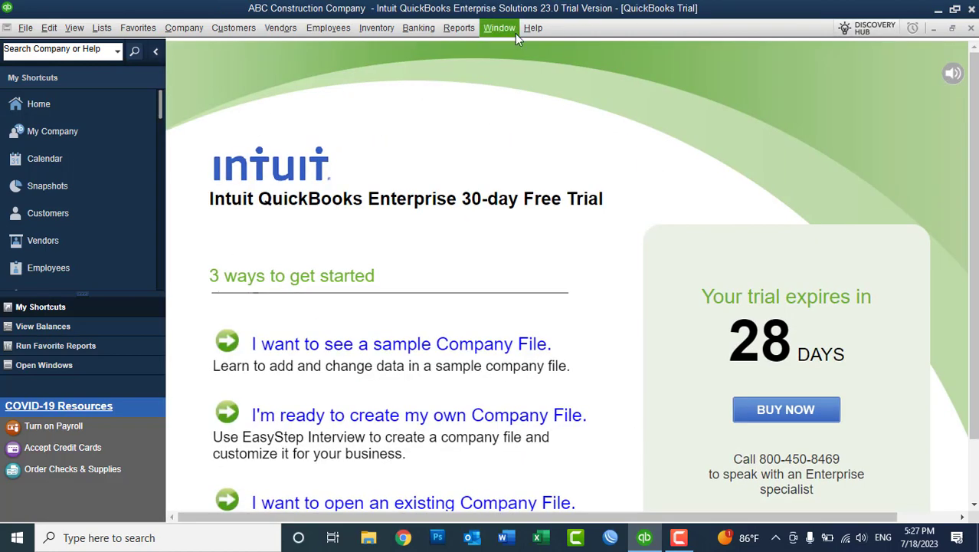
Check the balances of Kabul Bank AFN AC and Capital Account in the Chart of Accounts.
{"action": "left_click", "coordinate": [101, 27]}
{"action": "left_click", "coordinate": [107, 45]}
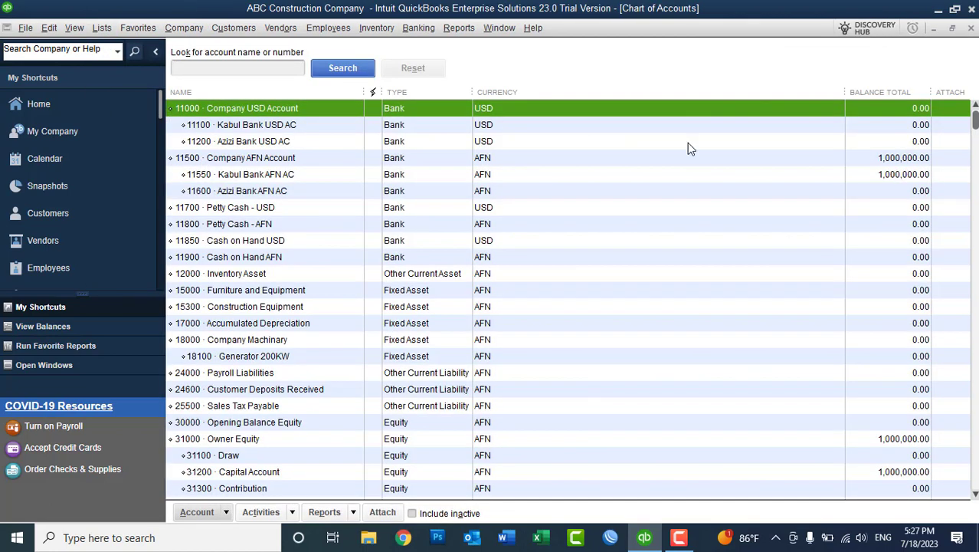
{"action": "left_click", "coordinate": [874, 174]}
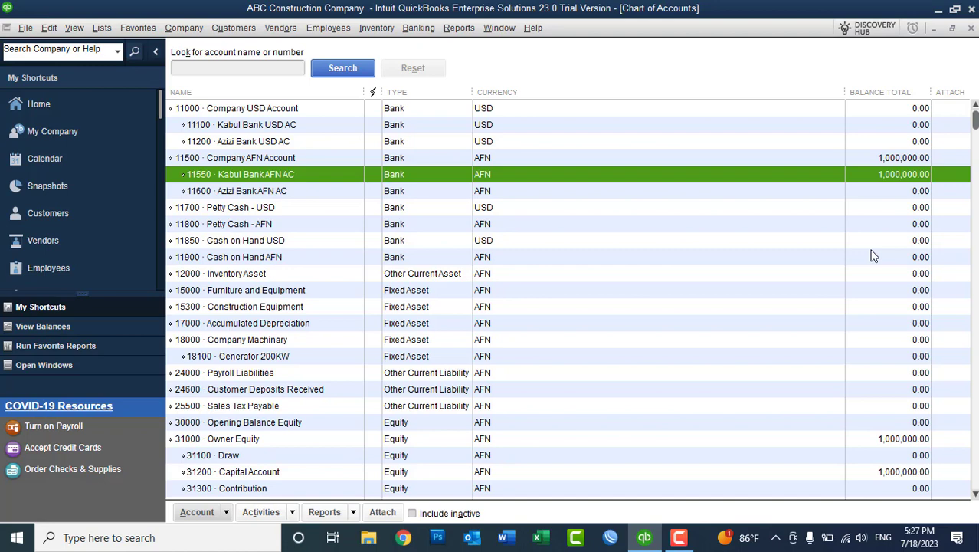
{"action": "left_click", "coordinate": [270, 477]}
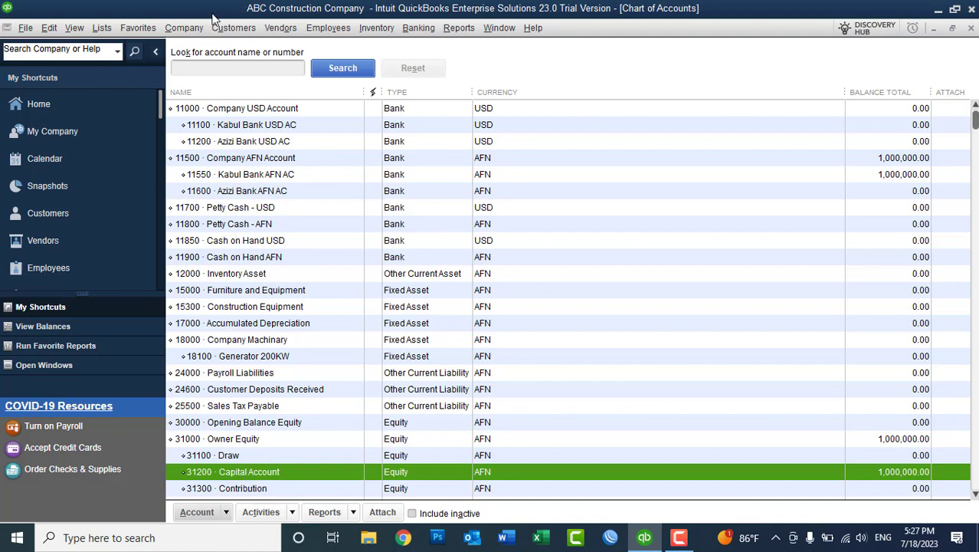
{"action": "left_click", "coordinate": [254, 126]}
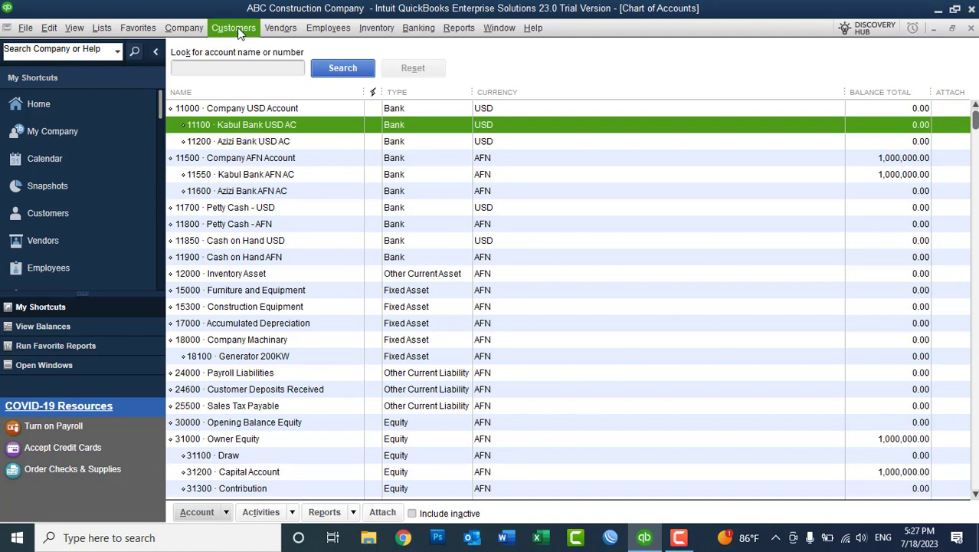
Start a new general journal entry and date it 07/02/2023.
{"action": "left_click", "coordinate": [200, 30]}
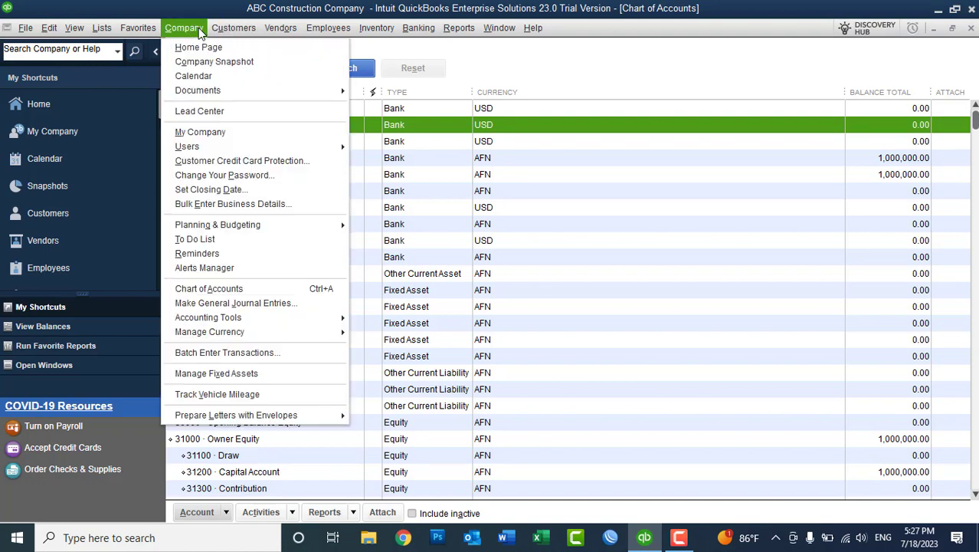
{"action": "left_click", "coordinate": [259, 304]}
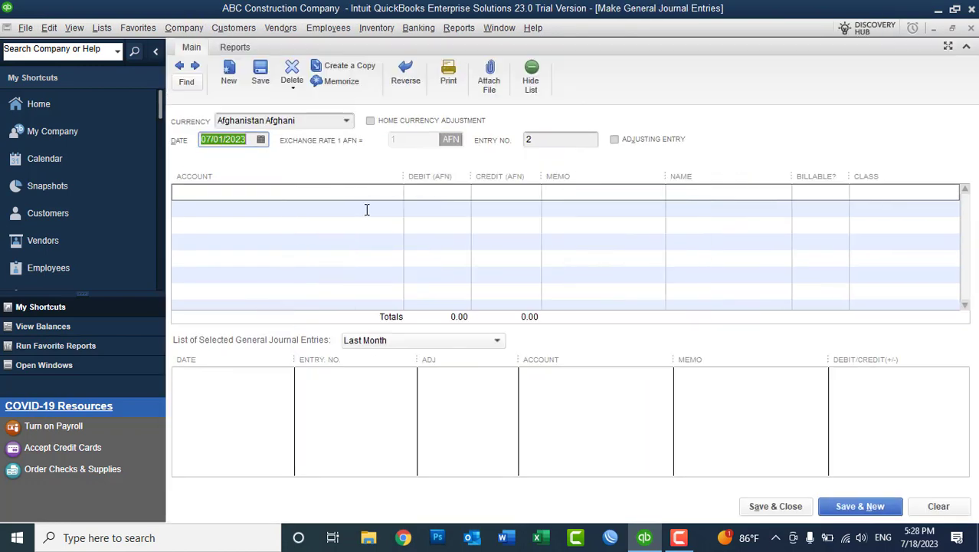
{"action": "left_click", "coordinate": [260, 139]}
{"action": "left_click", "coordinate": [313, 208]}
{"action": "left_click", "coordinate": [328, 190]}
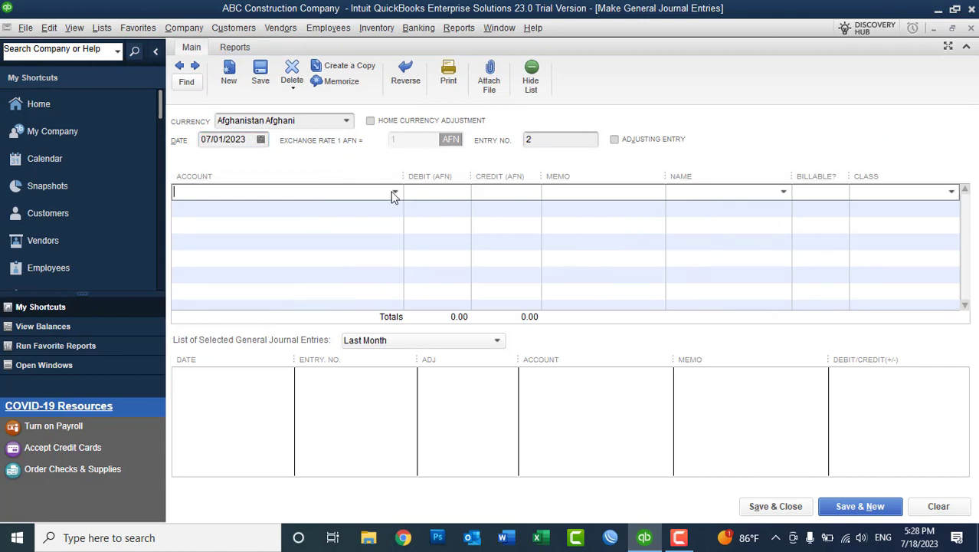
{"action": "left_click", "coordinate": [394, 191]}
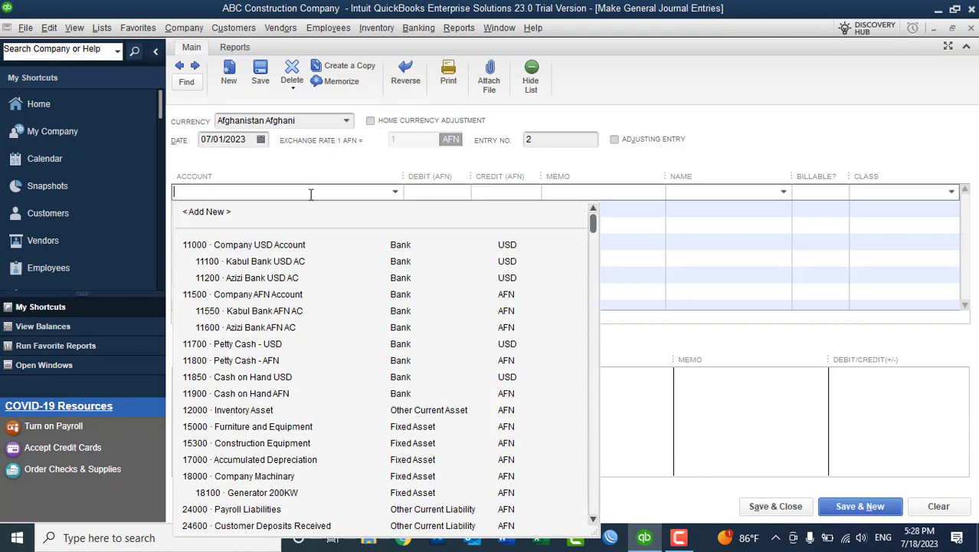
{"action": "left_click", "coordinate": [261, 139]}
{"action": "left_click", "coordinate": [218, 223]}
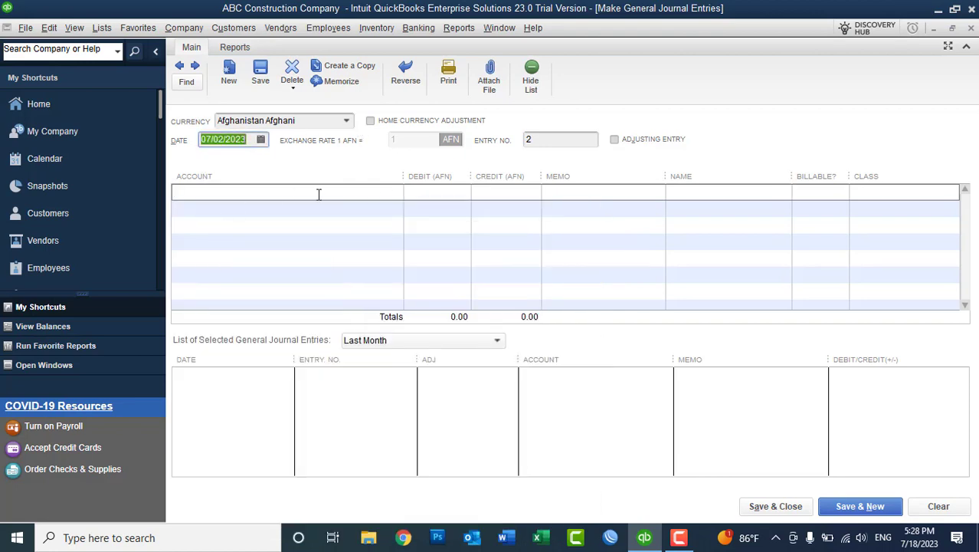
Debit 300,000 AFN to account 11600 Azizi Bank AFN AC on the first journal line and widen the account column.
{"action": "left_click", "coordinate": [318, 193]}
{"action": "left_click", "coordinate": [396, 191]}
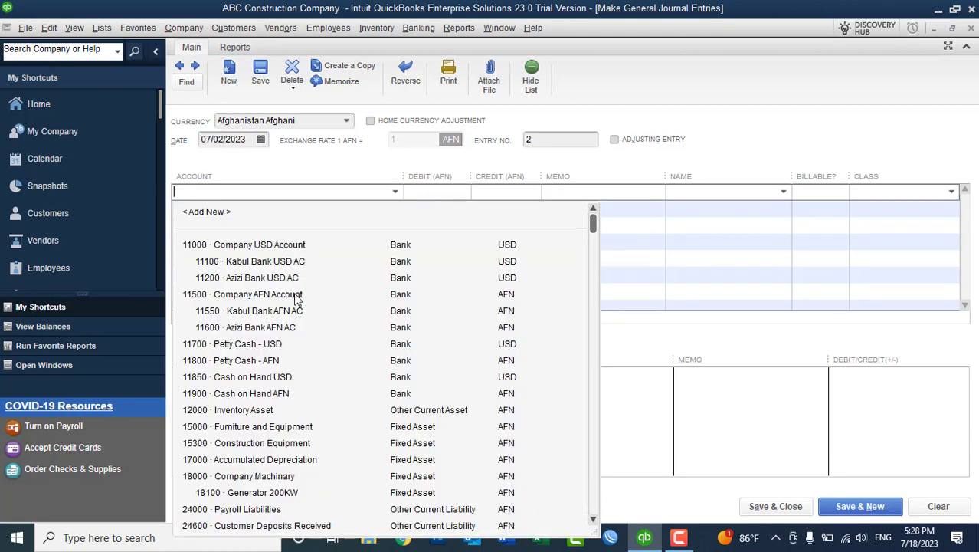
{"action": "left_click", "coordinate": [245, 330]}
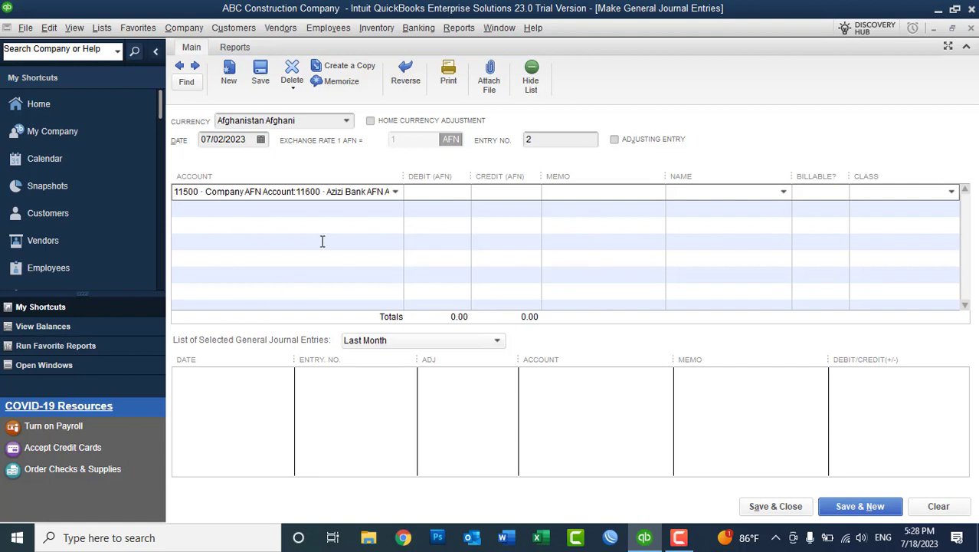
{"action": "left_click", "coordinate": [357, 207]}
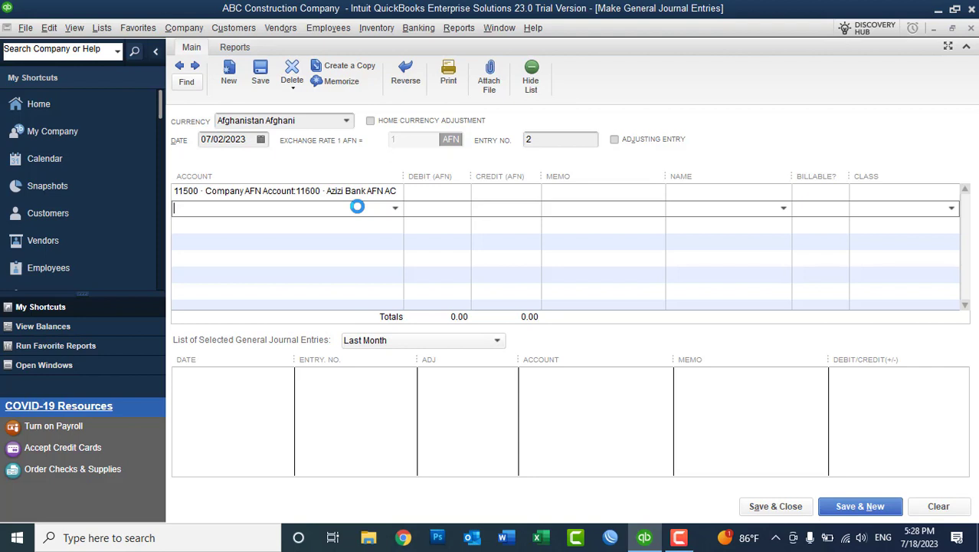
{"action": "left_click", "coordinate": [415, 192]}
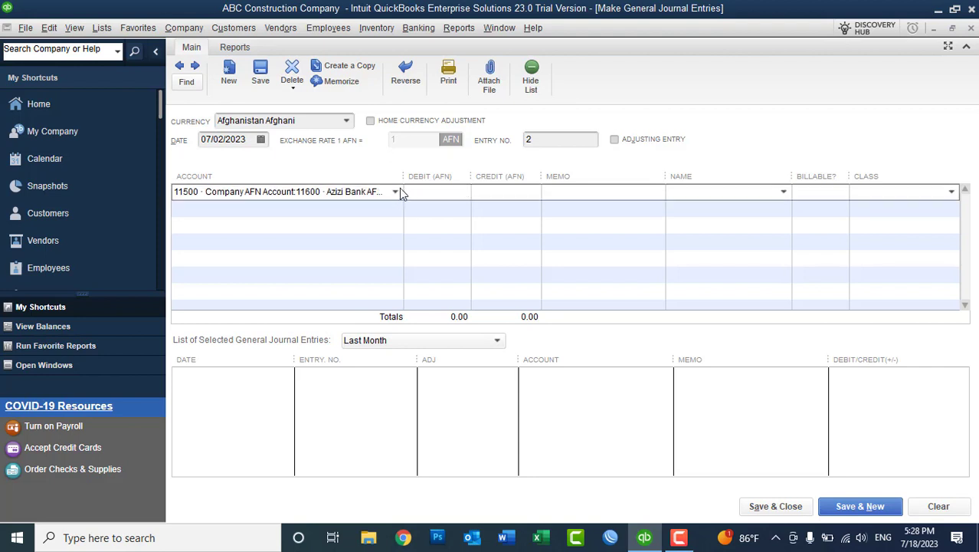
{"action": "left_click_drag", "start_coordinate": [402, 177], "coordinate": [448, 177]}
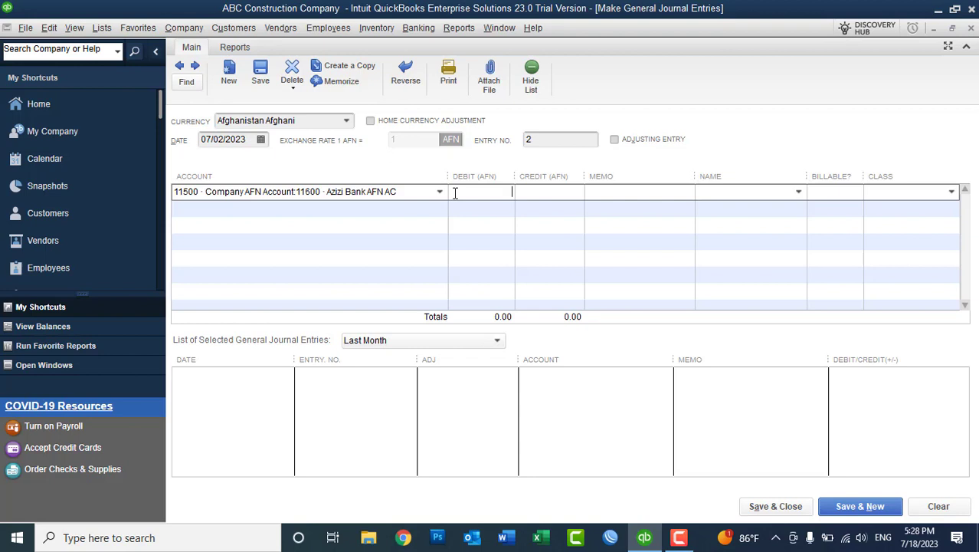
{"action": "type", "text": "300,000"}
{"action": "key", "text": "Tab"}
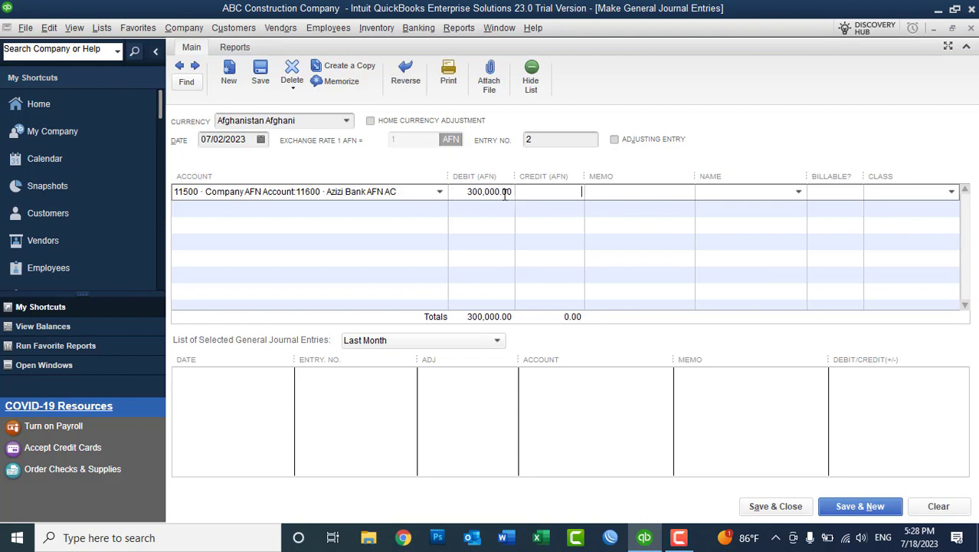
Assign account 11550 Kabul Bank AFN AC to the second journal line.
{"action": "left_click", "coordinate": [426, 208]}
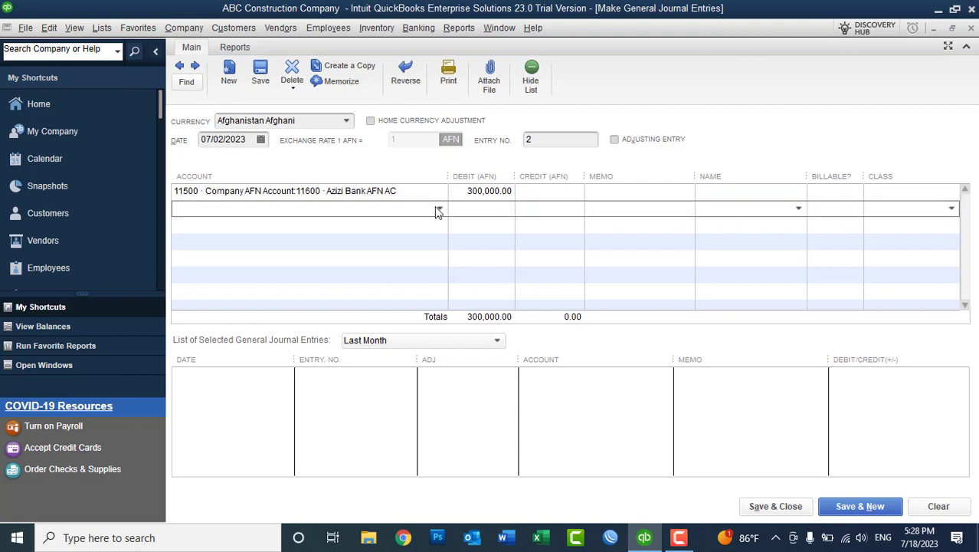
{"action": "left_click", "coordinate": [439, 209]}
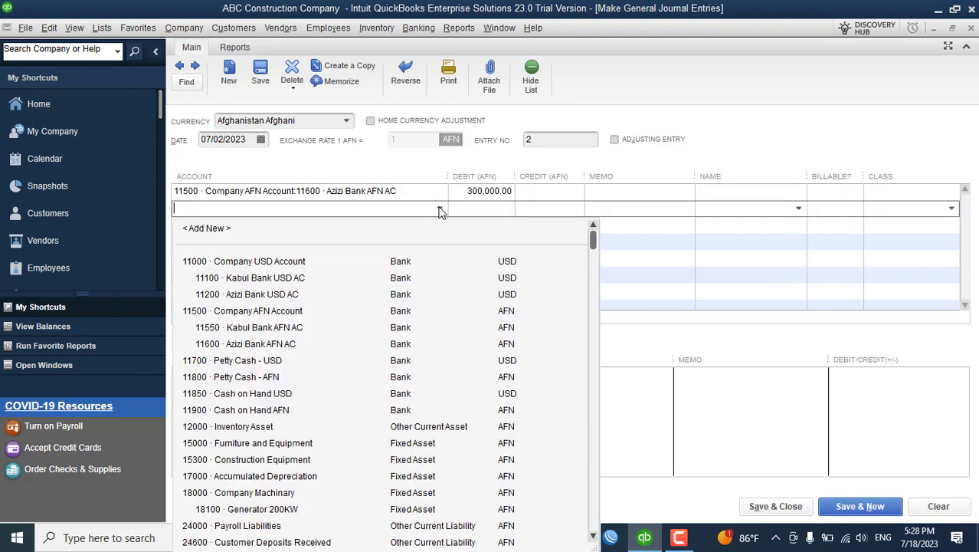
{"action": "left_click", "coordinate": [273, 327]}
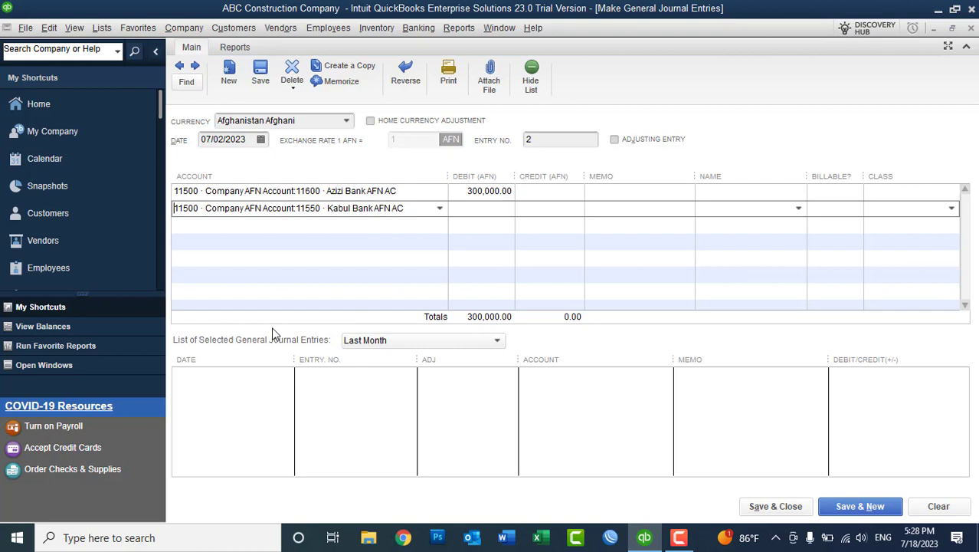
Credit 300,000 AFN on the Kabul Bank AFN AC line of the journal entry.
{"action": "left_click", "coordinate": [536, 209]}
{"action": "type", "text": "300,000"}
{"action": "key", "text": "Tab"}
Enter the memo "Fund transfer" on both journal lines and save the entry without classes, continuing to a new one.
{"action": "left_click", "coordinate": [612, 196]}
{"action": "type", "text": "Fu"}
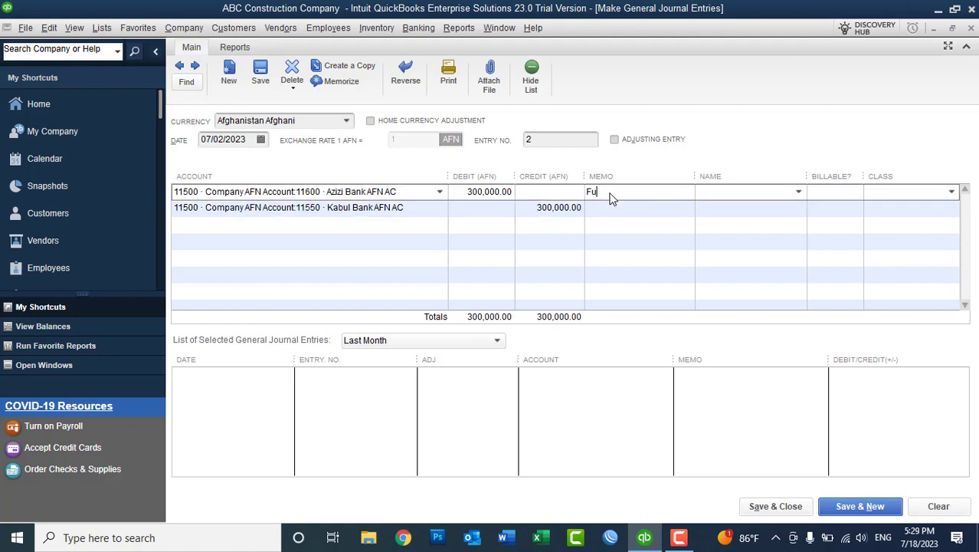
{"action": "type", "text": "nd transfer"}
{"action": "left_click_drag", "start_coordinate": [642, 193], "coordinate": [557, 193]}
{"action": "key", "text": "ctrl+c"}
{"action": "left_click", "coordinate": [610, 208]}
{"action": "key", "text": "ctrl+v"}
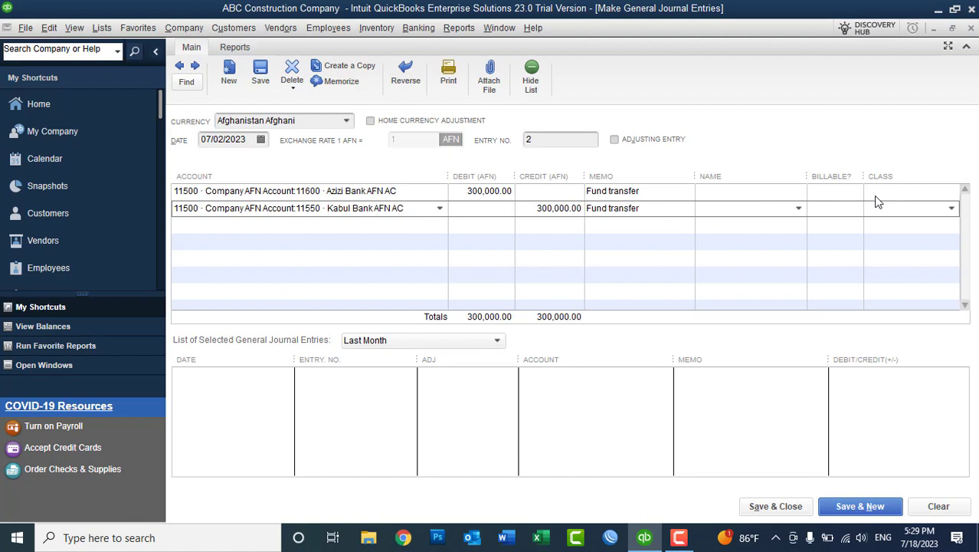
{"action": "left_click", "coordinate": [841, 510]}
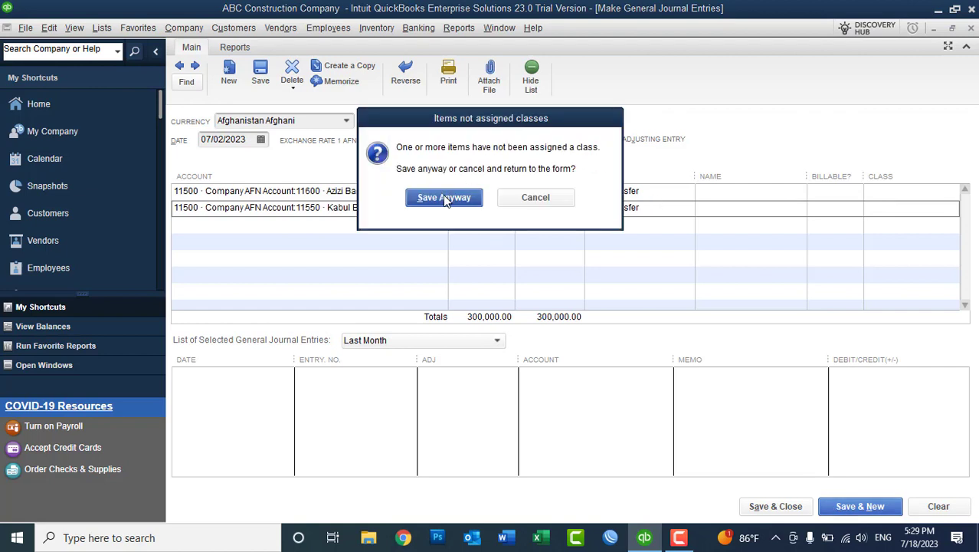
{"action": "left_click", "coordinate": [442, 197]}
Debit 200,000 AFN to account 11800 Petty Cash - AFN on the first line of the new journal entry.
{"action": "left_click", "coordinate": [543, 139]}
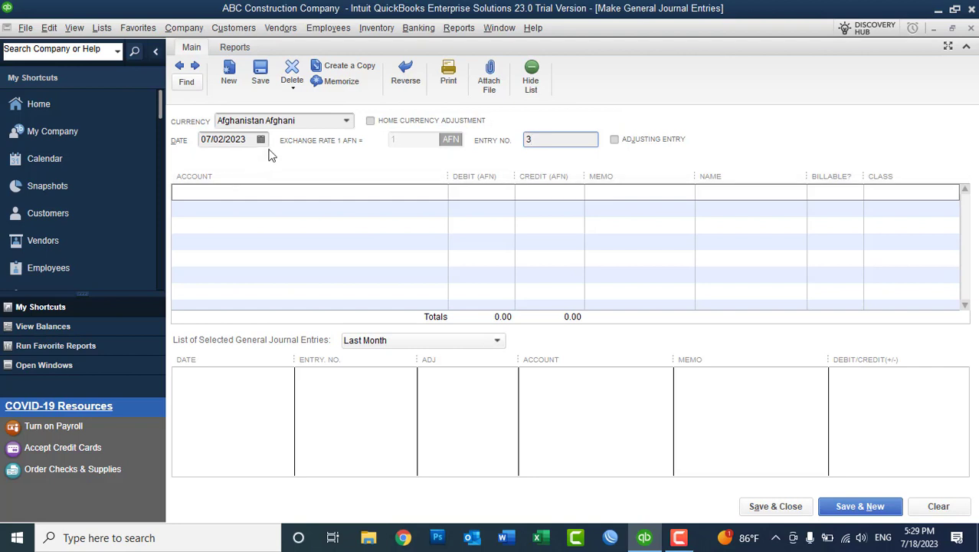
{"action": "left_click", "coordinate": [365, 192]}
{"action": "type", "text": "11800 · "}
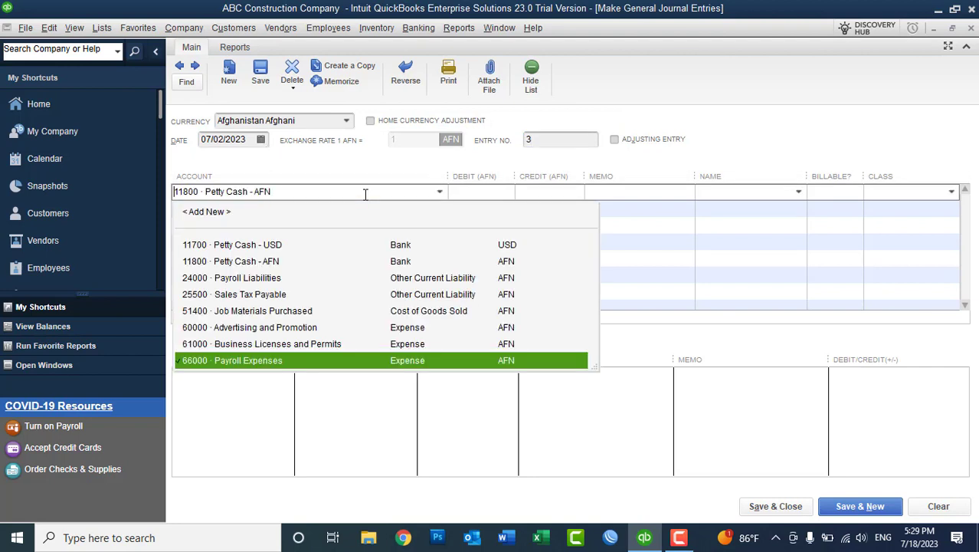
{"action": "type", "text": "Pet"}
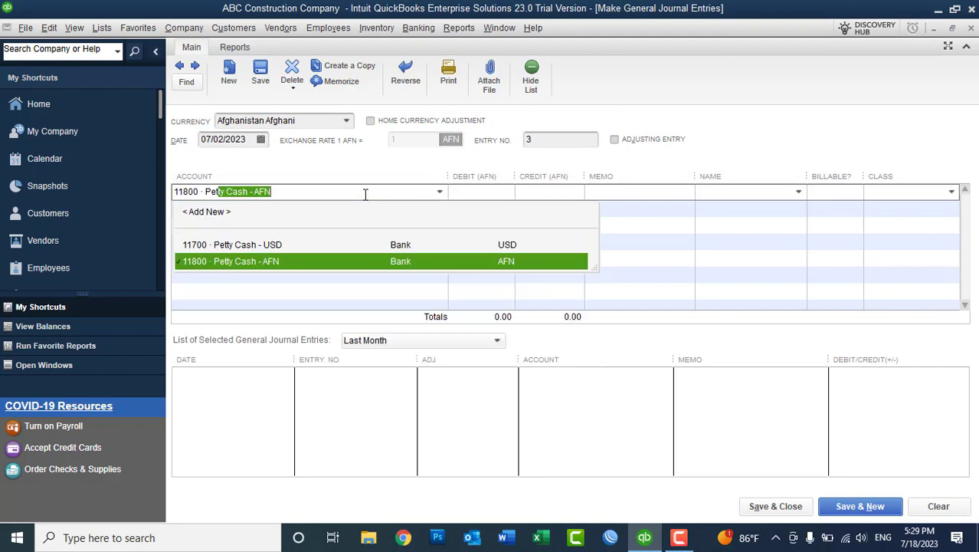
{"action": "left_click", "coordinate": [269, 261]}
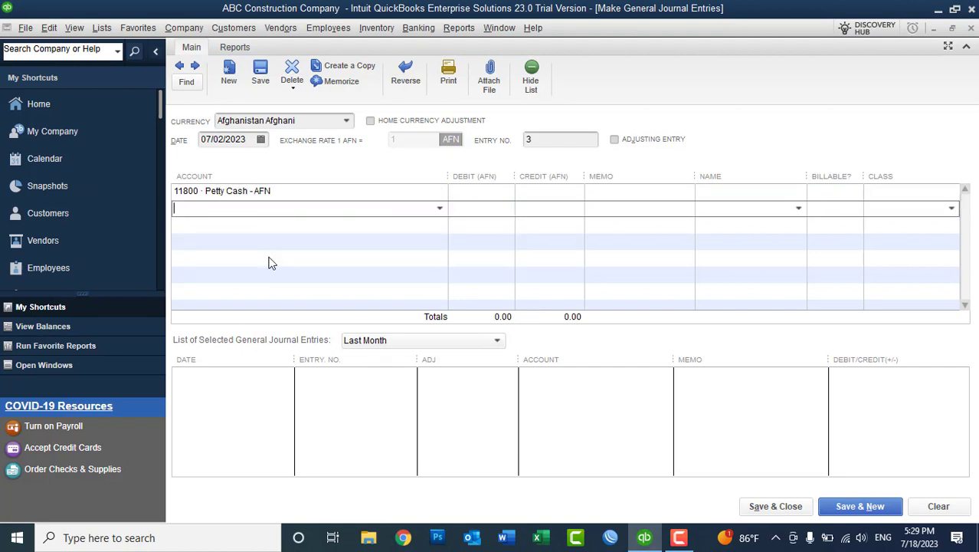
{"action": "left_click", "coordinate": [477, 191]}
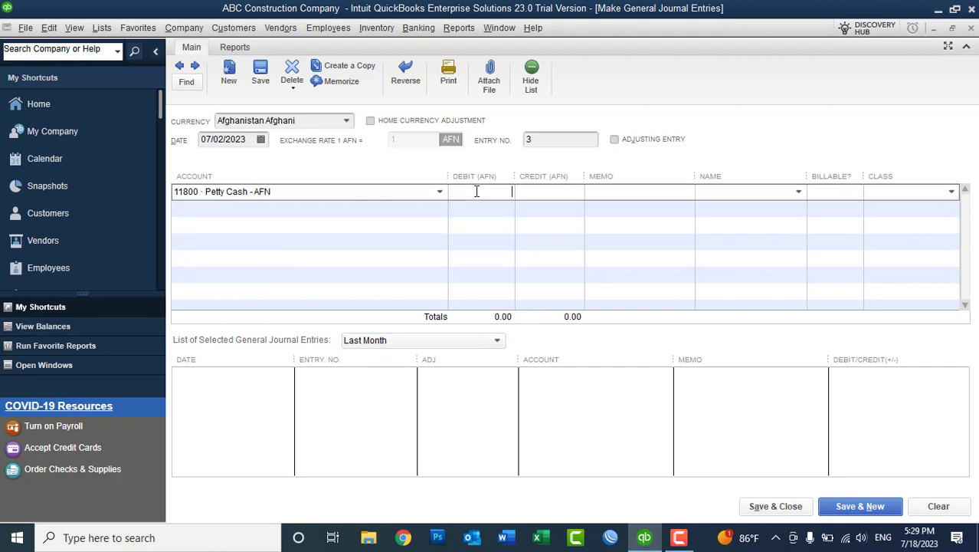
{"action": "type", "text": "200,000"}
{"action": "key", "text": "Tab"}
Credit 200,000 AFN to account 11550 Kabul Bank AFN AC on the second journal line.
{"action": "left_click", "coordinate": [400, 214]}
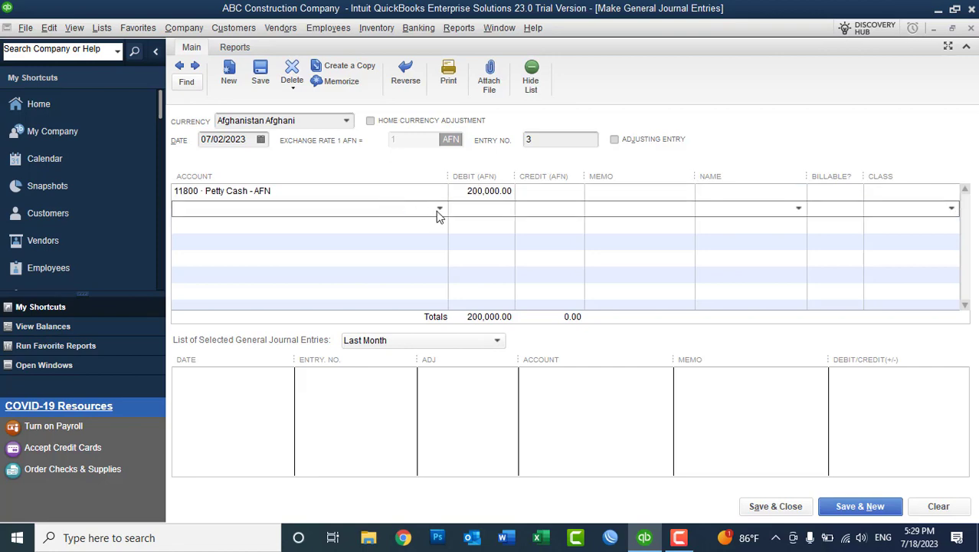
{"action": "left_click", "coordinate": [439, 209]}
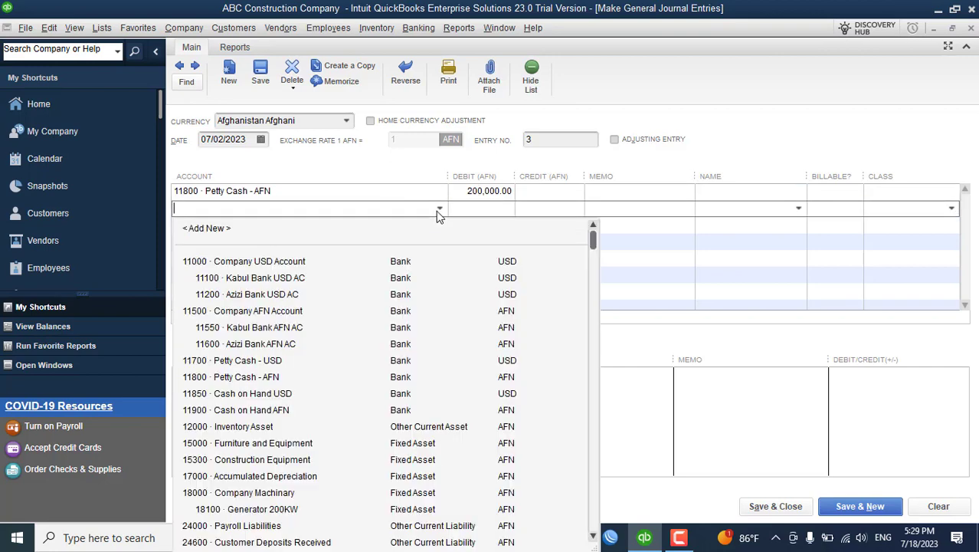
{"action": "left_click", "coordinate": [267, 330]}
{"action": "left_click", "coordinate": [553, 213]}
{"action": "type", "text": "2"}
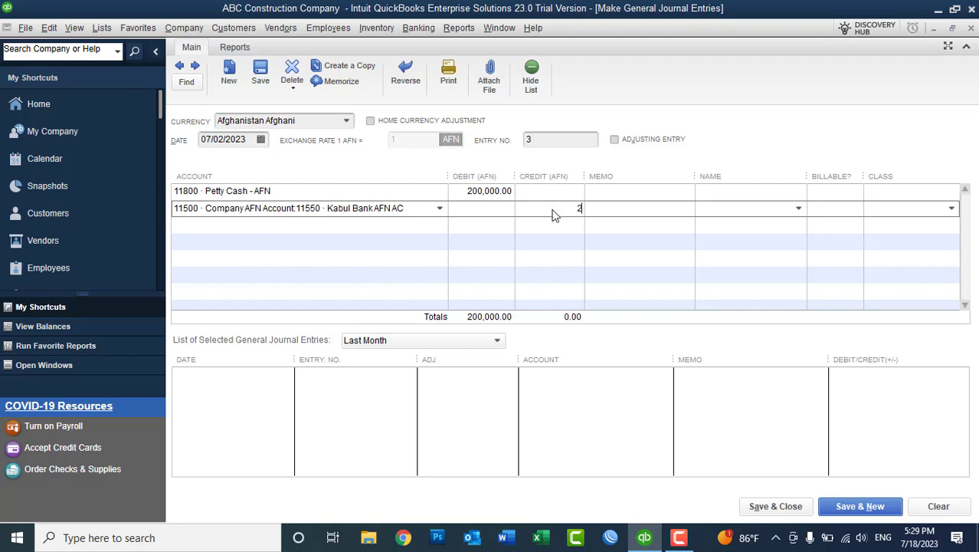
{"action": "type", "text": "00,000"}
{"action": "key", "text": "Tab"}
Fill in "Fund transfer" as memo for the petty cash and Kabul Bank lines, then save and close the entry without classes.
{"action": "left_click", "coordinate": [602, 194]}
{"action": "type", "text": "Fund transfer"}
{"action": "left_click", "coordinate": [608, 211]}
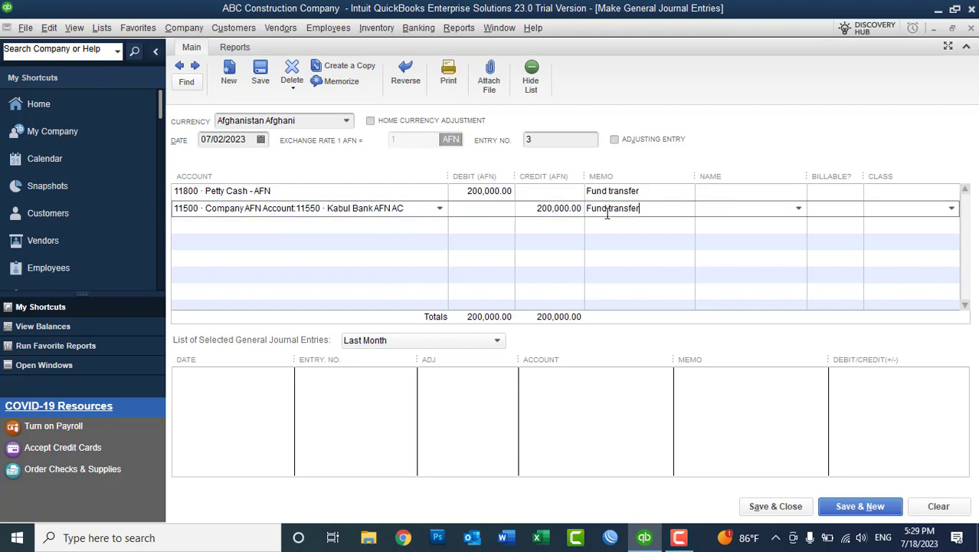
{"action": "left_click", "coordinate": [776, 509]}
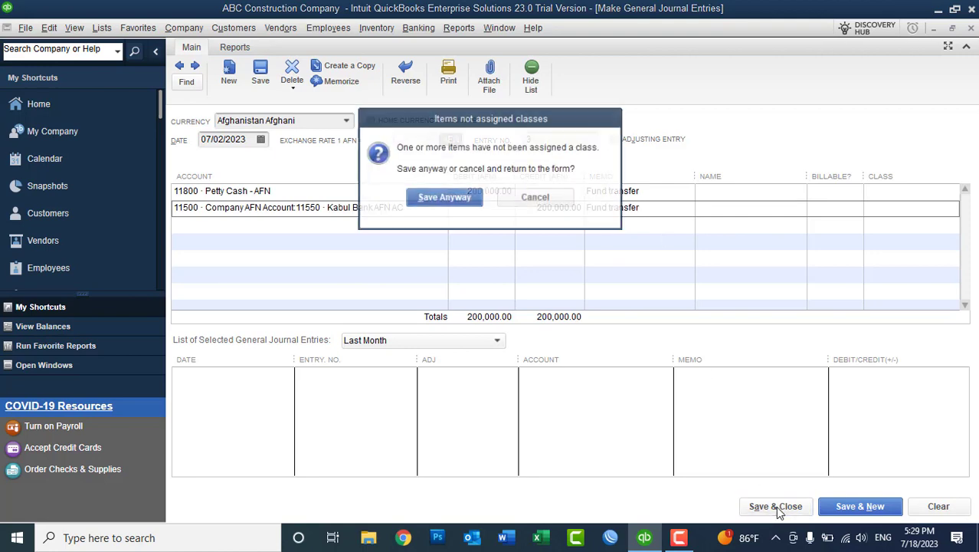
{"action": "left_click", "coordinate": [444, 198]}
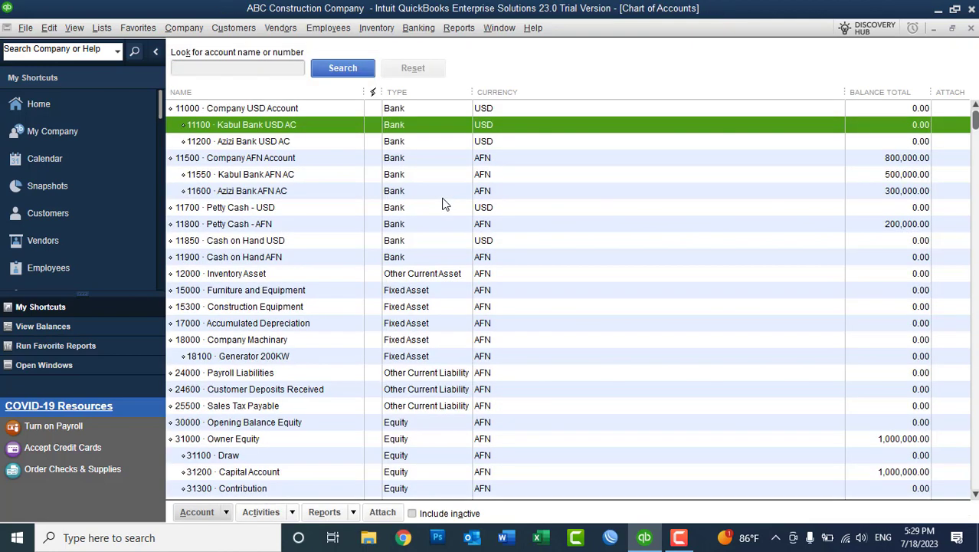
Check the balances of Kabul Bank AFN AC, Azizi Bank AFN AC, Petty Cash - AFN and their parent Company AFN Account.
{"action": "left_click", "coordinate": [860, 175]}
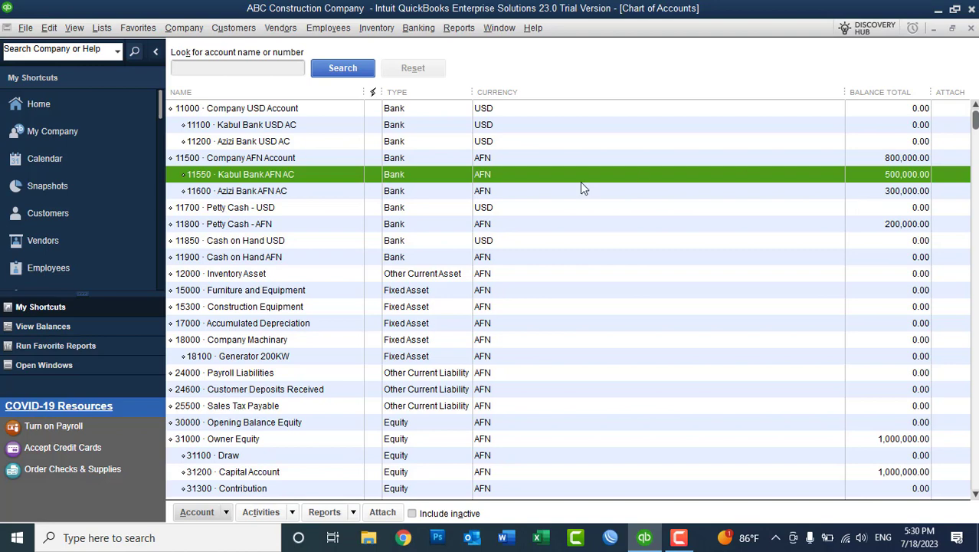
{"action": "left_click", "coordinate": [292, 193]}
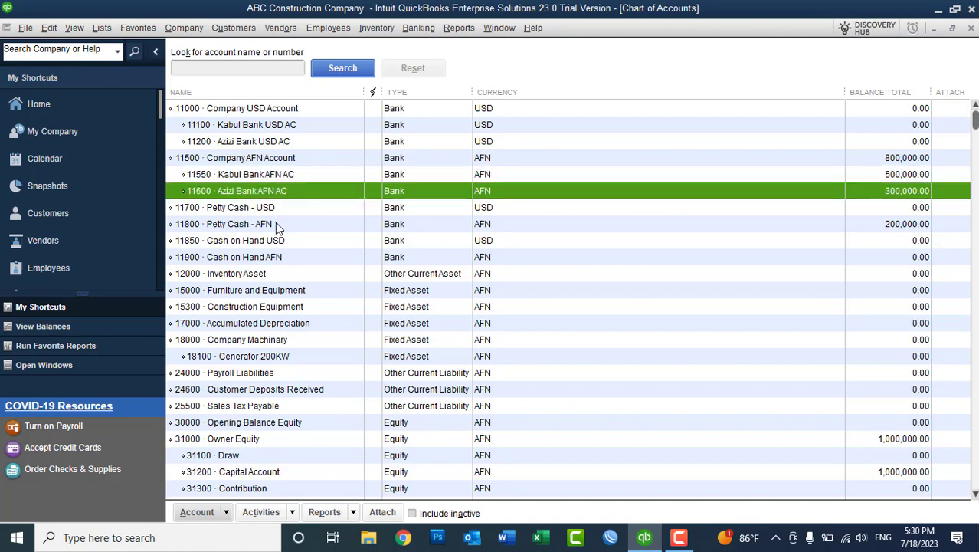
{"action": "left_click", "coordinate": [275, 224]}
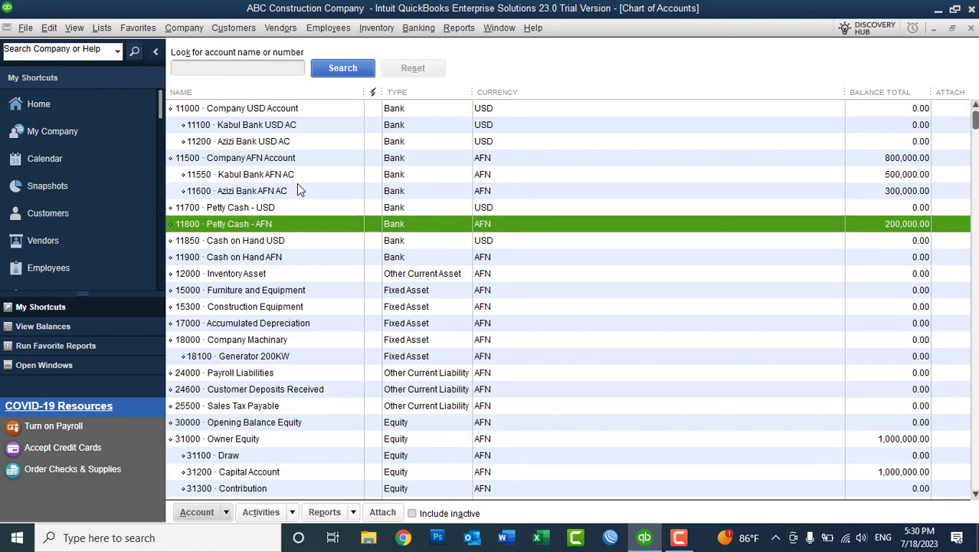
{"action": "left_click", "coordinate": [243, 162]}
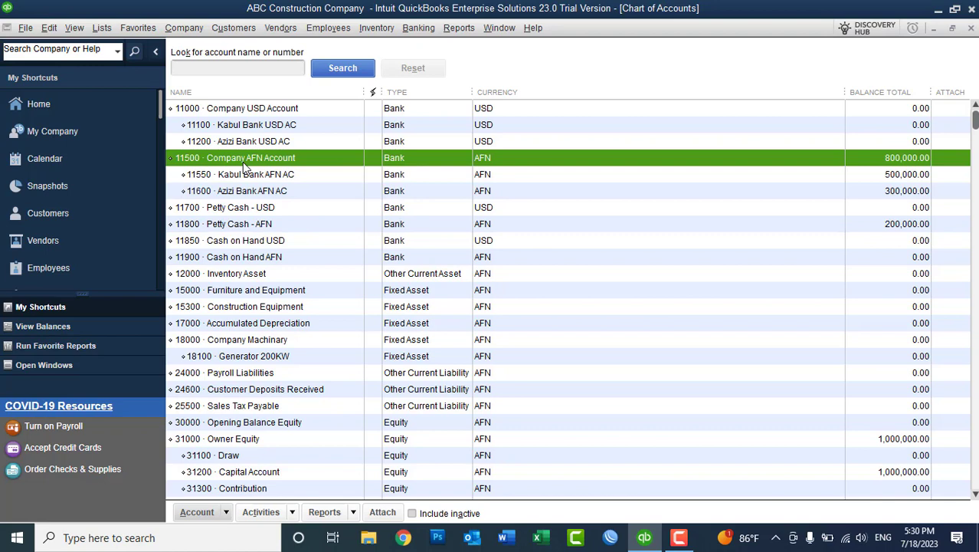
{"action": "left_click", "coordinate": [247, 176]}
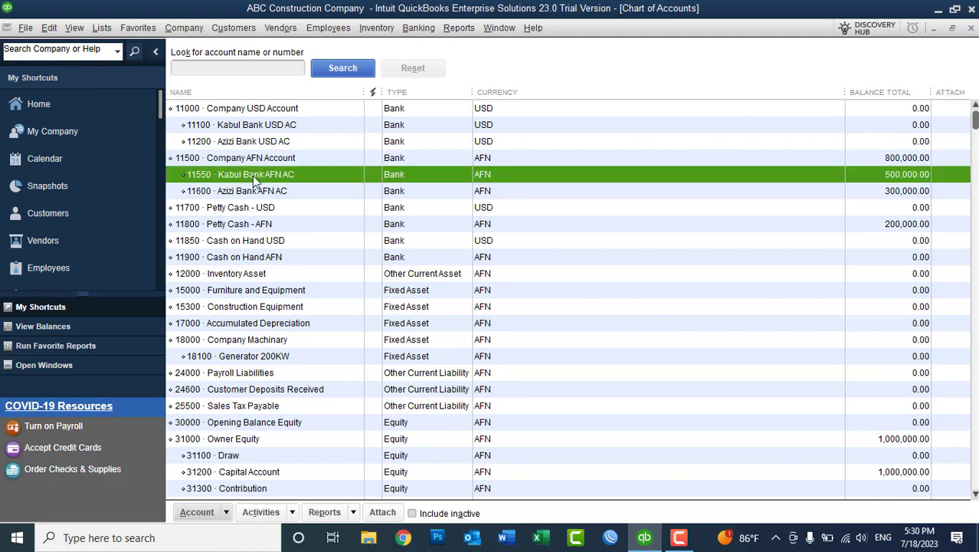
{"action": "left_click", "coordinate": [251, 191]}
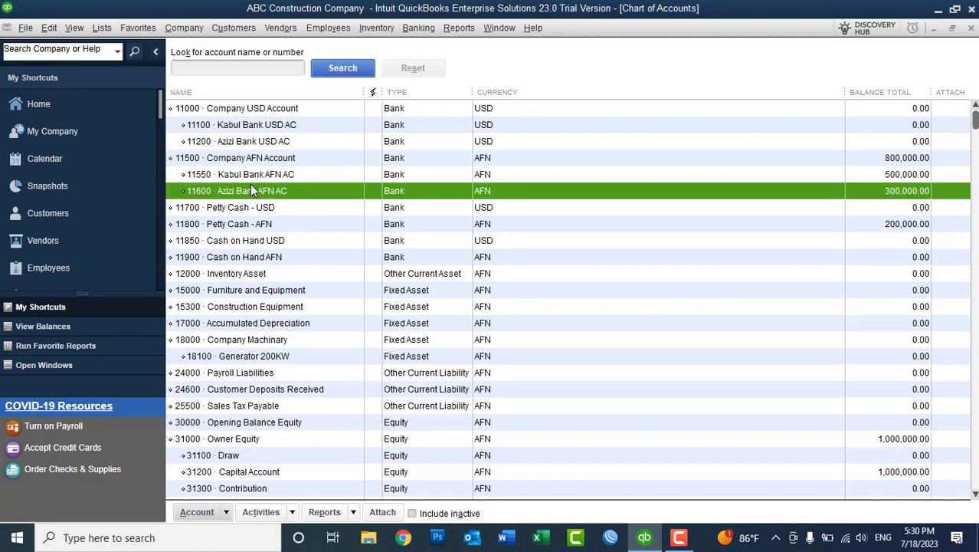
{"action": "left_click", "coordinate": [250, 162]}
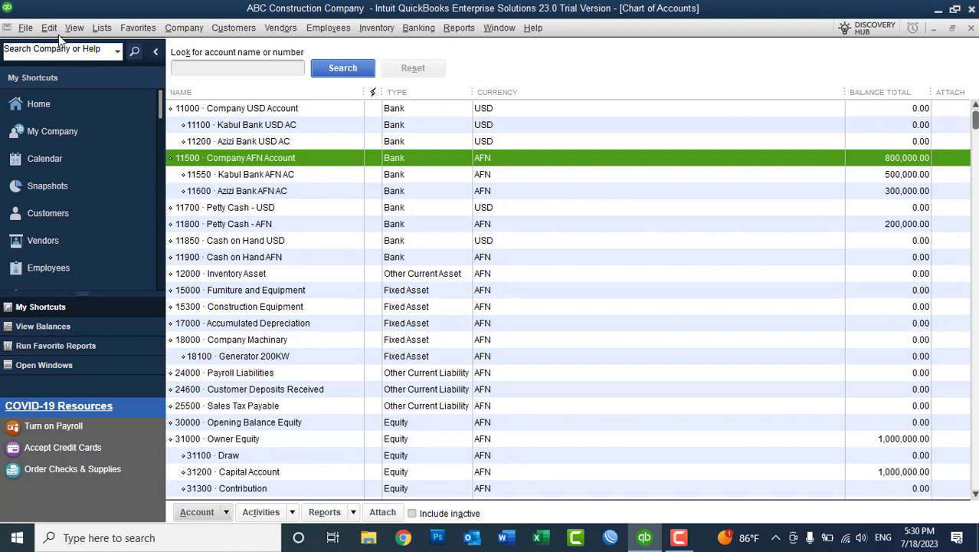
Start a new general journal entry in US Dollar dated 07/01/2023 and check its exchange rate.
{"action": "left_click", "coordinate": [187, 29]}
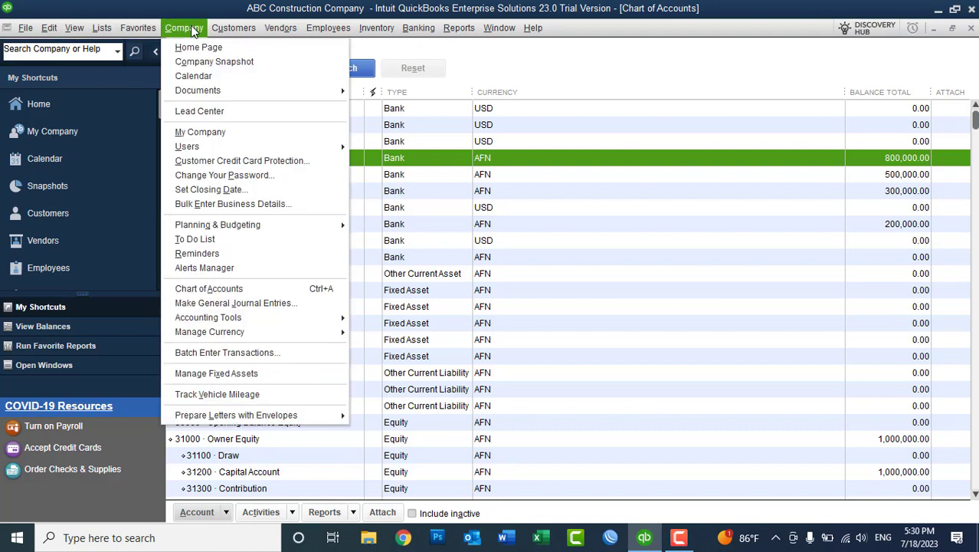
{"action": "left_click", "coordinate": [241, 304]}
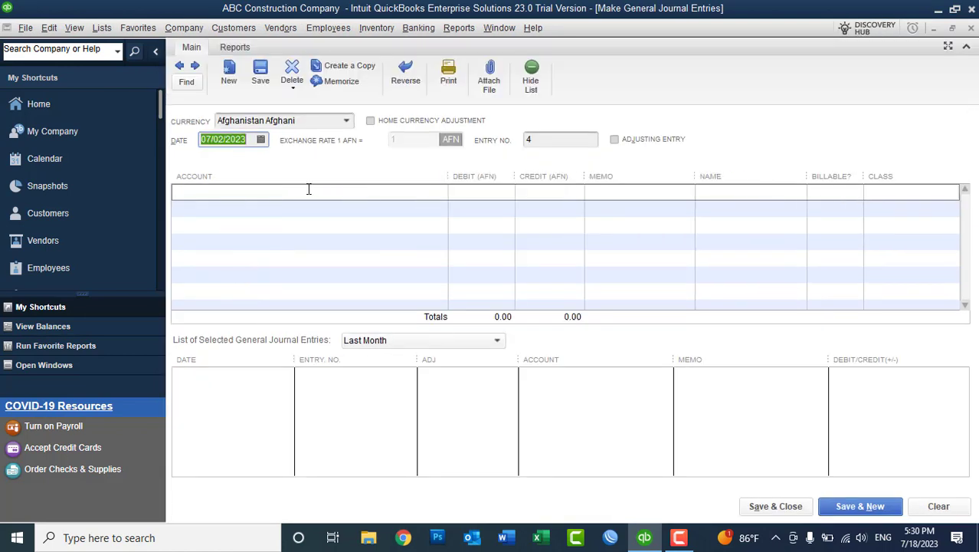
{"action": "left_click", "coordinate": [348, 120]}
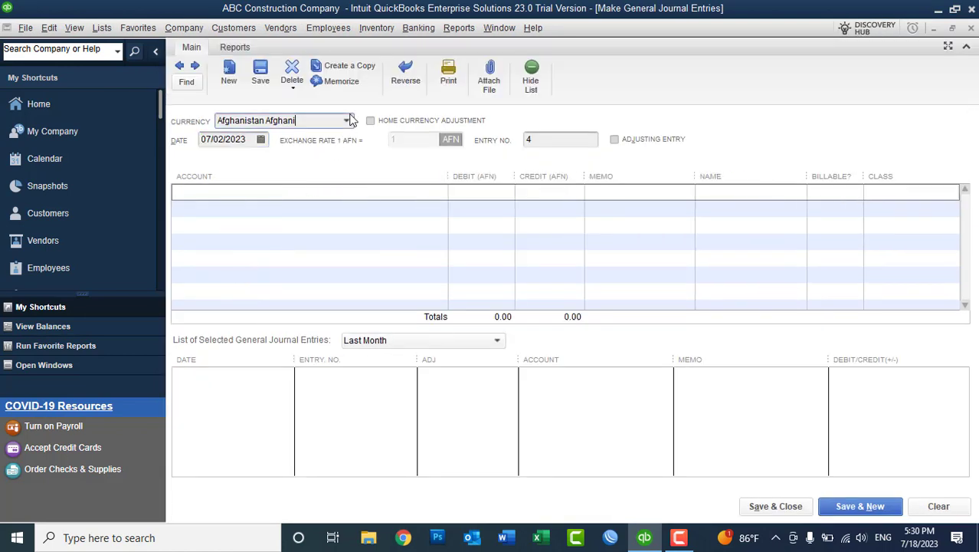
{"action": "left_click", "coordinate": [347, 120]}
{"action": "left_click", "coordinate": [287, 171]}
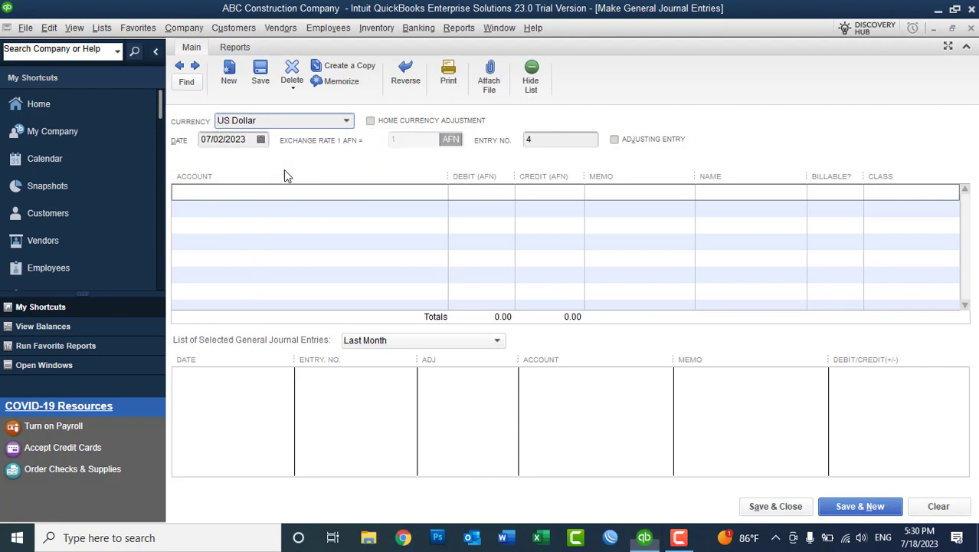
{"action": "left_click", "coordinate": [261, 139]}
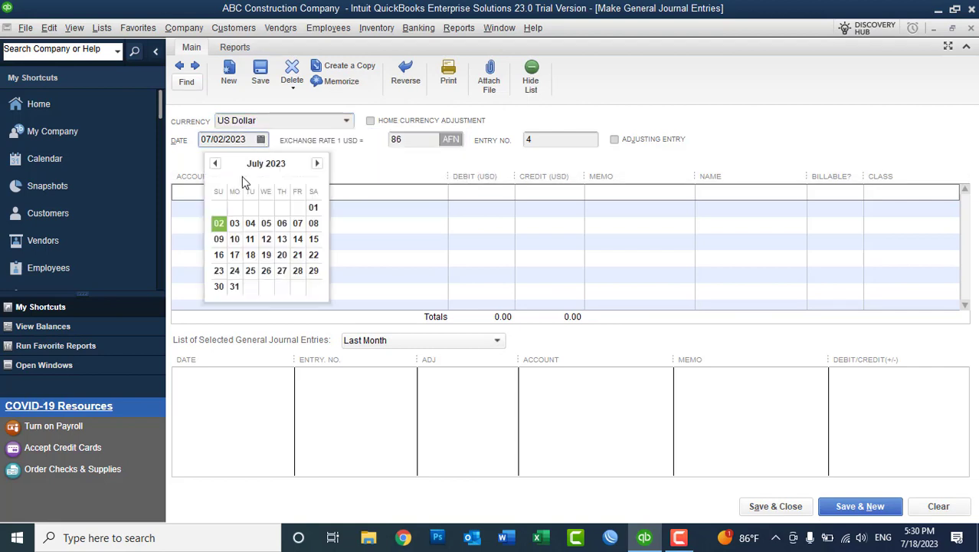
{"action": "left_click", "coordinate": [315, 208]}
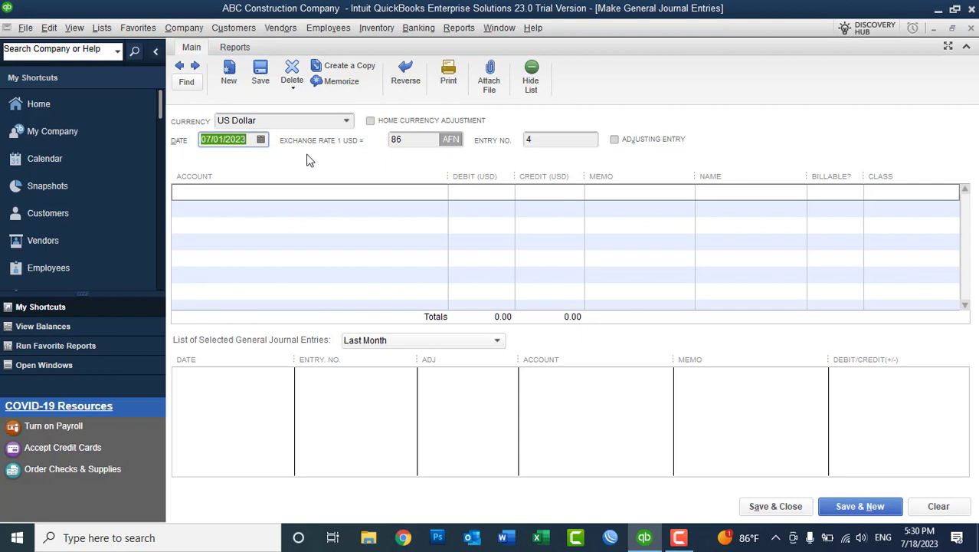
{"action": "left_click", "coordinate": [409, 140]}
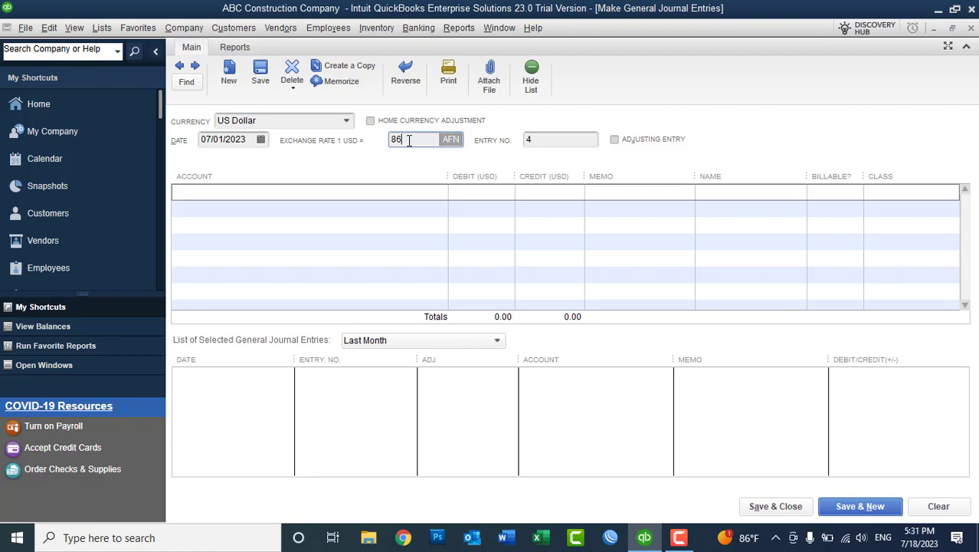
Debit 5,000 USD to account 11100 Kabul Bank USD AC on the first journal line.
{"action": "left_click", "coordinate": [434, 193]}
{"action": "left_click", "coordinate": [438, 191]}
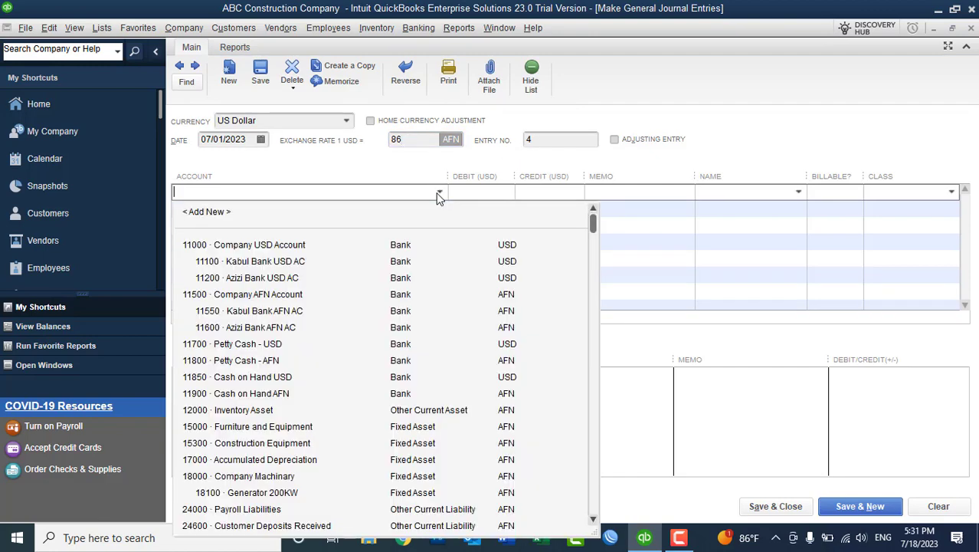
{"action": "left_click", "coordinate": [252, 261]}
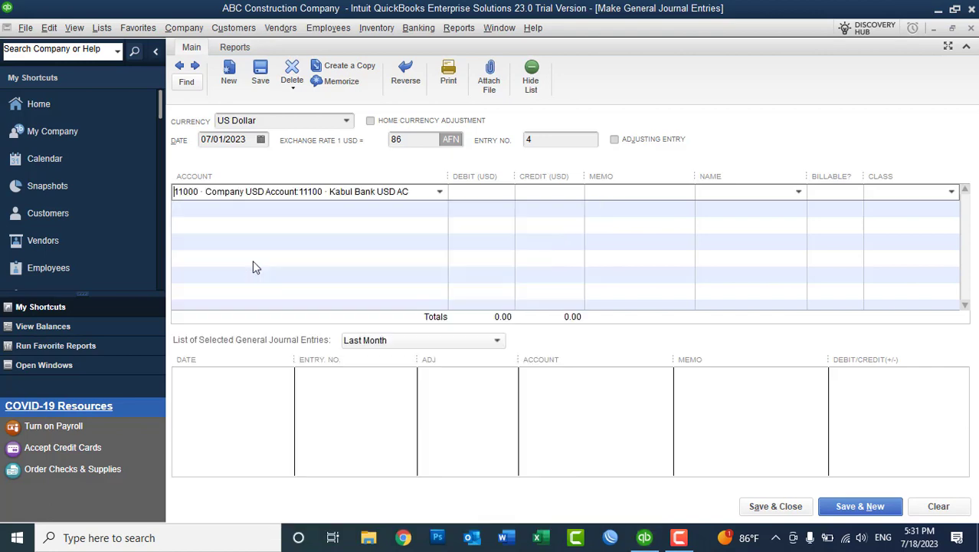
{"action": "left_click", "coordinate": [482, 193]}
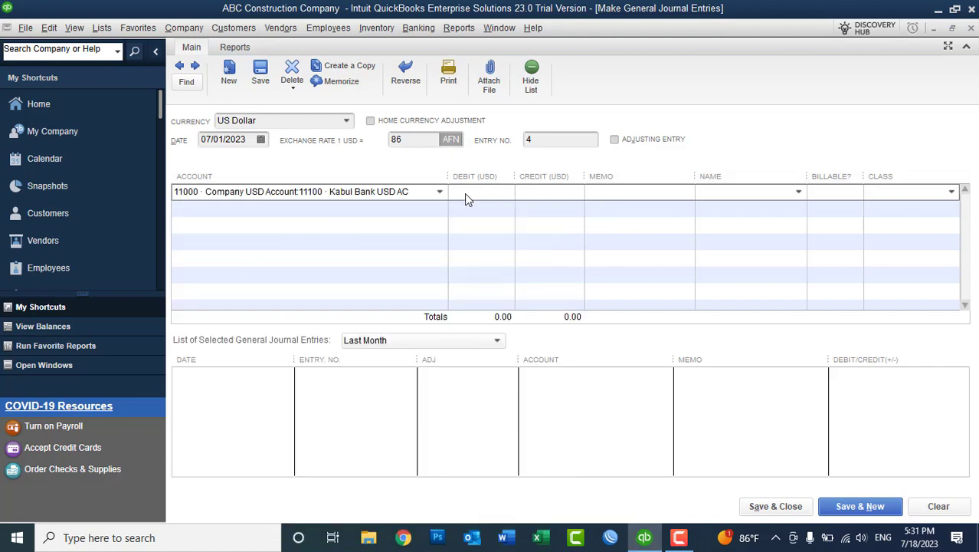
{"action": "type", "text": "5000"}
{"action": "key", "text": "Tab"}
Credit 5,000 USD to account 31200 Capital Account on the second journal line.
{"action": "left_click", "coordinate": [437, 208]}
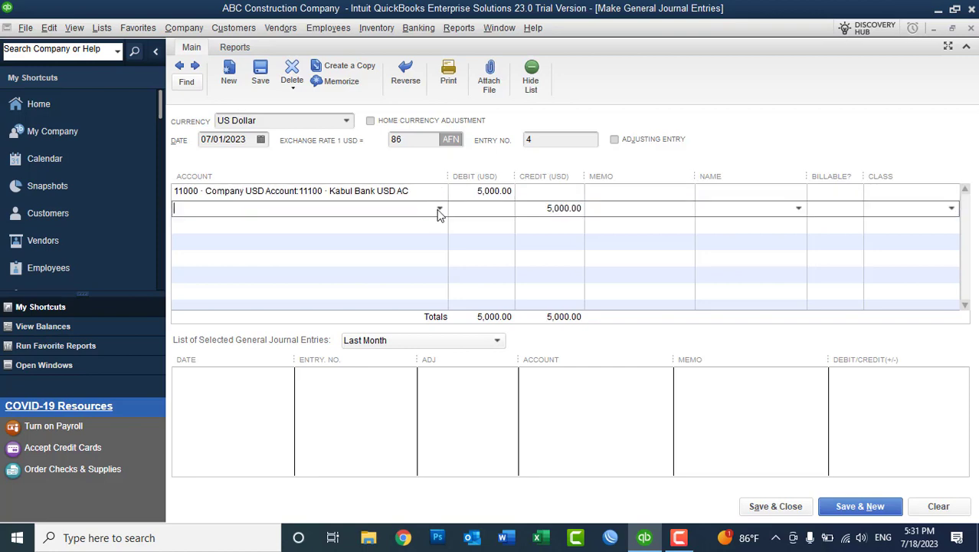
{"action": "left_click", "coordinate": [440, 210]}
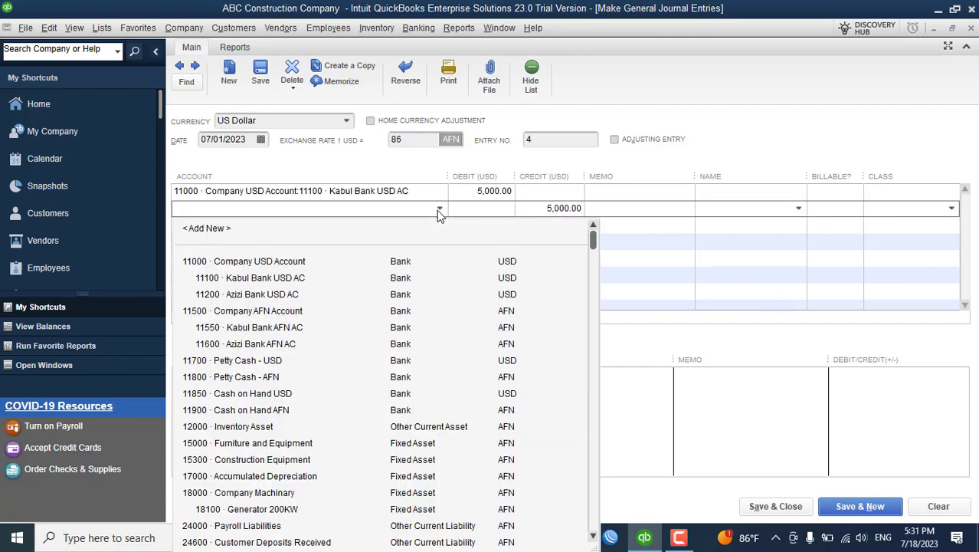
{"action": "left_click", "coordinate": [594, 538]}
{"action": "left_click", "coordinate": [594, 537]}
{"action": "left_click", "coordinate": [593, 538]}
{"action": "left_click", "coordinate": [594, 538]}
{"action": "left_click", "coordinate": [594, 538]}
{"action": "left_click", "coordinate": [594, 537]}
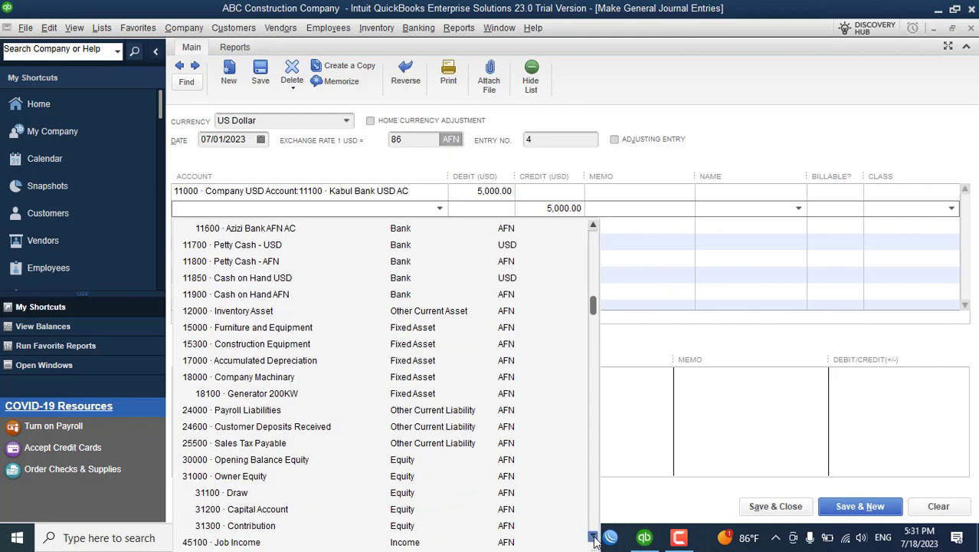
{"action": "left_click", "coordinate": [594, 537]}
{"action": "left_click", "coordinate": [594, 537]}
{"action": "left_click", "coordinate": [594, 537]}
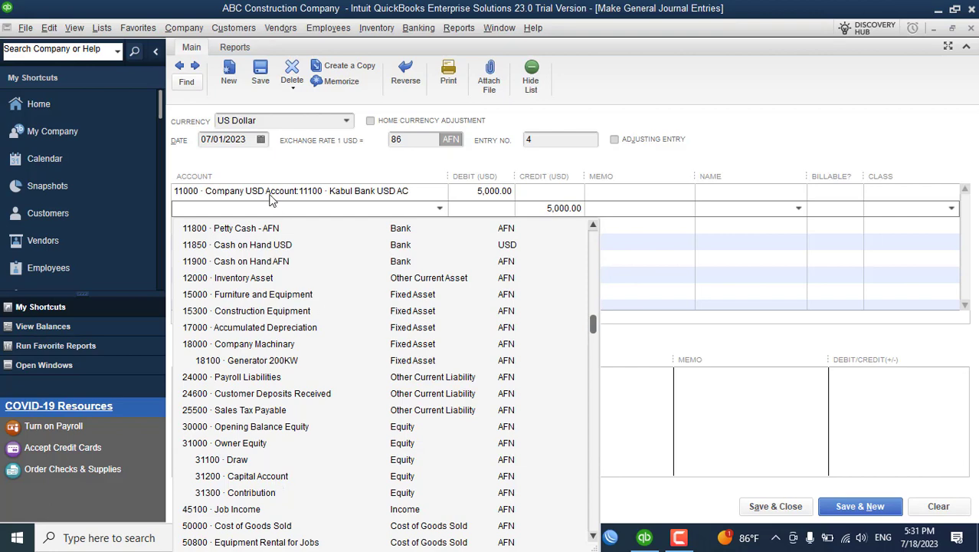
{"action": "left_click", "coordinate": [288, 475]}
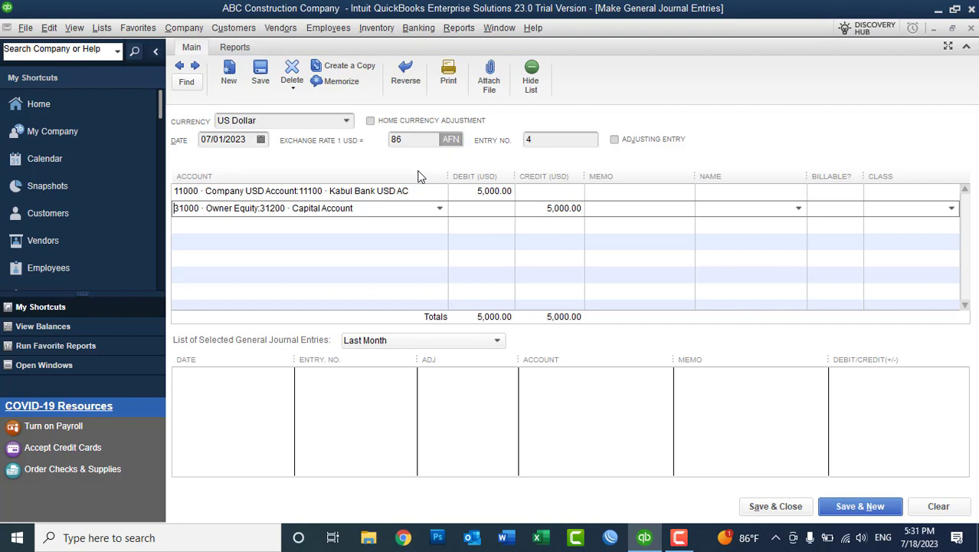
Enter "Owner Started Business" as the memo for the Kabul Bank USD AC line.
{"action": "left_click", "coordinate": [602, 194]}
{"action": "type", "text": "Owner Invste"}
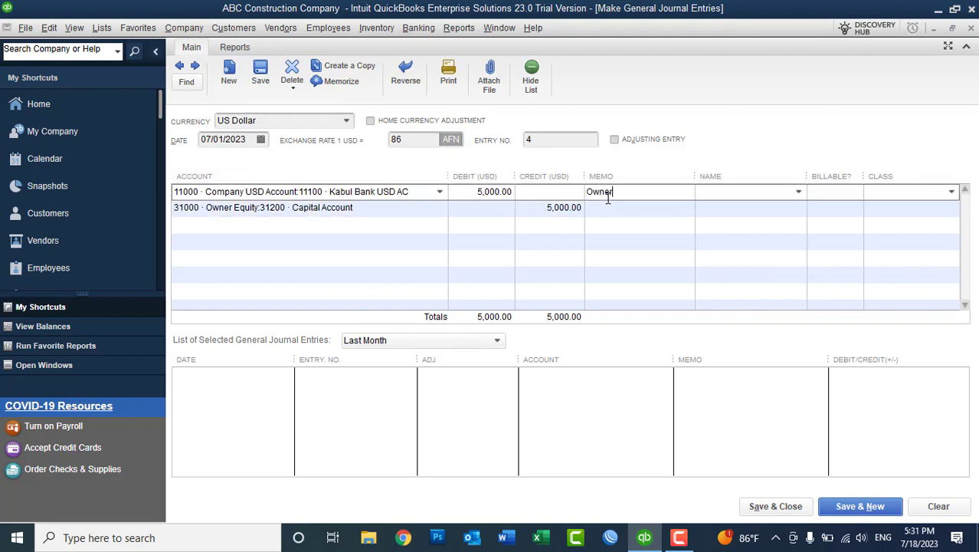
{"action": "key", "text": "BackSpace"}
{"action": "key", "text": "BackSpace"}
{"action": "key", "text": "BackSpace"}
{"action": "type", "text": "ested mony"}
{"action": "key", "text": "BackSpace"}
{"action": "key", "text": "BackSpace"}
{"action": "key", "text": "BackSpace"}
{"action": "key", "text": "BackSpace"}
{"action": "key", "text": "BackSpace"}
{"action": "key", "text": "BackSpace"}
{"action": "key", "text": "BackSpace"}
{"action": "key", "text": "BackSpace"}
{"action": "key", "text": "BackSpace"}
{"action": "key", "text": "BackSpace"}
{"action": "key", "text": "BackSpace"}
{"action": "key", "text": "BackSpace"}
{"action": "key", "text": "BackSpace"}
{"action": "type", "text": "Started Business"}
Copy the bank line's memo to the Capital Account line and save the entry without classes.
{"action": "left_click_drag", "start_coordinate": [686, 191], "coordinate": [498, 195]}
{"action": "key", "text": "ctrl+c"}
{"action": "left_click", "coordinate": [600, 207]}
{"action": "key", "text": "ctrl+v"}
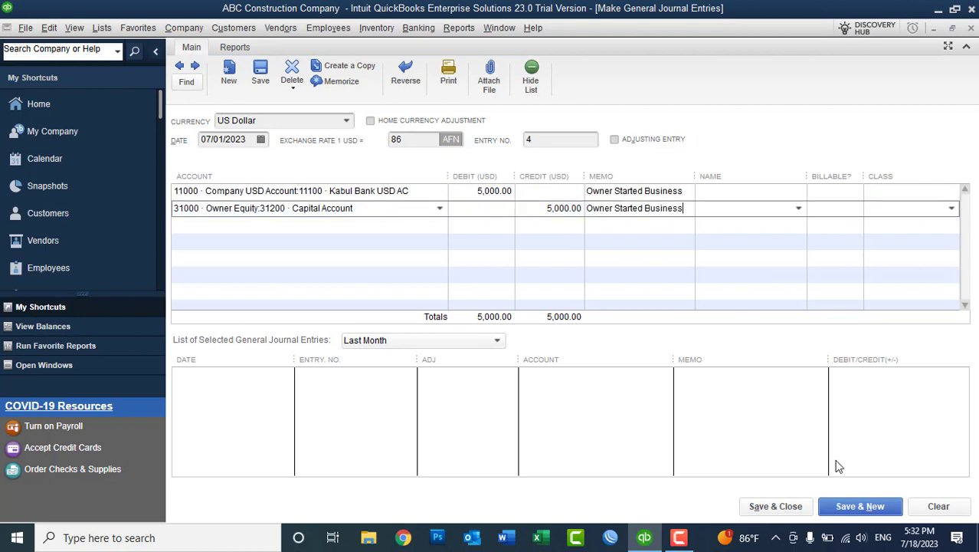
{"action": "left_click", "coordinate": [784, 499]}
{"action": "left_click", "coordinate": [444, 197]}
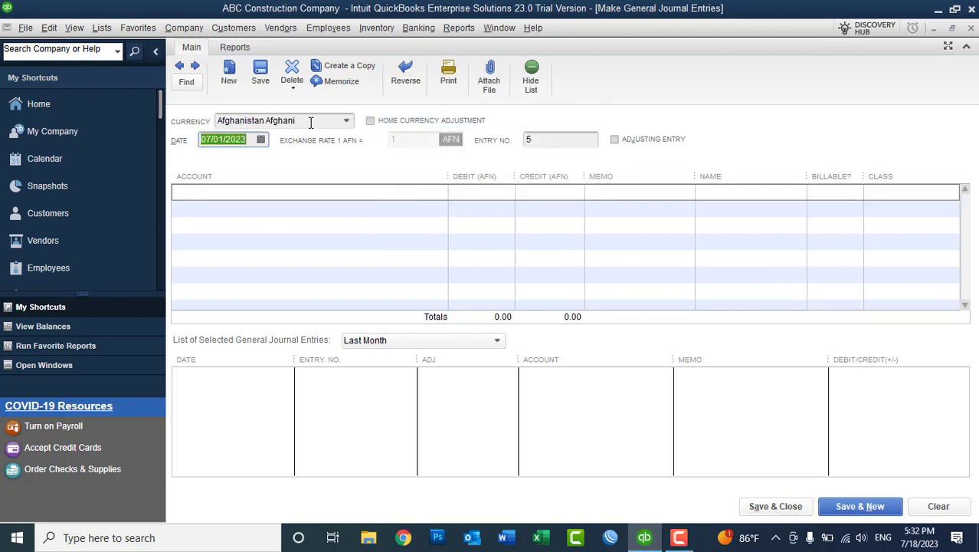
Switch the new 07/01/2023 journal entry to US Dollar and debit 2,000 USD to account 11700 Petty Cash - USD.
{"action": "left_click", "coordinate": [347, 120]}
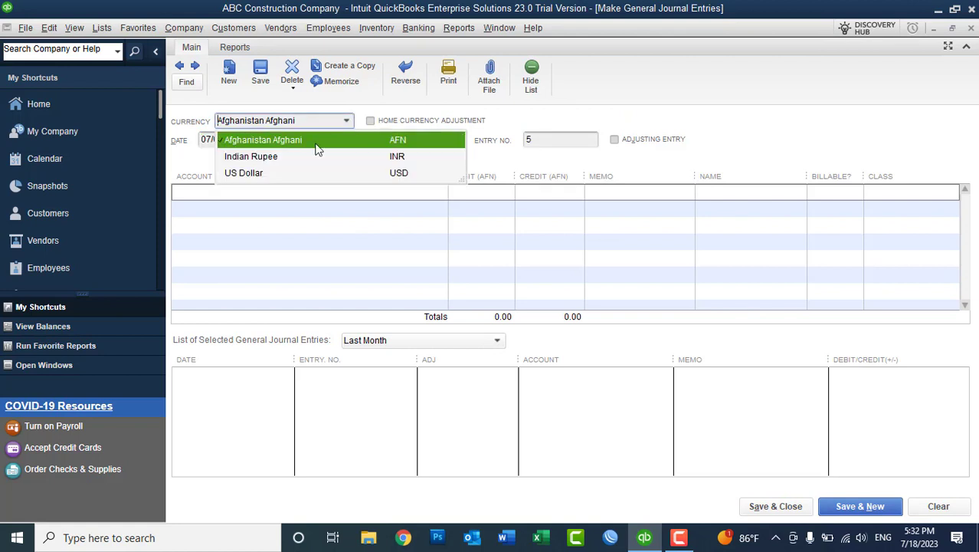
{"action": "left_click", "coordinate": [282, 170]}
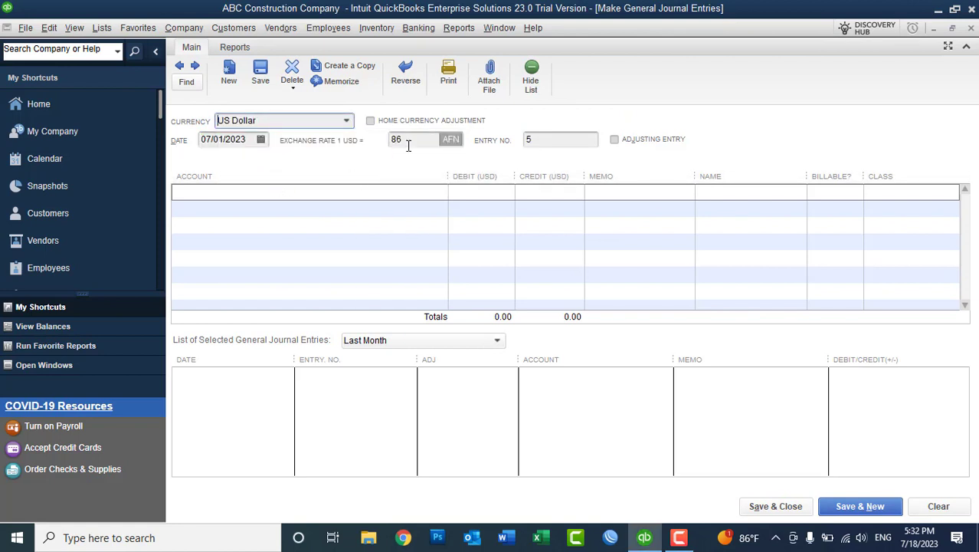
{"action": "left_click", "coordinate": [374, 194]}
{"action": "left_click", "coordinate": [440, 194]}
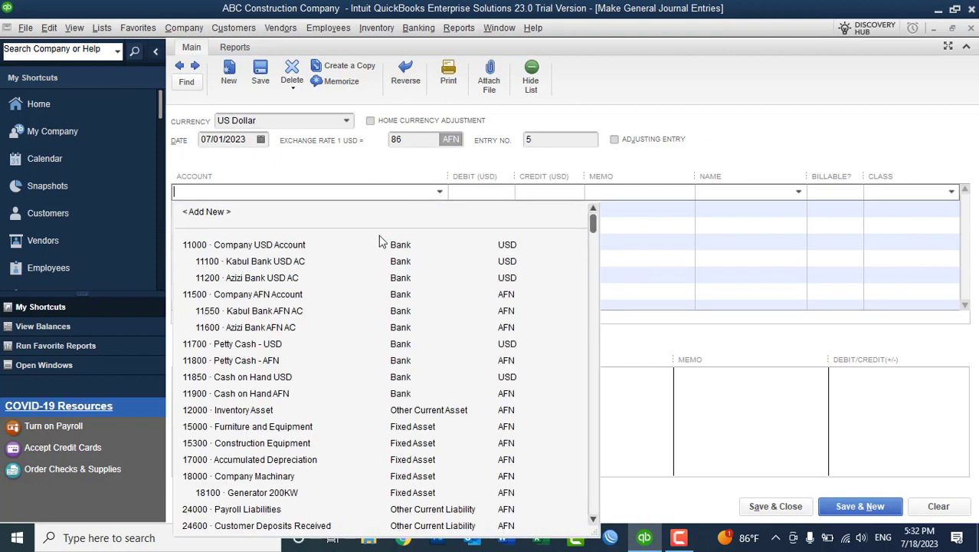
{"action": "left_click", "coordinate": [245, 349]}
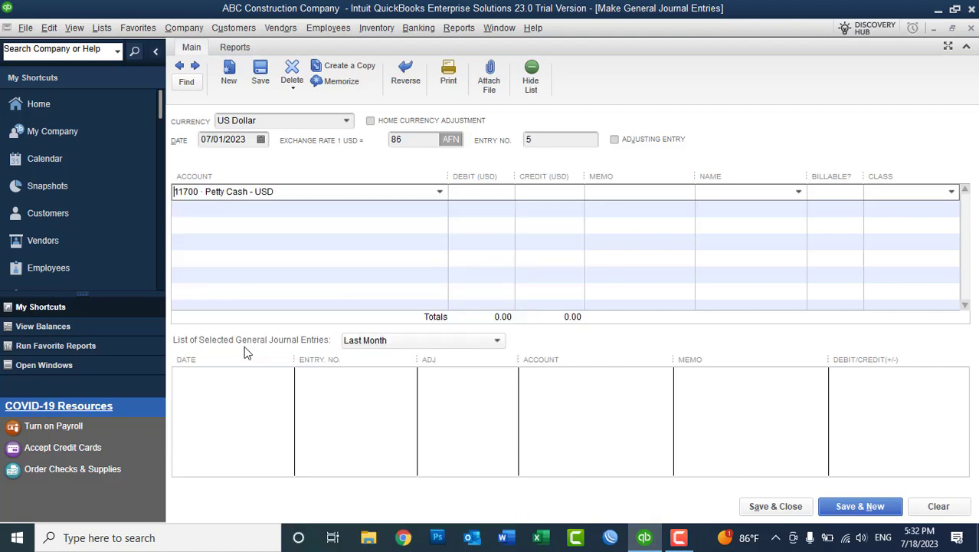
{"action": "left_click", "coordinate": [488, 192]}
{"action": "type", "text": "2000"}
{"action": "key", "text": "Tab"}
Credit 2,000 USD to account 31200 Capital Account on the second line of the petty cash entry.
{"action": "left_click", "coordinate": [391, 209]}
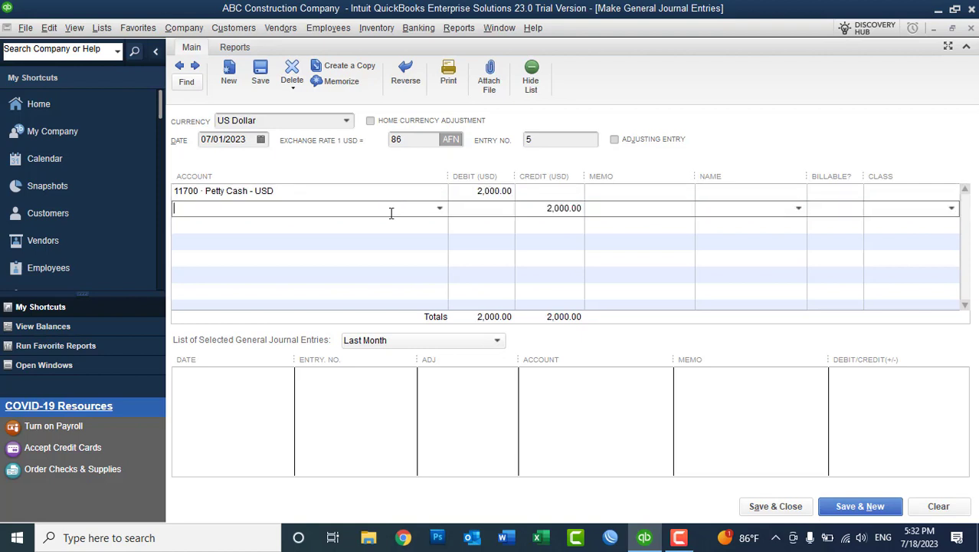
{"action": "left_click", "coordinate": [435, 209]}
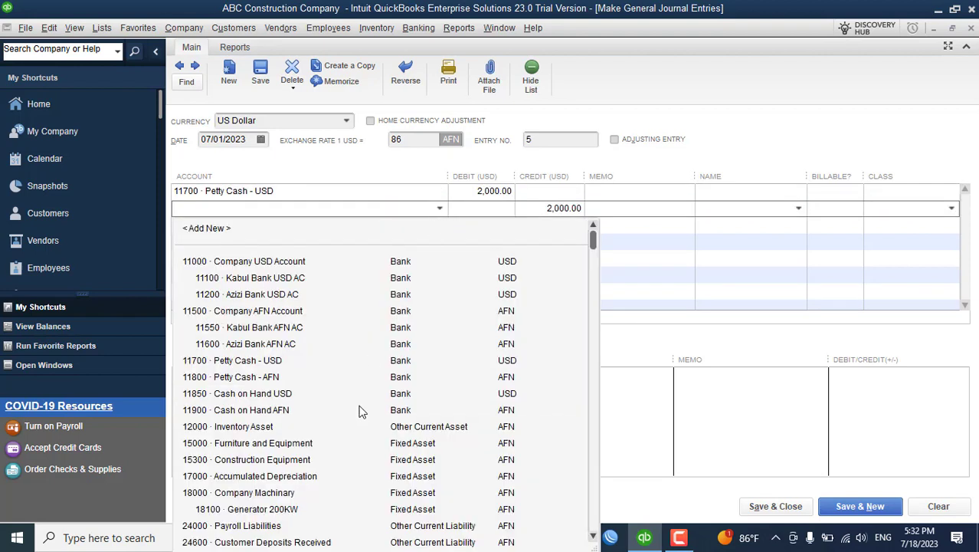
{"action": "left_click", "coordinate": [594, 527]}
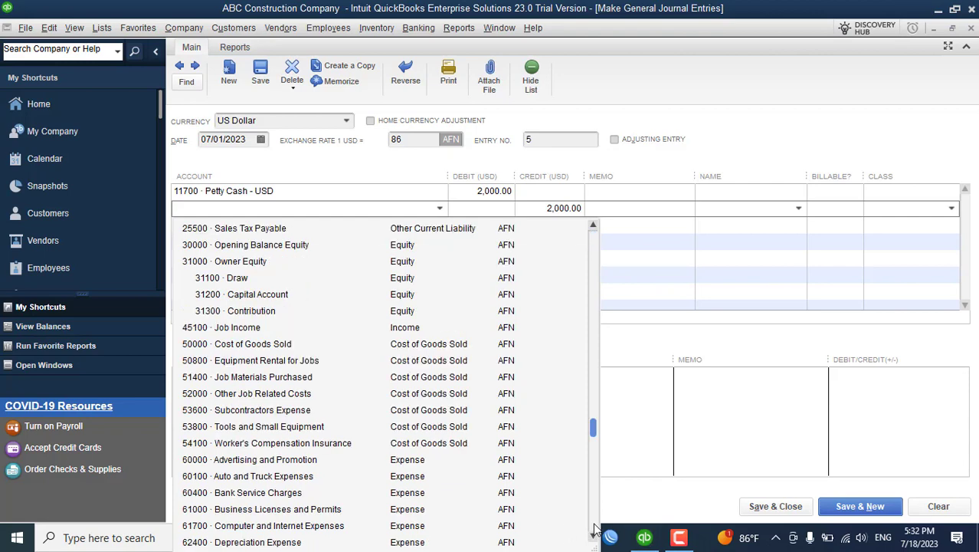
{"action": "left_click", "coordinate": [263, 299]}
Enter "Owner Started Business" as the memo for the Petty Cash - USD line, then save and close the entry without classes.
{"action": "left_click", "coordinate": [625, 191]}
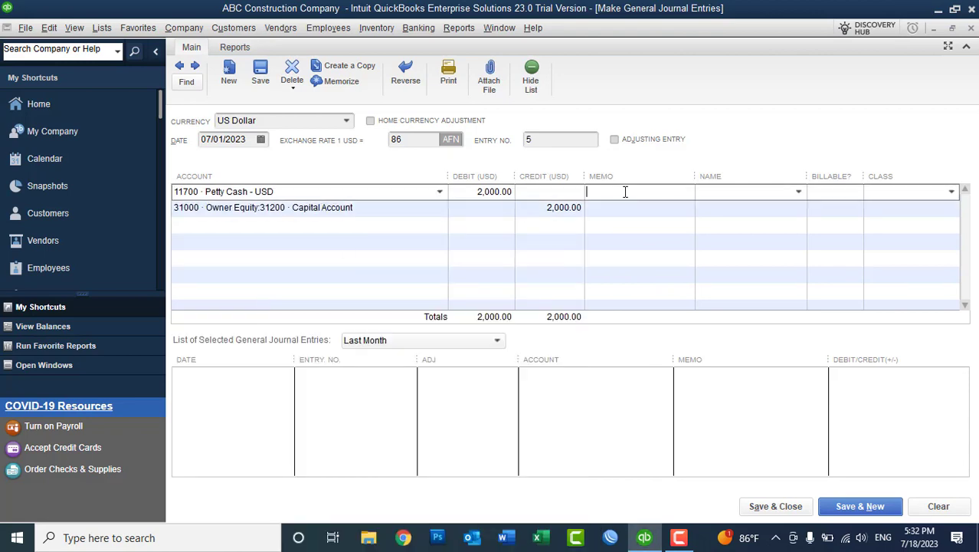
{"action": "type", "text": "Owner Started Business"}
{"action": "left_click", "coordinate": [610, 215]}
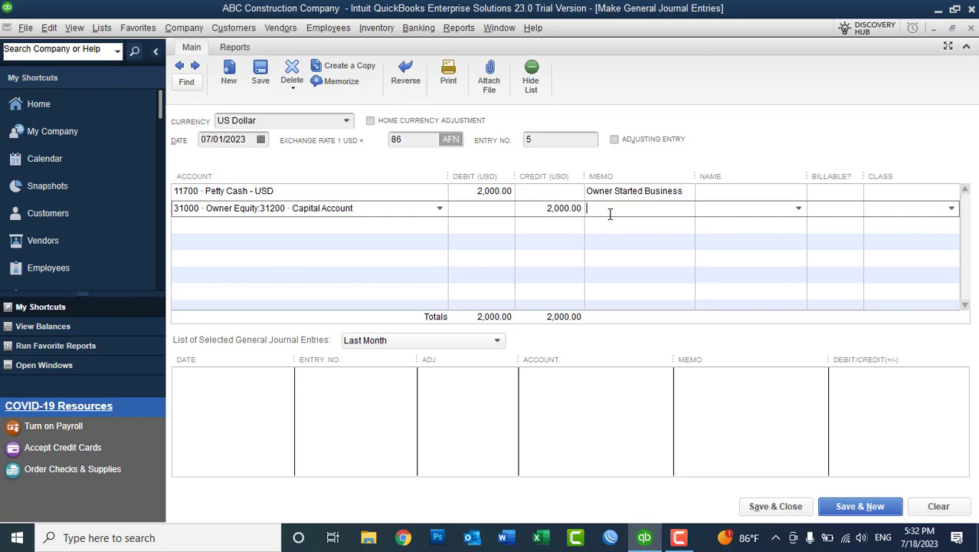
{"action": "left_click", "coordinate": [771, 506]}
{"action": "left_click", "coordinate": [464, 202]}
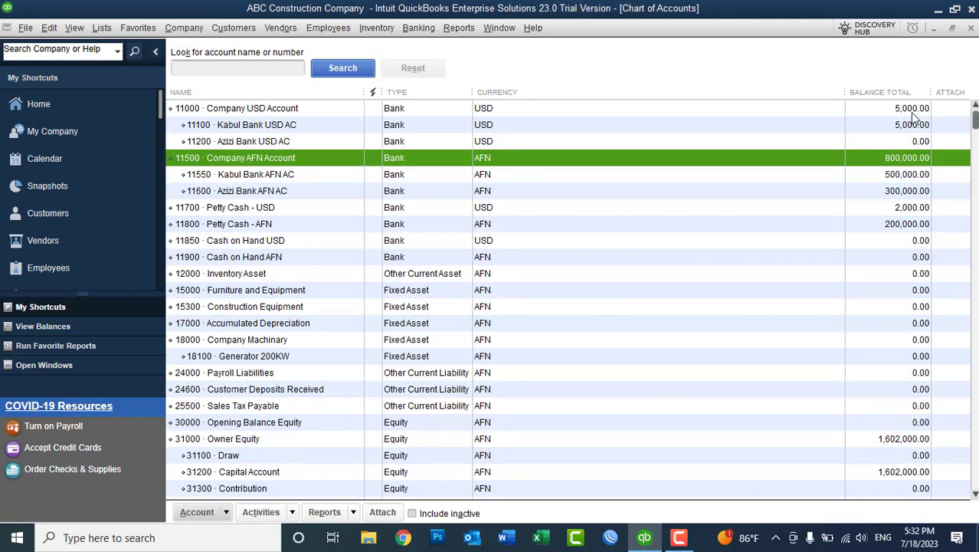
Check the balances of the company's USD and AFN bank accounts, both petty cash accounts and the owner's Capital Account.
{"action": "left_click", "coordinate": [278, 109]}
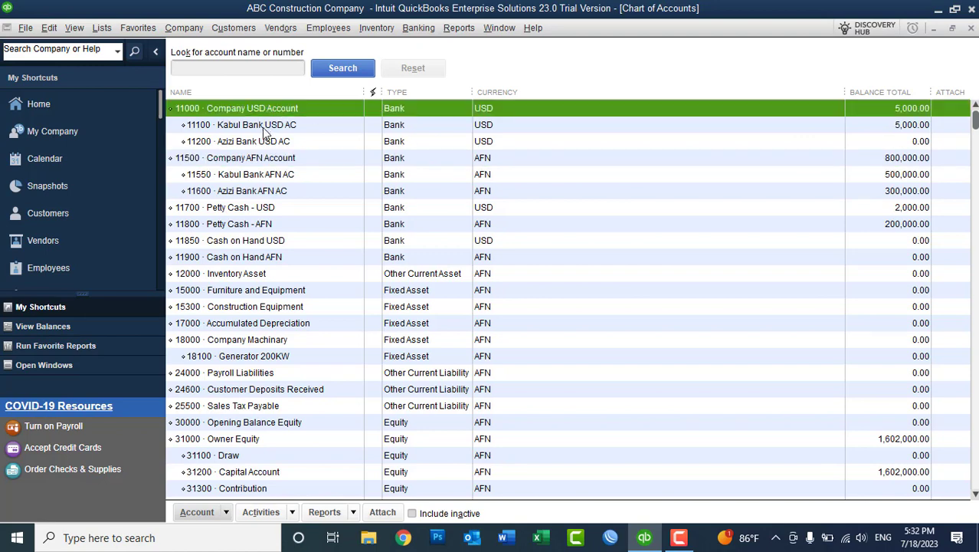
{"action": "left_click", "coordinate": [262, 127]}
{"action": "left_click", "coordinate": [259, 146]}
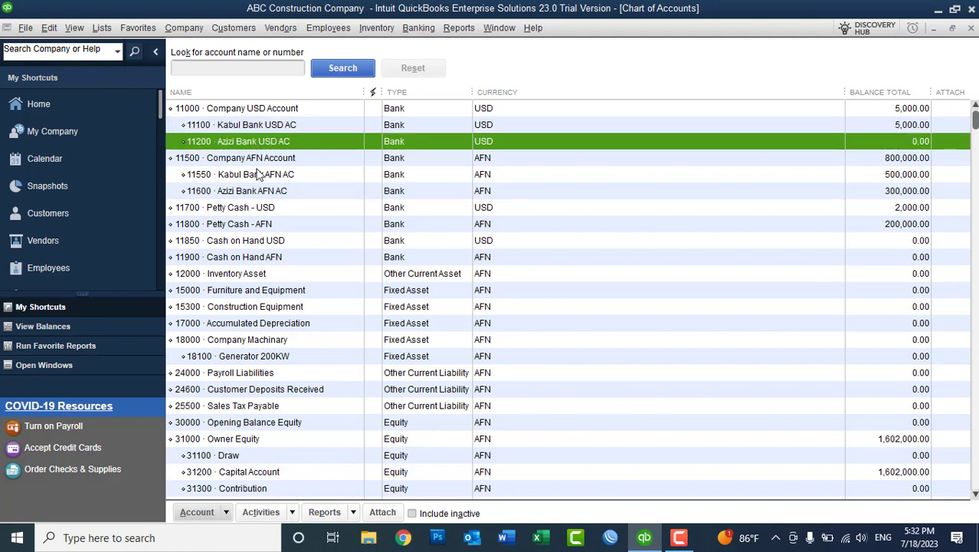
{"action": "left_click", "coordinate": [252, 162]}
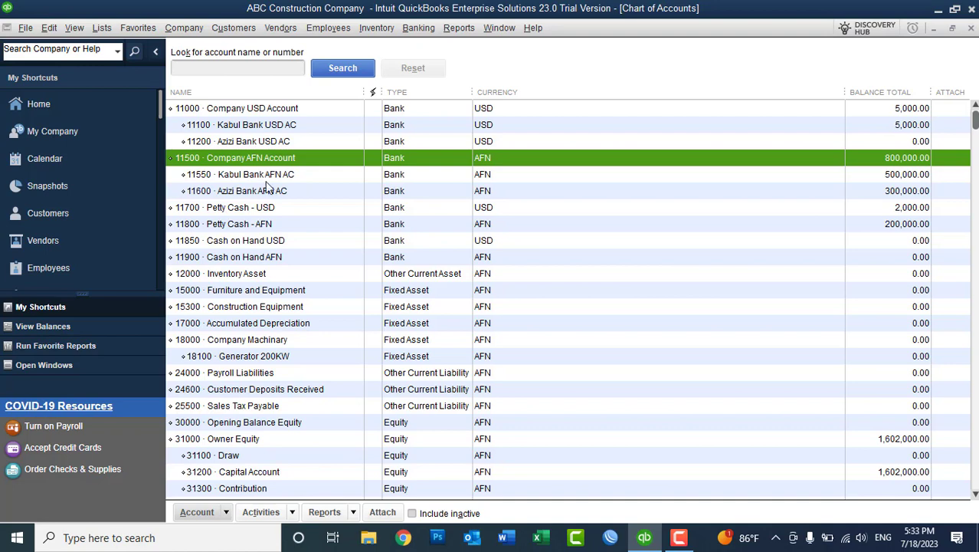
{"action": "left_click", "coordinate": [261, 212]}
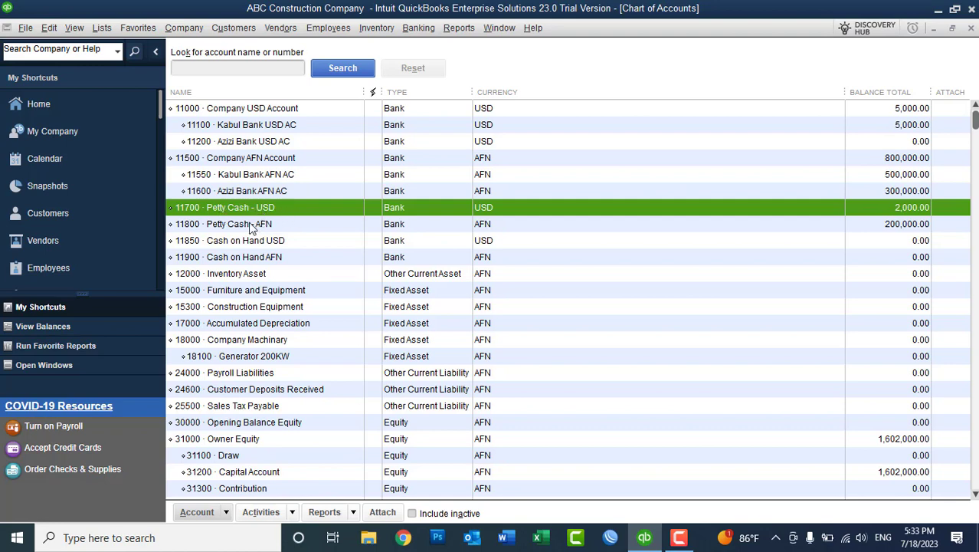
{"action": "left_click", "coordinate": [250, 227]}
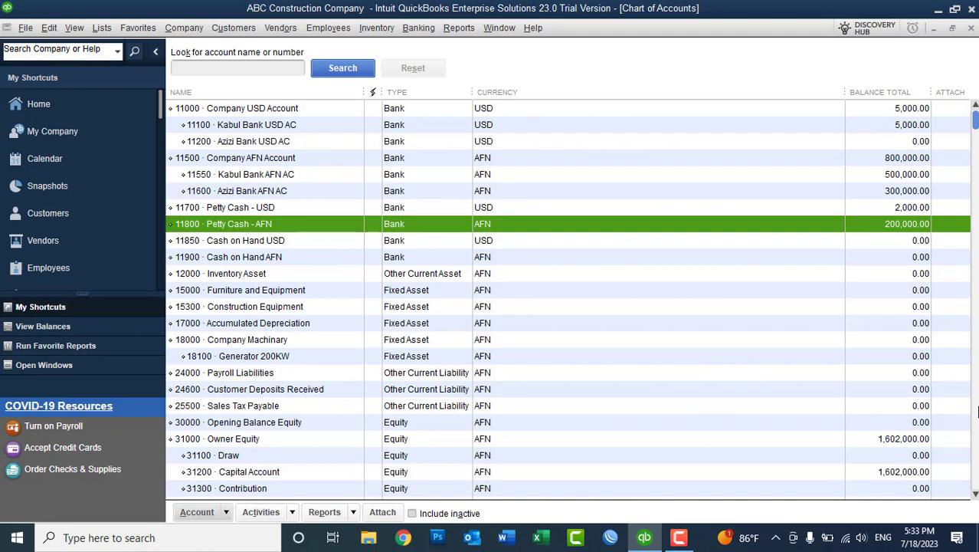
{"action": "left_click", "coordinate": [976, 412]}
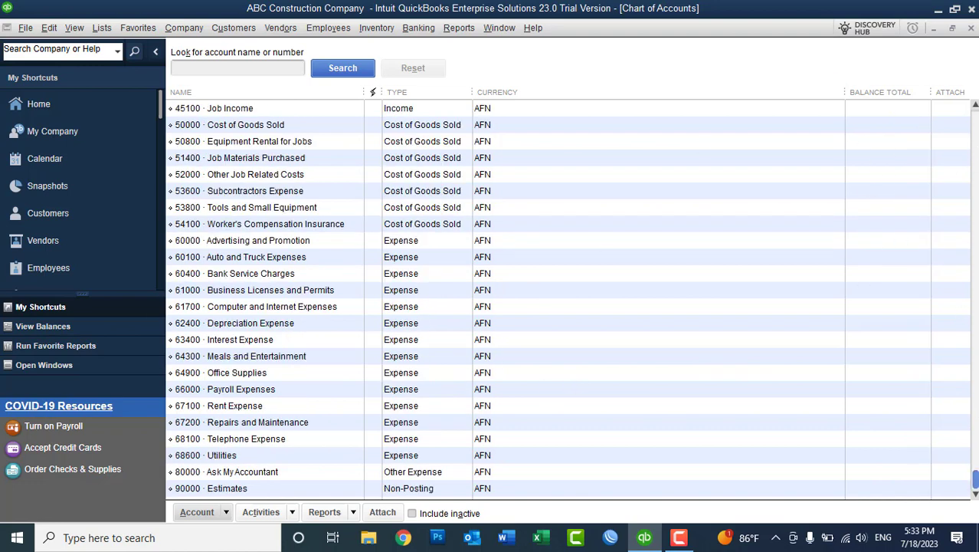
{"action": "scroll", "coordinate": [426, 265], "scroll_direction": "up", "scroll_amount": 5}
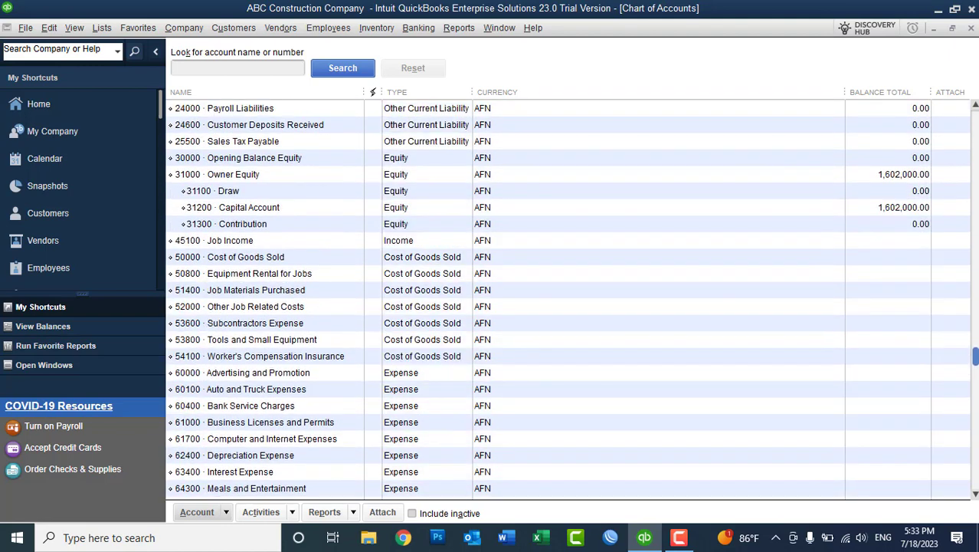
{"action": "left_click", "coordinate": [258, 211]}
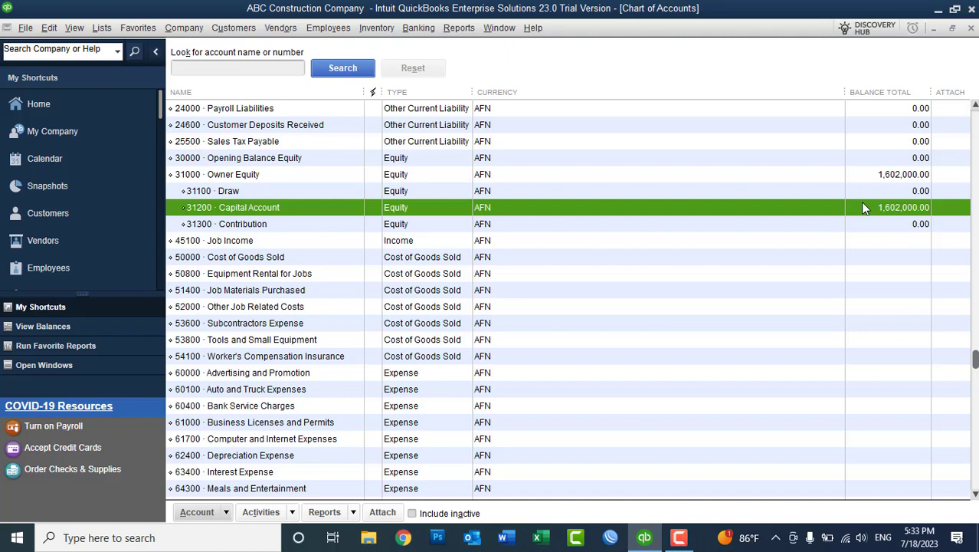
Open the calculator and convert the 7,000 USD capital to AFN by multiplying it by the rate of 86.
{"action": "left_click", "coordinate": [48, 28]}
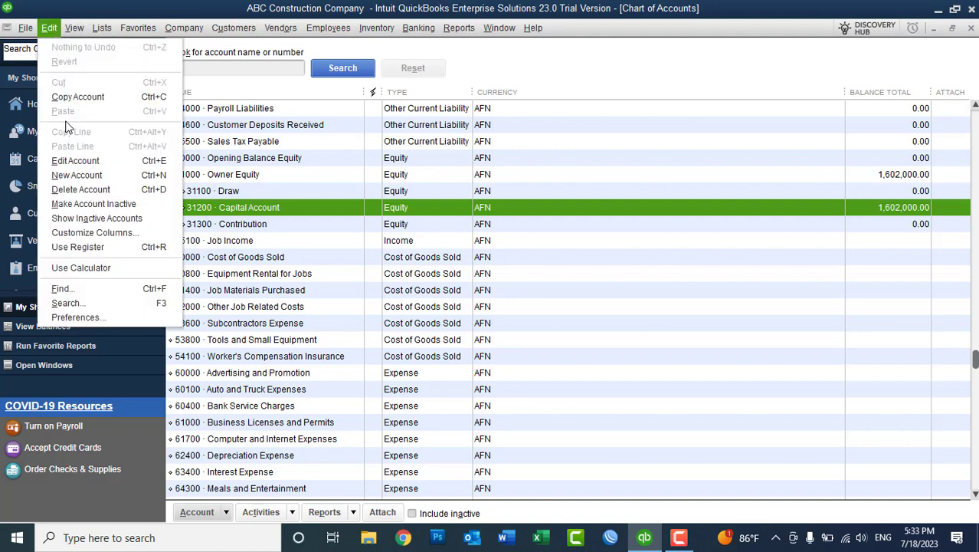
{"action": "left_click", "coordinate": [94, 275]}
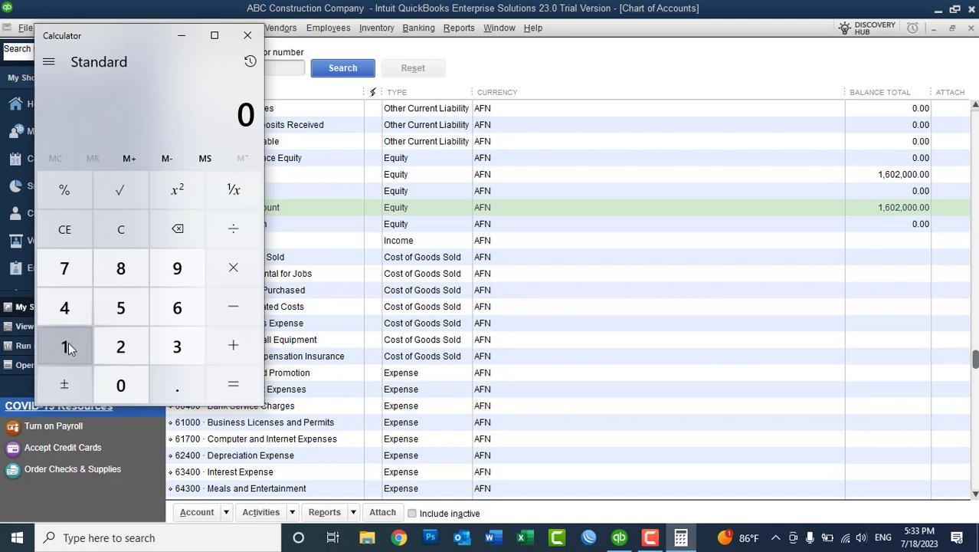
{"action": "left_click", "coordinate": [80, 278]}
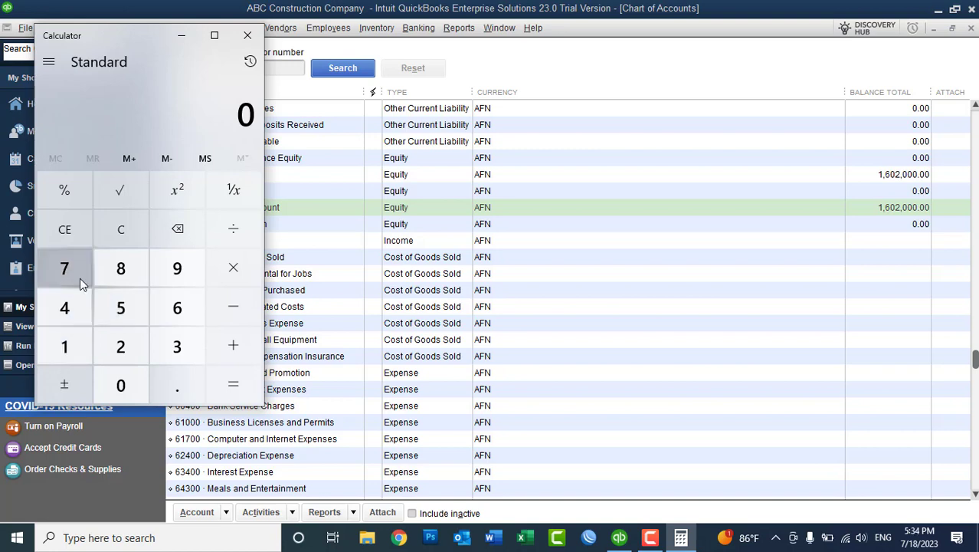
{"action": "left_click", "coordinate": [121, 385]}
{"action": "left_click", "coordinate": [121, 386]}
{"action": "left_click", "coordinate": [121, 386]}
{"action": "left_click", "coordinate": [234, 268]}
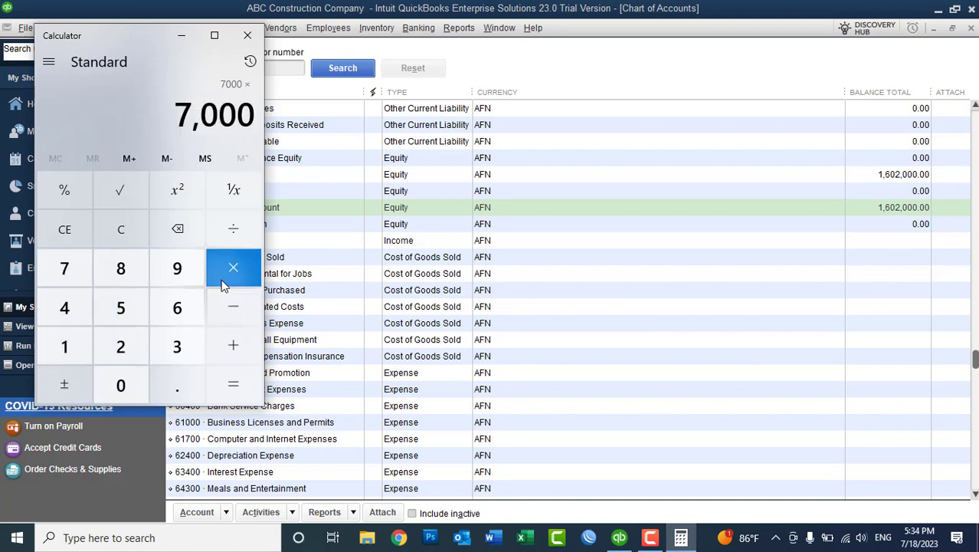
{"action": "left_click", "coordinate": [134, 279]}
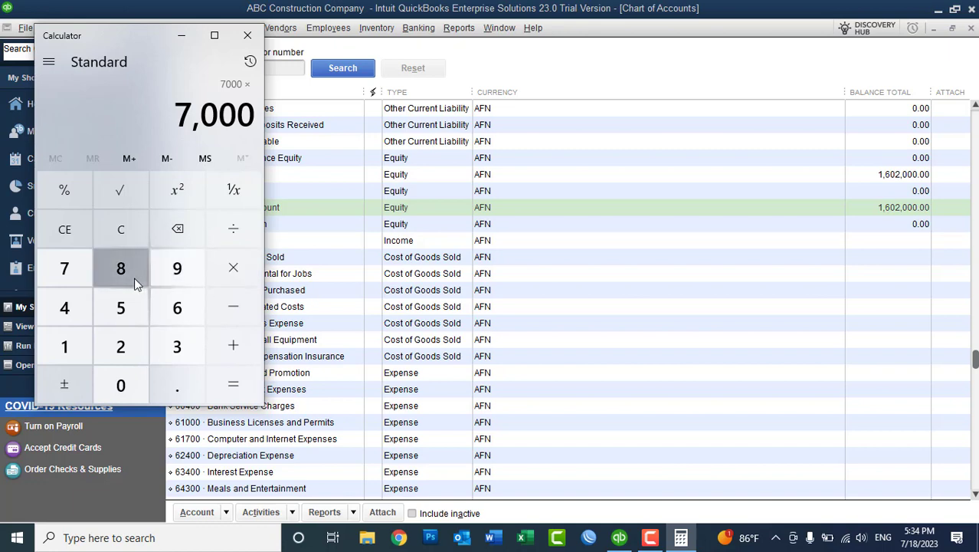
{"action": "left_click", "coordinate": [177, 308]}
{"action": "left_click", "coordinate": [235, 382]}
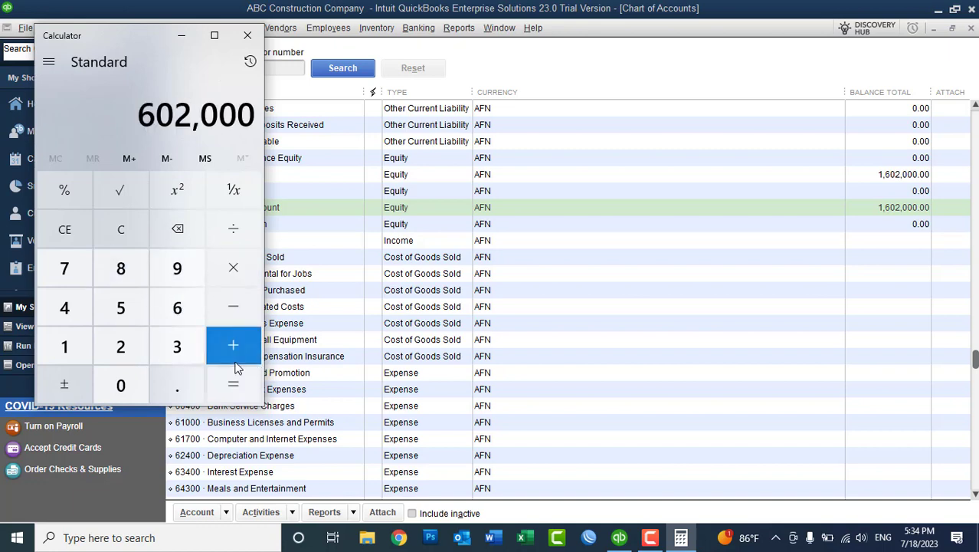
Add the 1,000,000 AFN starting capital to the converted amount in the calculator to verify the Capital Account balance.
{"action": "left_click", "coordinate": [235, 349]}
{"action": "left_click", "coordinate": [77, 347]}
{"action": "left_click", "coordinate": [121, 386]}
{"action": "left_click", "coordinate": [121, 385]}
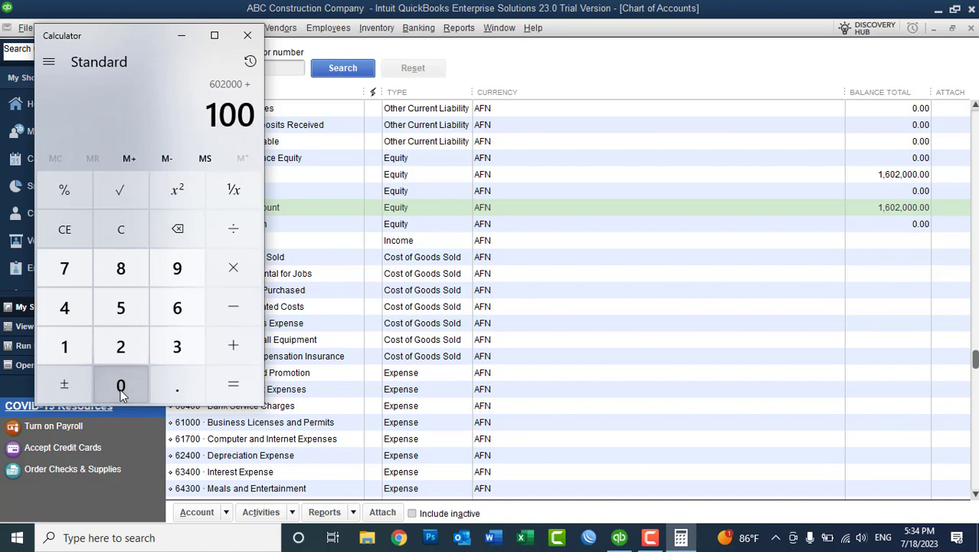
{"action": "left_click", "coordinate": [121, 385]}
{"action": "left_click", "coordinate": [121, 386]}
{"action": "left_click", "coordinate": [121, 386]}
{"action": "left_click", "coordinate": [121, 386]}
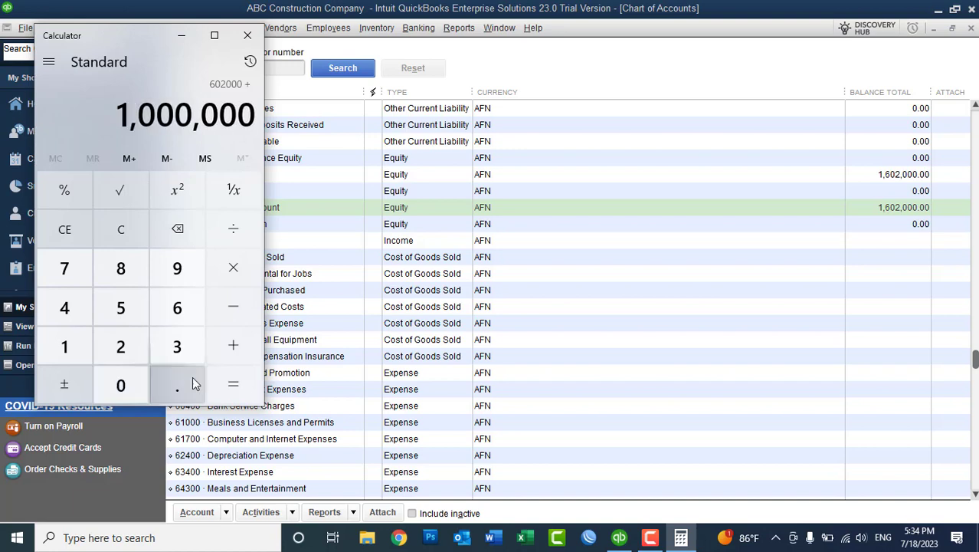
{"action": "left_click", "coordinate": [234, 383]}
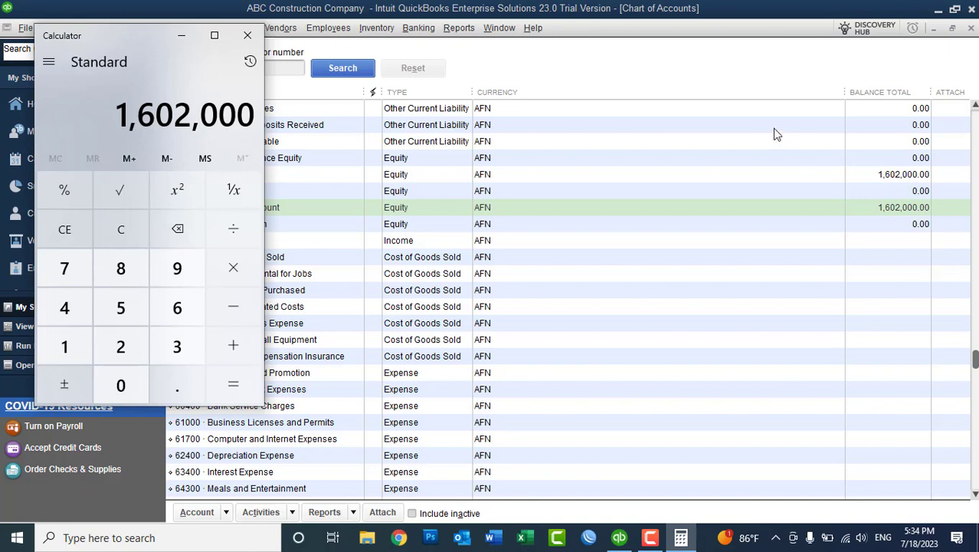
Close the calculator, review the fixed asset accounts in the chart of accounts, and check the Furniture and Equipment register.
{"action": "left_click", "coordinate": [245, 36]}
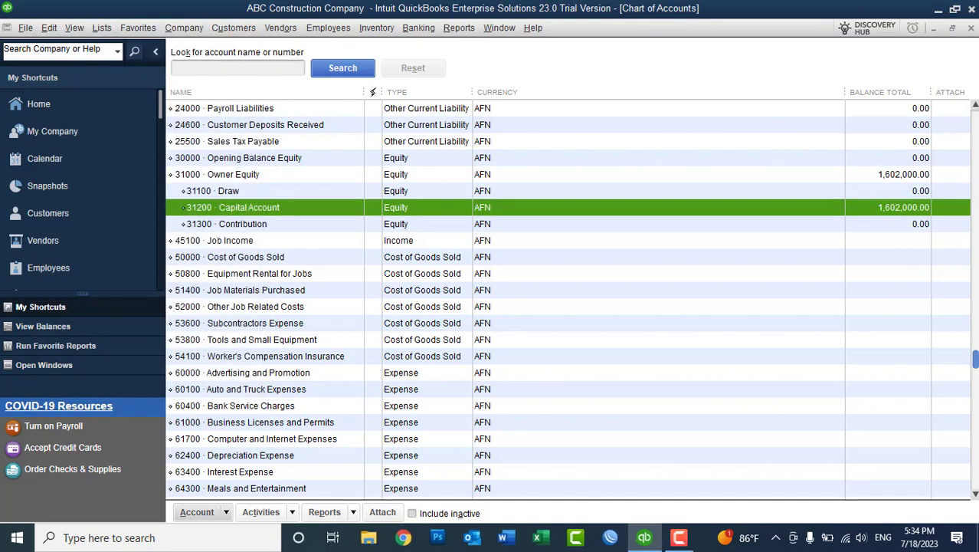
{"action": "left_click_drag", "start_coordinate": [975, 358], "coordinate": [973, 117]}
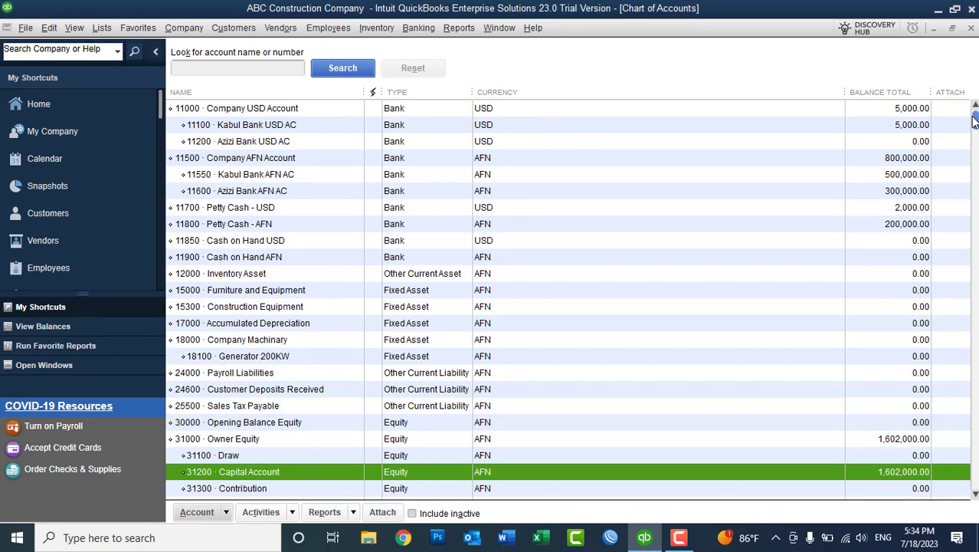
{"action": "left_click", "coordinate": [262, 296]}
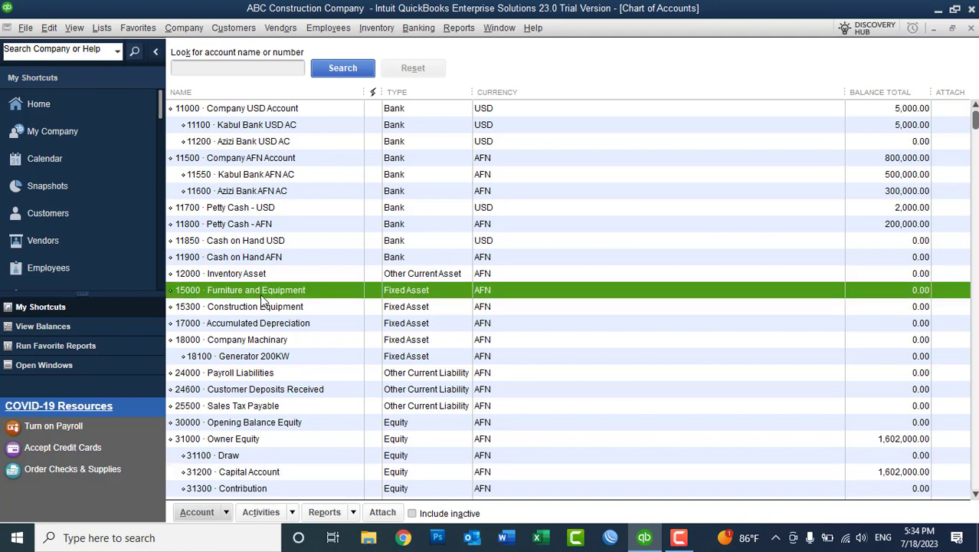
{"action": "left_click", "coordinate": [261, 309]}
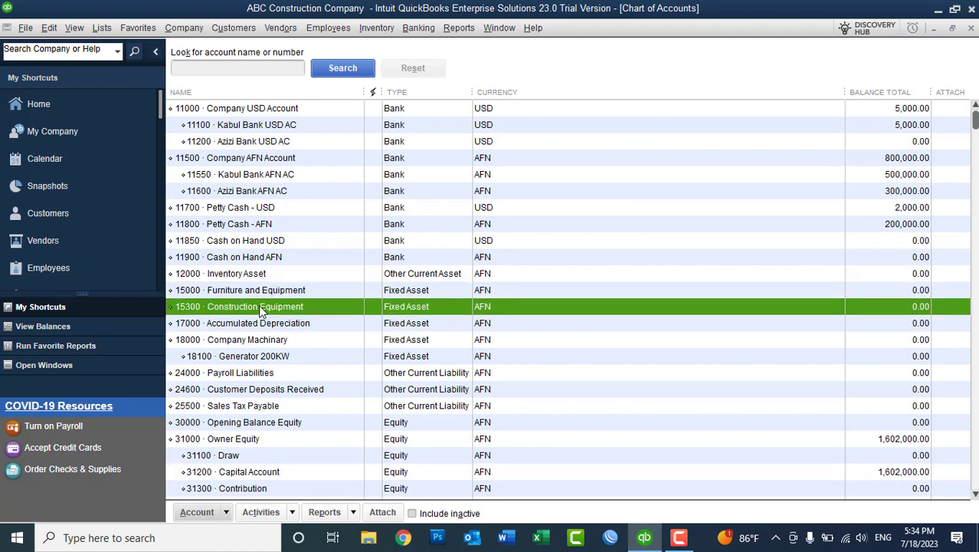
{"action": "left_click", "coordinate": [247, 358]}
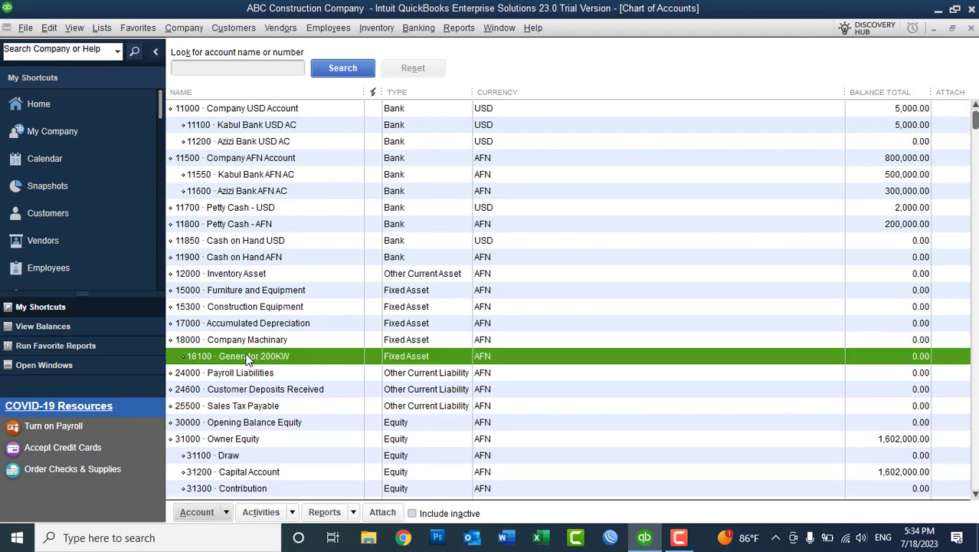
{"action": "left_click", "coordinate": [248, 295]}
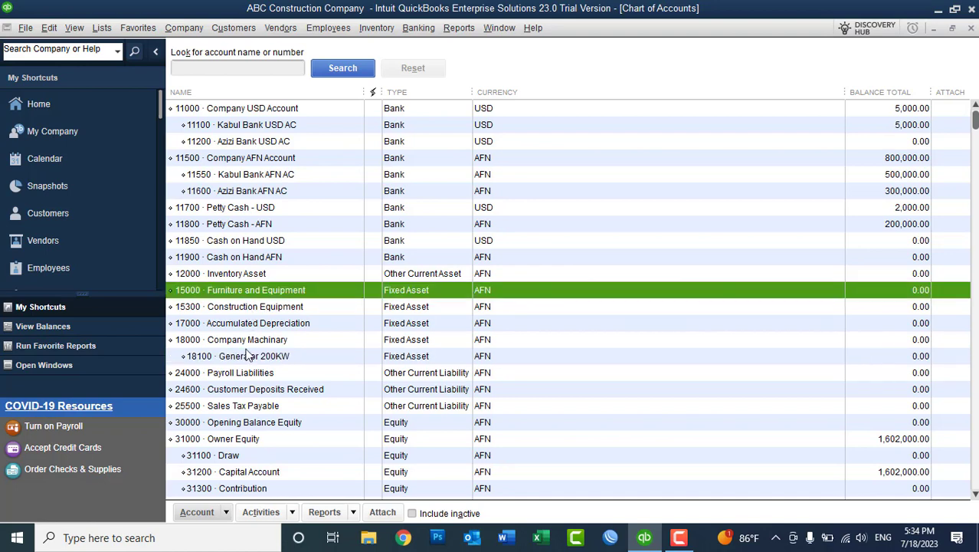
{"action": "left_click", "coordinate": [246, 357]}
{"action": "left_click", "coordinate": [250, 312]}
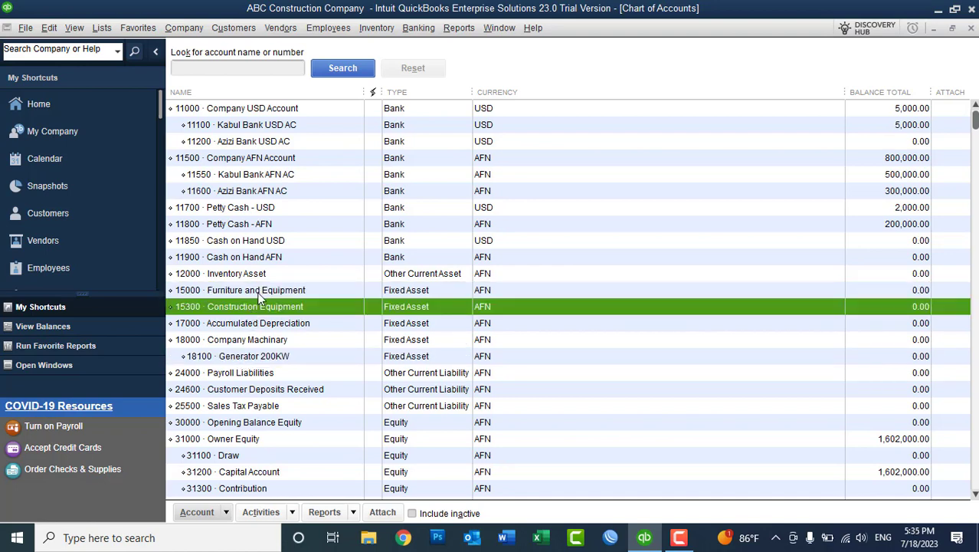
{"action": "double_click", "coordinate": [259, 292]}
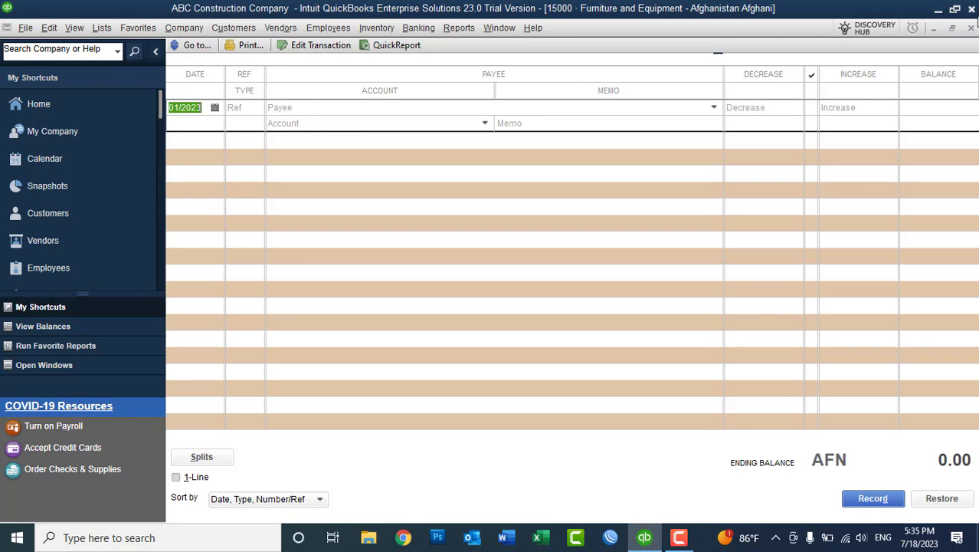
{"action": "left_click", "coordinate": [971, 28]}
View the standard Profit & Loss report for all dates and close it without memorizing it.
{"action": "left_click", "coordinate": [458, 28]}
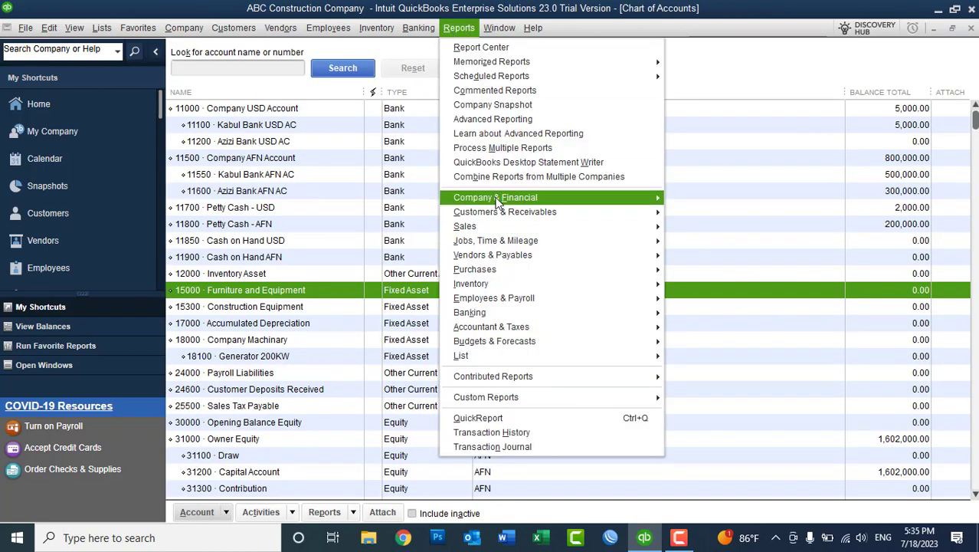
{"action": "mouse_move", "coordinate": [521, 201]}
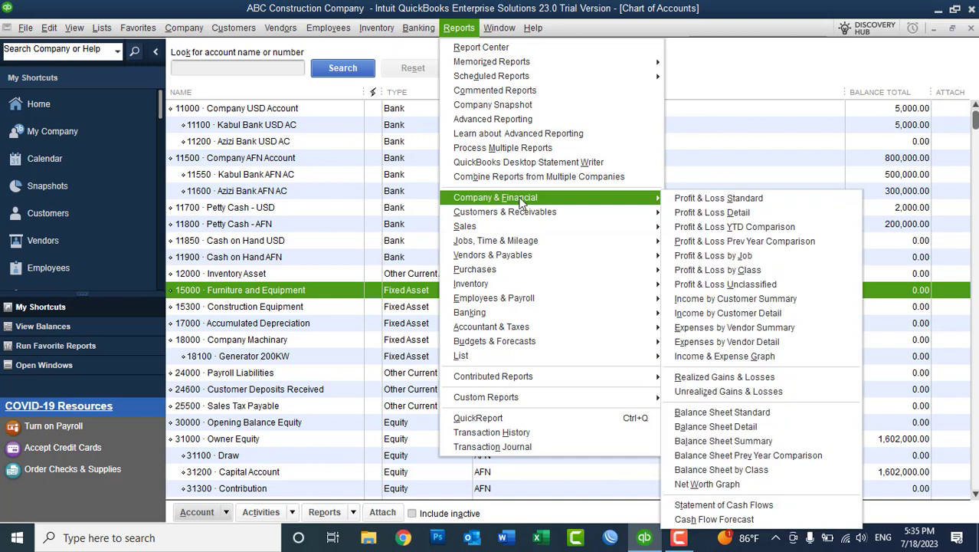
{"action": "left_click", "coordinate": [721, 203]}
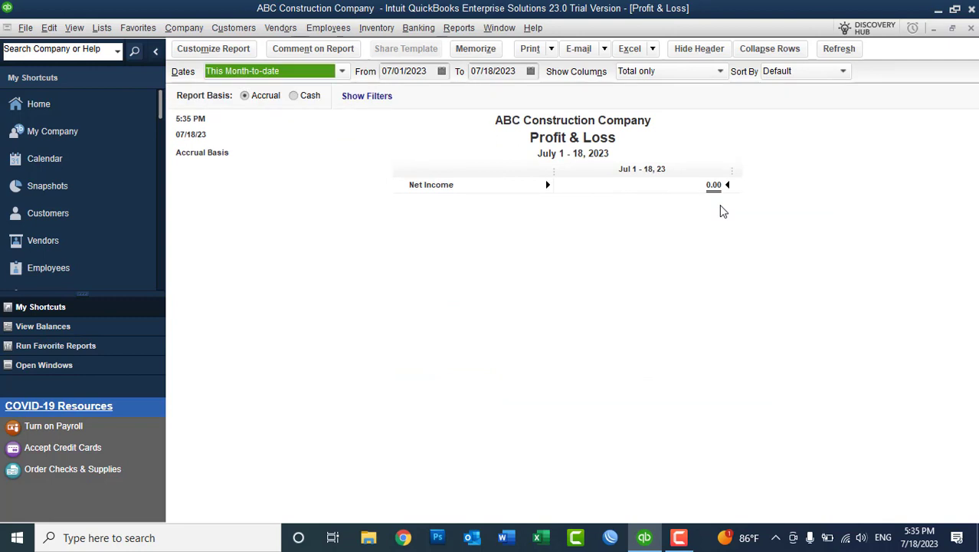
{"action": "left_click", "coordinate": [284, 71]}
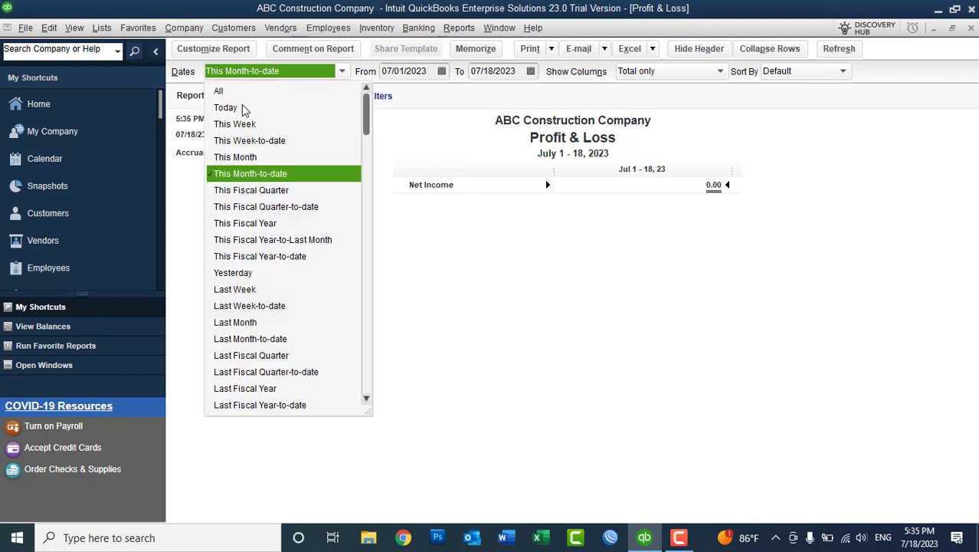
{"action": "left_click", "coordinate": [234, 95]}
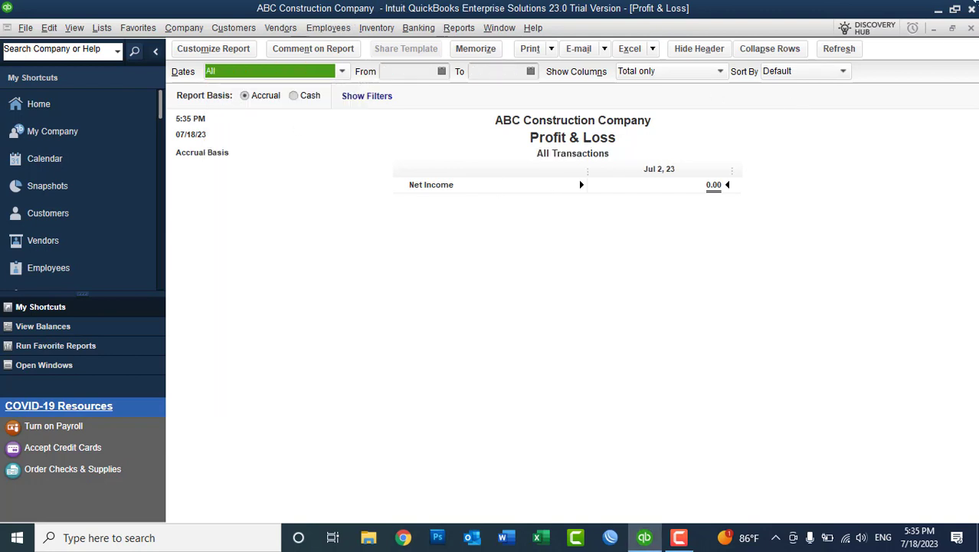
{"action": "left_click", "coordinate": [972, 27]}
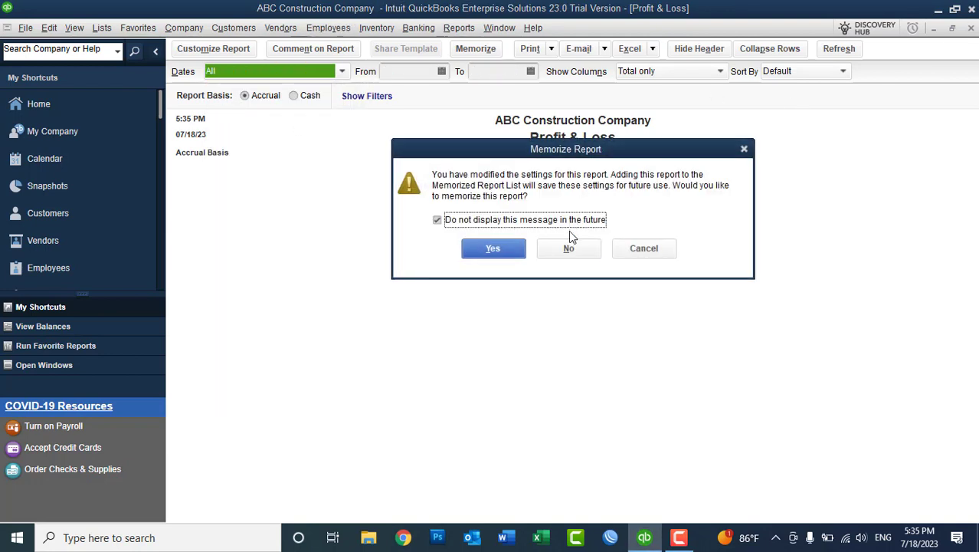
{"action": "left_click", "coordinate": [568, 247]}
Open the standard Balance Sheet report and set its dates to All.
{"action": "left_click", "coordinate": [459, 27]}
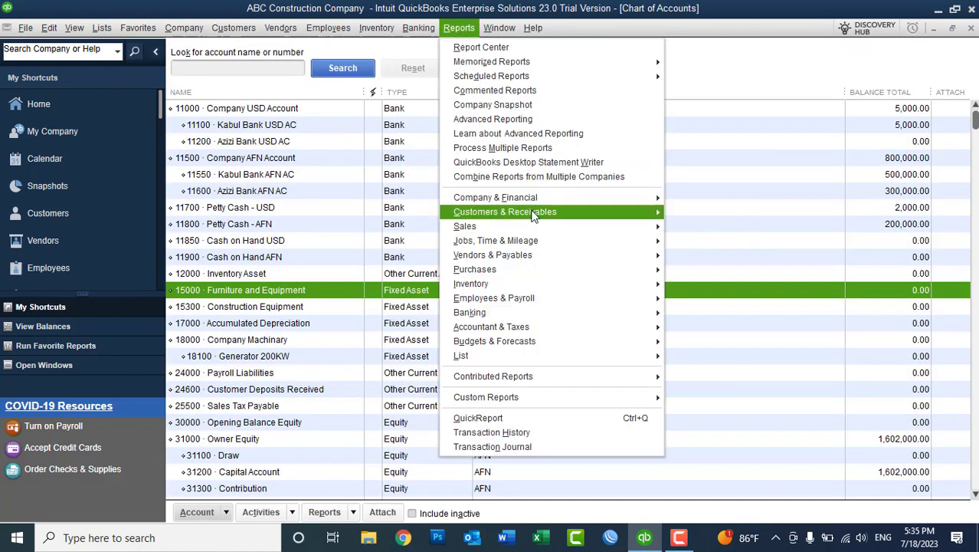
{"action": "mouse_move", "coordinate": [528, 199]}
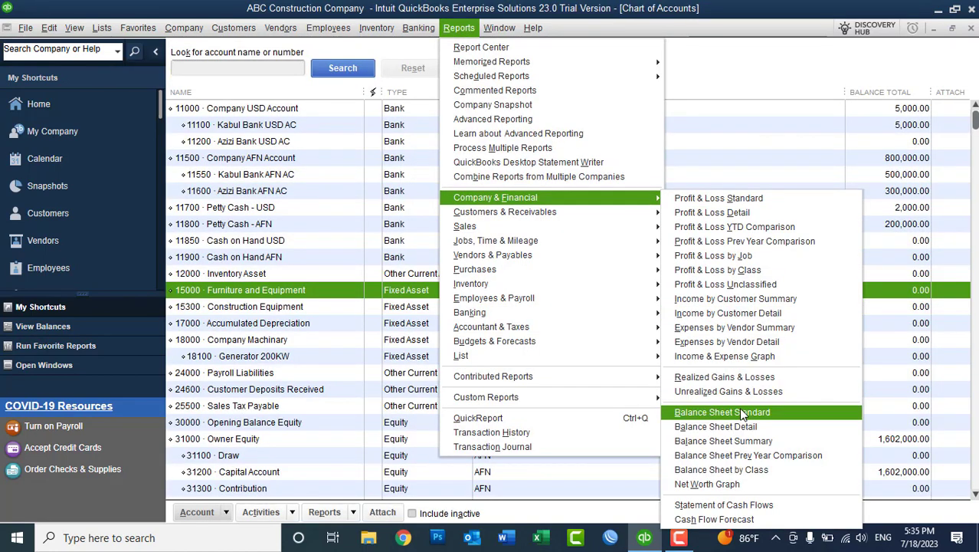
{"action": "left_click", "coordinate": [741, 414]}
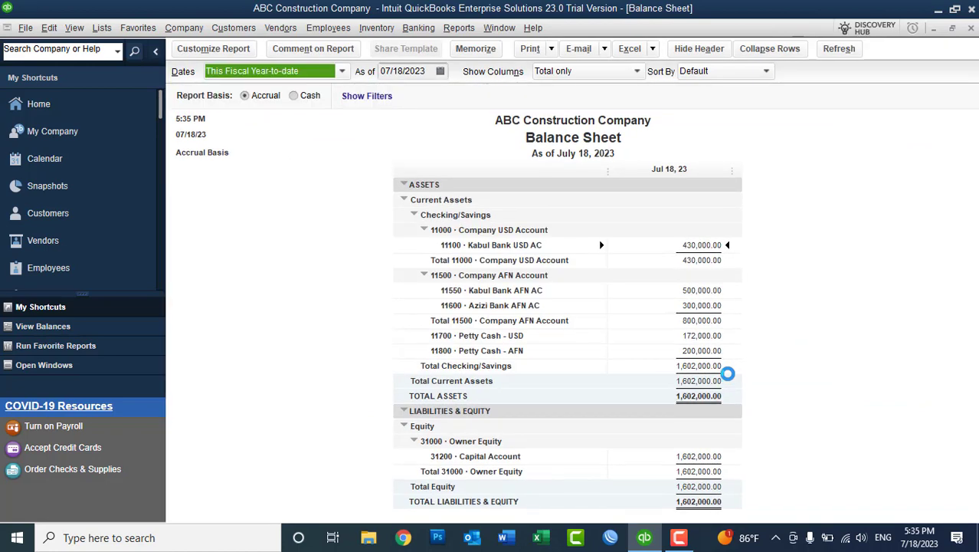
{"action": "left_click", "coordinate": [232, 70]}
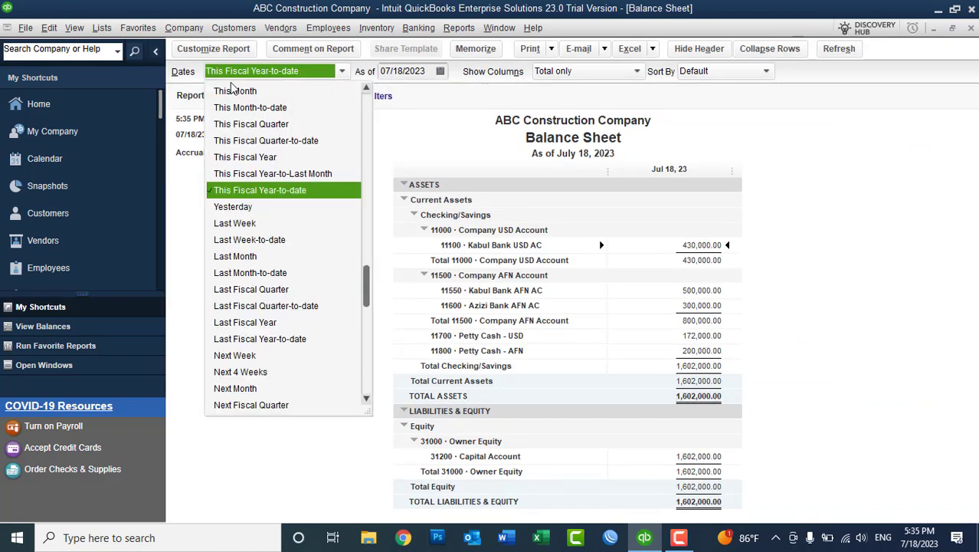
{"action": "scroll", "coordinate": [374, 111], "scroll_direction": "up", "scroll_amount": 2}
{"action": "left_click", "coordinate": [278, 92]}
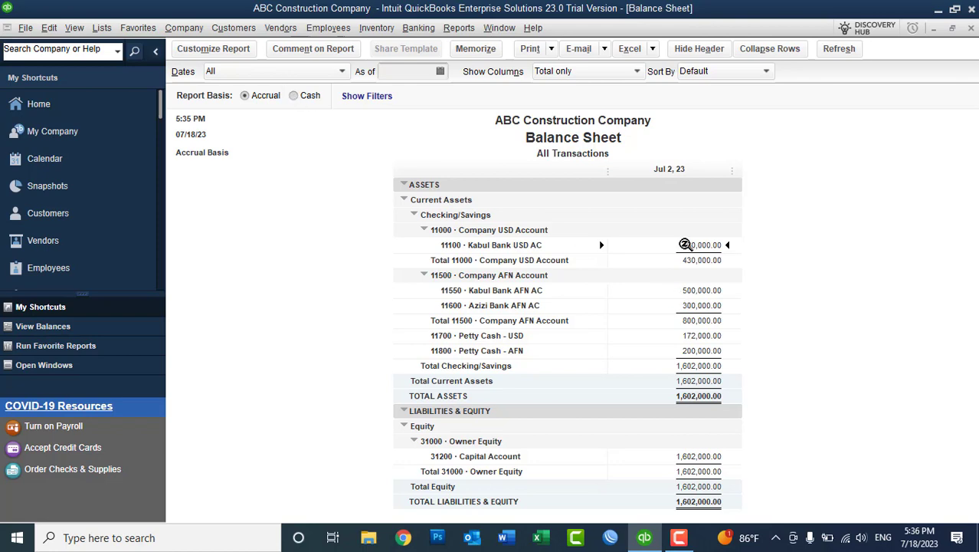
Drill into the Kabul Bank USD AC balance and make room by removing the Class and Clr columns, widening Split and collapsing the shortcuts sidebar.
{"action": "double_click", "coordinate": [684, 245]}
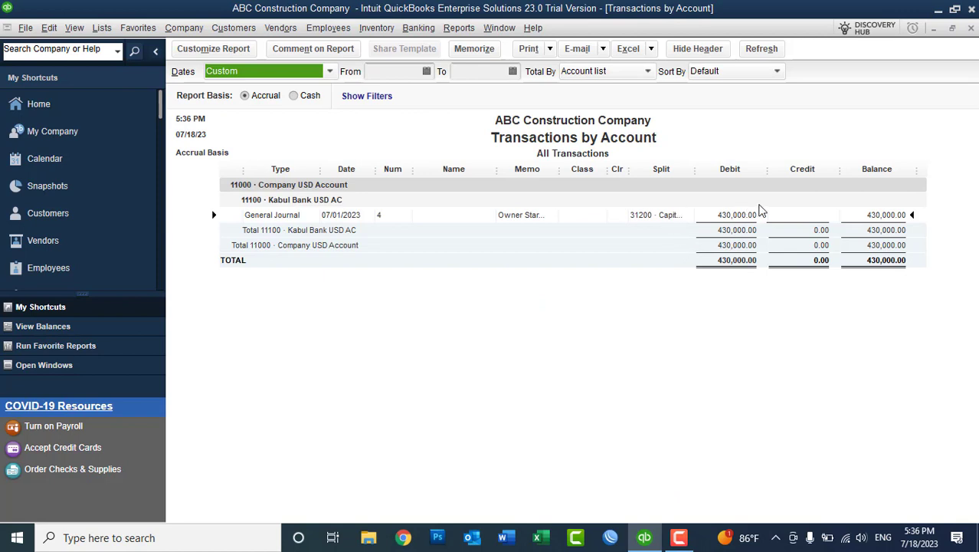
{"action": "left_click", "coordinate": [611, 170]}
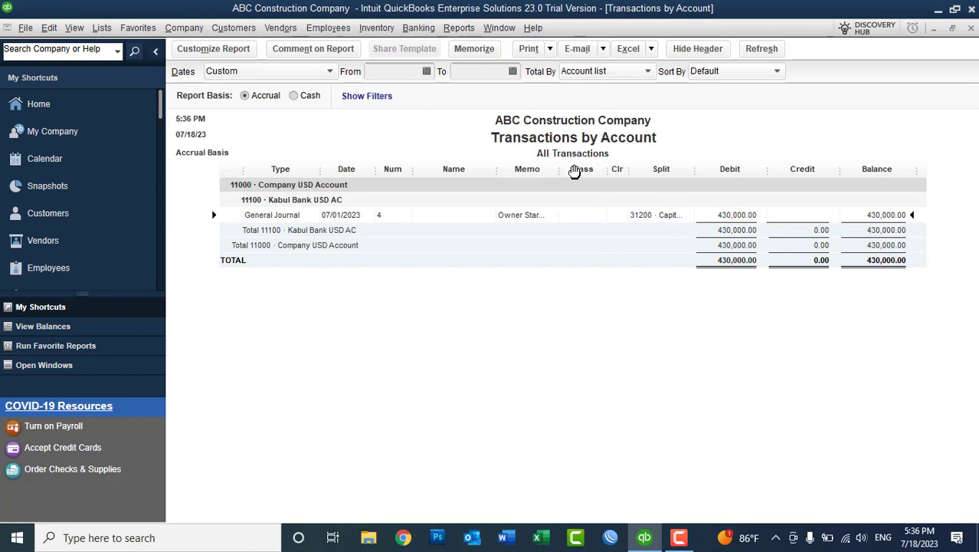
{"action": "mouse_move", "coordinate": [577, 170]}
{"action": "left_mouse_down"}
{"action": "mouse_move", "coordinate": [609, 170]}
{"action": "mouse_move", "coordinate": [592, 172]}
{"action": "left_mouse_up"}
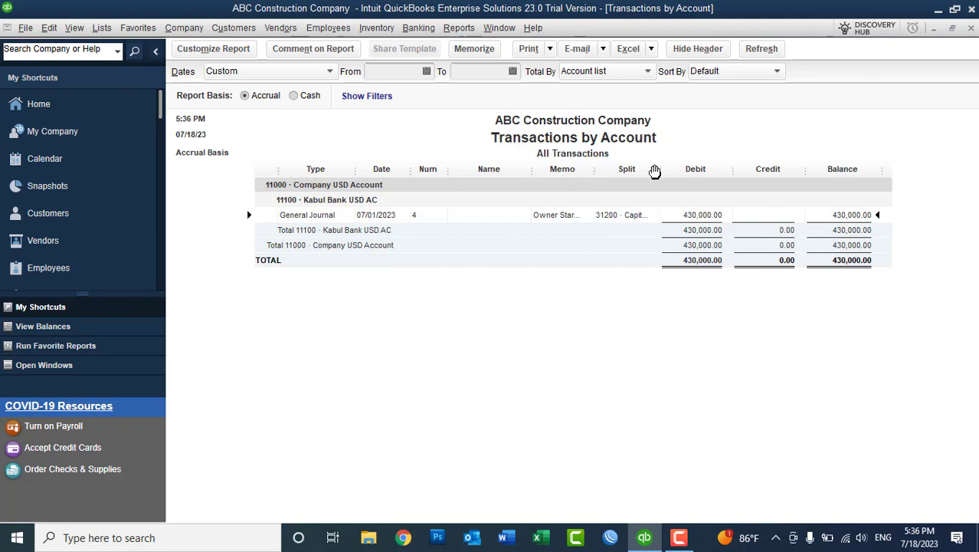
{"action": "left_click_drag", "start_coordinate": [656, 170], "coordinate": [700, 172]}
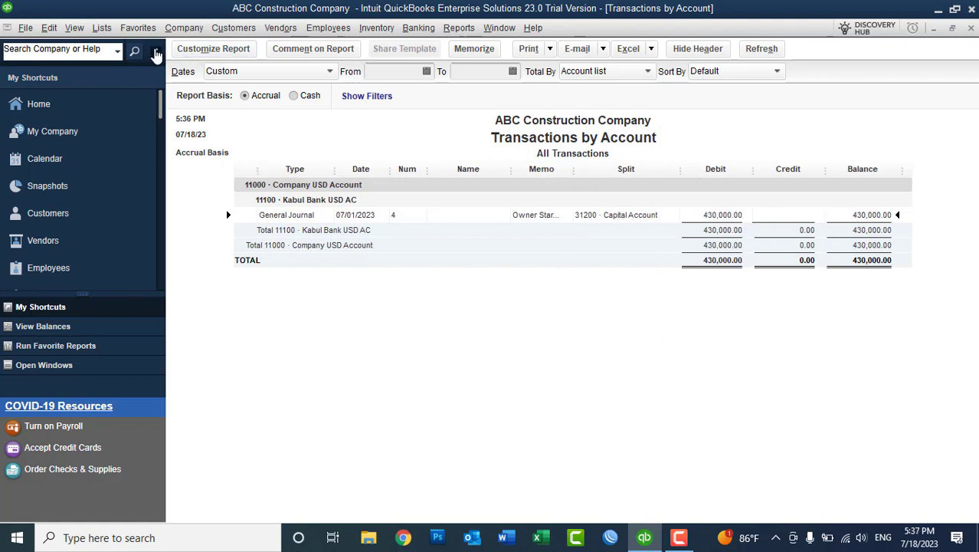
{"action": "left_click", "coordinate": [155, 52]}
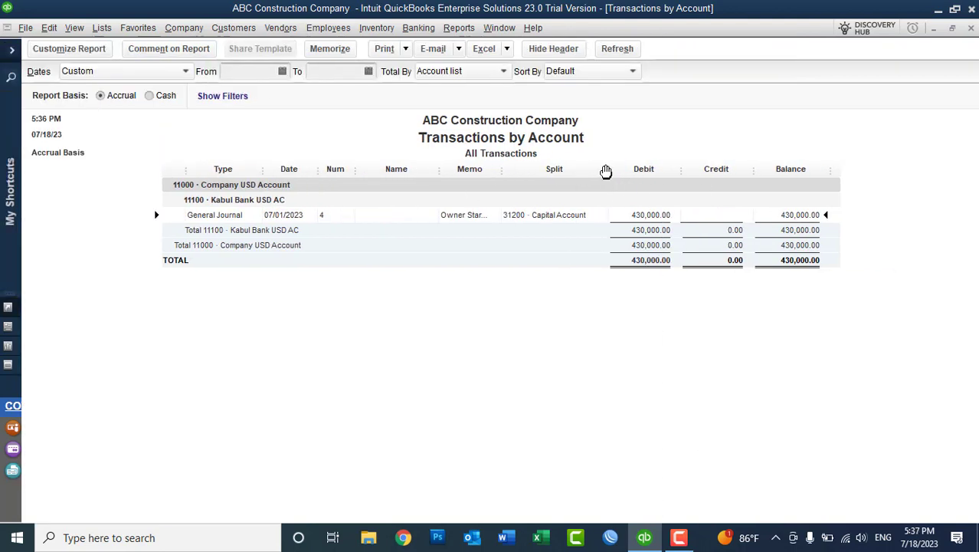
Customize the Transactions by Account report to show the Foreign Amount, Currency and Exchange Rate columns.
{"action": "left_click", "coordinate": [69, 49]}
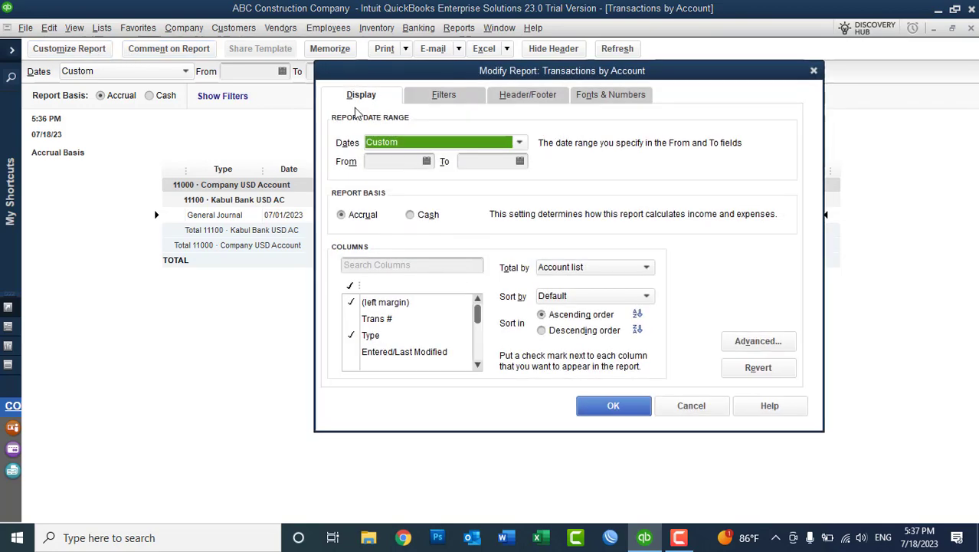
{"action": "left_click", "coordinate": [478, 365]}
{"action": "left_click", "coordinate": [477, 366]}
{"action": "left_click", "coordinate": [478, 366]}
{"action": "left_click", "coordinate": [477, 365]}
{"action": "left_click", "coordinate": [478, 365]}
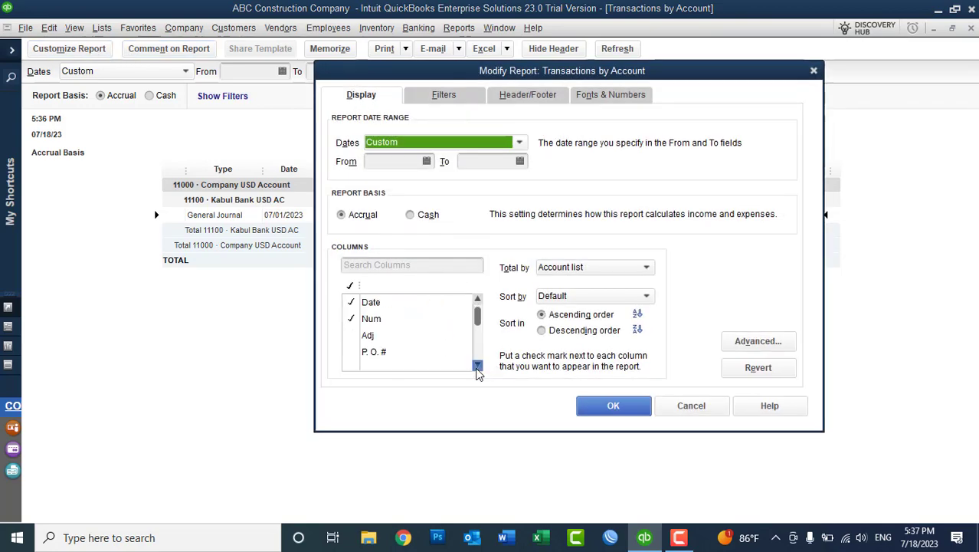
{"action": "scroll", "coordinate": [477, 371], "scroll_direction": "down", "scroll_amount": 10}
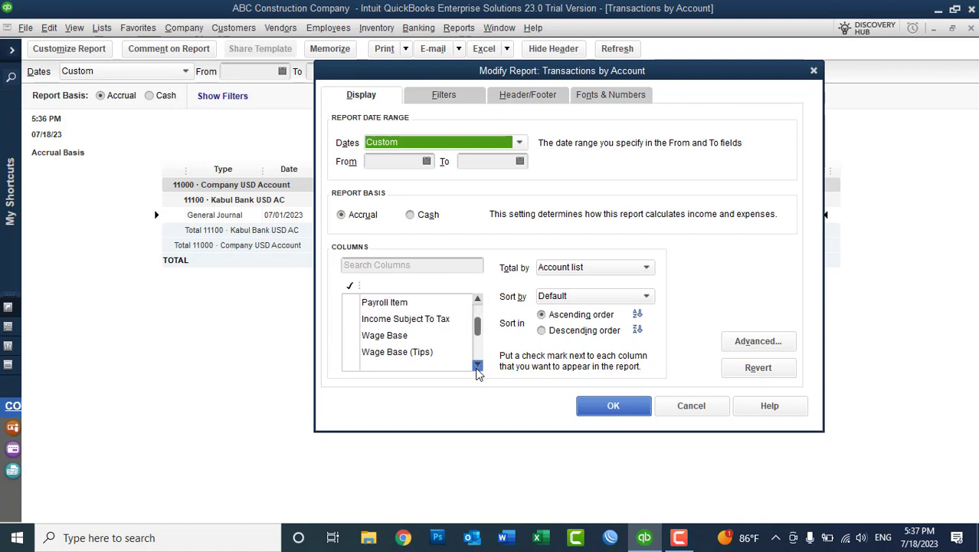
{"action": "scroll", "coordinate": [477, 370], "scroll_direction": "down", "scroll_amount": 10}
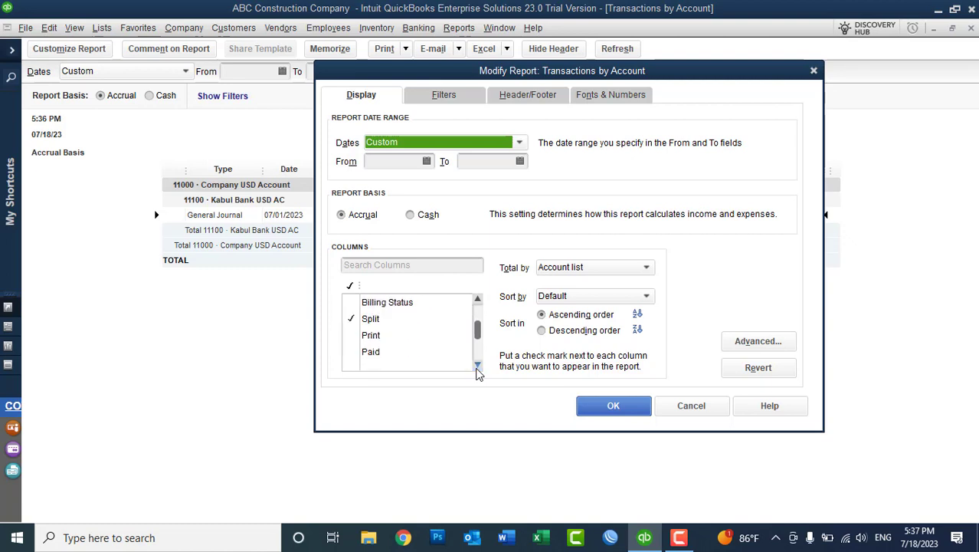
{"action": "scroll", "coordinate": [478, 370], "scroll_direction": "down", "scroll_amount": 11}
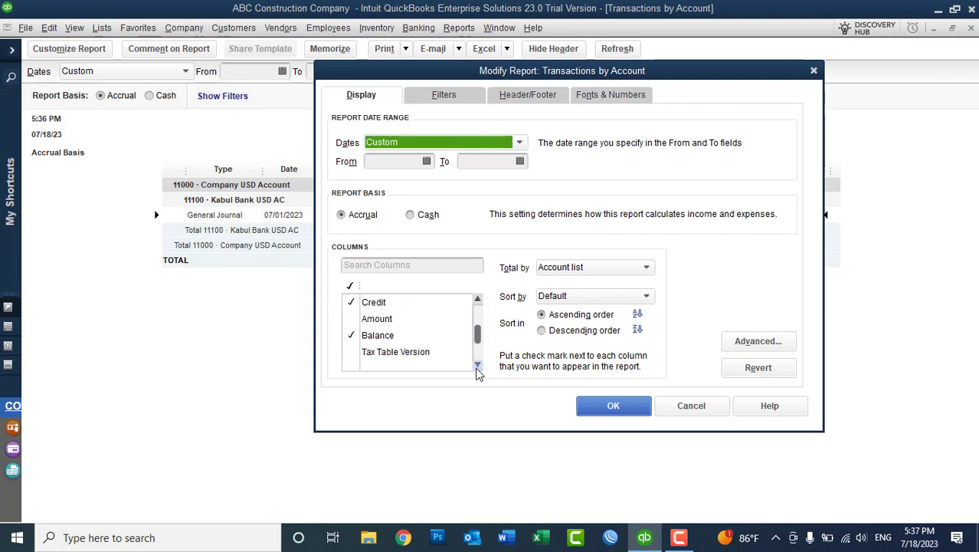
{"action": "scroll", "coordinate": [477, 370], "scroll_direction": "down", "scroll_amount": 12}
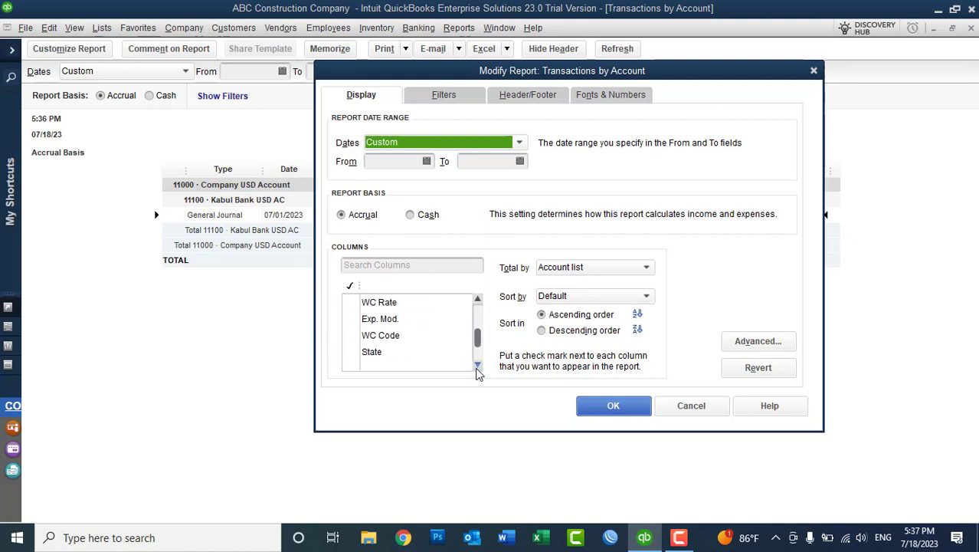
{"action": "scroll", "coordinate": [477, 374], "scroll_direction": "down", "scroll_amount": 4}
{"action": "left_click", "coordinate": [351, 320]}
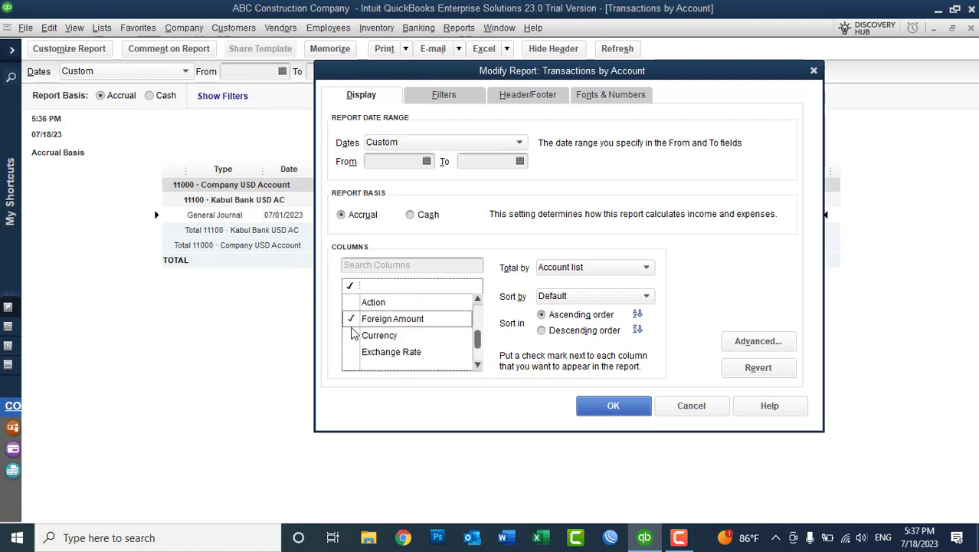
{"action": "left_click", "coordinate": [351, 336]}
{"action": "left_click", "coordinate": [352, 352]}
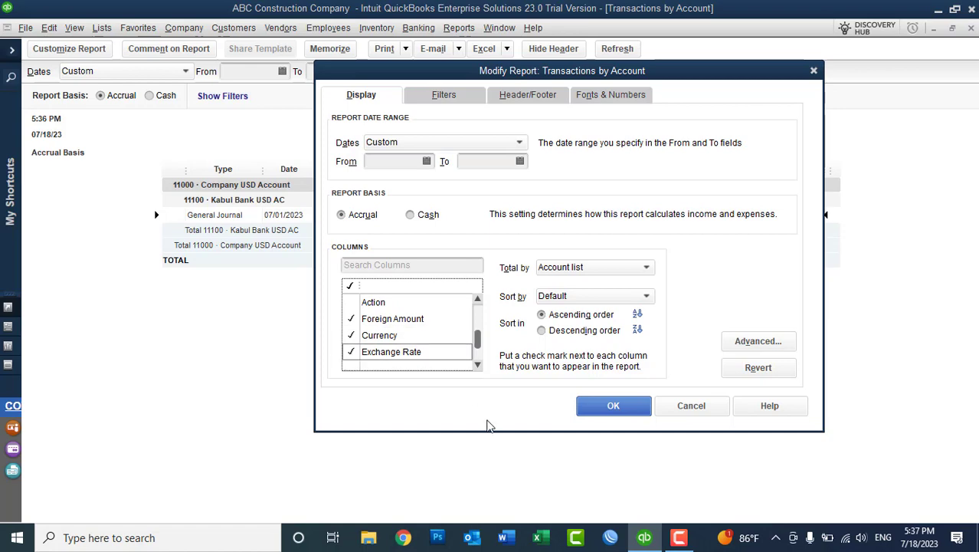
{"action": "left_click", "coordinate": [617, 408]}
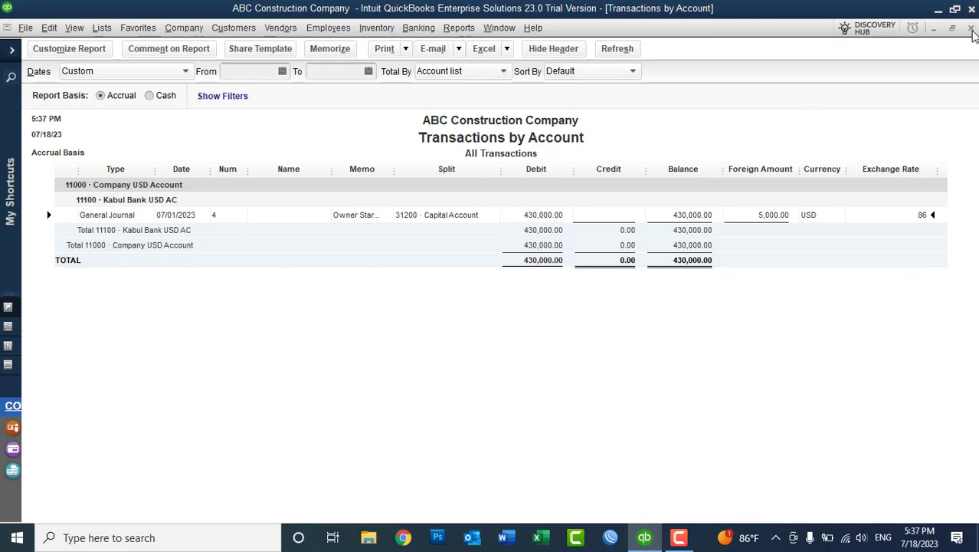
Close the open reports and display the accountant's Journal report with a start date of 07/01/2023.
{"action": "left_click", "coordinate": [971, 29]}
{"action": "left_click", "coordinate": [971, 30]}
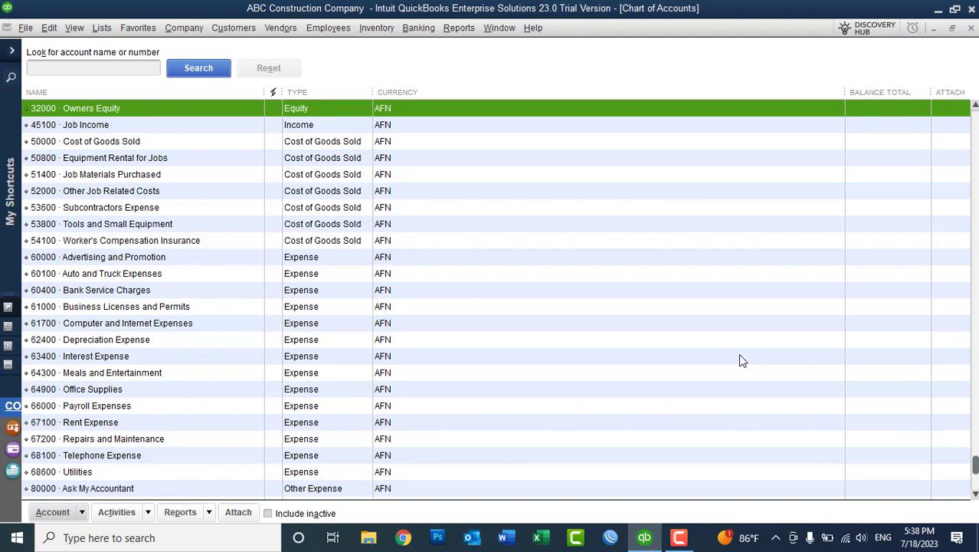
{"action": "left_click", "coordinate": [454, 29]}
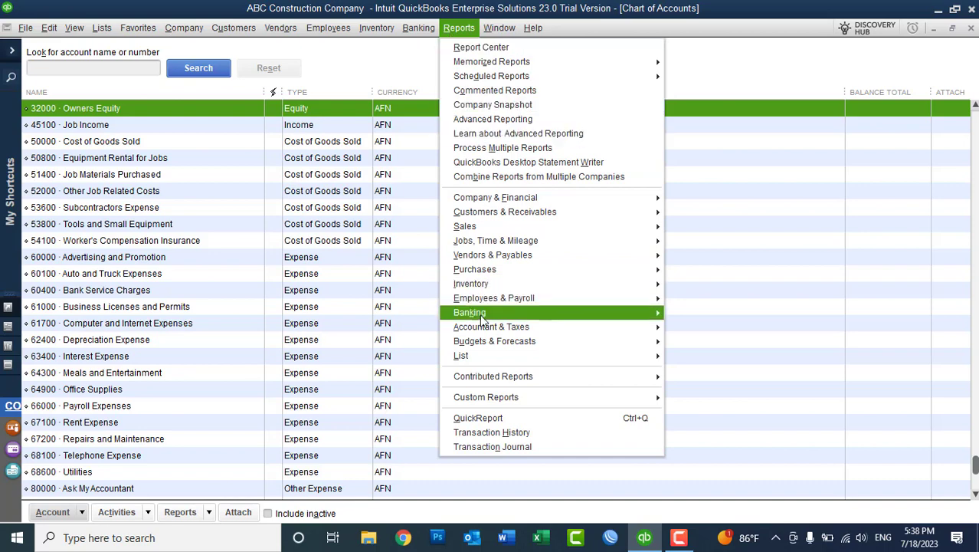
{"action": "mouse_move", "coordinate": [481, 327]}
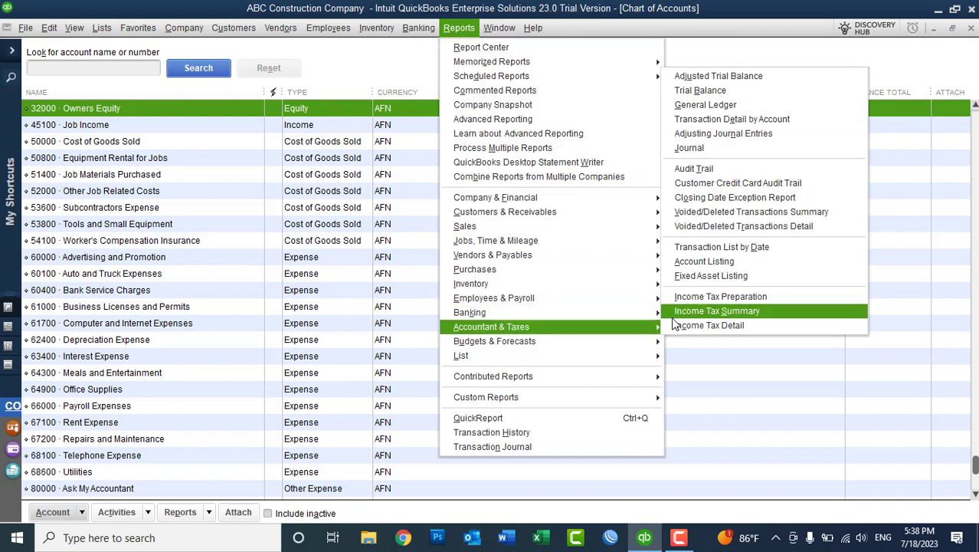
{"action": "left_click", "coordinate": [730, 150]}
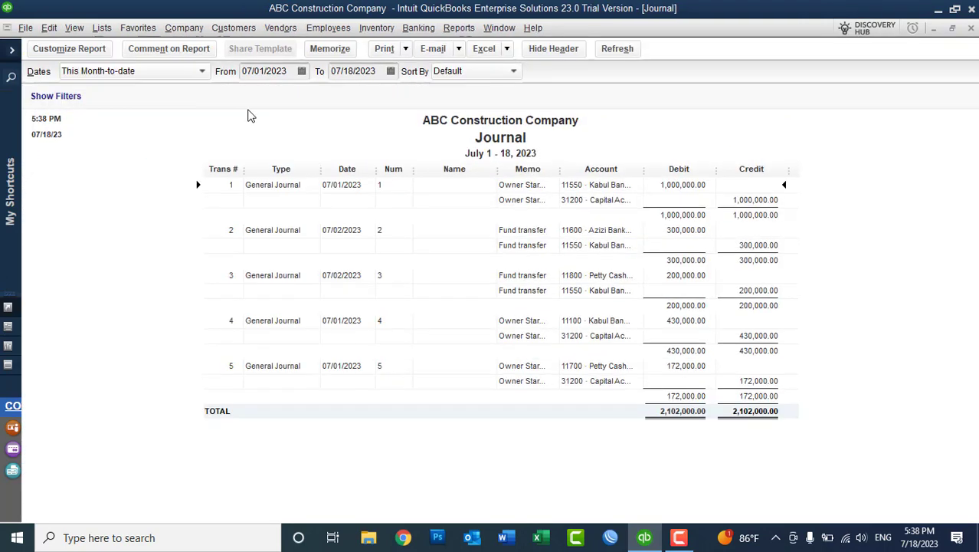
{"action": "left_click", "coordinate": [184, 71]}
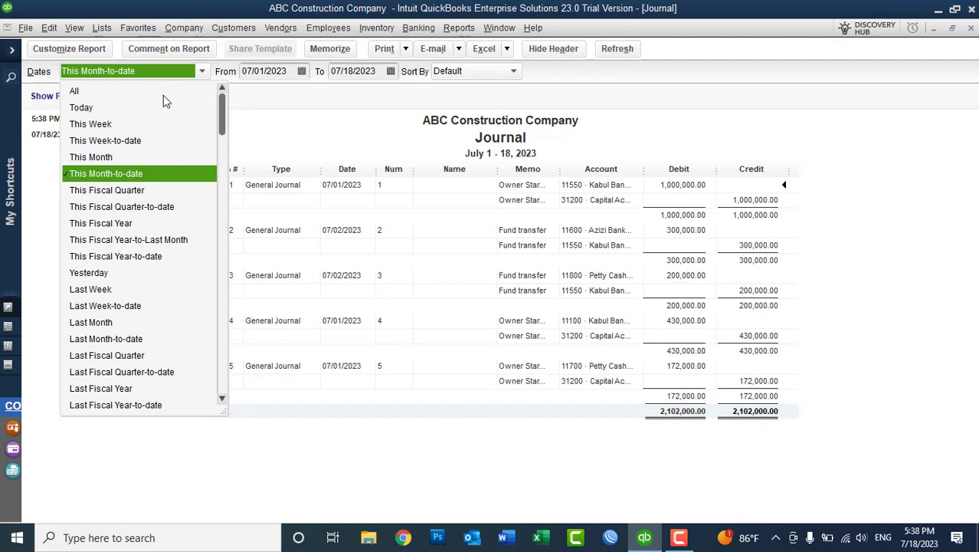
{"action": "left_click", "coordinate": [302, 72]}
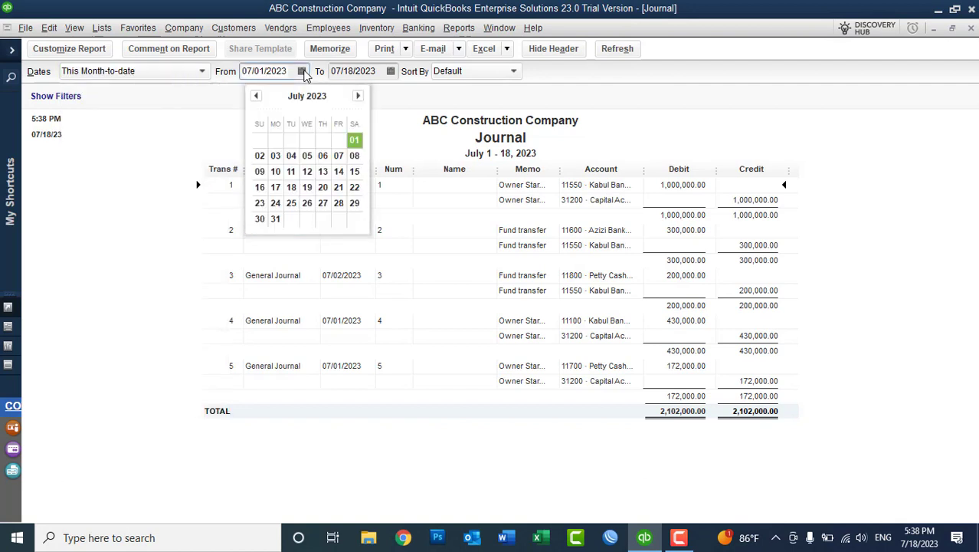
{"action": "left_click", "coordinate": [350, 140]}
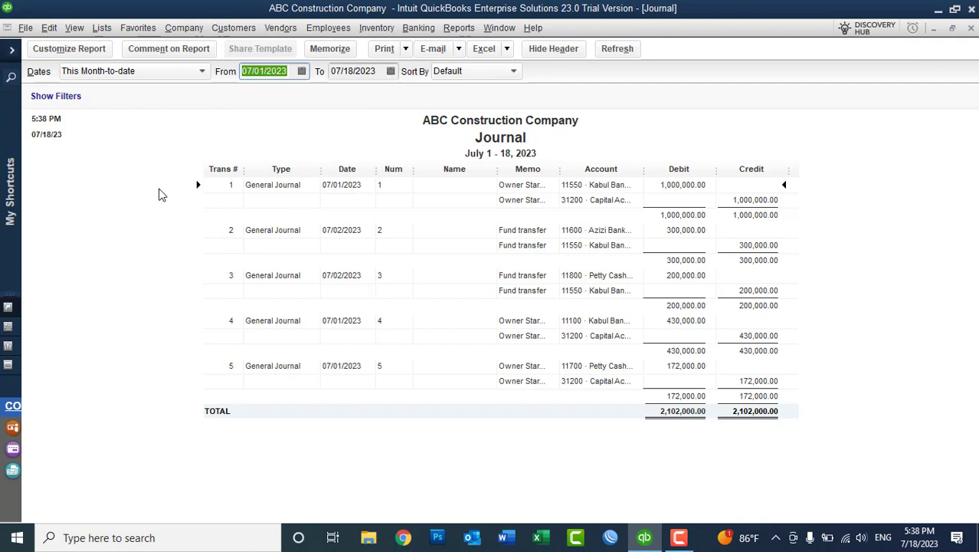
{"action": "left_click", "coordinate": [131, 255]}
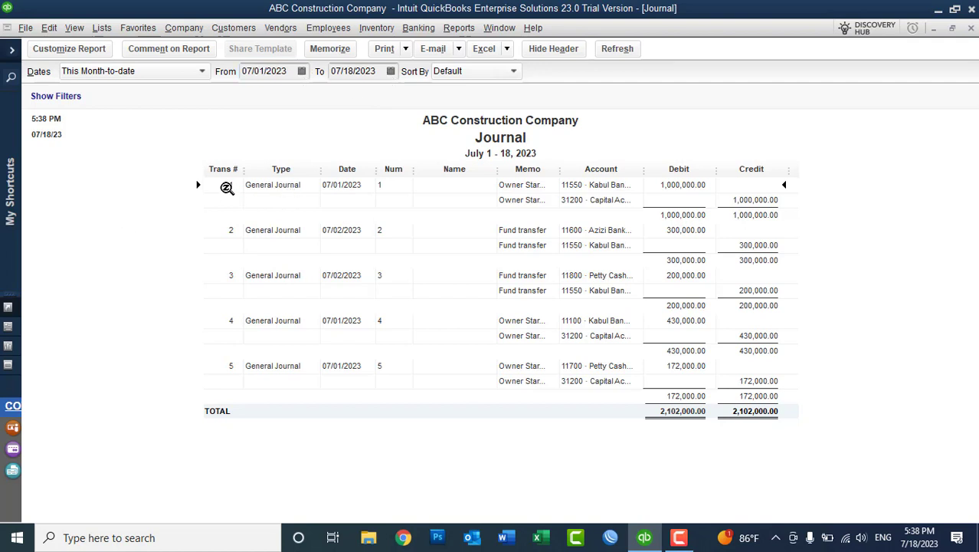
Widen the Memo and Account columns of the Journal report and narrow the Name column.
{"action": "left_click_drag", "start_coordinate": [560, 169], "coordinate": [617, 162]}
{"action": "left_click_drag", "start_coordinate": [468, 170], "coordinate": [424, 172]}
{"action": "left_click_drag", "start_coordinate": [642, 173], "coordinate": [704, 173]}
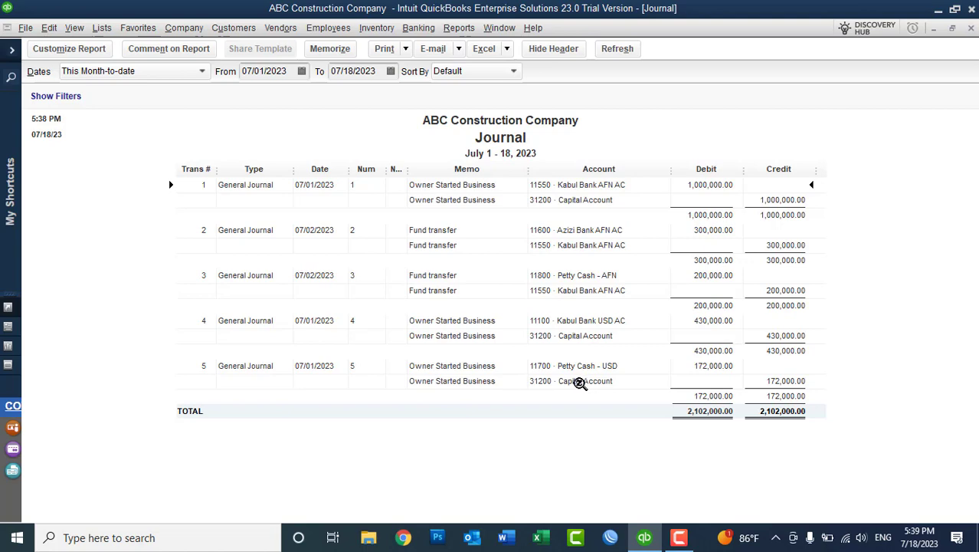
Customize the Journal report to show the Foreign Amount, Currency and Exchange Rate columns.
{"action": "left_click", "coordinate": [90, 54]}
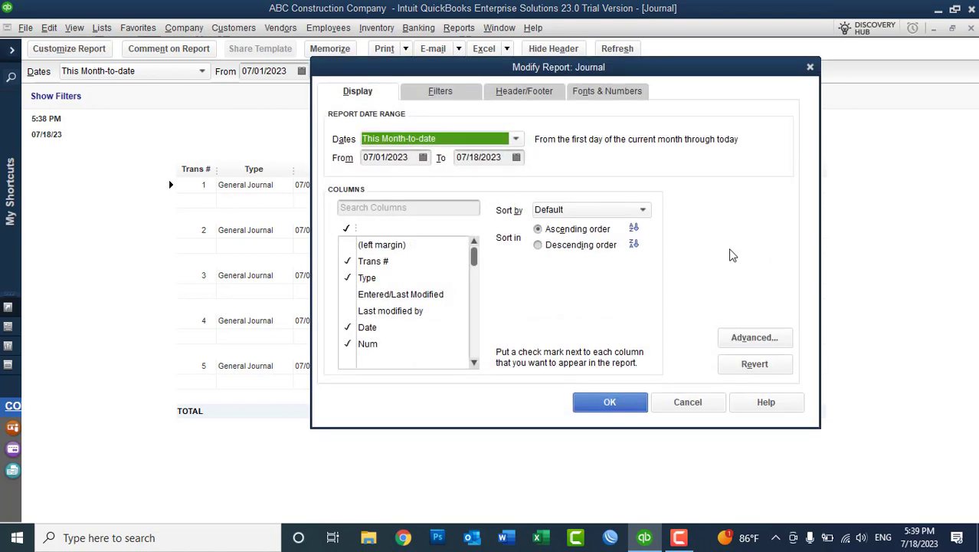
{"action": "left_click", "coordinate": [474, 363]}
{"action": "left_click_drag", "start_coordinate": [474, 364], "coordinate": [476, 348]}
{"action": "scroll", "coordinate": [476, 348], "scroll_direction": "down", "scroll_amount": 5}
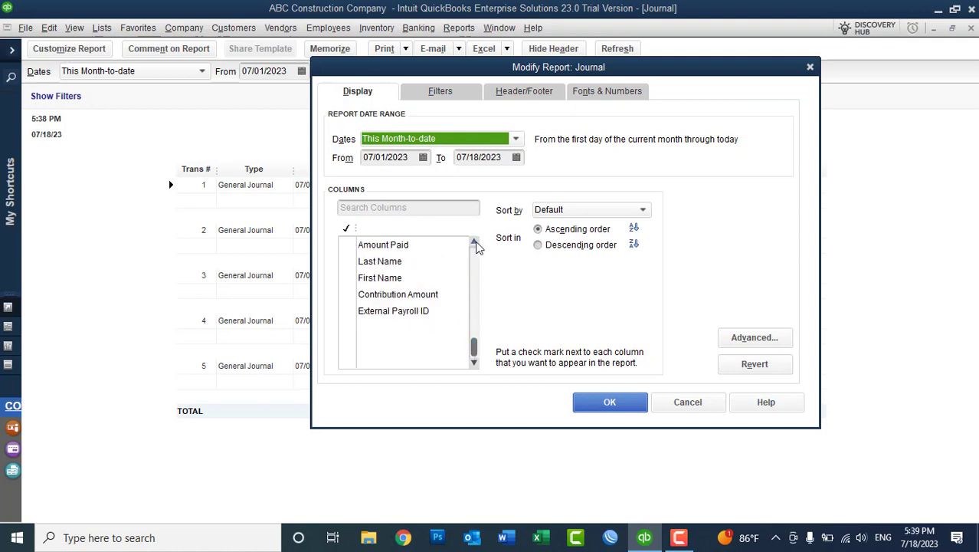
{"action": "left_click_drag", "start_coordinate": [475, 243], "coordinate": [476, 242]}
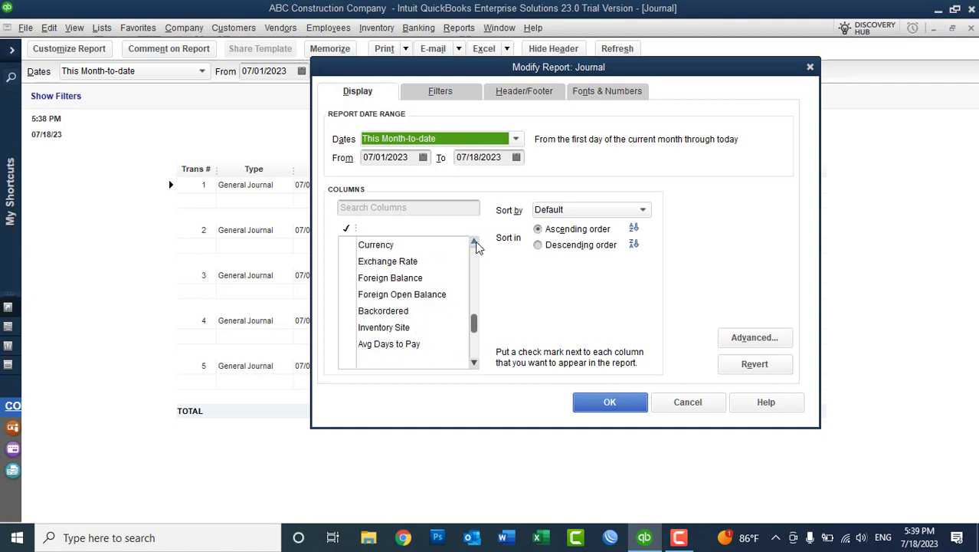
{"action": "left_click", "coordinate": [475, 243]}
{"action": "left_click", "coordinate": [346, 247]}
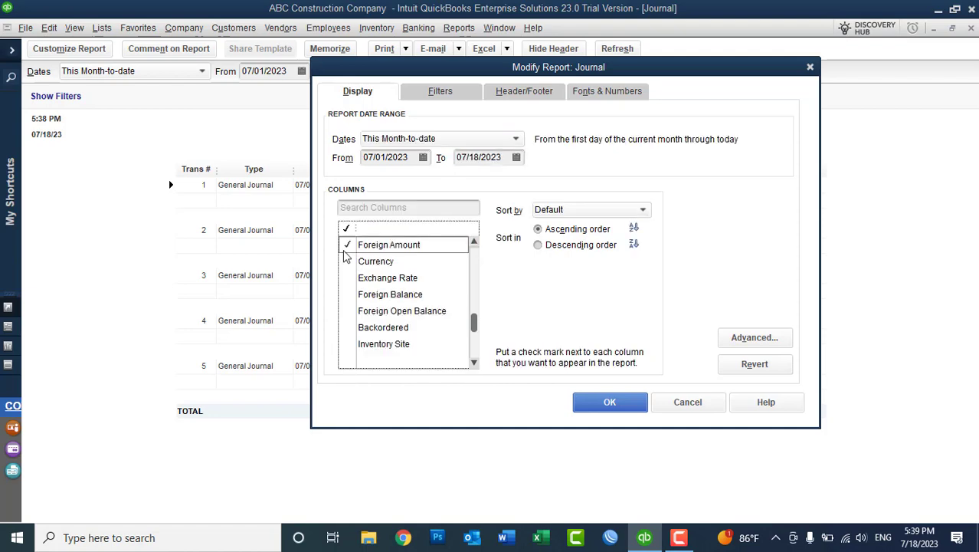
{"action": "left_click", "coordinate": [349, 262]}
{"action": "left_click", "coordinate": [350, 277]}
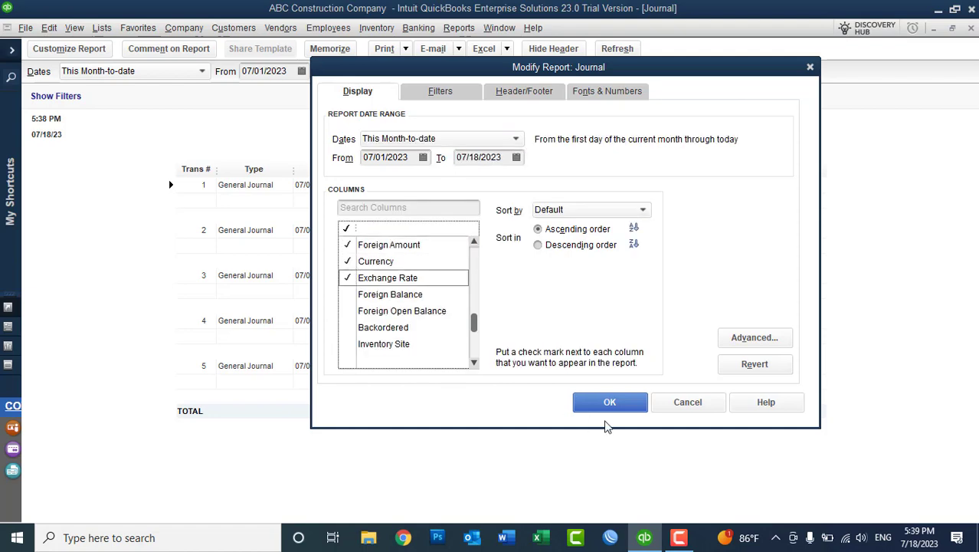
{"action": "left_click", "coordinate": [610, 407]}
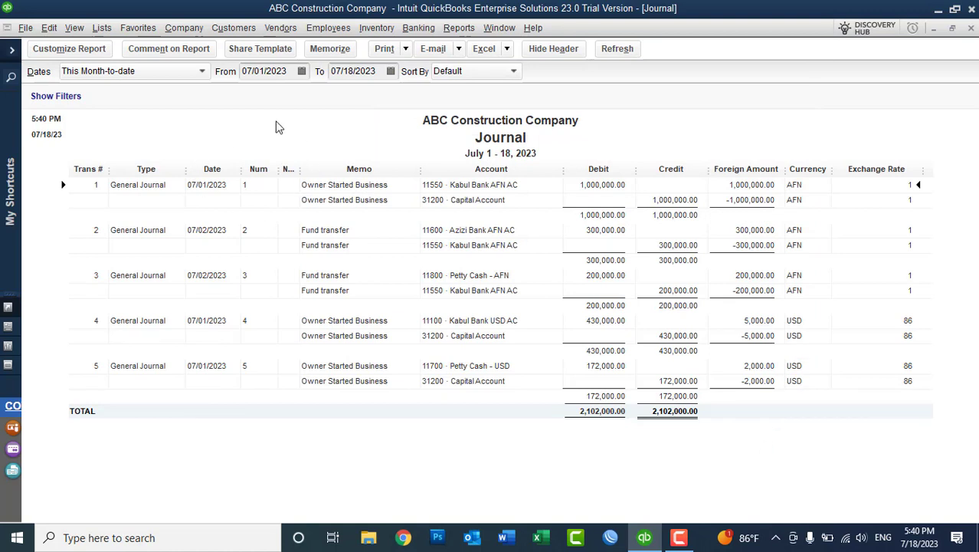
Memorize the customized report as Daily Journal Tran in the Accountant memorized report group, and close the report.
{"action": "left_click", "coordinate": [331, 51]}
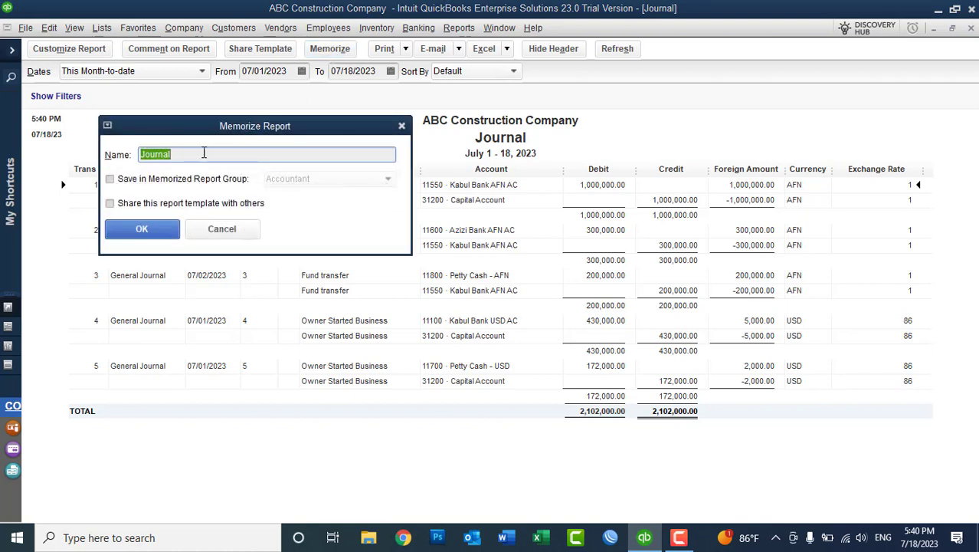
{"action": "left_click", "coordinate": [202, 153]}
{"action": "key", "text": "Home"}
{"action": "type", "text": "Daily Journal"}
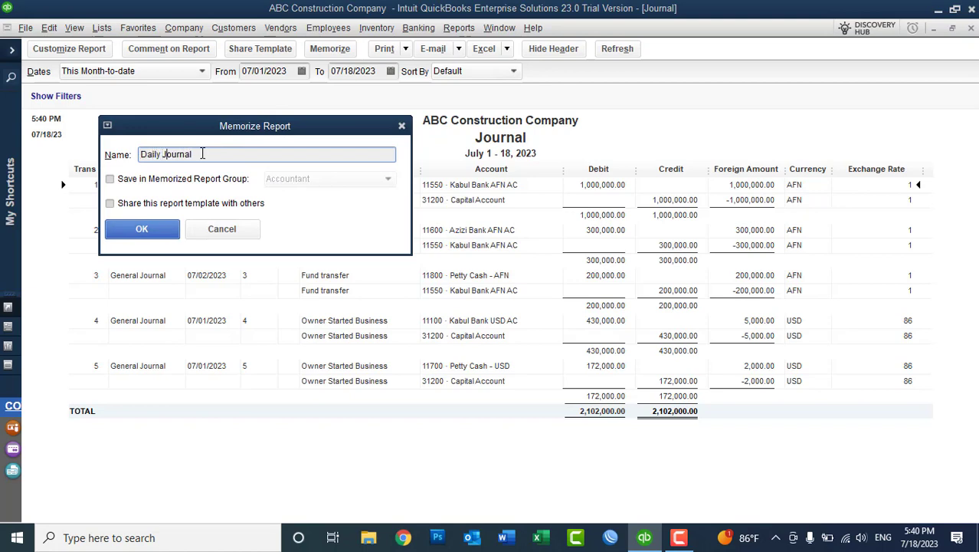
{"action": "type", "text": " Tran"}
{"action": "left_click", "coordinate": [139, 181]}
{"action": "left_click", "coordinate": [335, 178]}
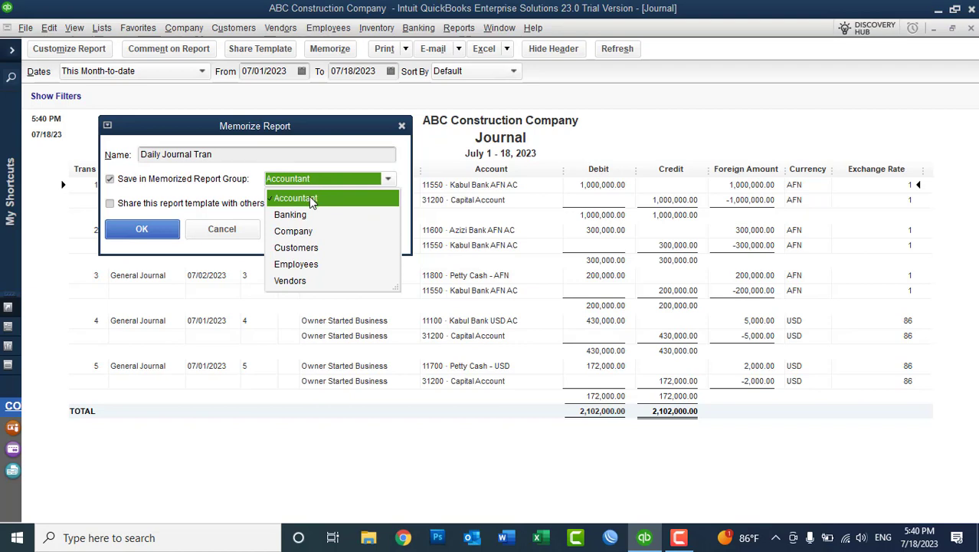
{"action": "left_click", "coordinate": [310, 198]}
{"action": "left_click", "coordinate": [142, 230]}
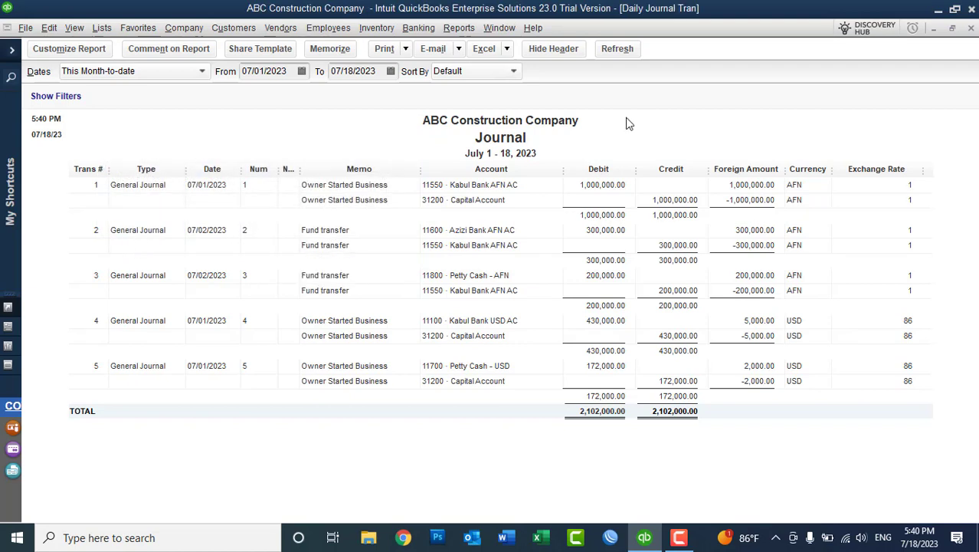
{"action": "left_click", "coordinate": [971, 29]}
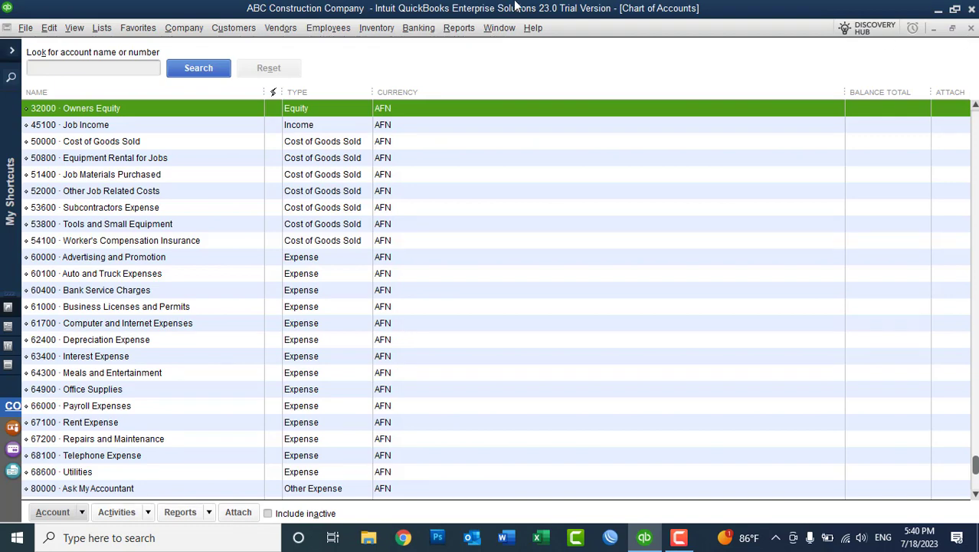
View the memorized Daily Journal Tran report from the Accountant group and close it.
{"action": "left_click", "coordinate": [458, 28]}
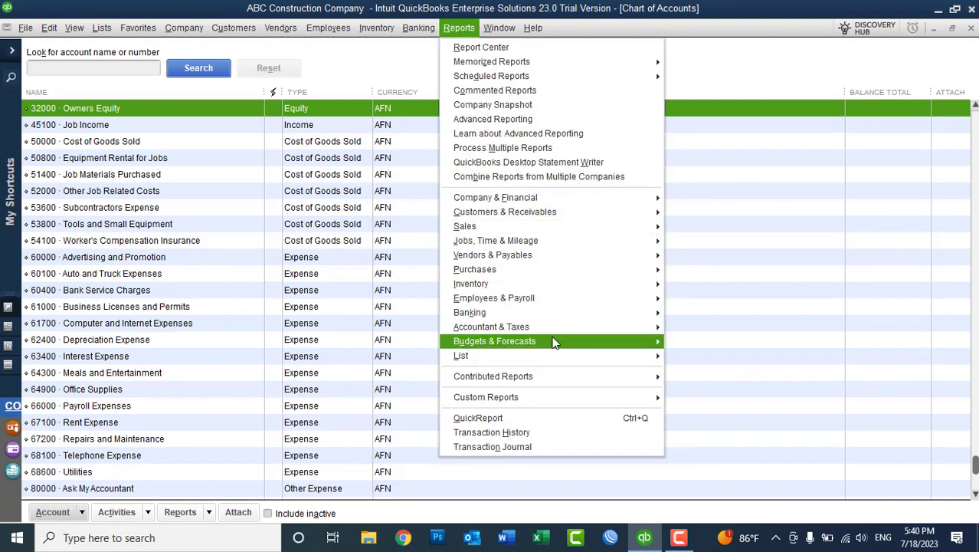
{"action": "mouse_move", "coordinate": [549, 335]}
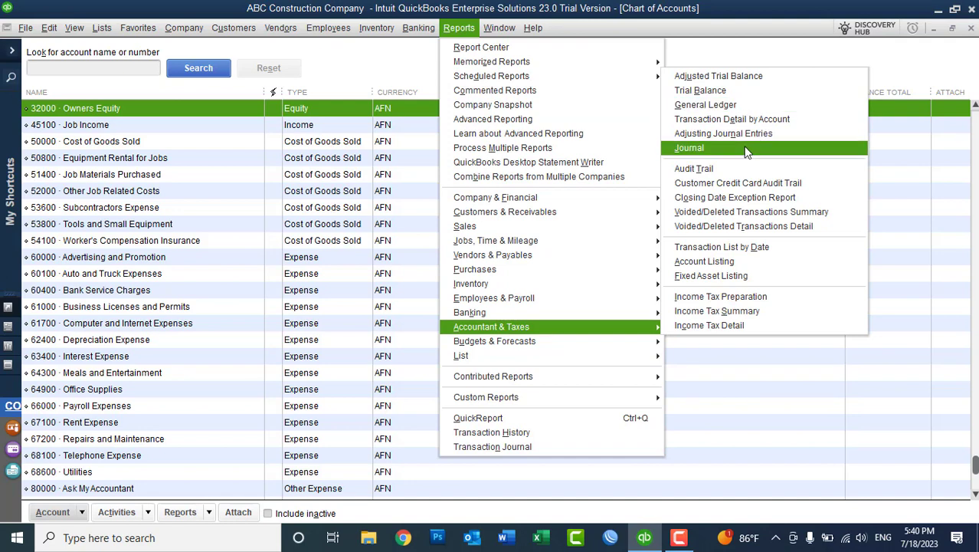
{"action": "mouse_move", "coordinate": [568, 67]}
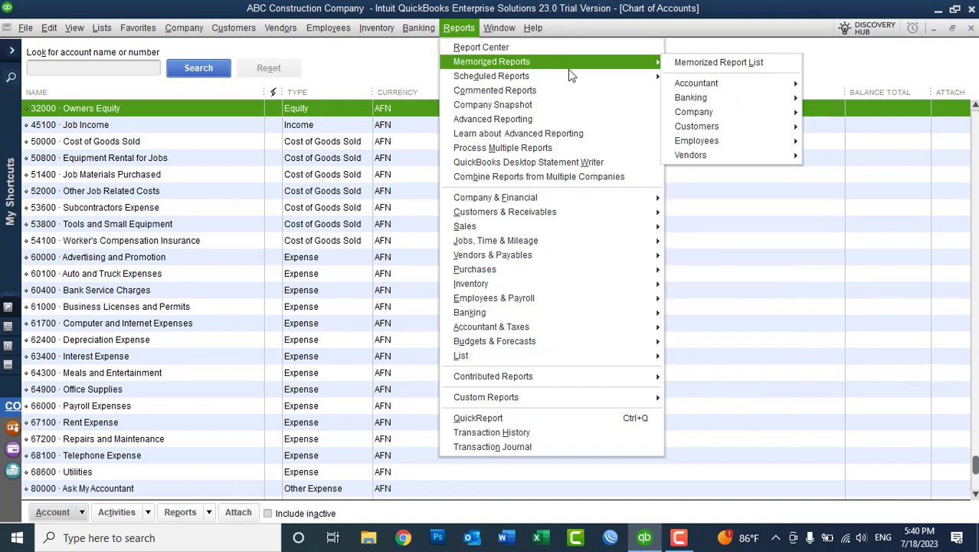
{"action": "mouse_move", "coordinate": [700, 89]}
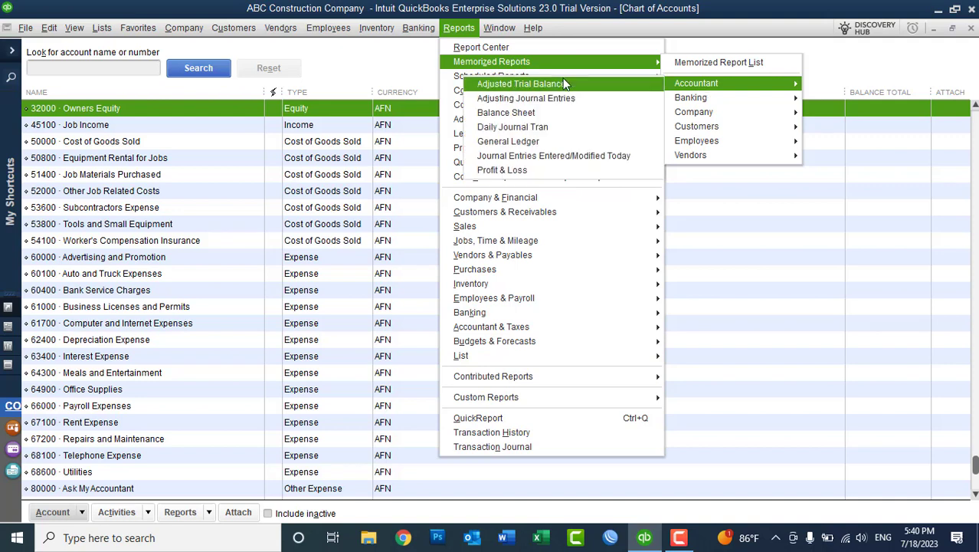
{"action": "left_click", "coordinate": [534, 126]}
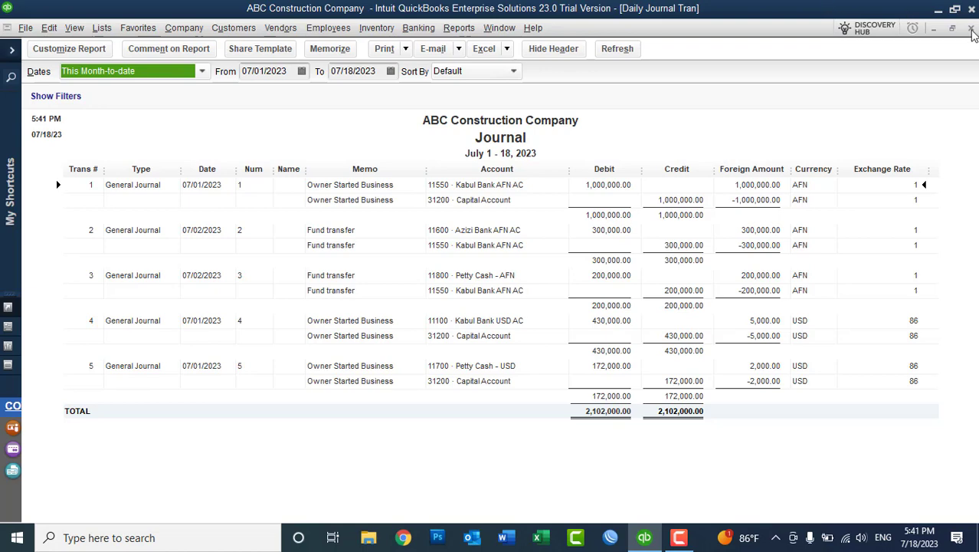
{"action": "left_click", "coordinate": [971, 29]}
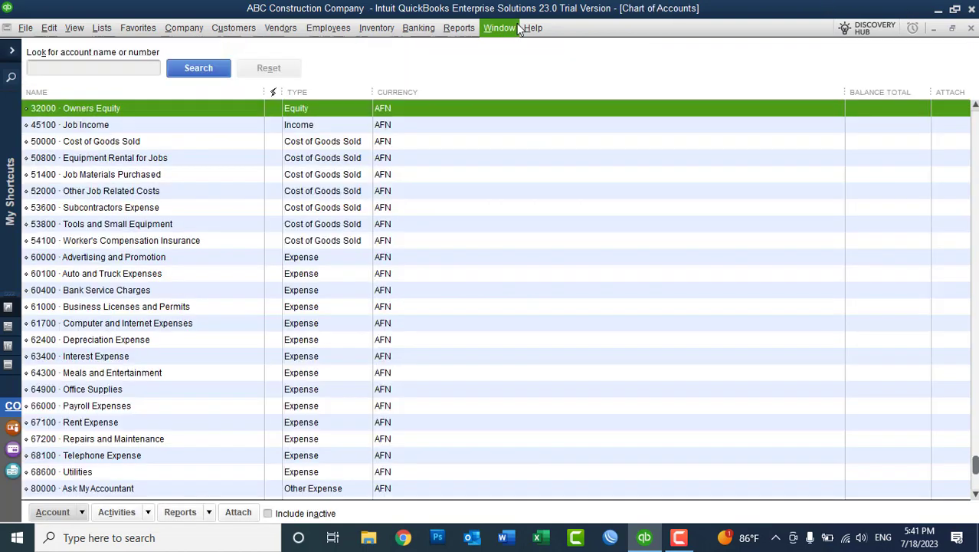
Expand the shortcuts sidebar and reopen the Chart of Accounts to review the petty cash and Generator 200KW accounts.
{"action": "left_click", "coordinate": [971, 28]}
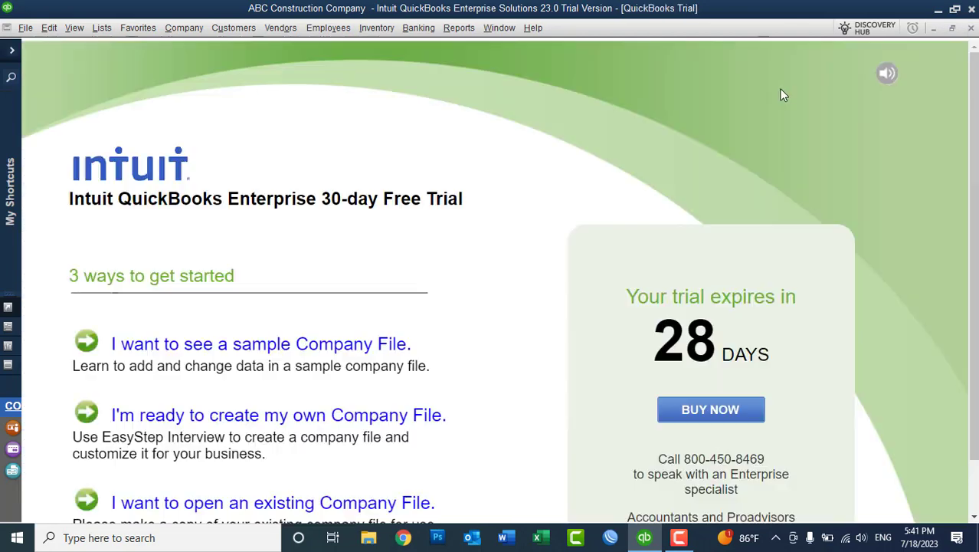
{"action": "left_click", "coordinate": [11, 50]}
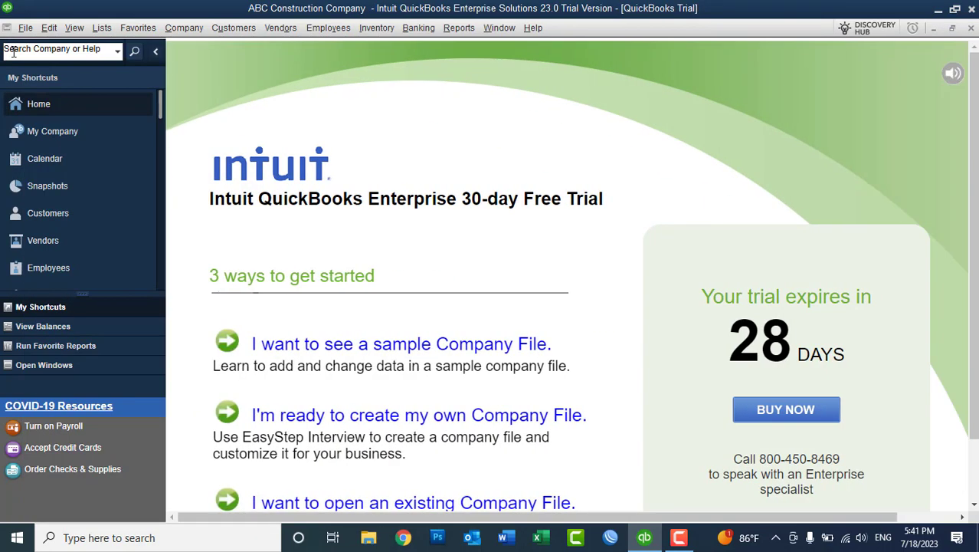
{"action": "left_click", "coordinate": [183, 28]}
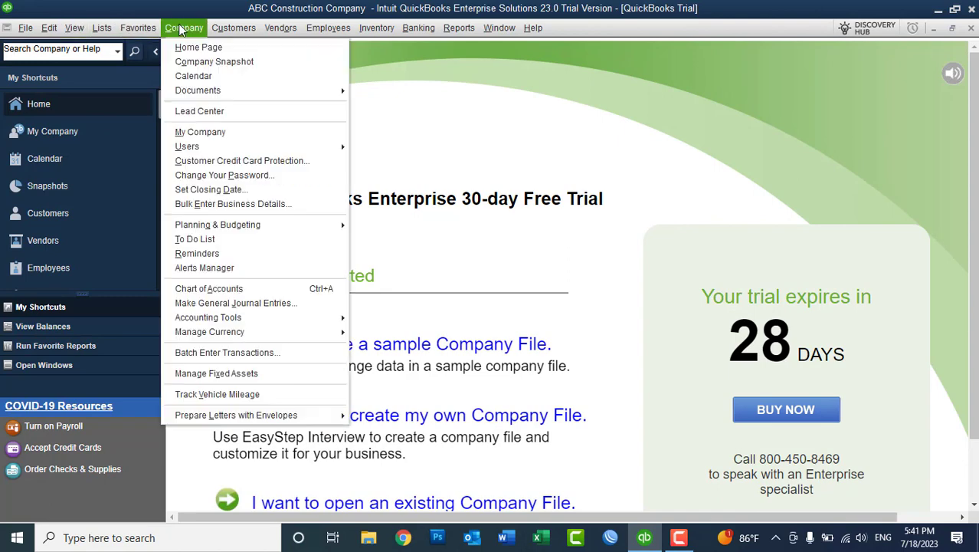
{"action": "mouse_move", "coordinate": [107, 27]}
{"action": "left_click", "coordinate": [110, 48]}
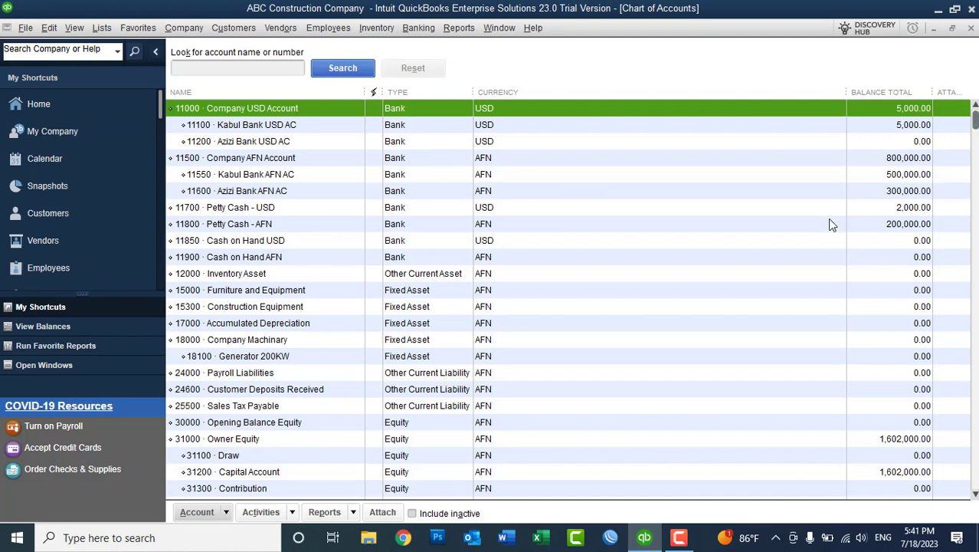
{"action": "left_click", "coordinate": [851, 224]}
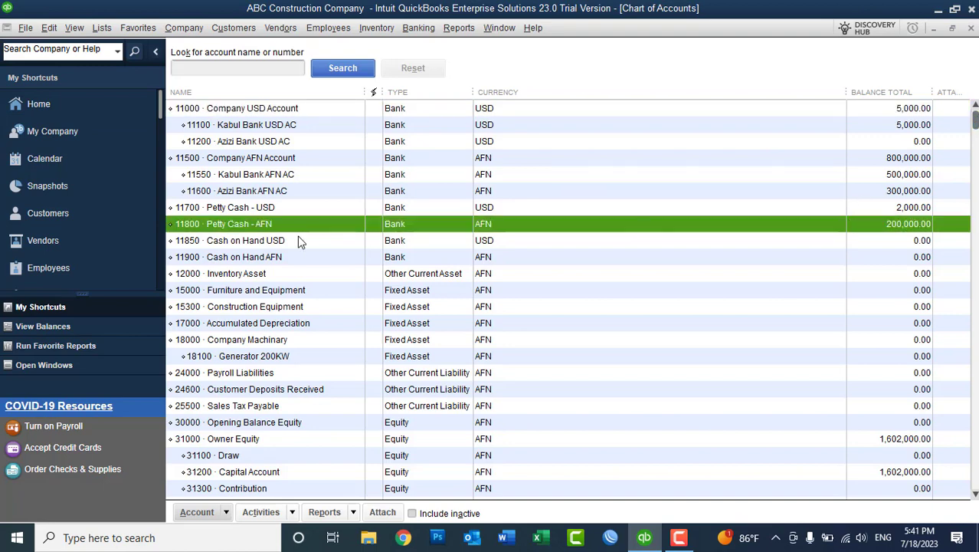
{"action": "left_click", "coordinate": [260, 211]}
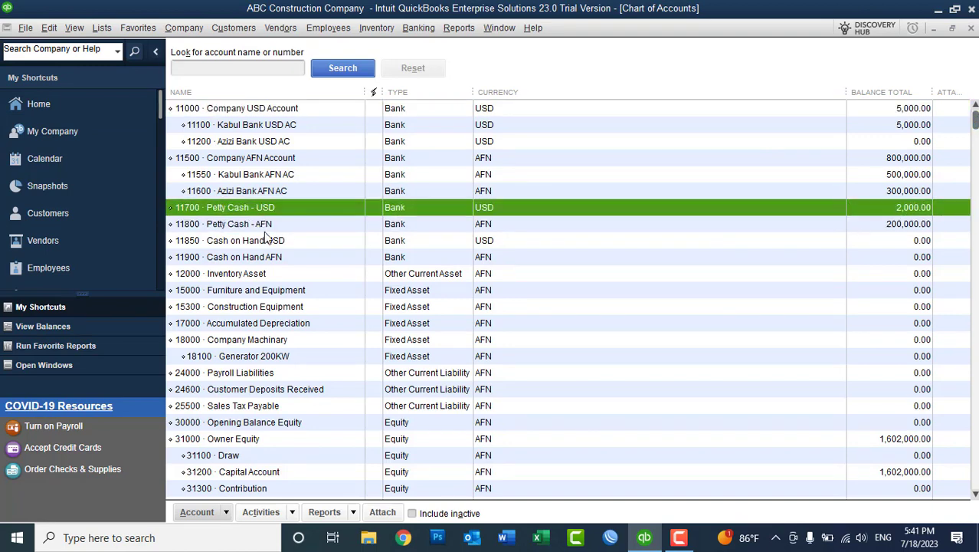
{"action": "left_click", "coordinate": [253, 359]}
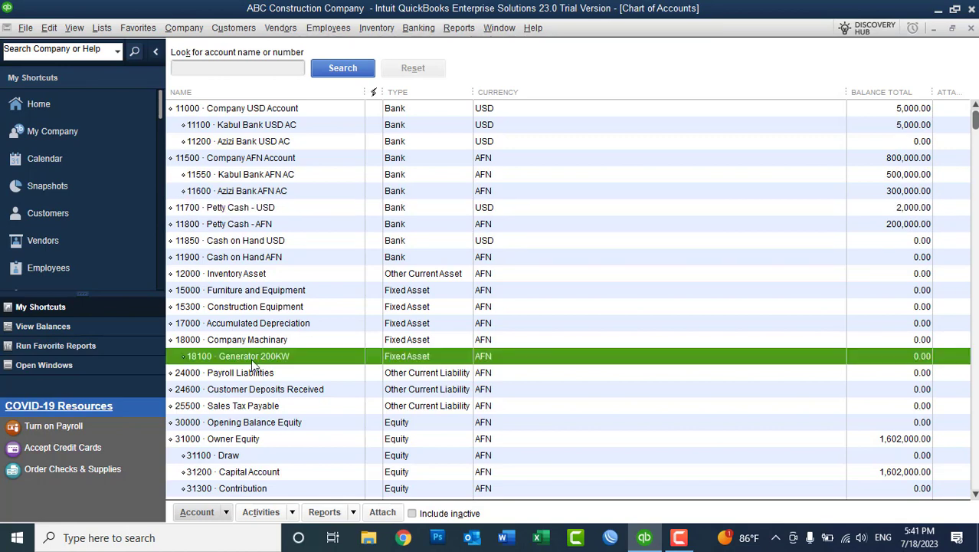
Start a new general journal entry and set its currency to US Dollar.
{"action": "left_click", "coordinate": [185, 29]}
{"action": "left_click", "coordinate": [261, 304]}
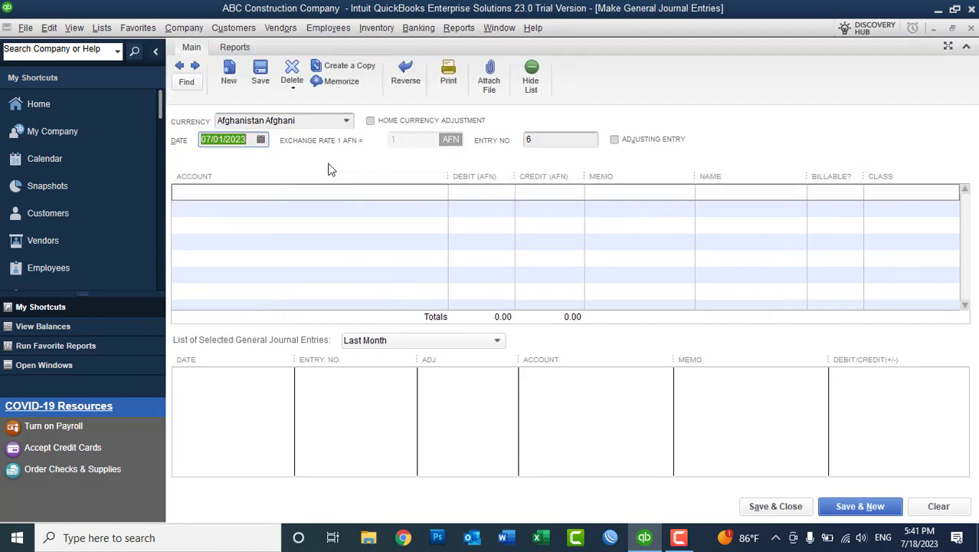
{"action": "left_click", "coordinate": [347, 122]}
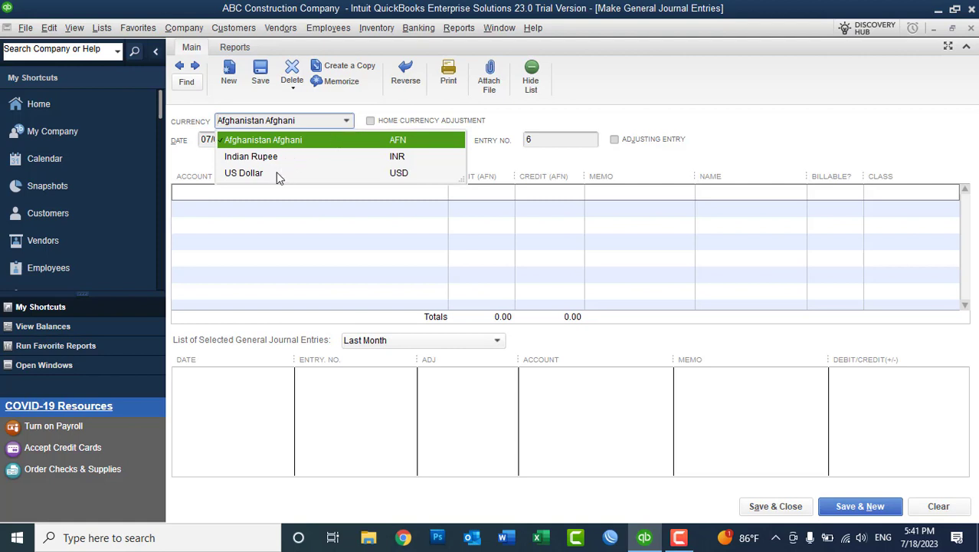
{"action": "left_click", "coordinate": [245, 172]}
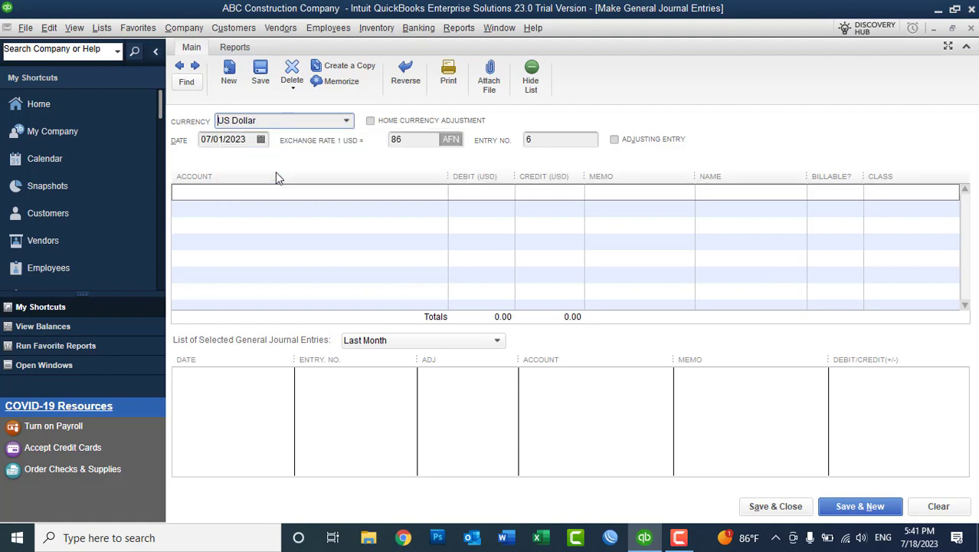
Date the journal entry 07/05/2023 and debit 1,000 USD to the 18100 Generator 200KW account on the first line.
{"action": "left_click", "coordinate": [260, 139]}
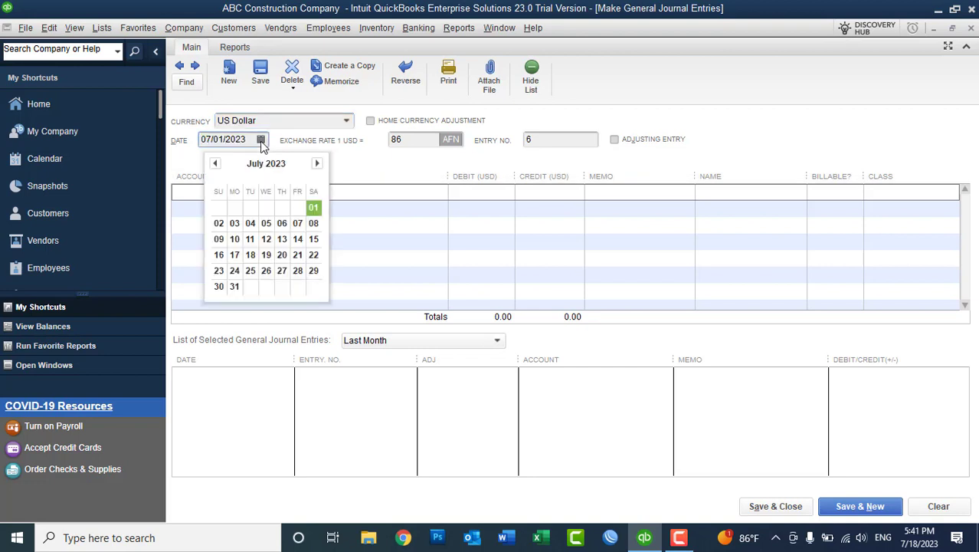
{"action": "left_click", "coordinate": [266, 223]}
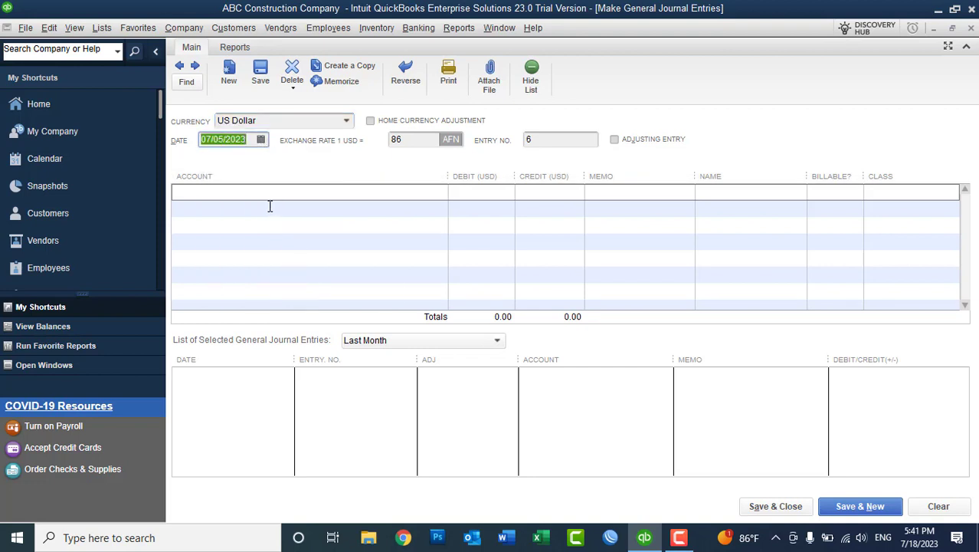
{"action": "left_click", "coordinate": [267, 204]}
{"action": "left_click", "coordinate": [440, 191]}
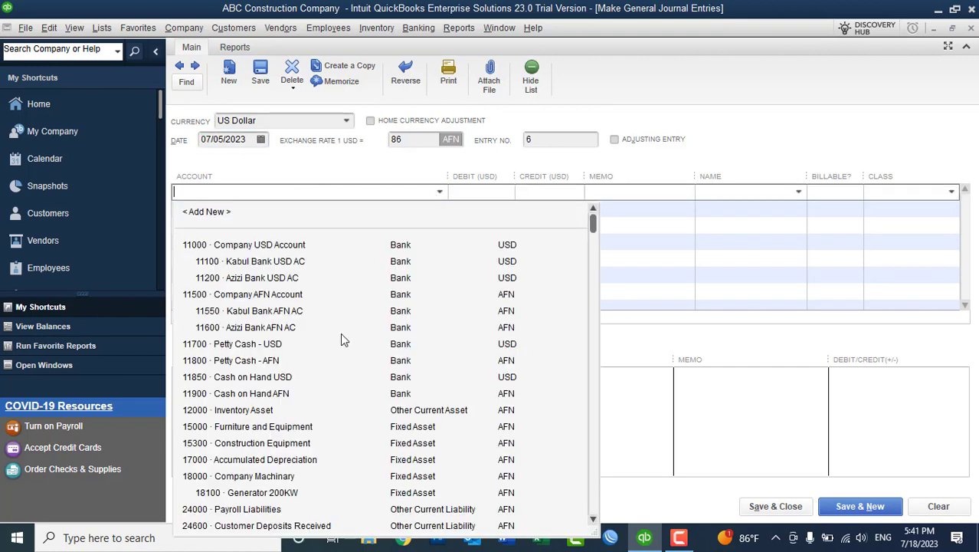
{"action": "left_click", "coordinate": [369, 493]}
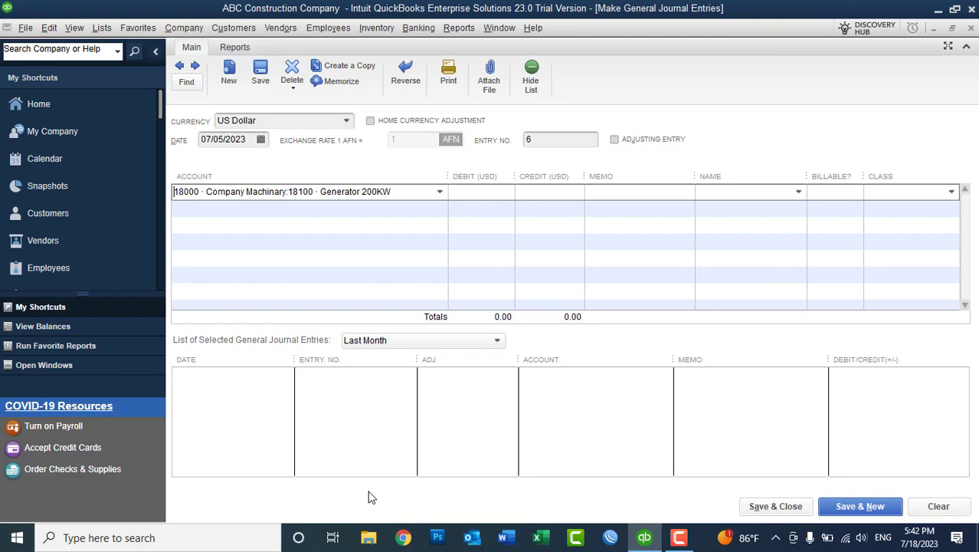
{"action": "left_click", "coordinate": [492, 202]}
{"action": "left_click", "coordinate": [491, 199]}
{"action": "type", "text": "10000"}
{"action": "key", "text": "Tab"}
Credit 1,000 USD to the 11700 Petty Cash - USD account on the second line.
{"action": "left_click", "coordinate": [433, 209]}
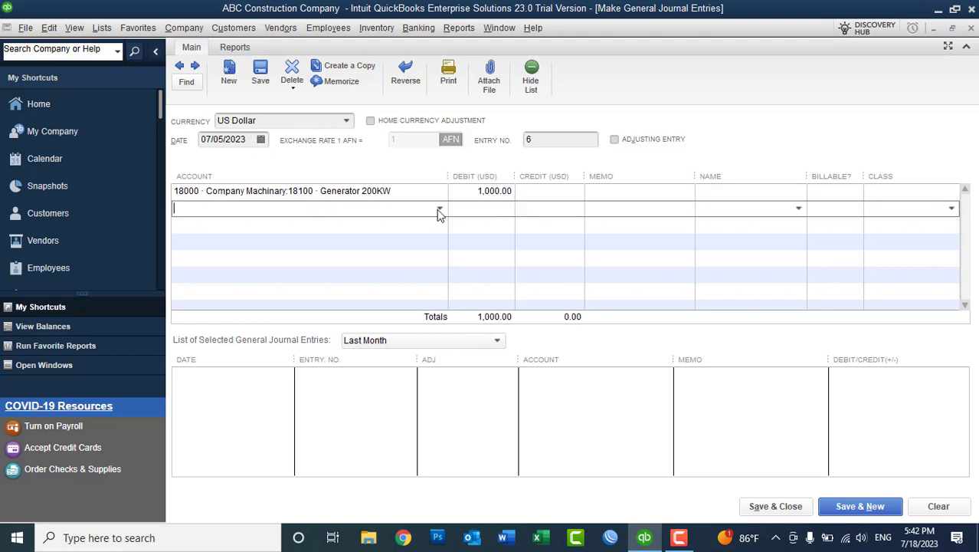
{"action": "left_click", "coordinate": [439, 209]}
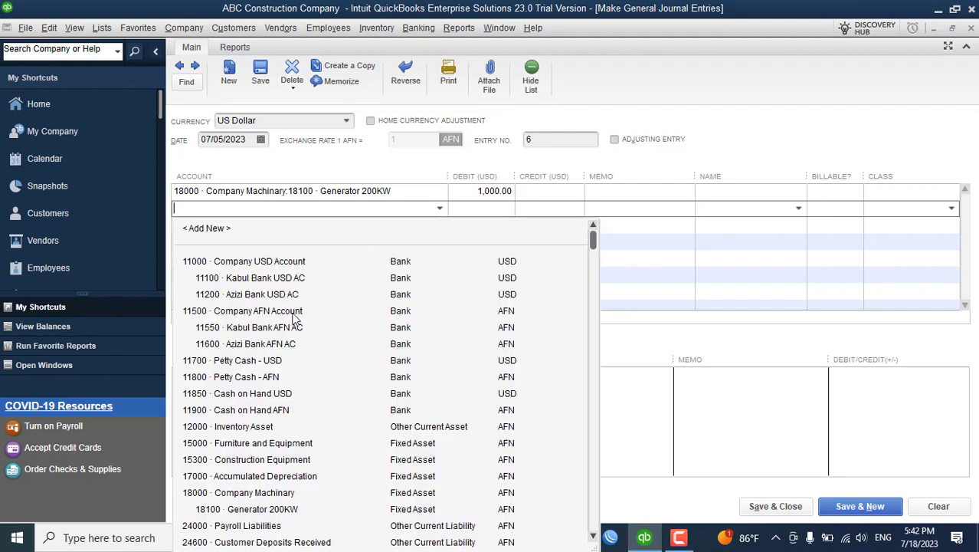
{"action": "left_click", "coordinate": [259, 364]}
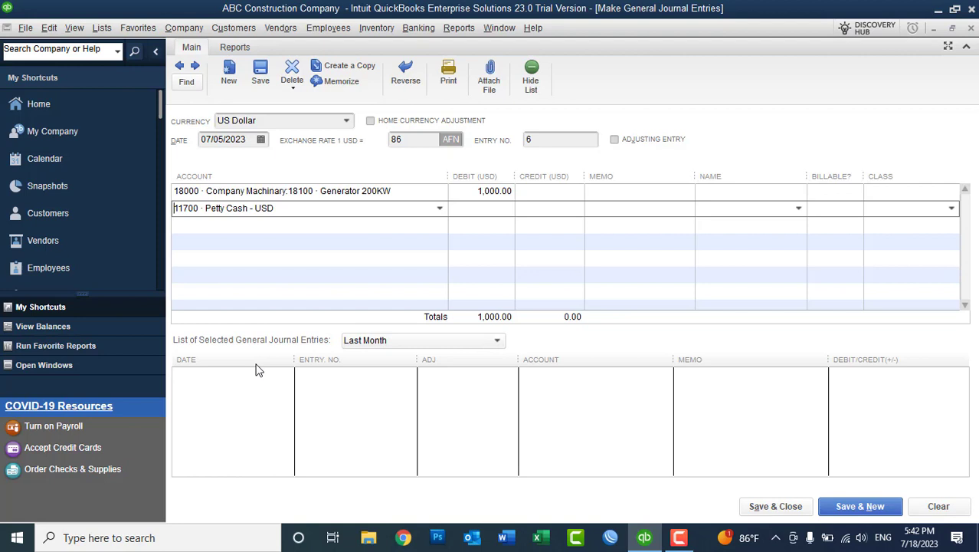
{"action": "left_click", "coordinate": [558, 218]}
{"action": "type", "text": "1000"}
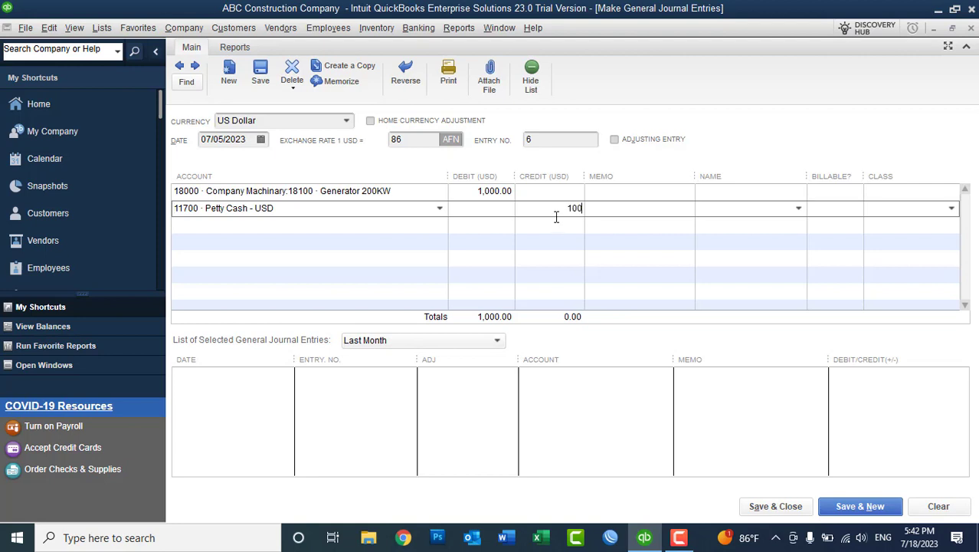
Enter the memo "Generator Purchase for Business Use" on both the debit and credit lines.
{"action": "left_click", "coordinate": [596, 191]}
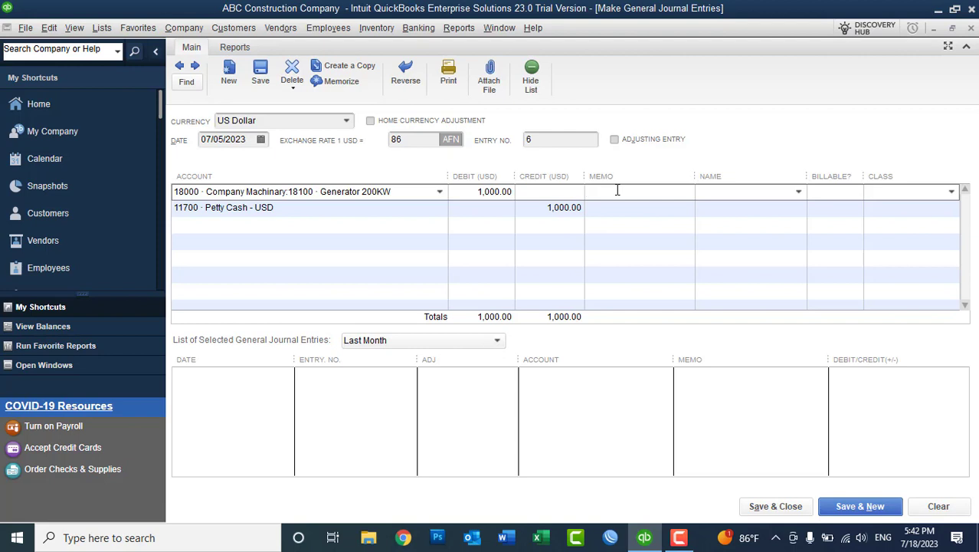
{"action": "type", "text": "Generator Purchase for Business Use"}
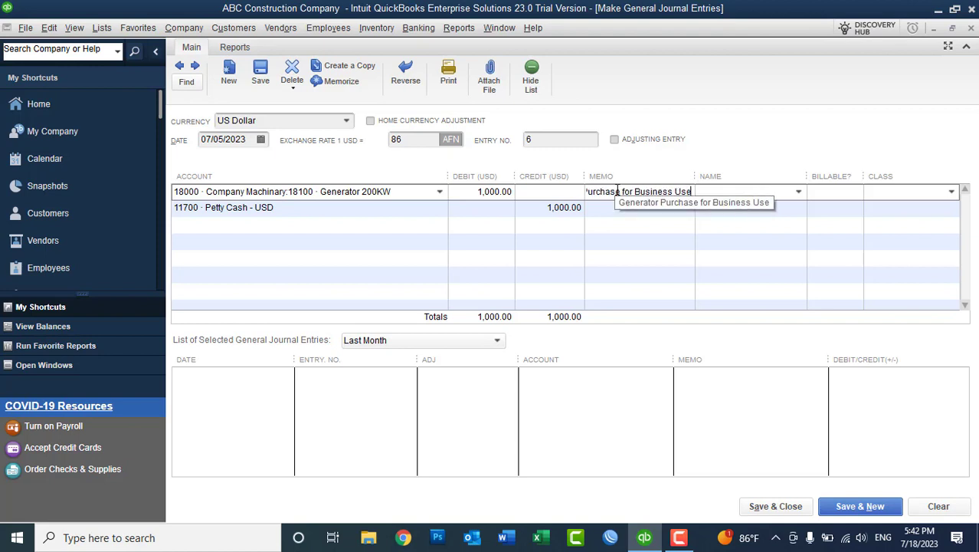
{"action": "key", "text": "ctrl+shift+Left"}
{"action": "key", "text": "ctrl+shift+Left"}
{"action": "key", "text": "ctrl+shift+Left"}
{"action": "key", "text": "ctrl+shift+Left"}
{"action": "key", "text": "ctrl+shift+Left"}
{"action": "key", "text": "ctrl+c"}
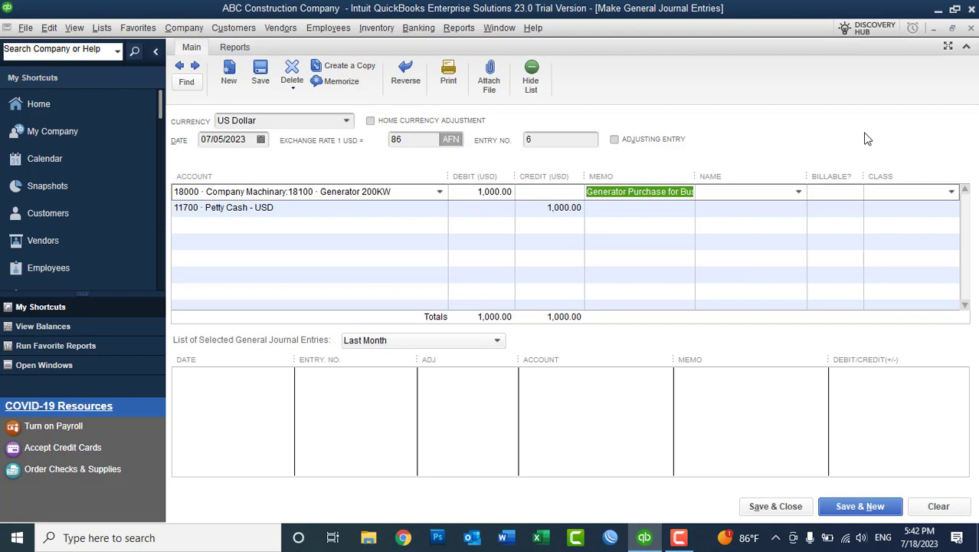
{"action": "left_click", "coordinate": [646, 206]}
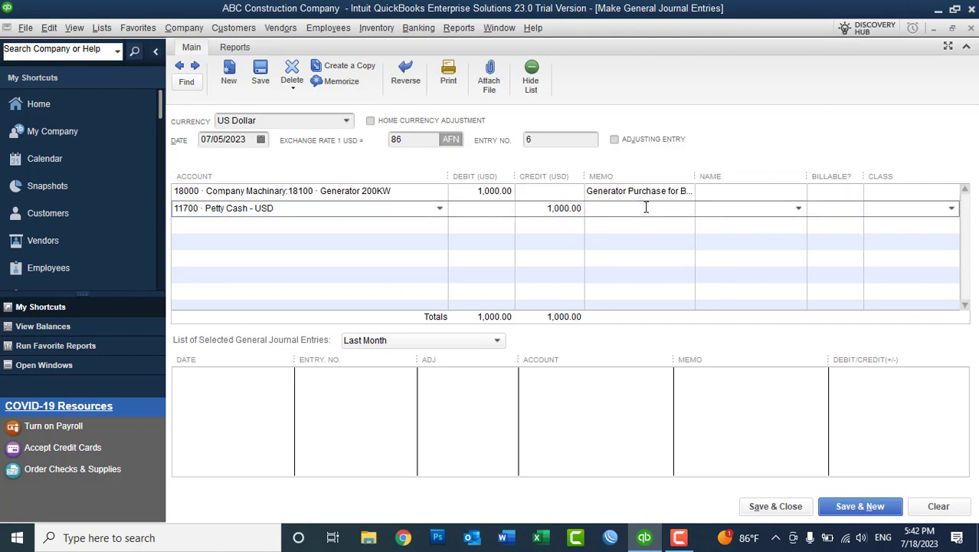
{"action": "key", "text": "ctrl+v"}
{"action": "left_click", "coordinate": [914, 191]}
{"action": "left_click", "coordinate": [952, 192]}
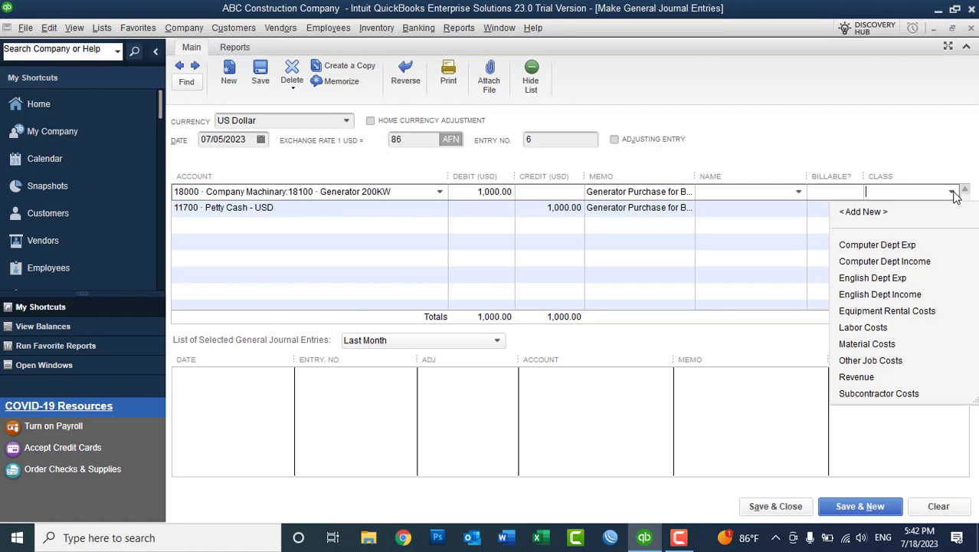
{"action": "left_click", "coordinate": [953, 194]}
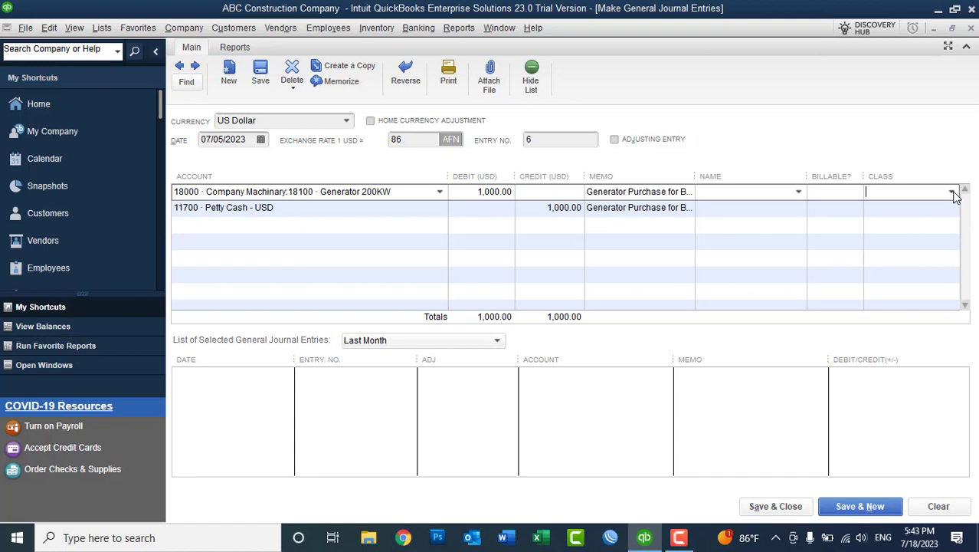
Save and close the generator entry without assigning classes, and turn off future fixed asset tracking messages.
{"action": "left_click", "coordinate": [763, 510]}
{"action": "left_click", "coordinate": [574, 239]}
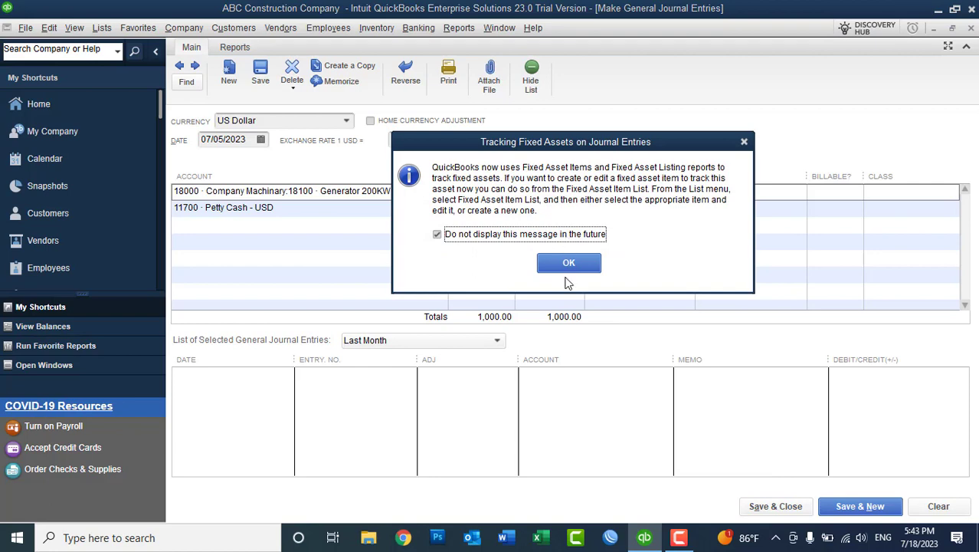
{"action": "left_click", "coordinate": [566, 265]}
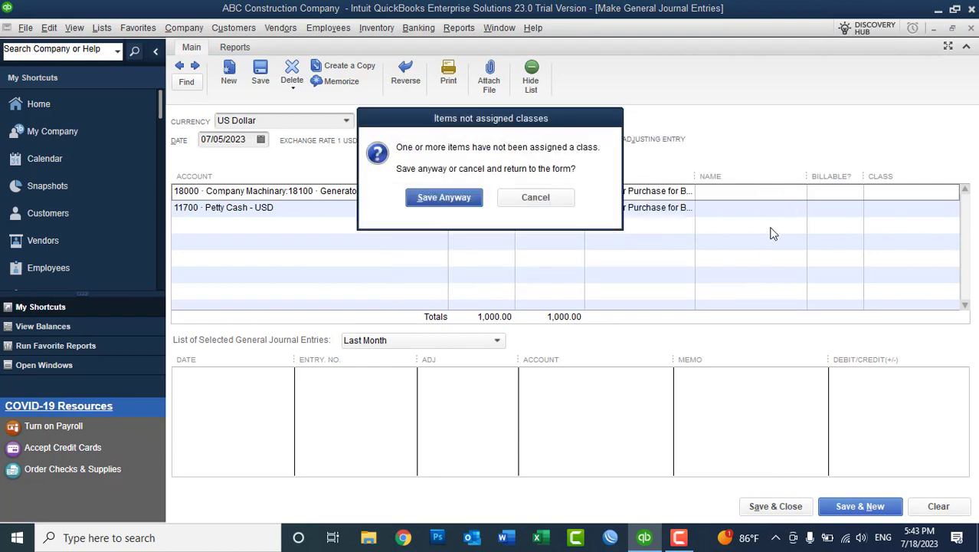
{"action": "left_click", "coordinate": [429, 198]}
Check the Petty Cash - USD and Generator 200KW balances in the Chart of Accounts.
{"action": "scroll", "coordinate": [977, 116], "scroll_direction": "up", "scroll_amount": 5}
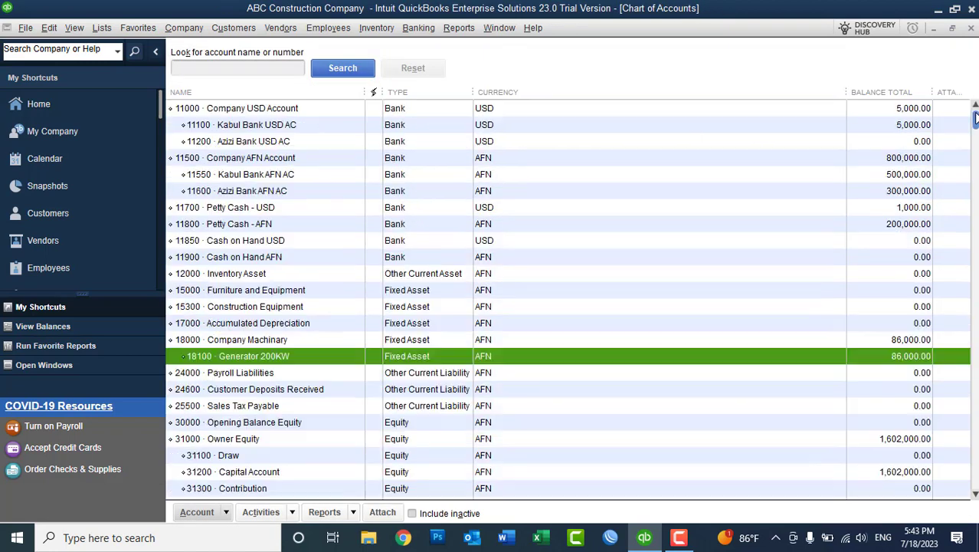
{"action": "left_click", "coordinate": [246, 212]}
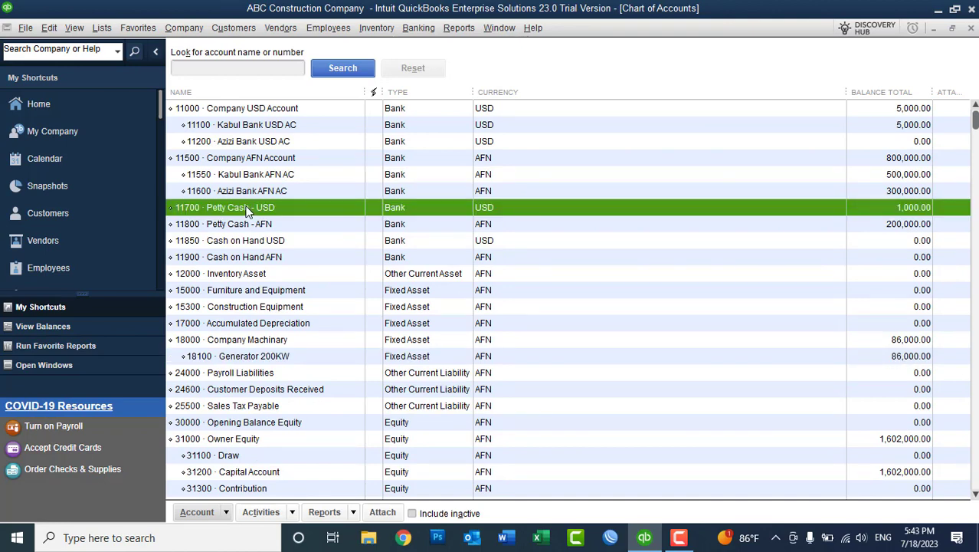
{"action": "left_click", "coordinate": [245, 358]}
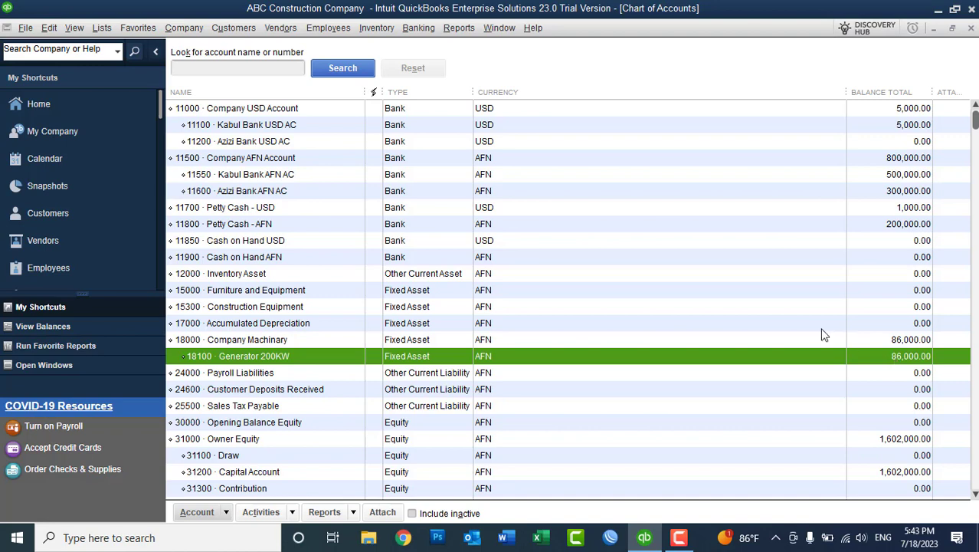
{"action": "left_click", "coordinate": [98, 31]}
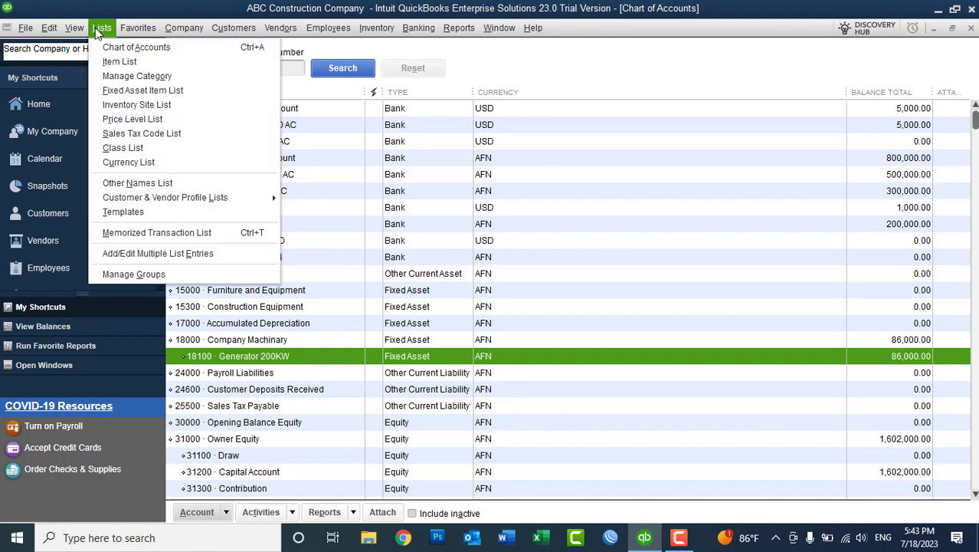
{"action": "left_click", "coordinate": [134, 92]}
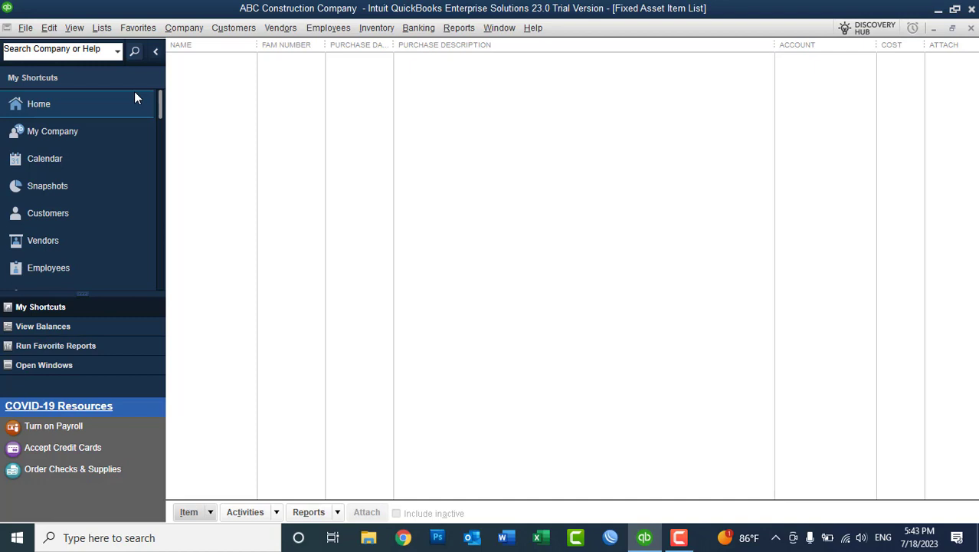
{"action": "right_click", "coordinate": [426, 138]}
{"action": "left_click", "coordinate": [449, 188]}
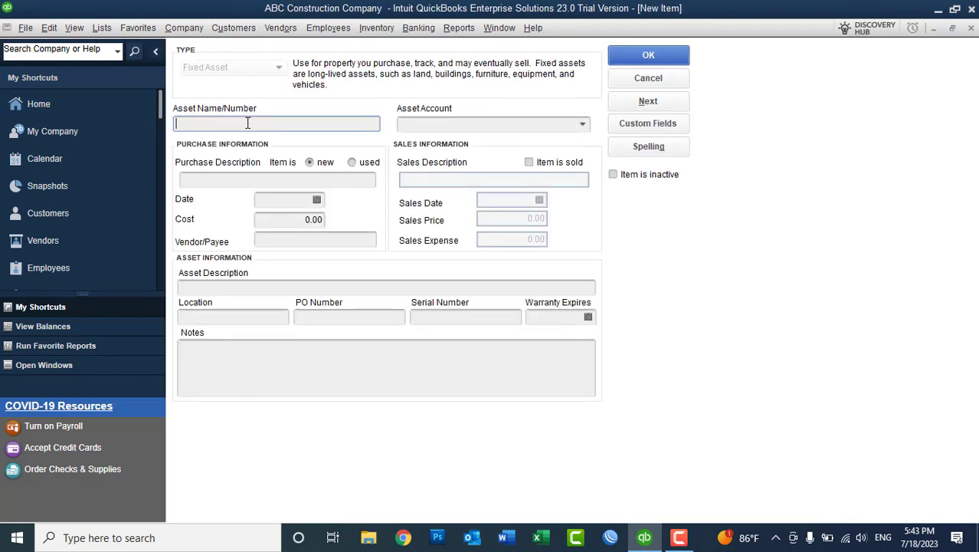
{"action": "type", "text": "Generator 200KW"}
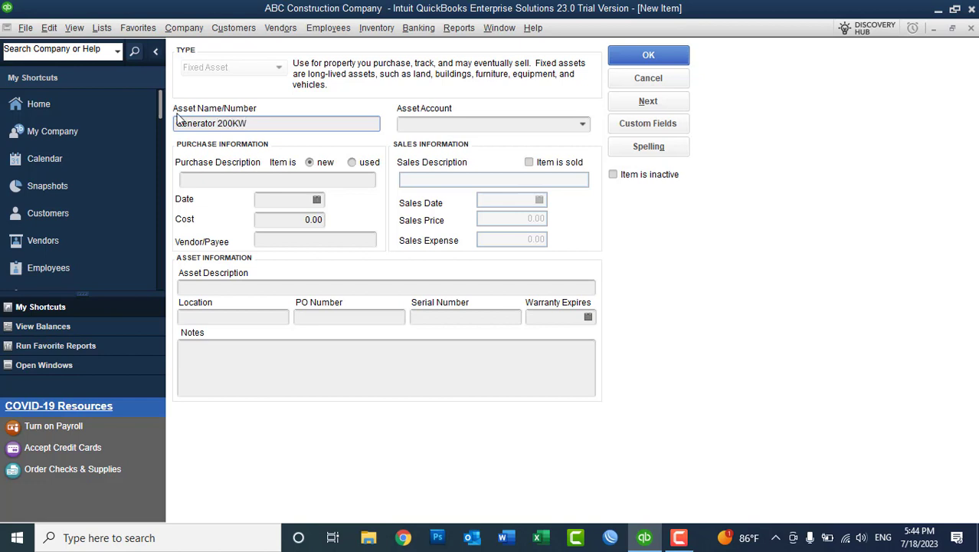
{"action": "left_click", "coordinate": [583, 125]}
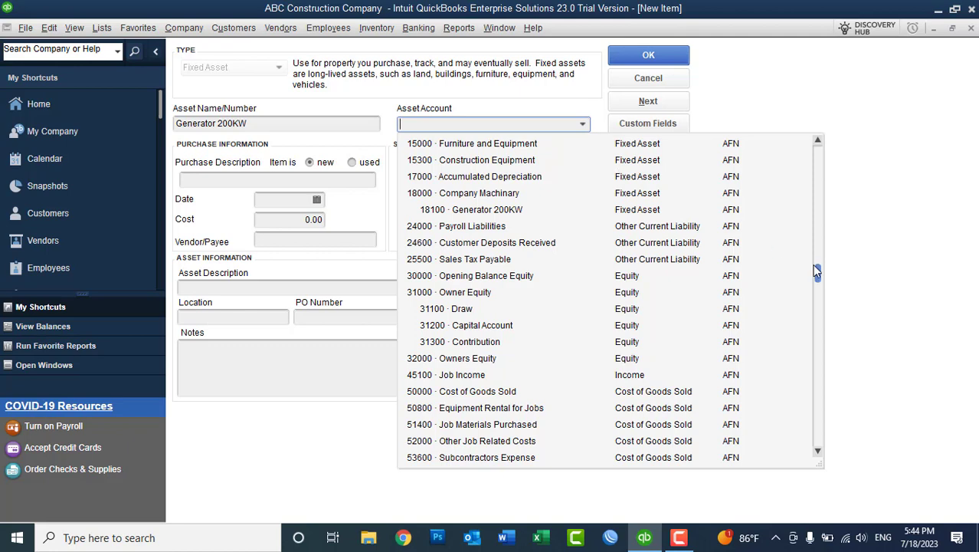
{"action": "left_click_drag", "start_coordinate": [816, 271], "coordinate": [819, 235]}
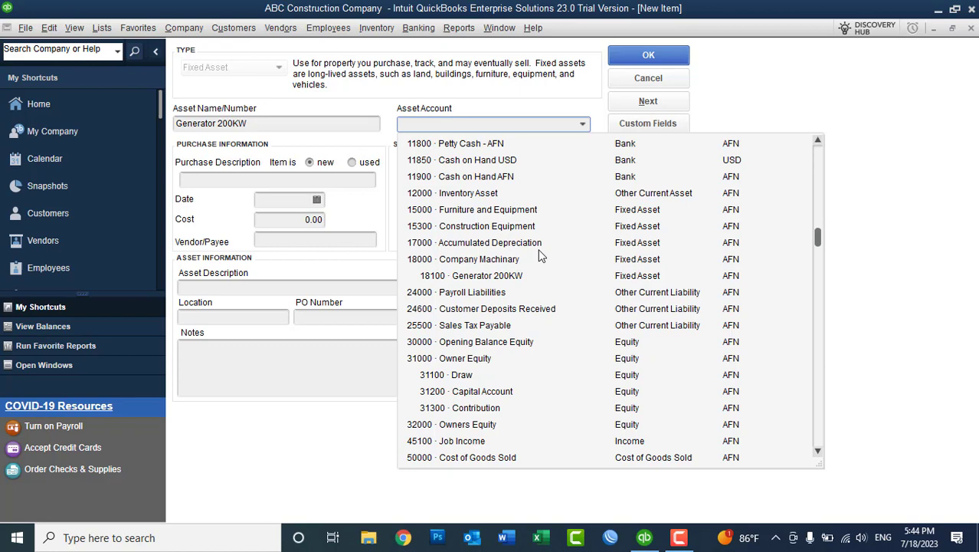
{"action": "left_click", "coordinate": [649, 79]}
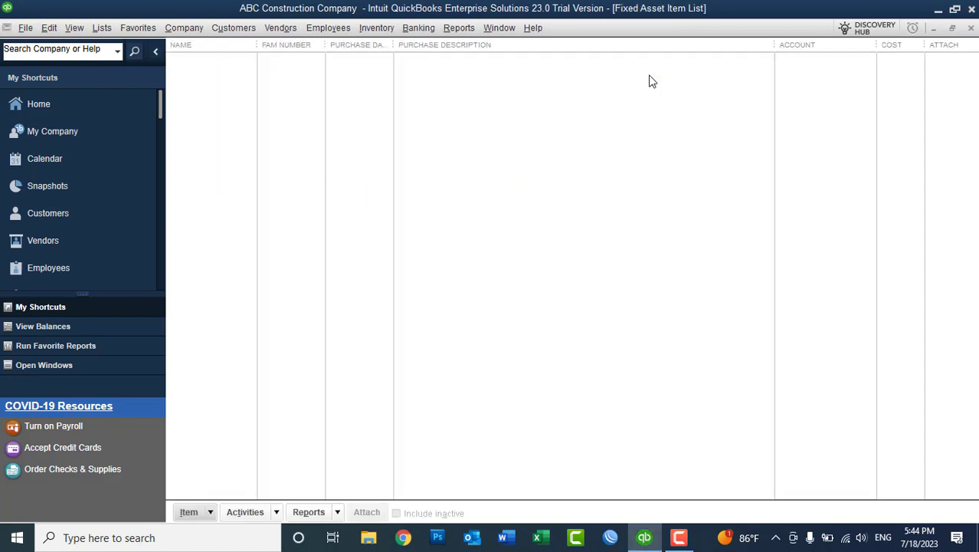
{"action": "left_click", "coordinate": [971, 29]}
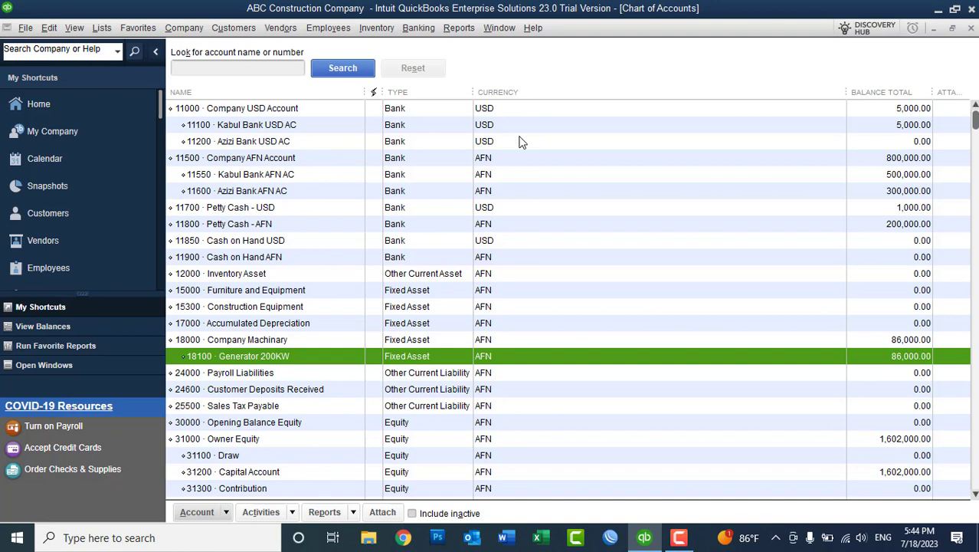
Start a new general journal entry in Afghanistan Afghani dated 07/05/2023 for a furniture purchase.
{"action": "left_click", "coordinate": [246, 295]}
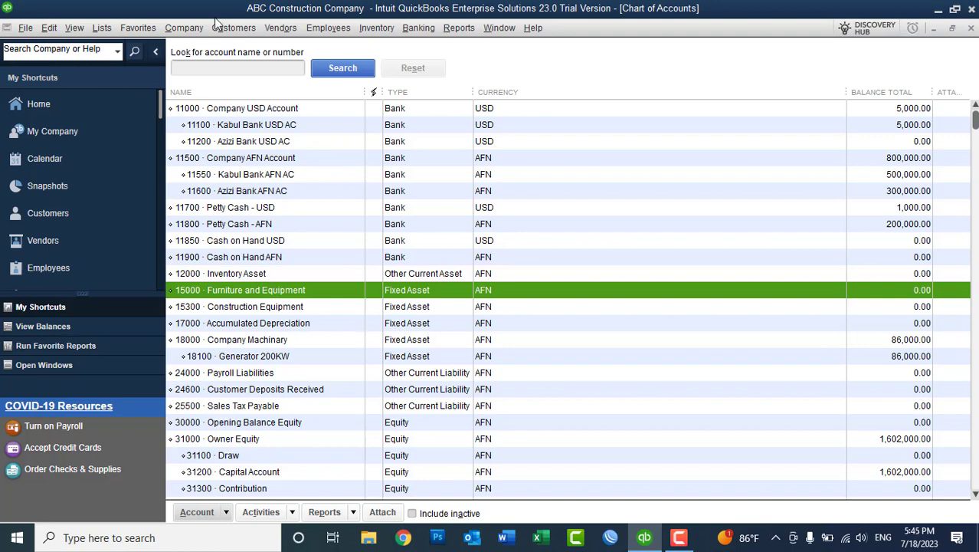
{"action": "left_click", "coordinate": [185, 29]}
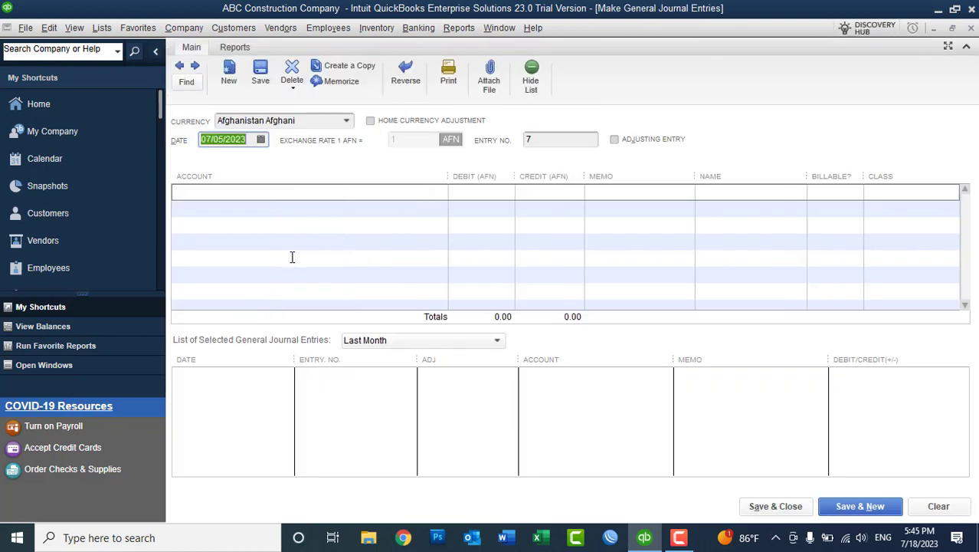
{"action": "type", "text": "07/05/2023"}
{"action": "left_click", "coordinate": [347, 122]}
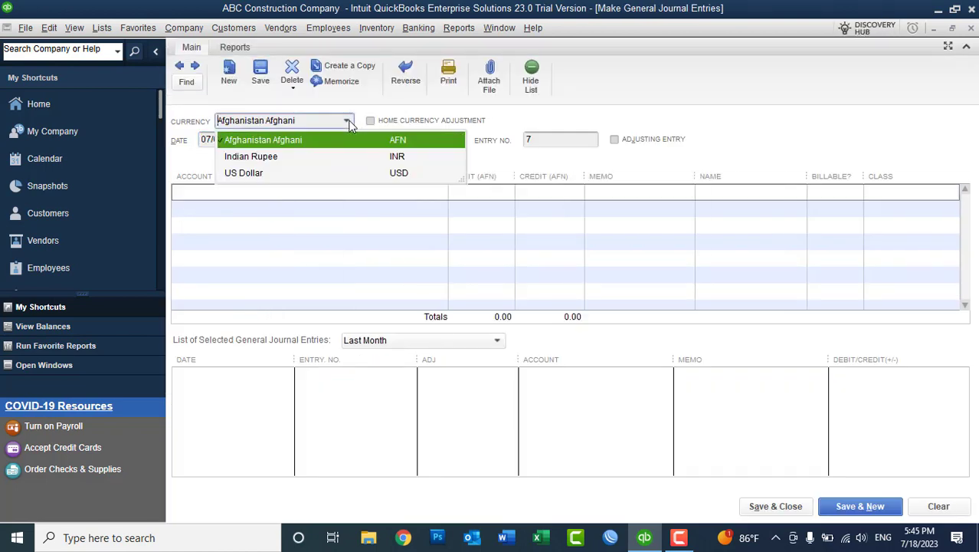
Debit 50,000 AFN to the 15000 Furniture and Equipment account on the first journal line.
{"action": "left_click", "coordinate": [221, 193]}
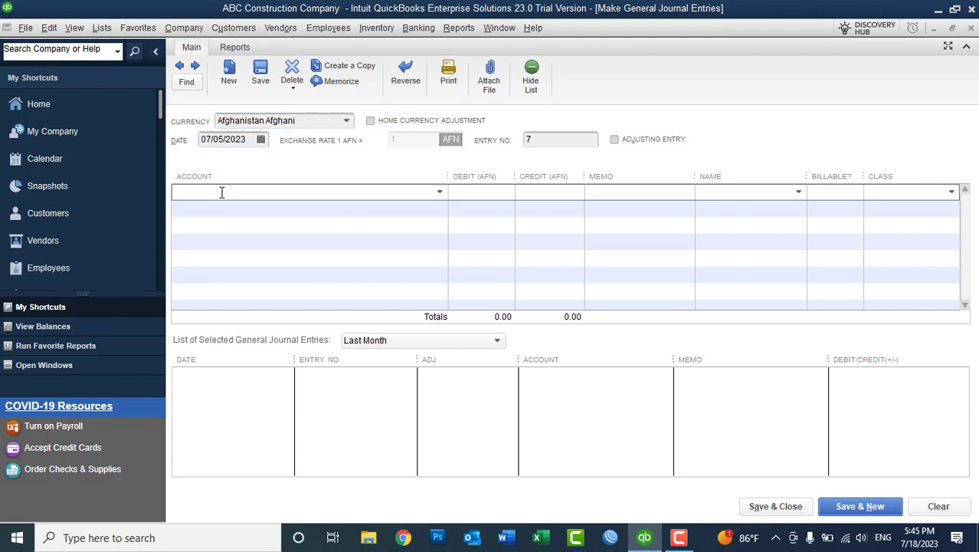
{"action": "type", "text": "furn"}
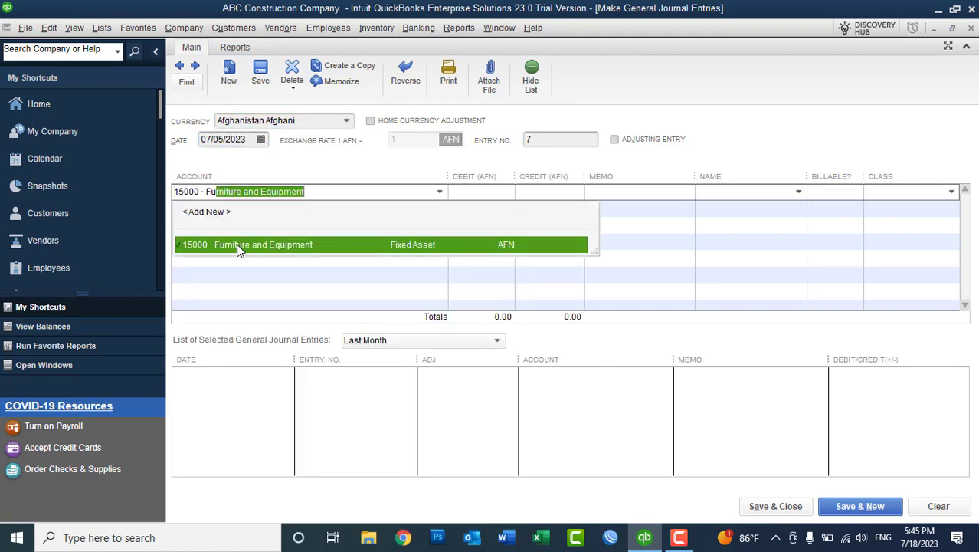
{"action": "left_click", "coordinate": [239, 245]}
{"action": "left_click", "coordinate": [483, 193]}
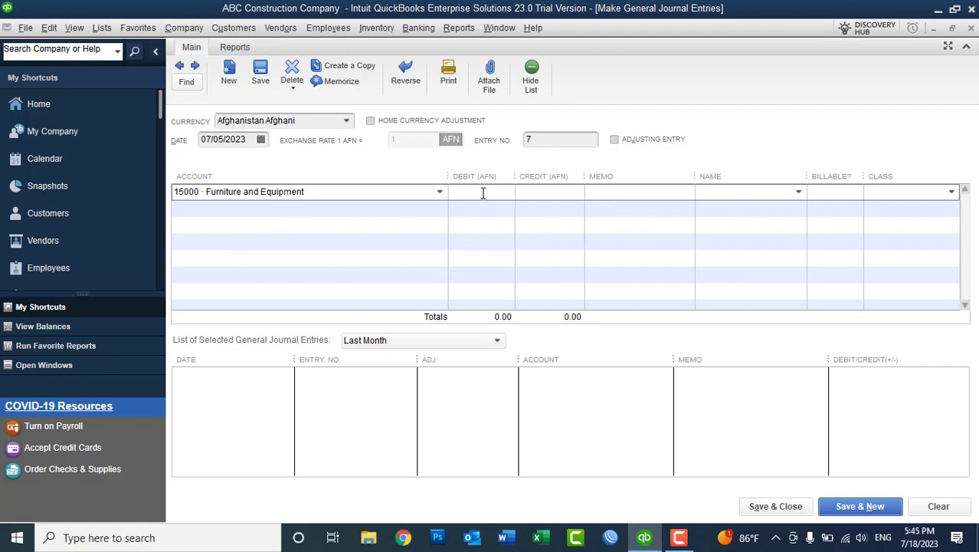
{"action": "type", "text": "50000"}
{"action": "key", "text": "Tab"}
Credit the 50,000 AFN balancing amount to the 11800 Petty Cash - AFN account on the second journal line.
{"action": "left_click", "coordinate": [337, 209]}
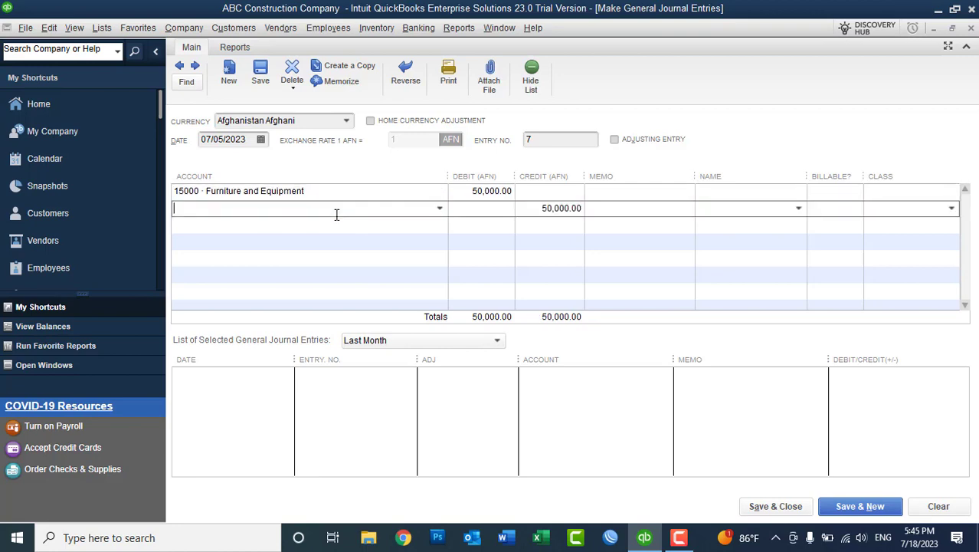
{"action": "left_click", "coordinate": [439, 210]}
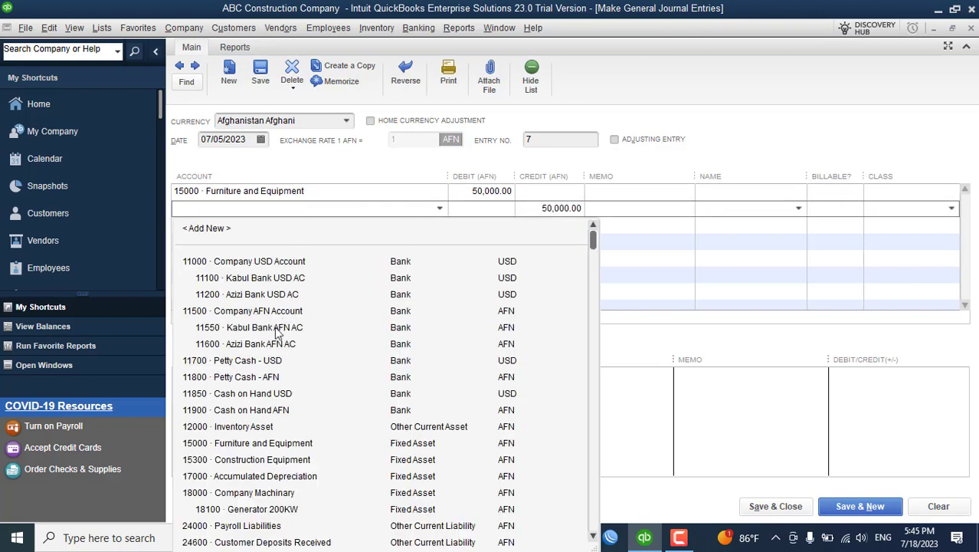
{"action": "left_click", "coordinate": [266, 378]}
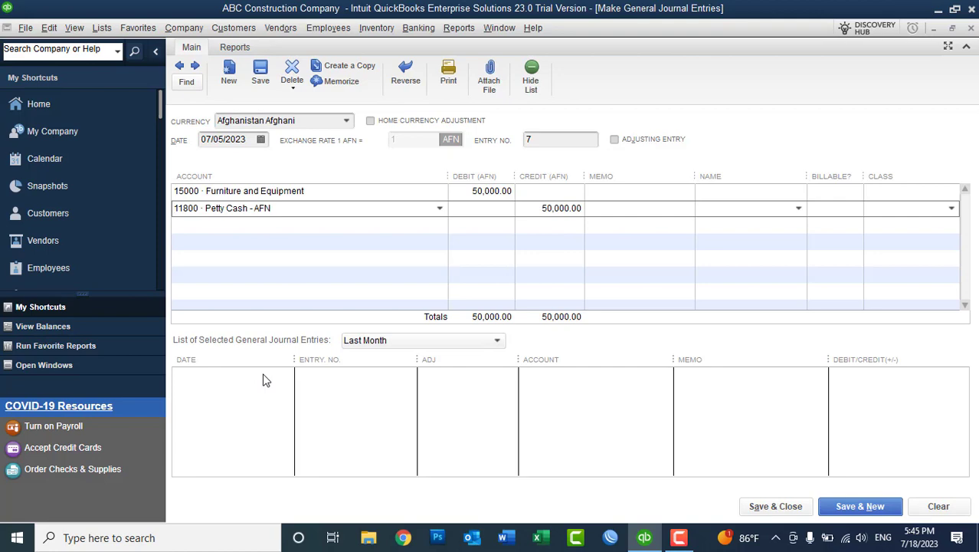
Check the Petty Cash - AFN balance in the Company Snapshot and return to the journal entry.
{"action": "left_click", "coordinate": [102, 30]}
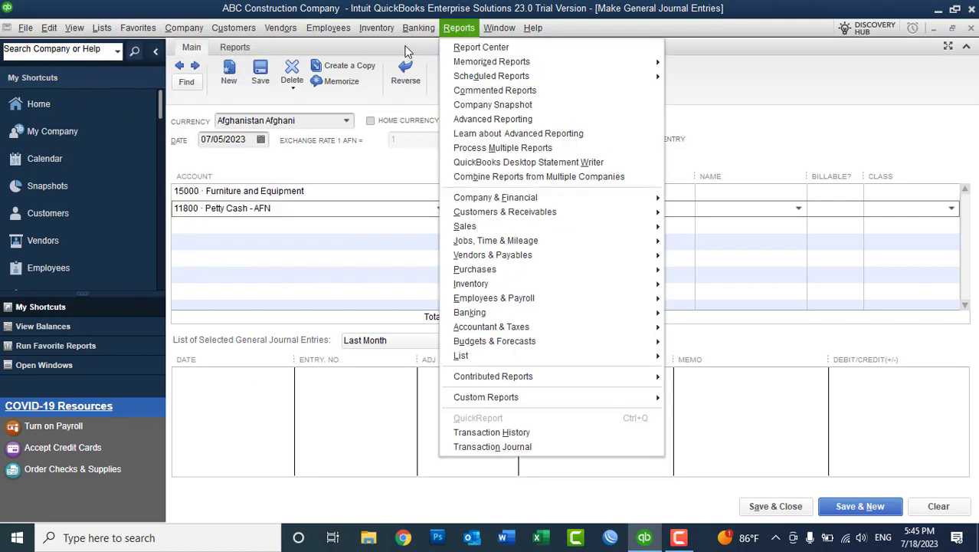
{"action": "left_click", "coordinate": [408, 52]}
{"action": "left_click", "coordinate": [103, 32]}
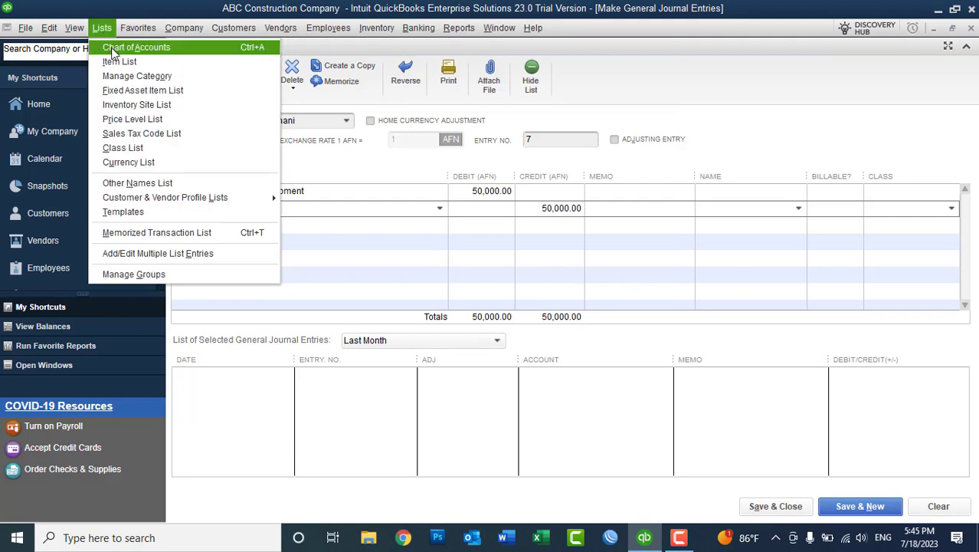
{"action": "left_click", "coordinate": [273, 71]}
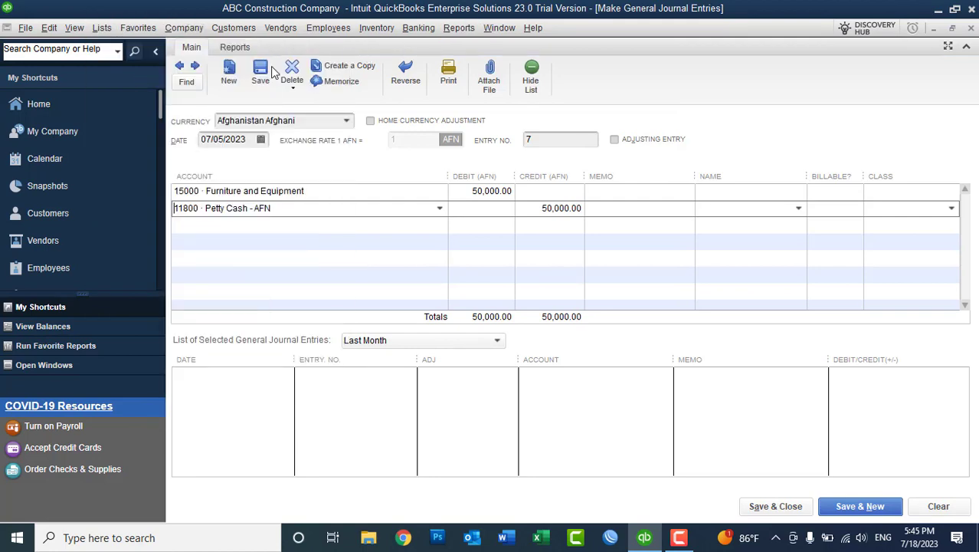
{"action": "left_click", "coordinate": [46, 186]}
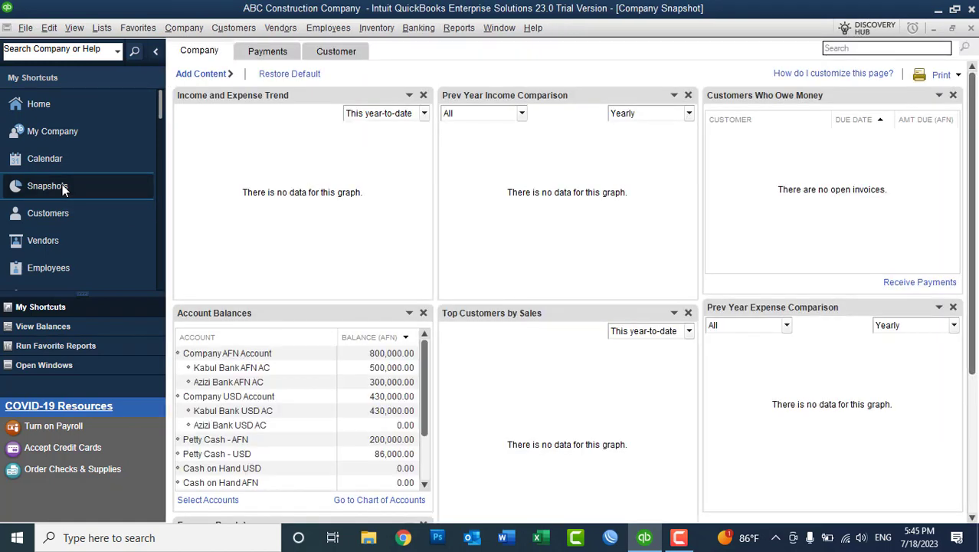
{"action": "left_click", "coordinate": [971, 30]}
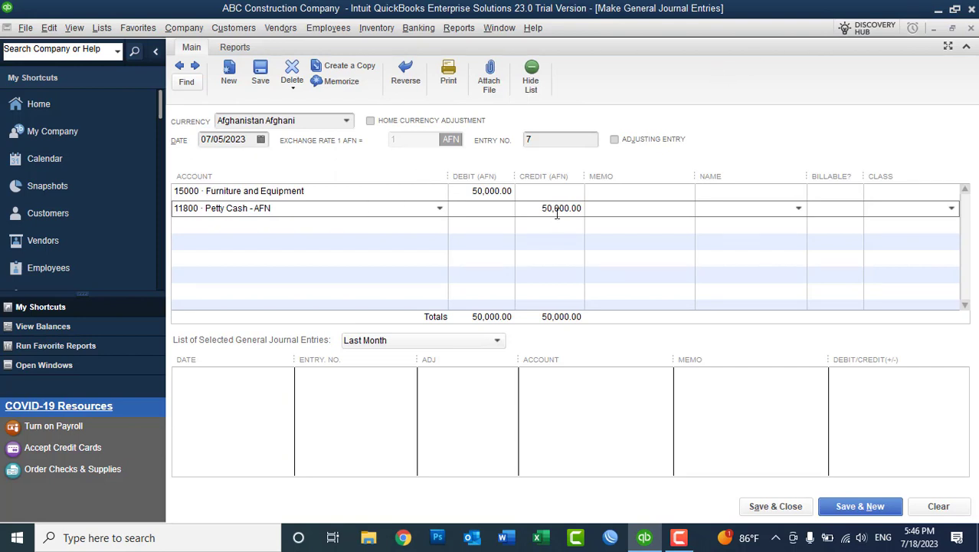
Enter the memo "Furniture Purchase for Business Use" on both the Furniture and Equipment and Petty Cash - AFN lines.
{"action": "left_click", "coordinate": [617, 189]}
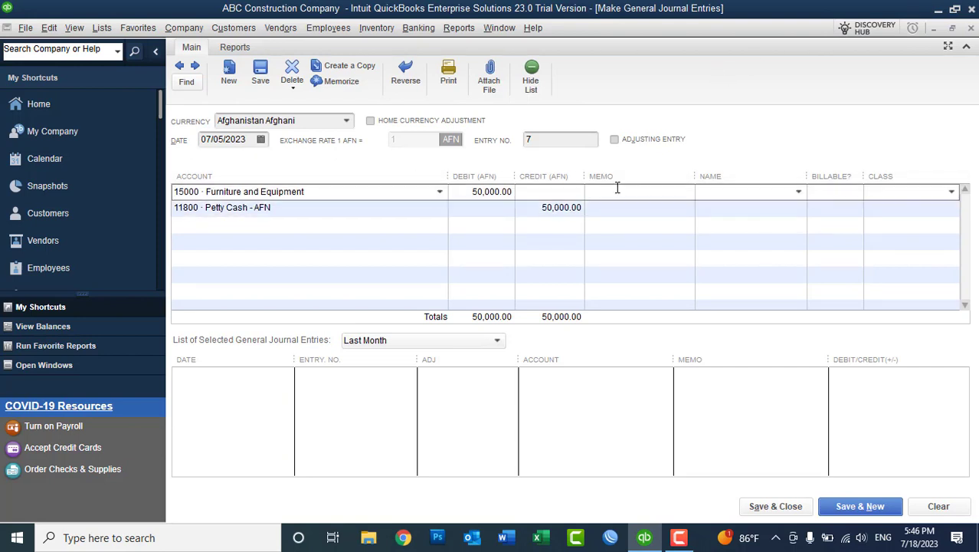
{"action": "type", "text": "Furniture Purchase for Busines"}
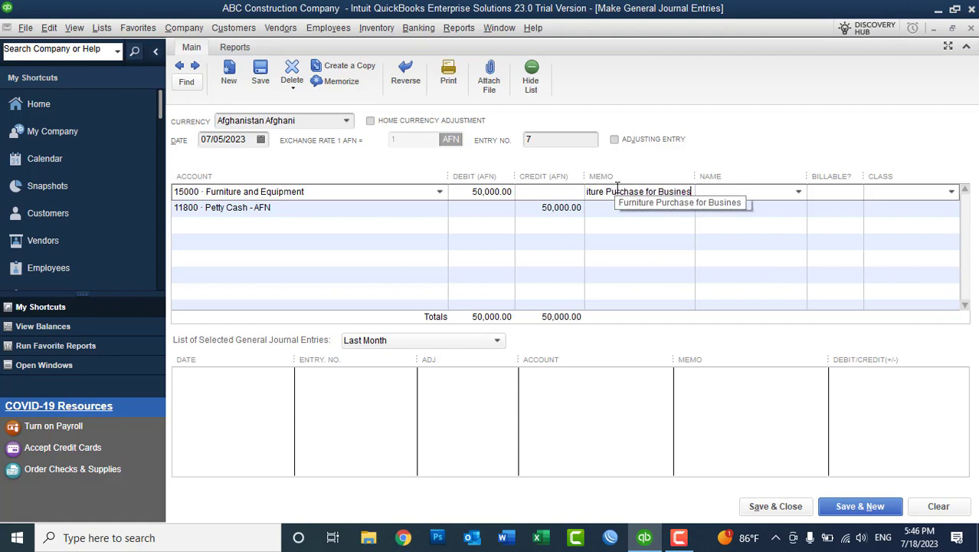
{"action": "type", "text": "s Use"}
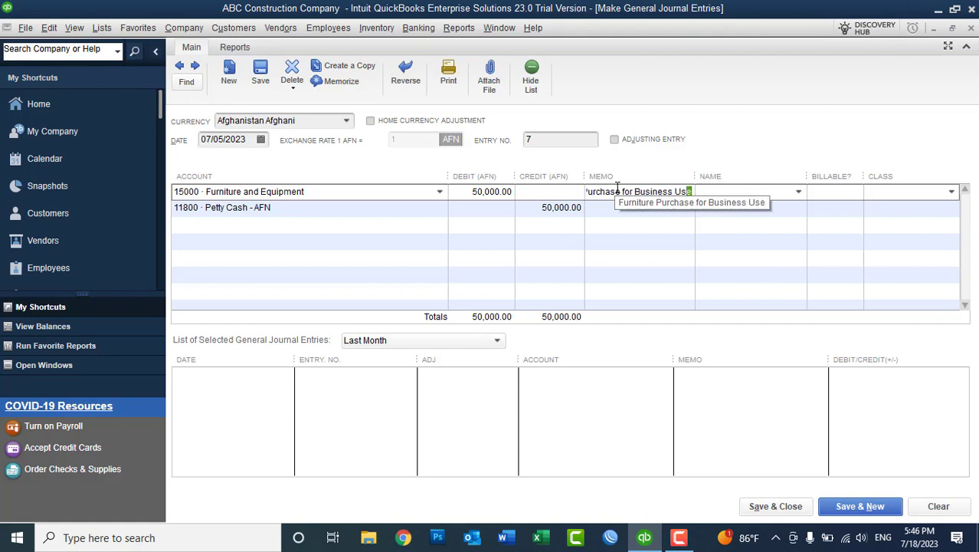
{"action": "key", "text": "shift+Left"}
{"action": "key", "text": "shift+Left"}
{"action": "key", "text": "shift+Left"}
{"action": "key", "text": "shift+Left"}
{"action": "key", "text": "shift+Left"}
{"action": "key", "text": "shift+Left"}
{"action": "key", "text": "shift+Left"}
{"action": "key", "text": "shift+Left"}
{"action": "key", "text": "shift+Left"}
{"action": "key", "text": "shift+Left"}
{"action": "key", "text": "shift+Left"}
{"action": "key", "text": "shift+Left"}
{"action": "key", "text": "shift+Left"}
{"action": "key", "text": "shift+Left"}
{"action": "key", "text": "shift+Left"}
{"action": "key", "text": "shift+Left"}
{"action": "key", "text": "shift+Left"}
{"action": "key", "text": "shift+Left"}
{"action": "key", "text": "shift+Left"}
{"action": "key", "text": "shift+Left"}
{"action": "key", "text": "ctrl+c"}
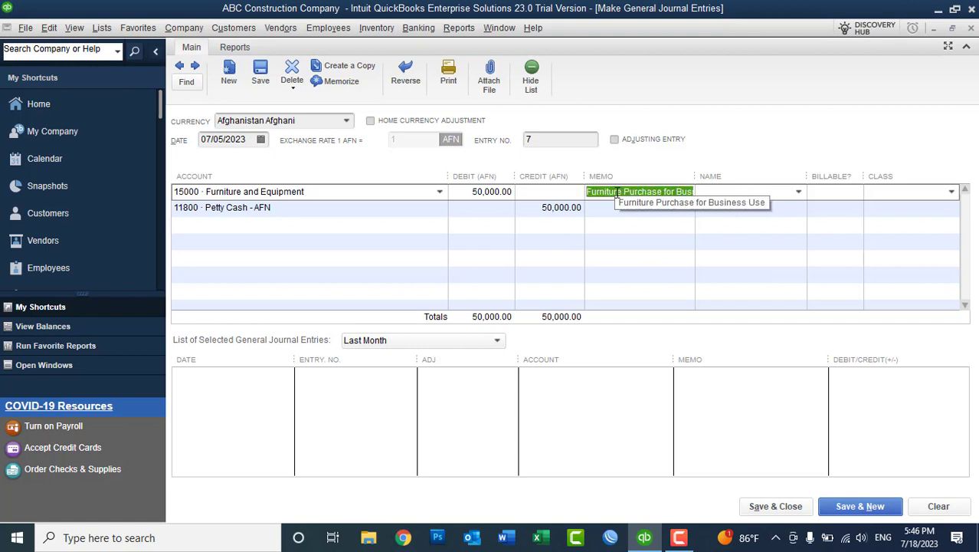
{"action": "left_click", "coordinate": [615, 208]}
{"action": "key", "text": "ctrl+v"}
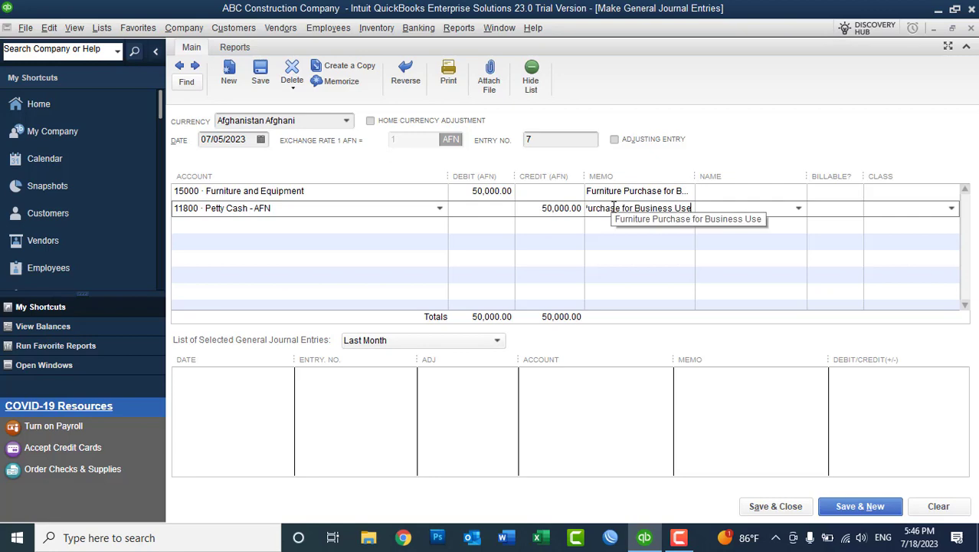
Save and close the furniture entry without assigning classes, and check the Petty Cash - AFN balance in the Chart of Accounts.
{"action": "left_click", "coordinate": [774, 504]}
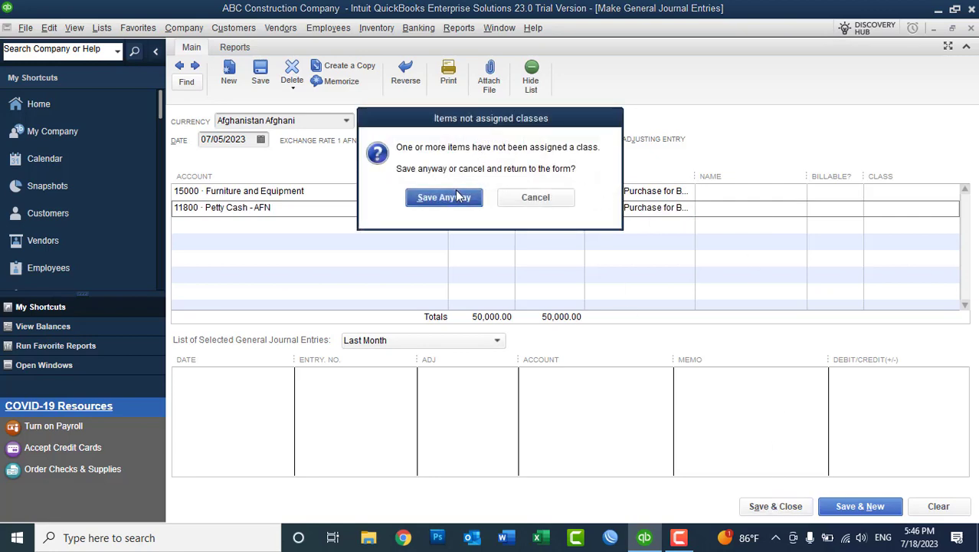
{"action": "left_click", "coordinate": [455, 197]}
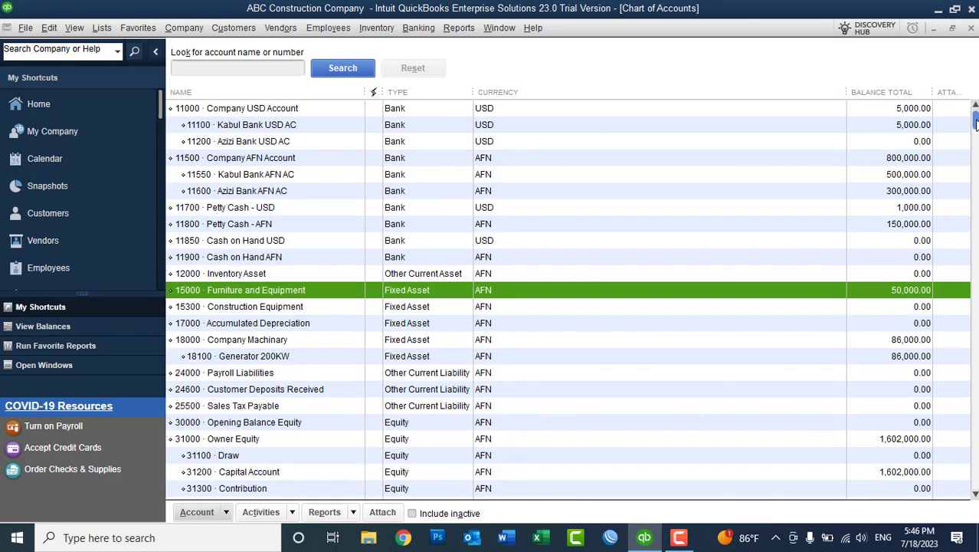
{"action": "left_click", "coordinate": [977, 264]}
{"action": "left_click", "coordinate": [243, 225]}
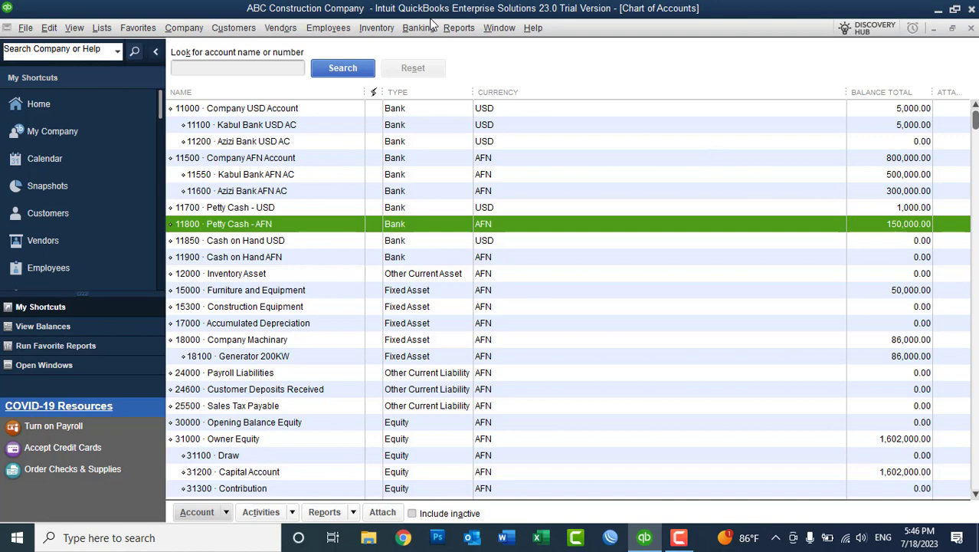
Run the Balance Sheet Standard report for all dates, review the current and fixed asset balances, and close the report.
{"action": "left_click", "coordinate": [459, 27]}
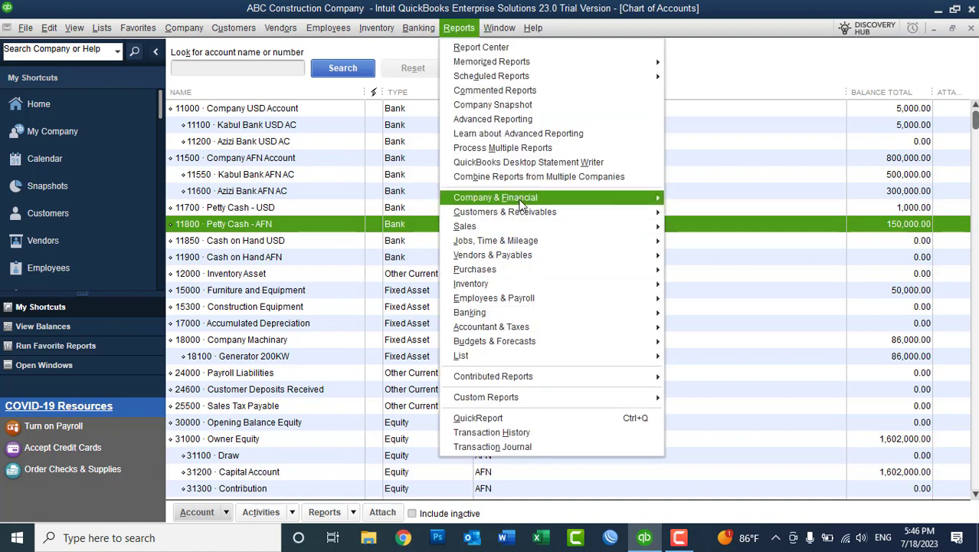
{"action": "mouse_move", "coordinate": [521, 201]}
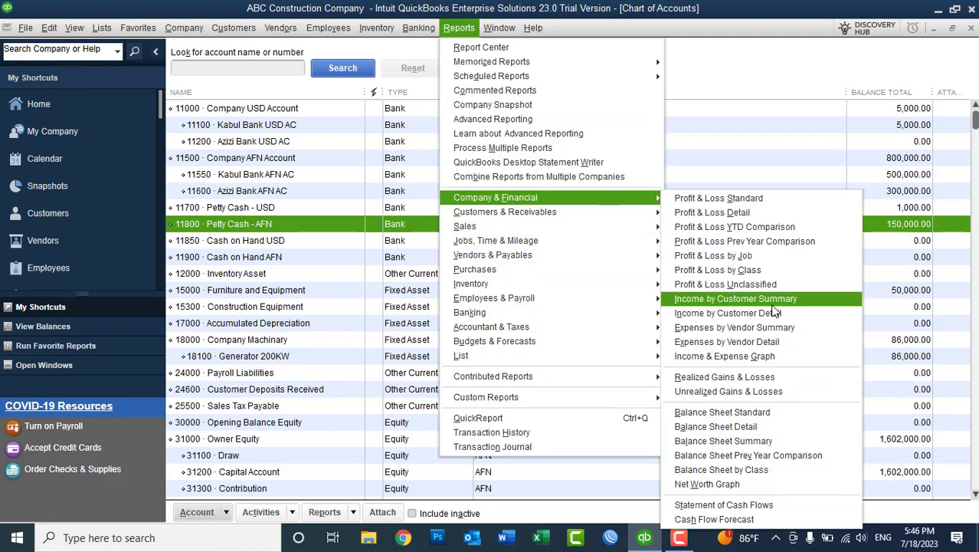
{"action": "left_click", "coordinate": [741, 412]}
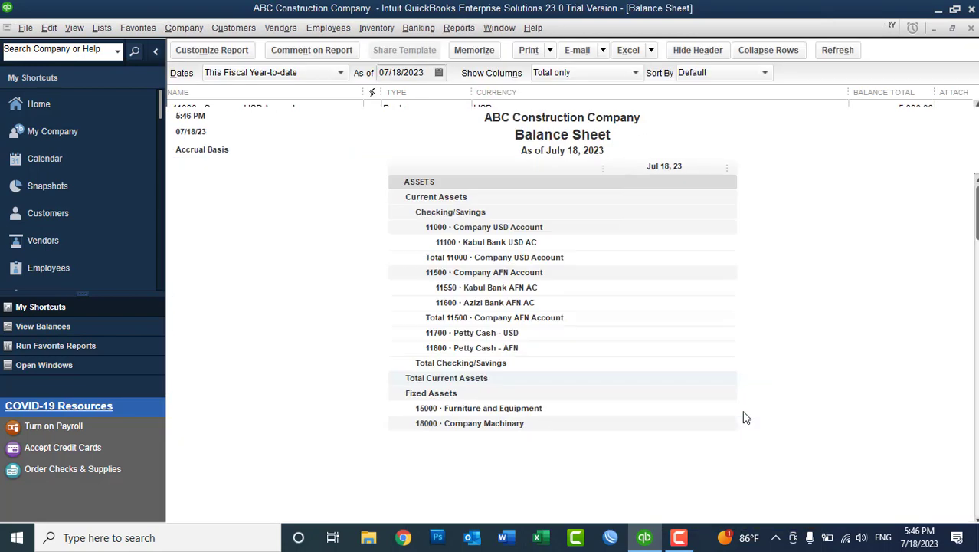
{"action": "left_click", "coordinate": [420, 230]}
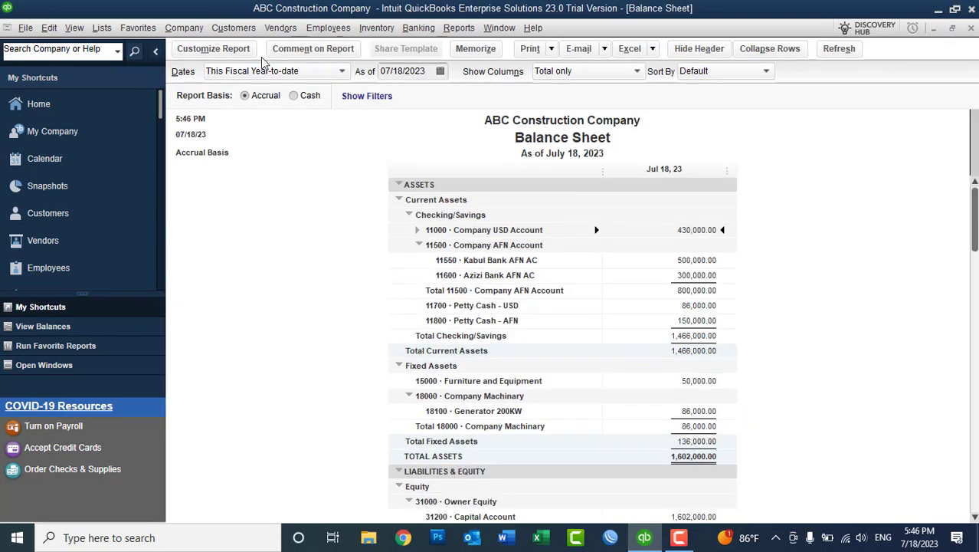
{"action": "left_click", "coordinate": [439, 71]}
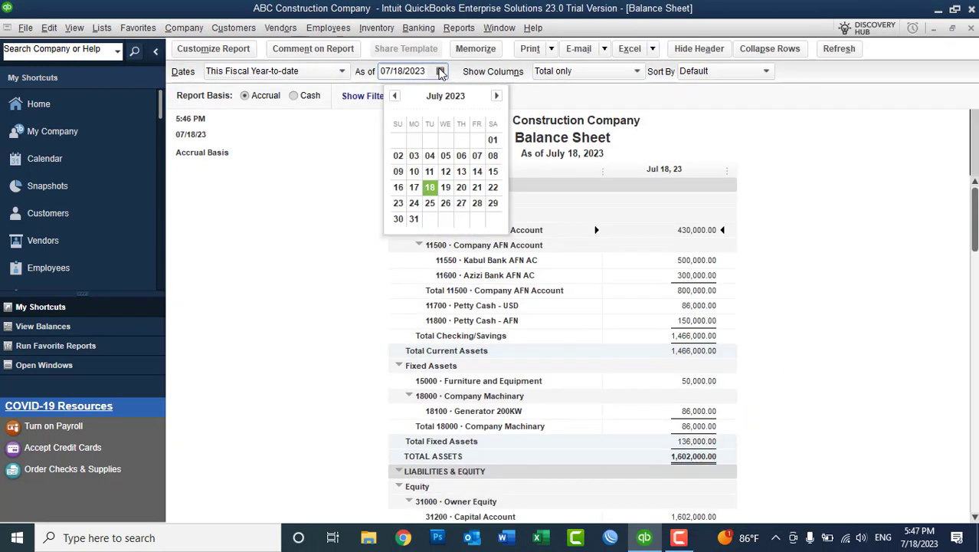
{"action": "left_click", "coordinate": [260, 72]}
{"action": "scroll", "coordinate": [272, 99], "scroll_direction": "up", "scroll_amount": 2}
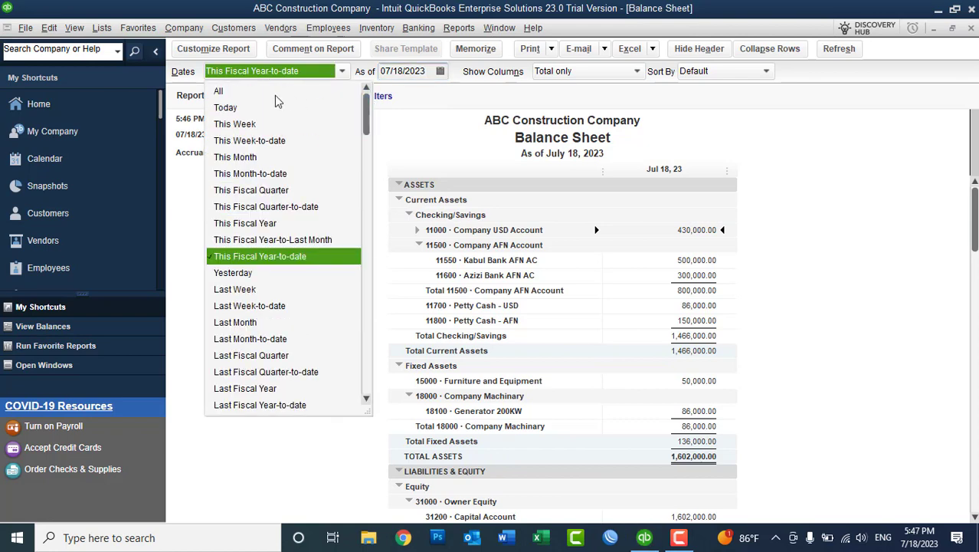
{"action": "left_click", "coordinate": [253, 92]}
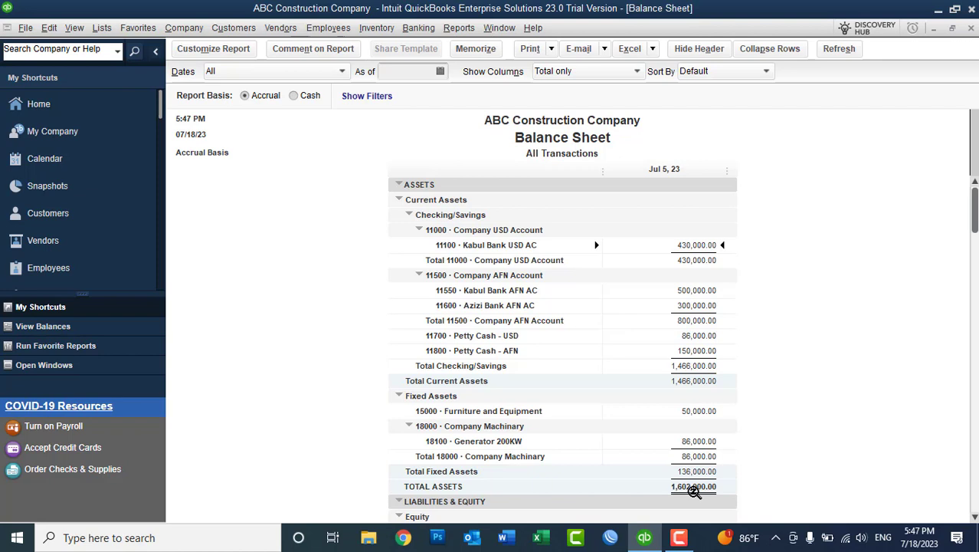
{"action": "left_click", "coordinate": [971, 29]}
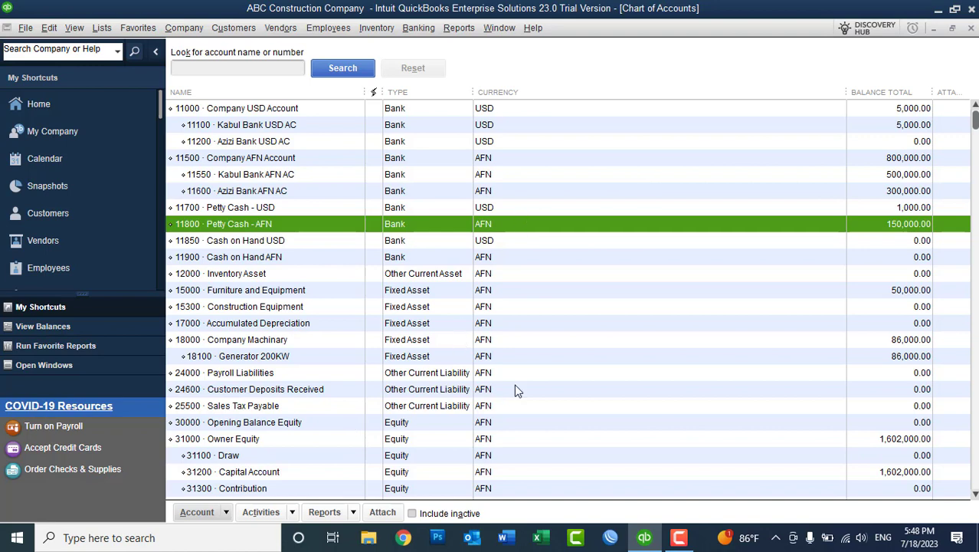
Add a new Income account named "Construction Income" to the Chart of Accounts.
{"action": "left_click", "coordinate": [976, 469]}
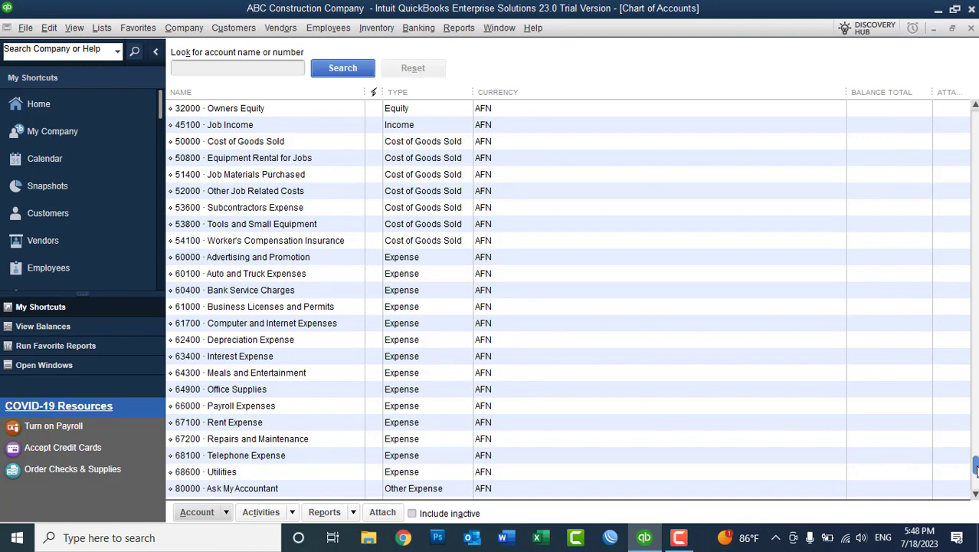
{"action": "left_click", "coordinate": [383, 129]}
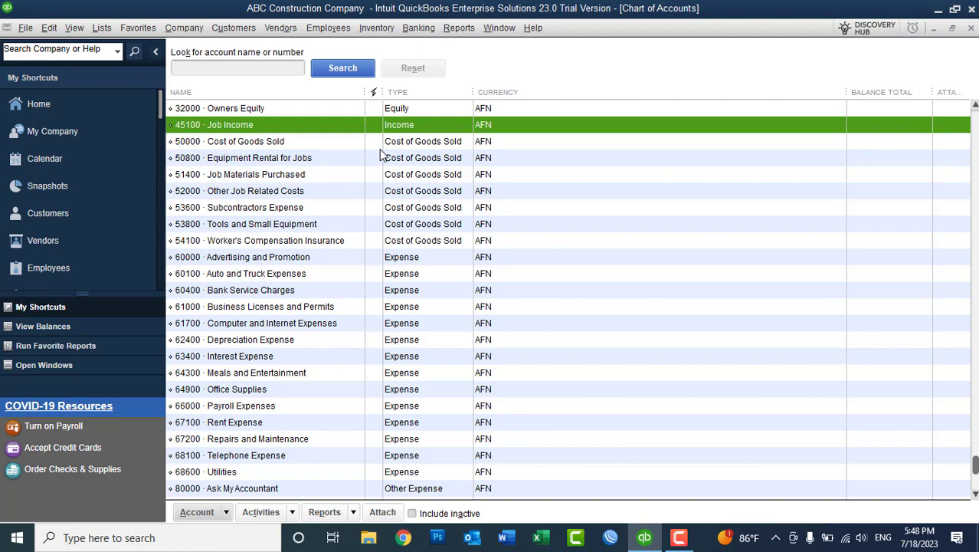
{"action": "right_click", "coordinate": [548, 207]}
{"action": "left_click", "coordinate": [556, 246]}
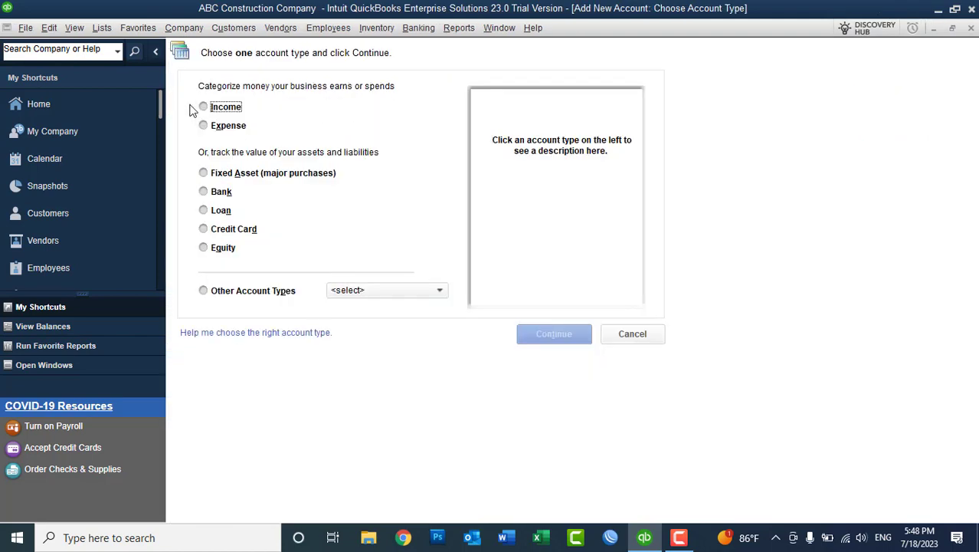
{"action": "left_click", "coordinate": [226, 108]}
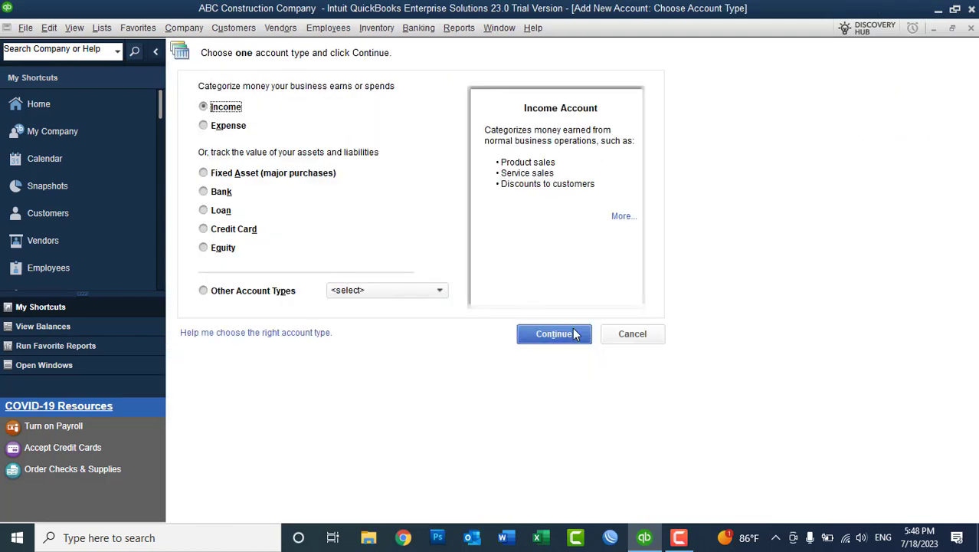
{"action": "left_click", "coordinate": [554, 333]}
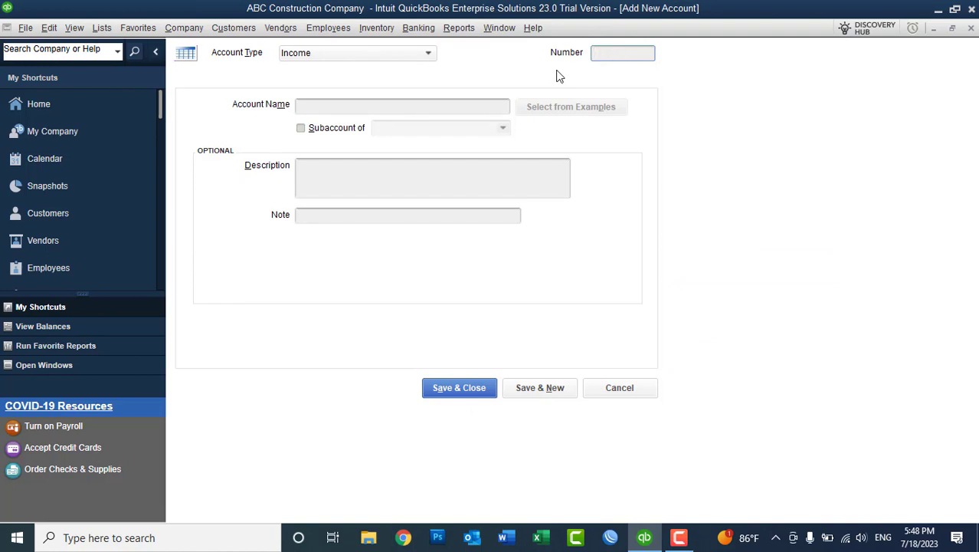
{"action": "left_click", "coordinate": [398, 107]}
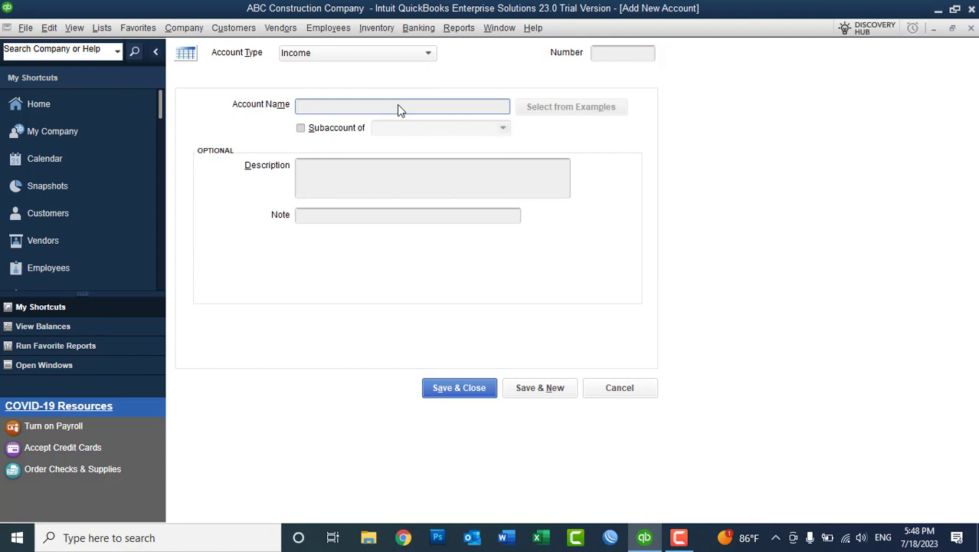
{"action": "type", "text": "Construction Income"}
{"action": "left_click", "coordinate": [459, 388]}
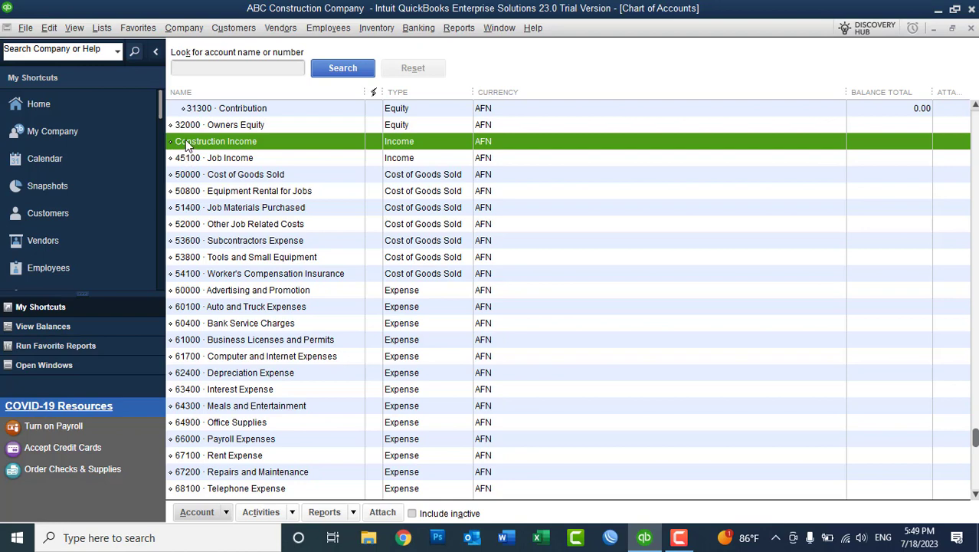
Assign account number 45000 to the Construction Income account and save it.
{"action": "right_click", "coordinate": [189, 144]}
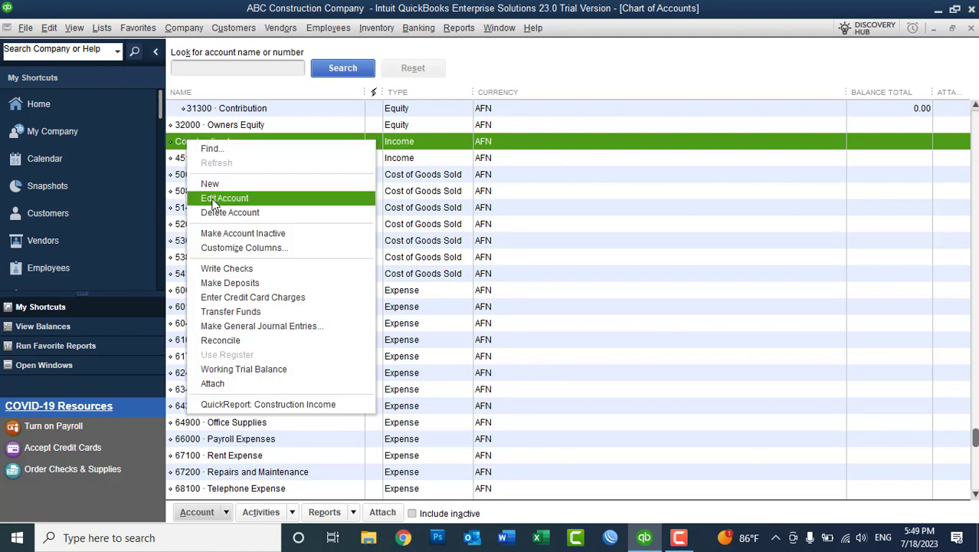
{"action": "left_click", "coordinate": [219, 195]}
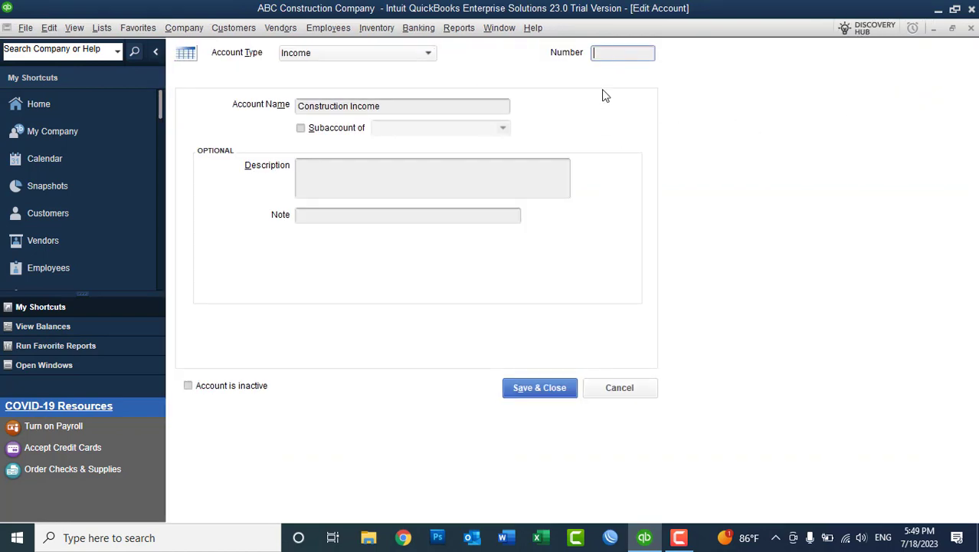
{"action": "type", "text": "45000"}
{"action": "left_click", "coordinate": [522, 389]}
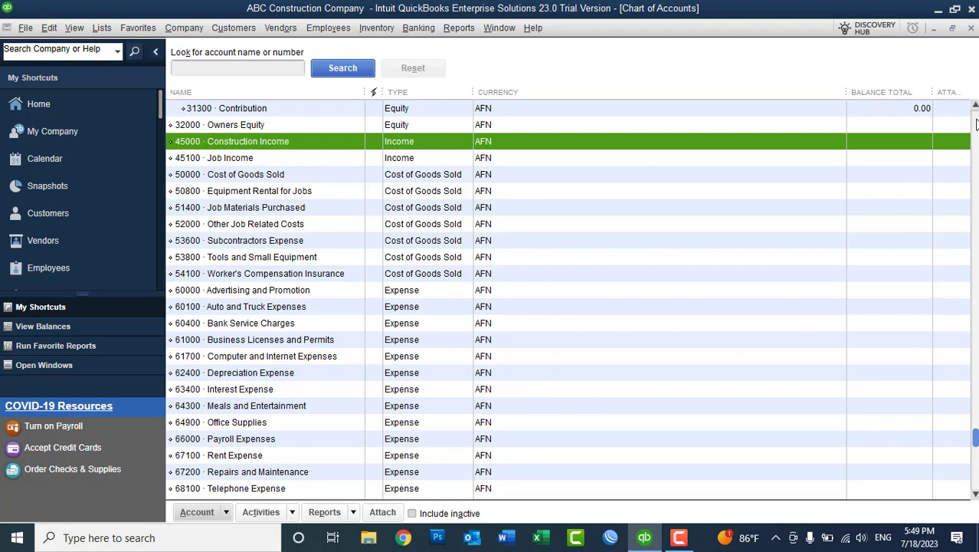
Start a new general journal entry in Afghanistan Afghani dated 07/06/2023.
{"action": "left_click", "coordinate": [195, 31]}
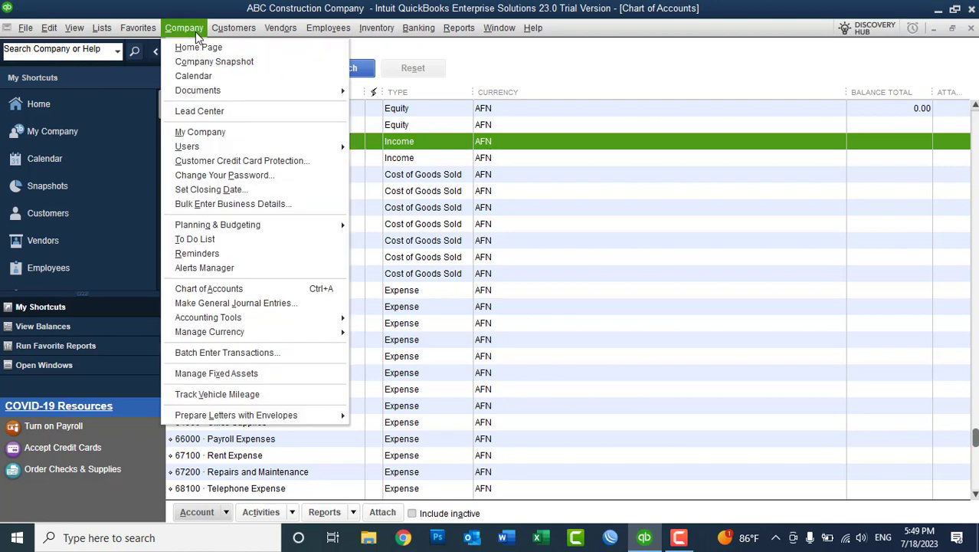
{"action": "left_click", "coordinate": [247, 304]}
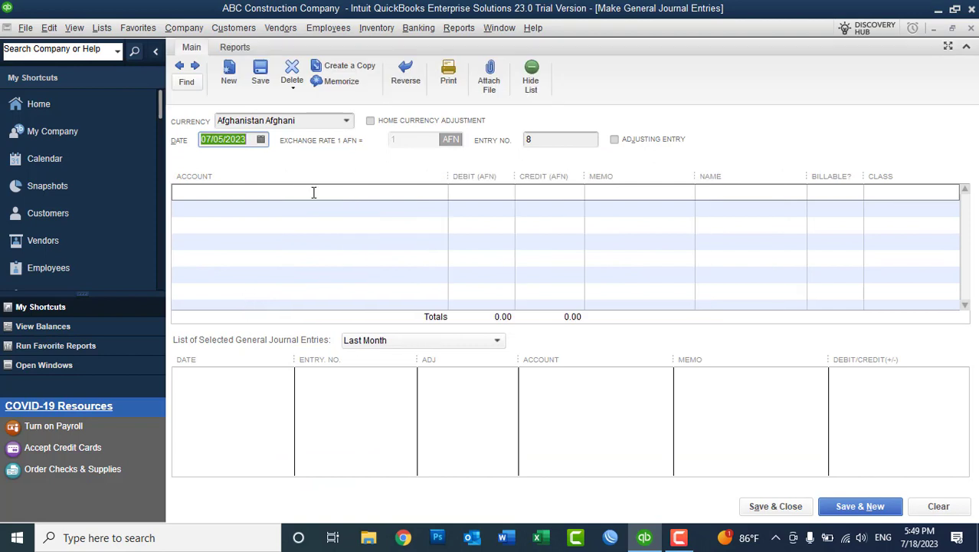
{"action": "left_click", "coordinate": [347, 123]}
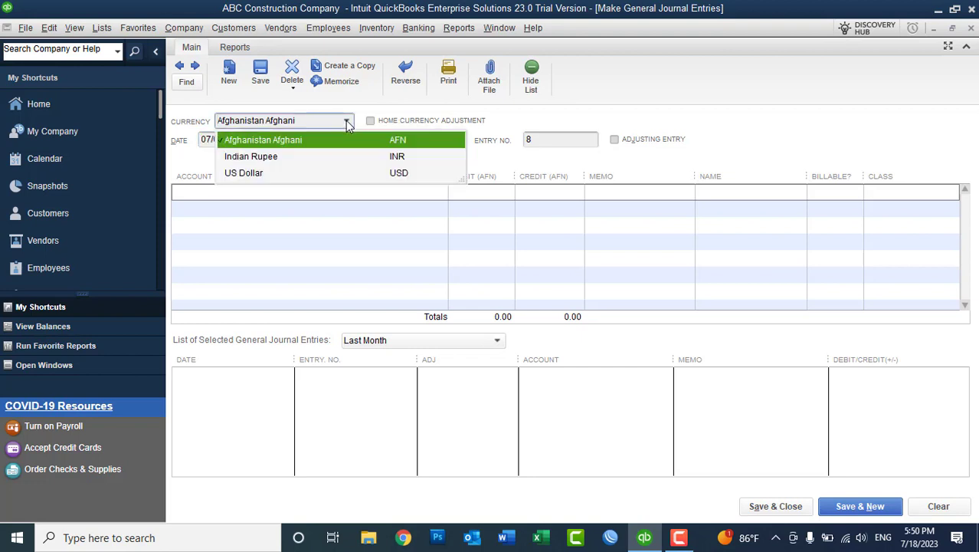
{"action": "left_click", "coordinate": [301, 143]}
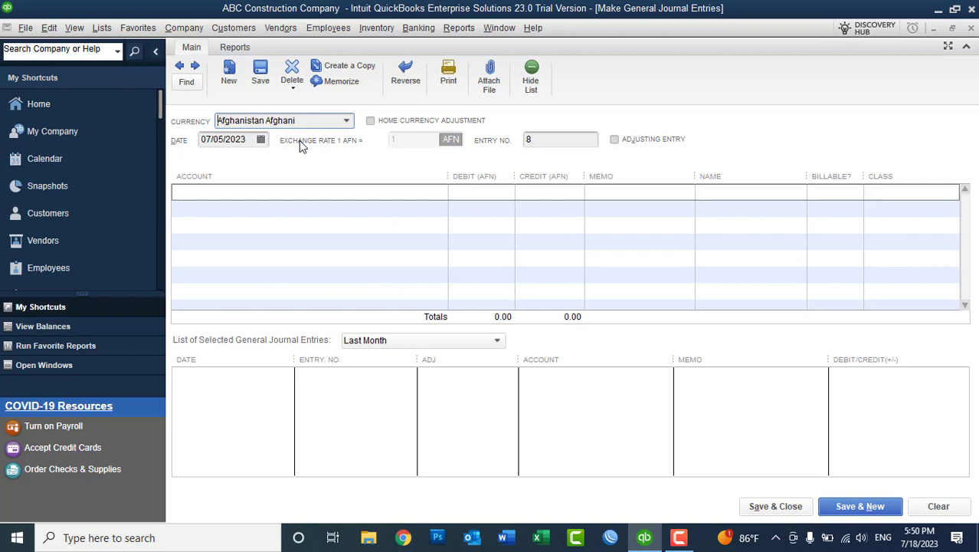
{"action": "left_click", "coordinate": [262, 140]}
{"action": "left_click", "coordinate": [282, 223]}
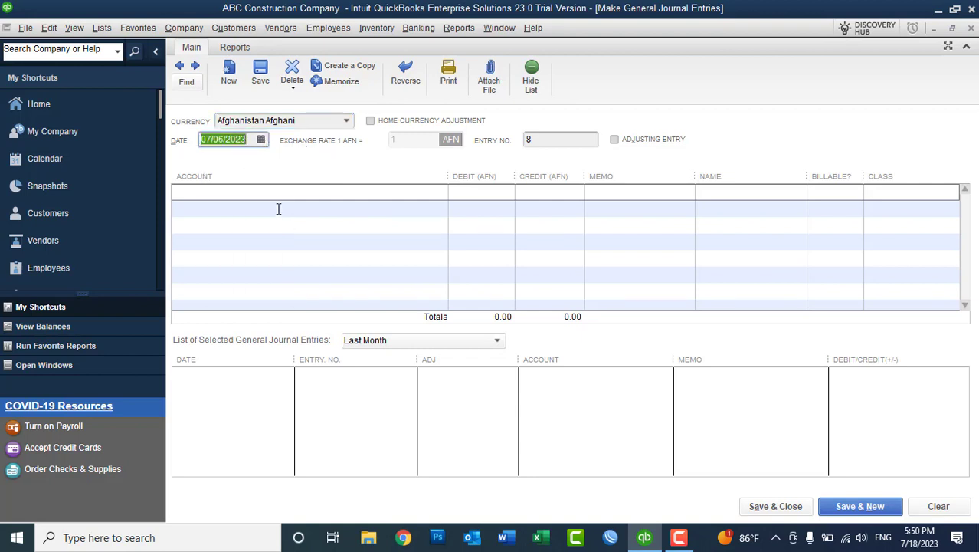
Check the Azizi Bank AFN and USD account balances in the Company Snapshot, and return to the journal entry.
{"action": "left_click", "coordinate": [376, 192]}
{"action": "left_click", "coordinate": [440, 193]}
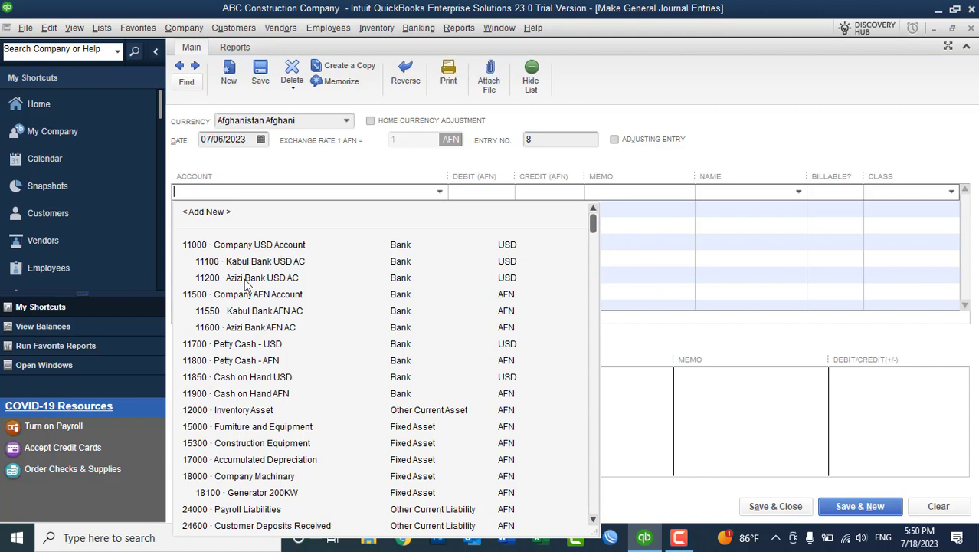
{"action": "left_click", "coordinate": [107, 28]}
{"action": "mouse_move", "coordinate": [143, 23]}
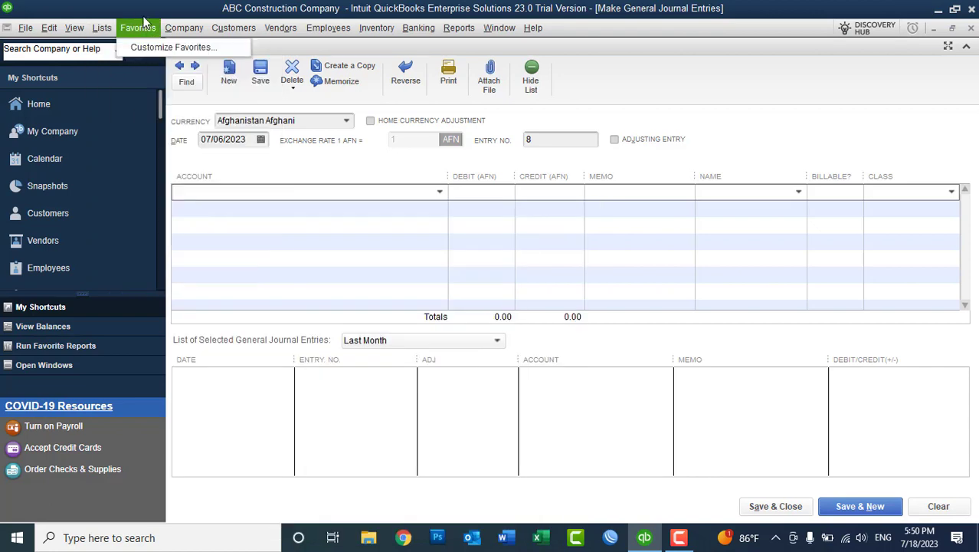
{"action": "left_click", "coordinate": [58, 189]}
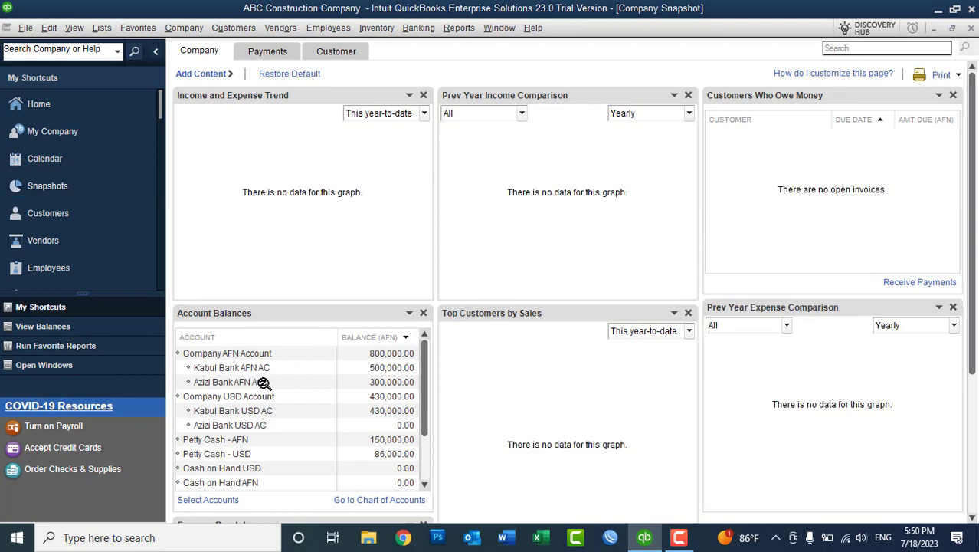
{"action": "left_click", "coordinate": [263, 383]}
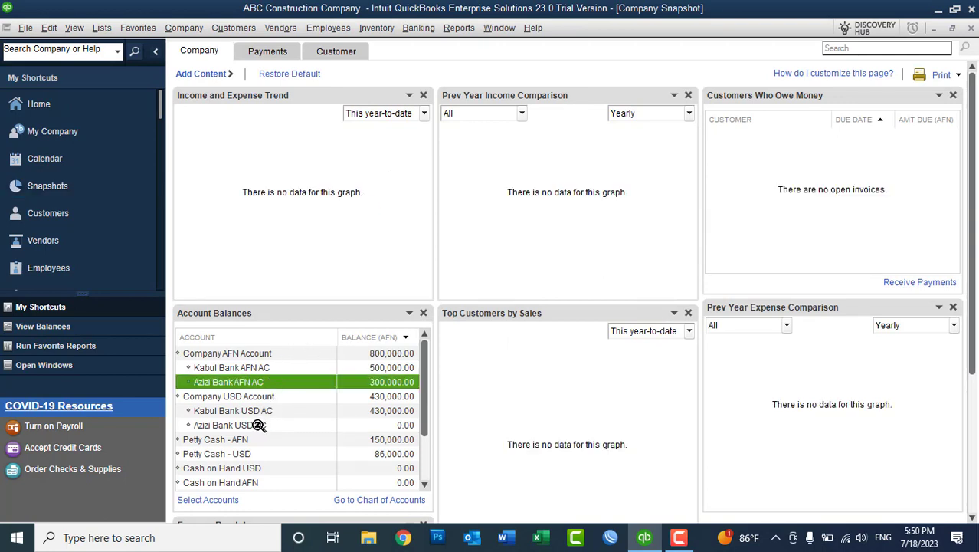
{"action": "left_click", "coordinate": [225, 426]}
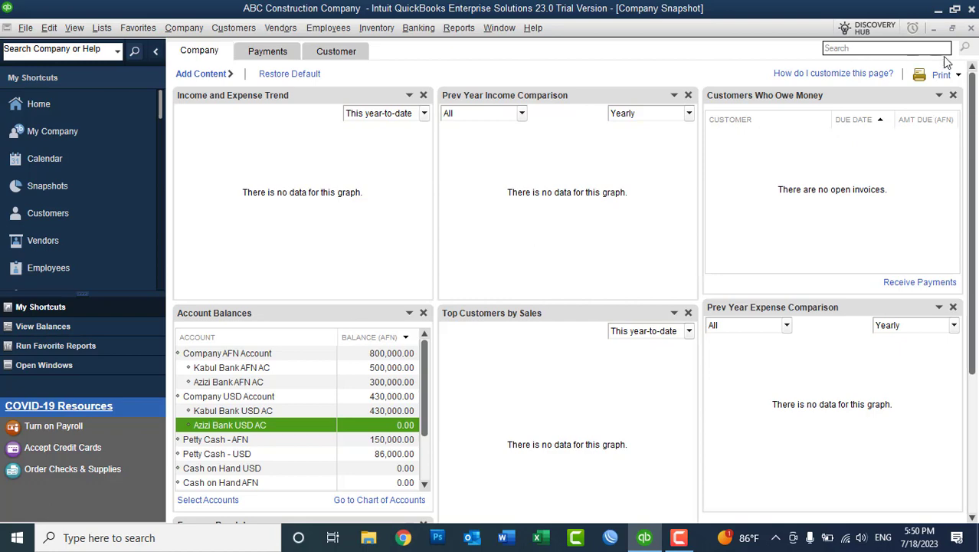
{"action": "left_click", "coordinate": [971, 29]}
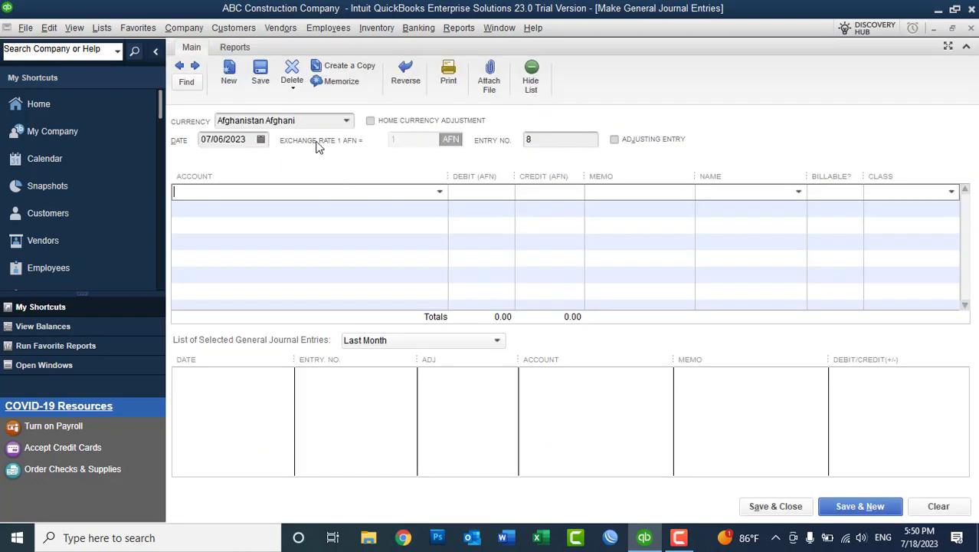
Debit 200,000 AFN to the 11600 Azizi Bank AFN AC account on the entry's first line.
{"action": "left_click", "coordinate": [439, 192]}
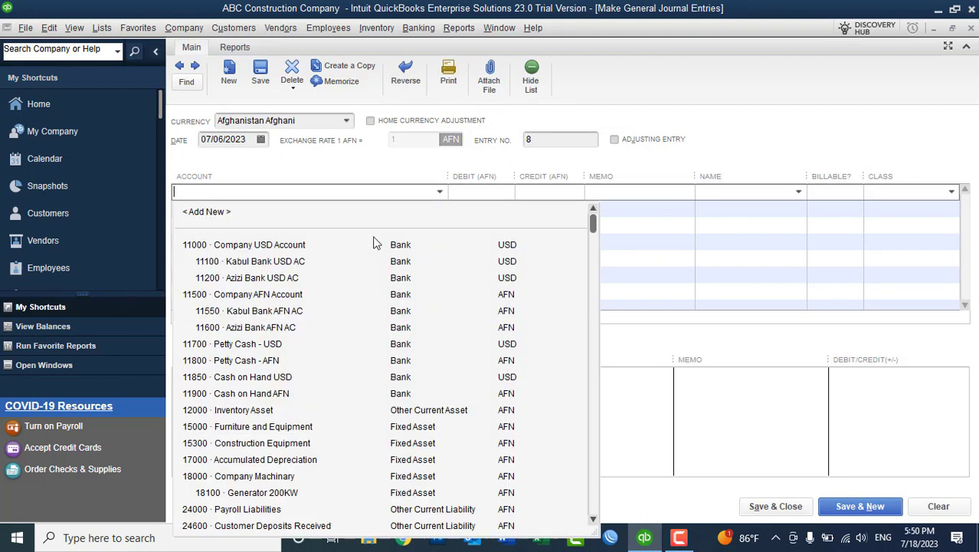
{"action": "left_click", "coordinate": [275, 326]}
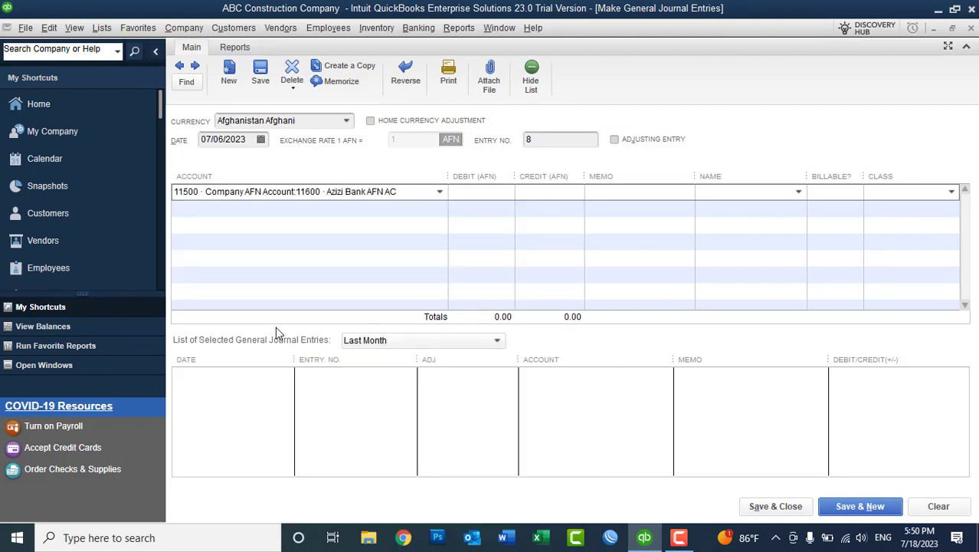
{"action": "left_click", "coordinate": [481, 192]}
{"action": "type", "text": "200000"}
{"action": "key", "text": "Tab"}
Choose 45000 Construction Income as the account for the 200,000 AFN credit on the second line.
{"action": "left_click", "coordinate": [417, 208]}
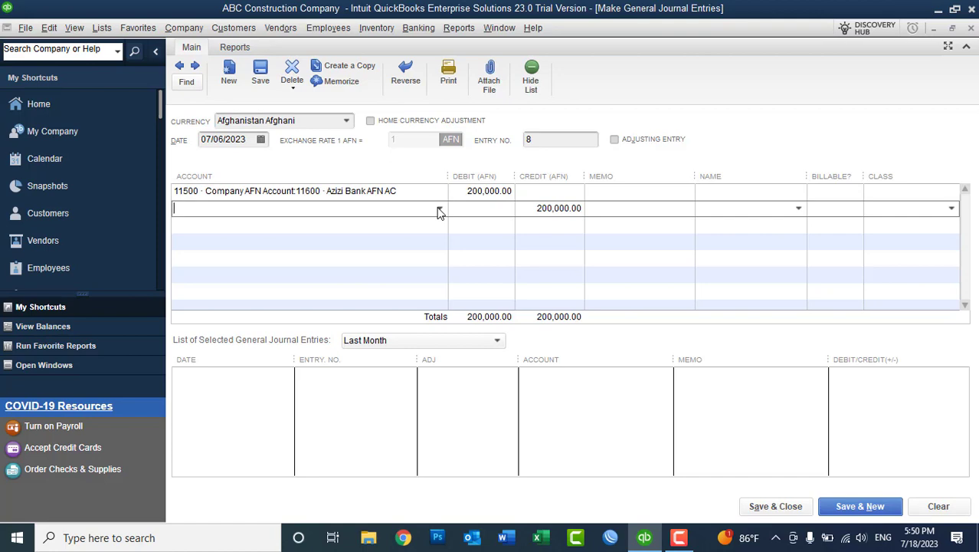
{"action": "left_click", "coordinate": [440, 209]}
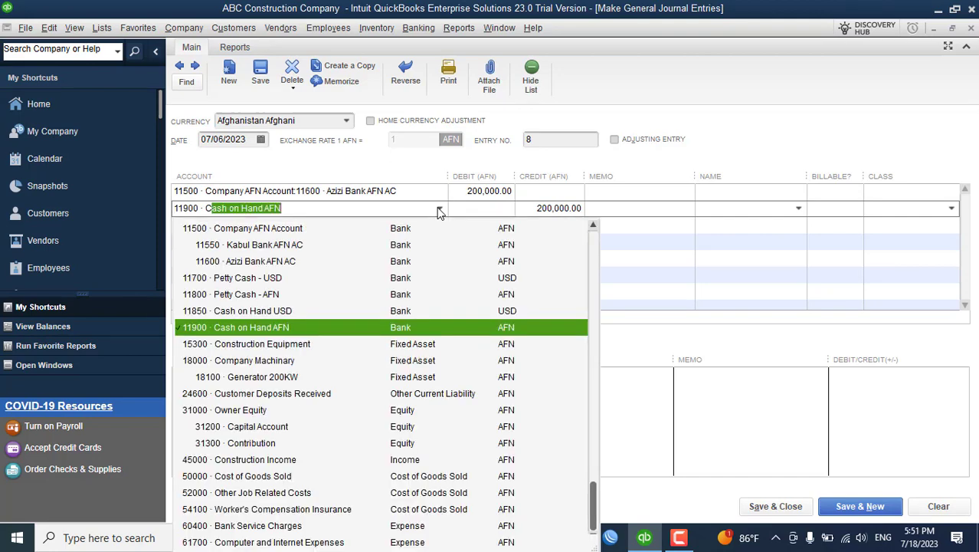
{"action": "type", "text": "Co"}
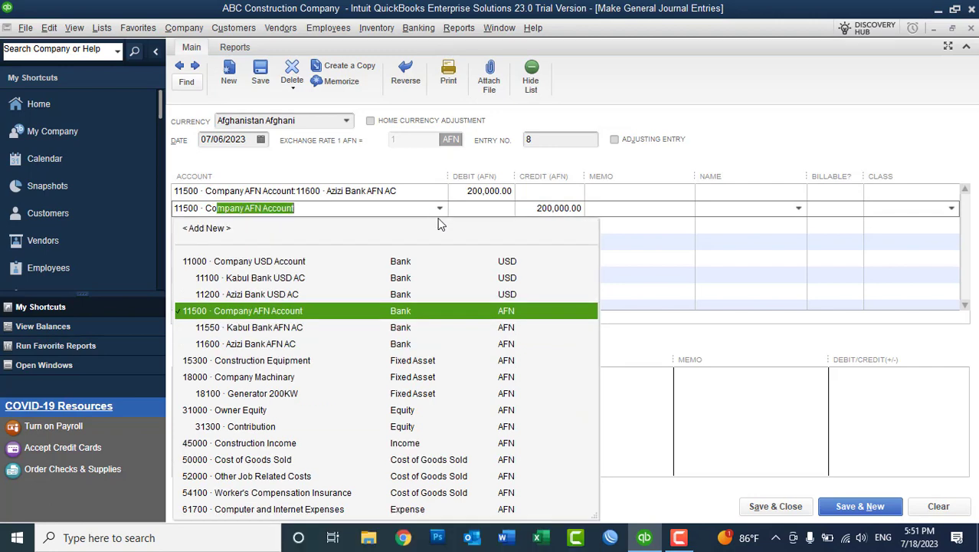
{"action": "type", "text": "nstruction Equipment"}
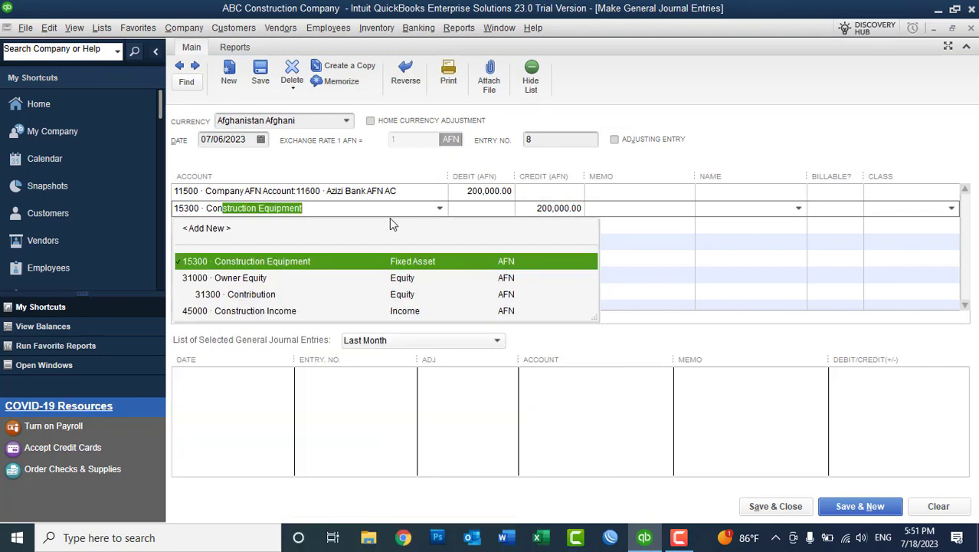
{"action": "left_click", "coordinate": [266, 312]}
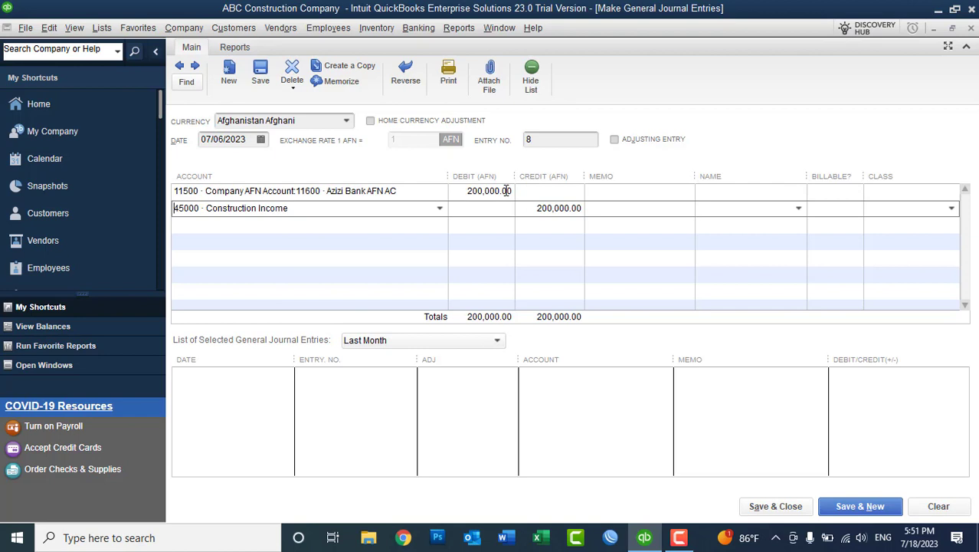
Add the memo "Income Received for Construction" to both lines of the AFN income entry.
{"action": "left_click", "coordinate": [597, 196]}
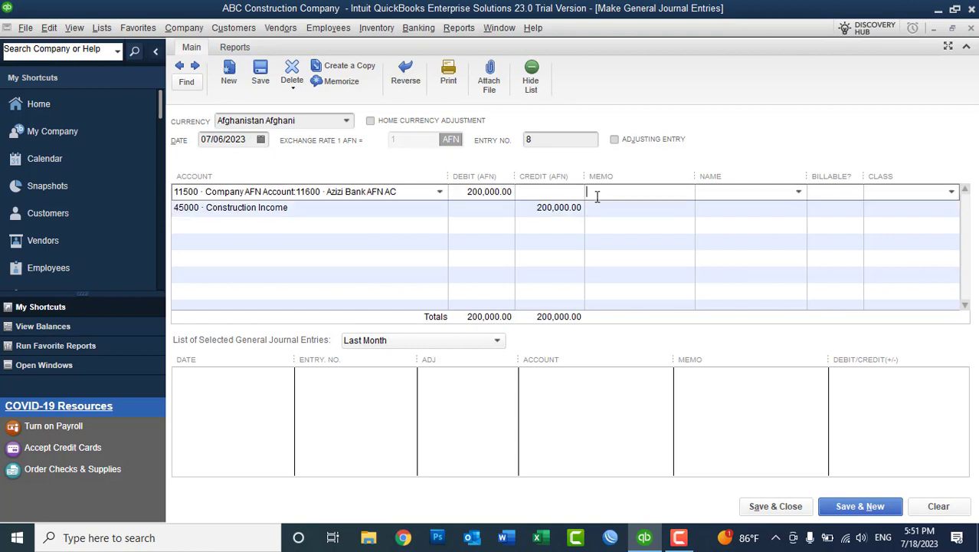
{"action": "type", "text": "Income Received for Construction"}
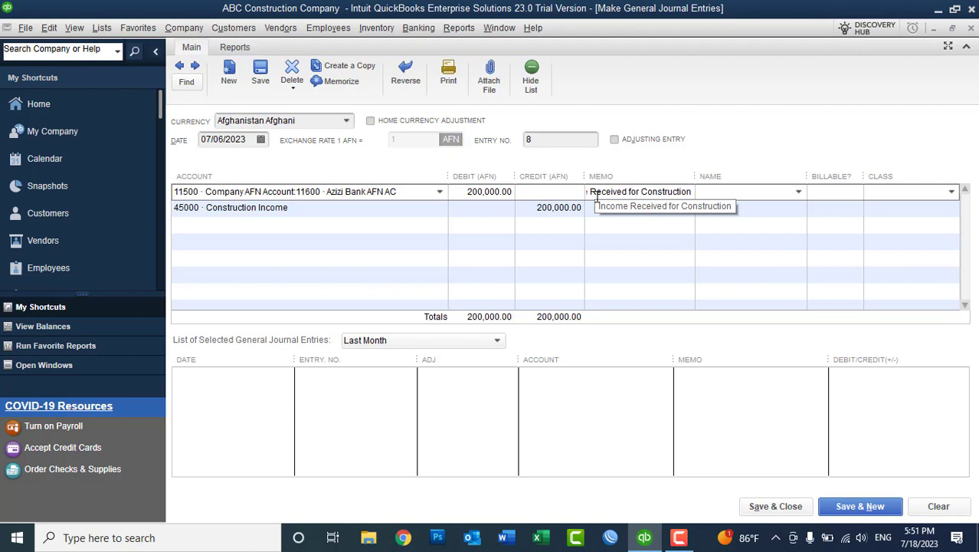
{"action": "left_click_drag", "start_coordinate": [692, 192], "coordinate": [468, 195]}
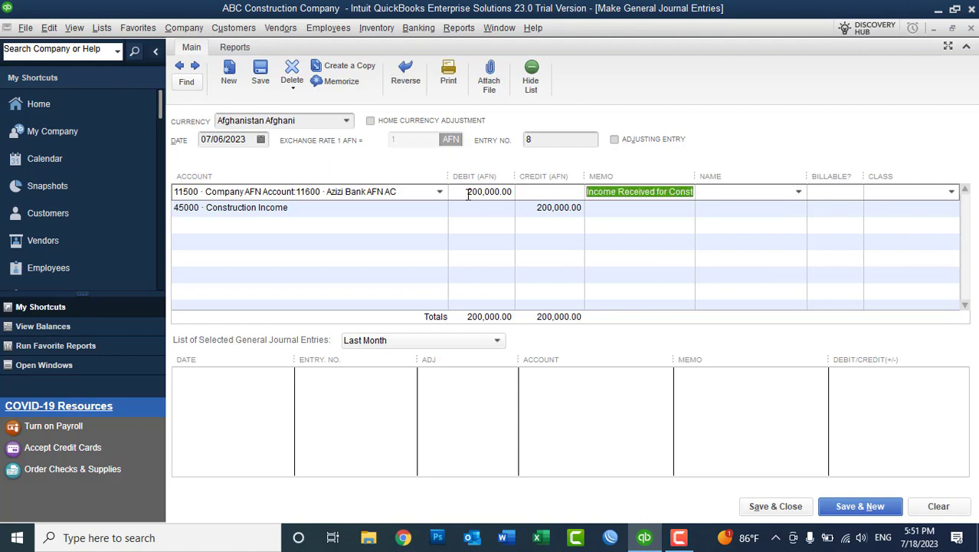
{"action": "key", "text": "ctrl+c"}
{"action": "left_click", "coordinate": [601, 209]}
{"action": "key", "text": "ctrl+v"}
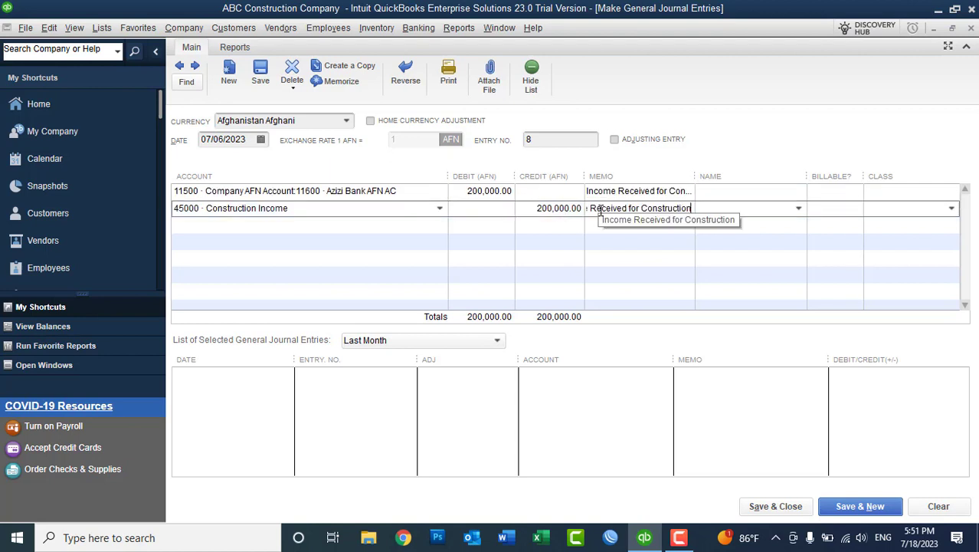
Leave the name blank and save the AFN income entry without assigning classes.
{"action": "left_click", "coordinate": [720, 195]}
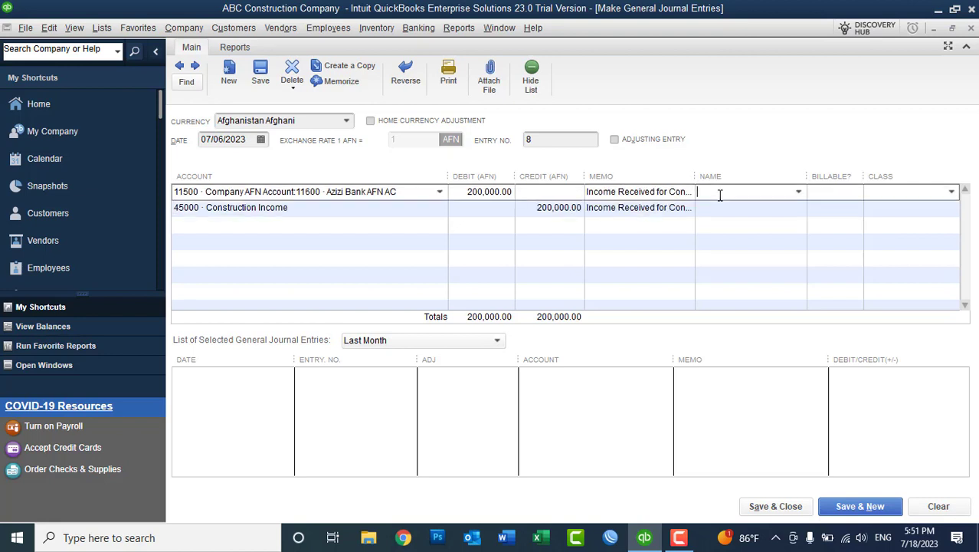
{"action": "left_click", "coordinate": [798, 193]}
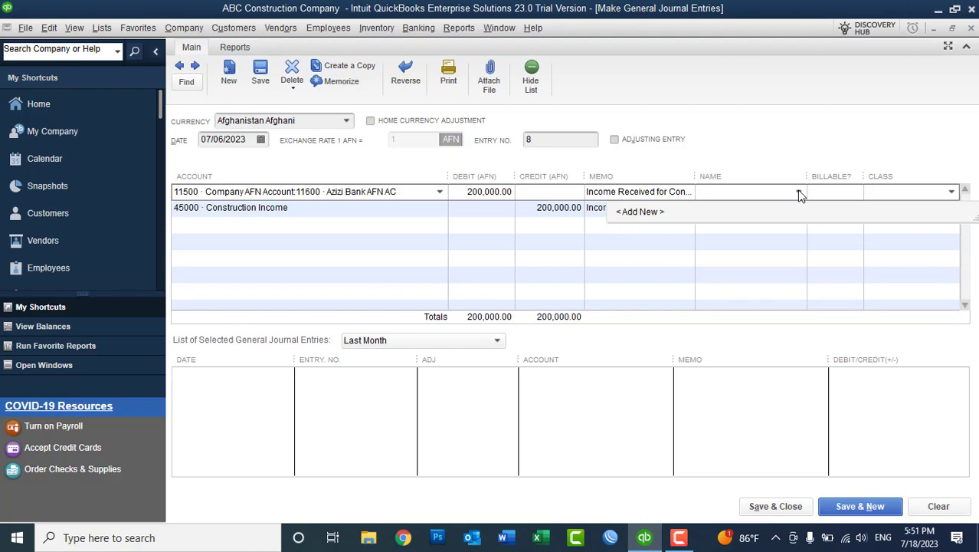
{"action": "left_click", "coordinate": [775, 164]}
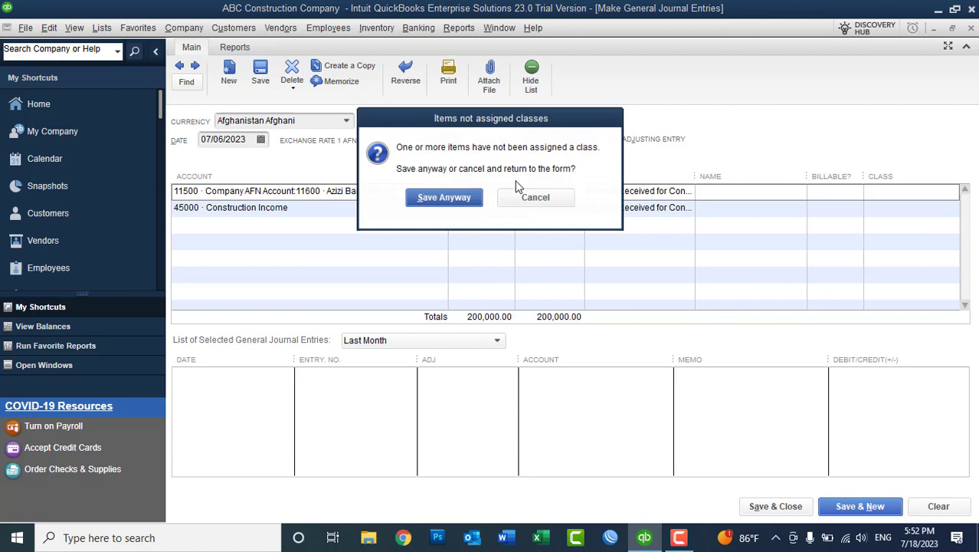
{"action": "left_click", "coordinate": [445, 198]}
Set the new journal entry's currency to US Dollar and debit 2,000 to the 11200 Azizi Bank USD AC account.
{"action": "left_click", "coordinate": [345, 123]}
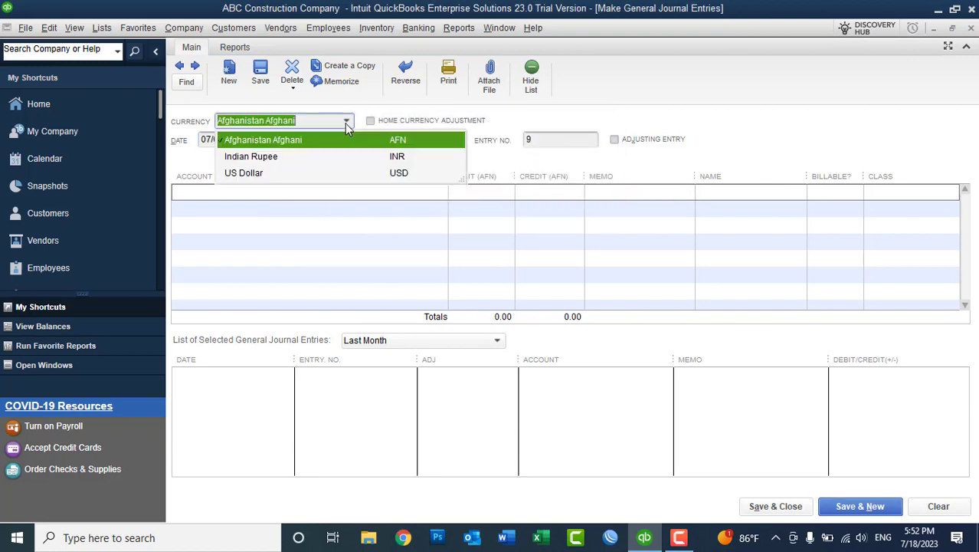
{"action": "left_click", "coordinate": [253, 173]}
{"action": "left_click", "coordinate": [245, 190]}
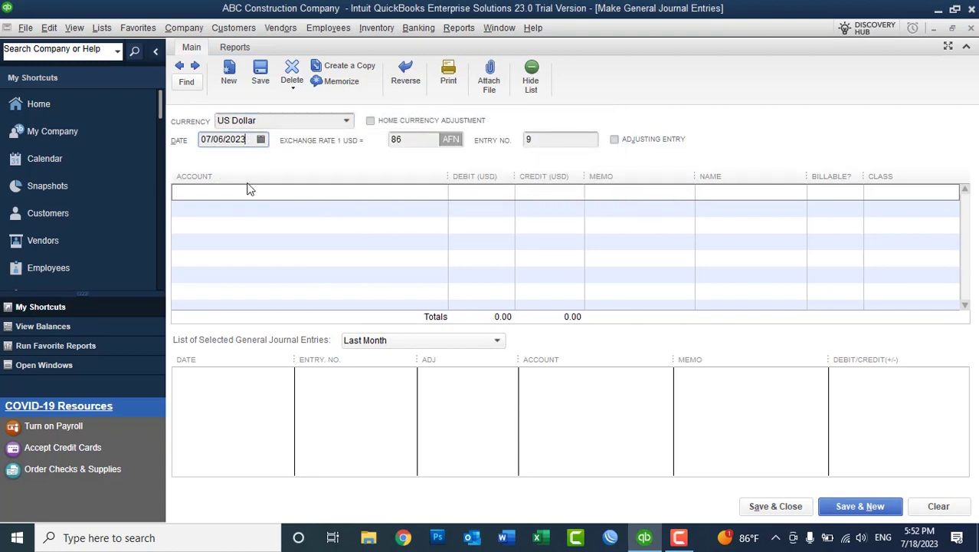
{"action": "left_click", "coordinate": [440, 191]}
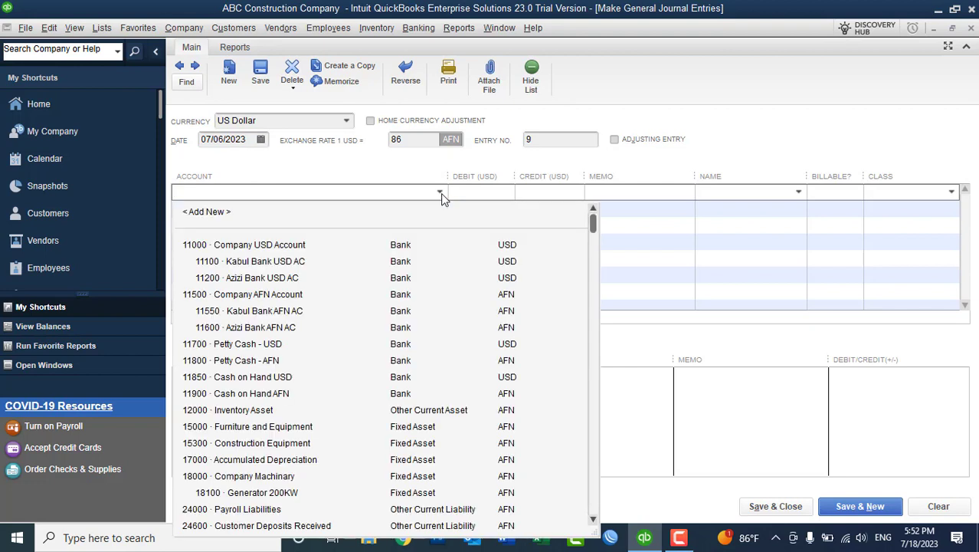
{"action": "left_click", "coordinate": [290, 281]}
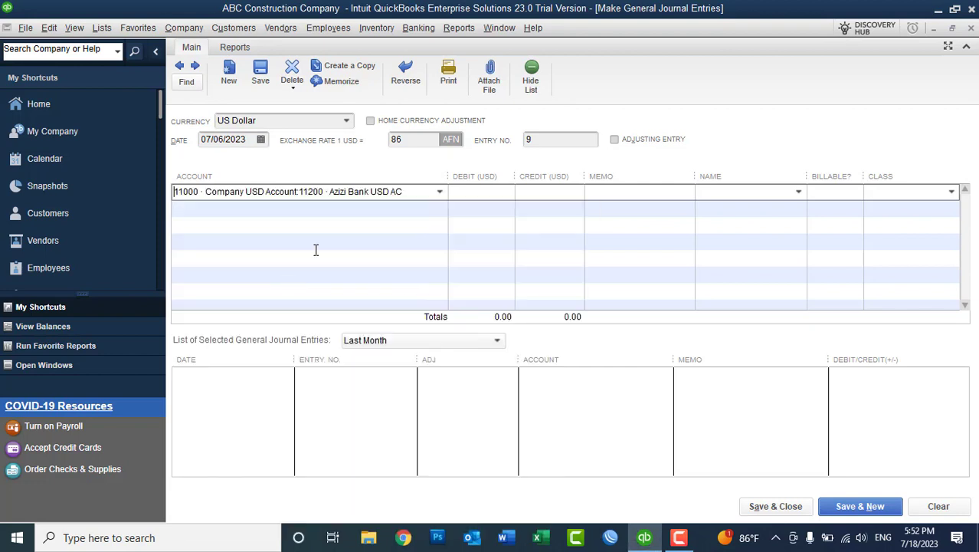
{"action": "left_click", "coordinate": [472, 192]}
{"action": "type", "text": "2000"}
{"action": "key", "text": "Tab"}
Choose 45000 Construction Income as the account for the 2,000 USD credit on the second line.
{"action": "left_click", "coordinate": [429, 208]}
{"action": "type", "text": "Construction Equipment"}
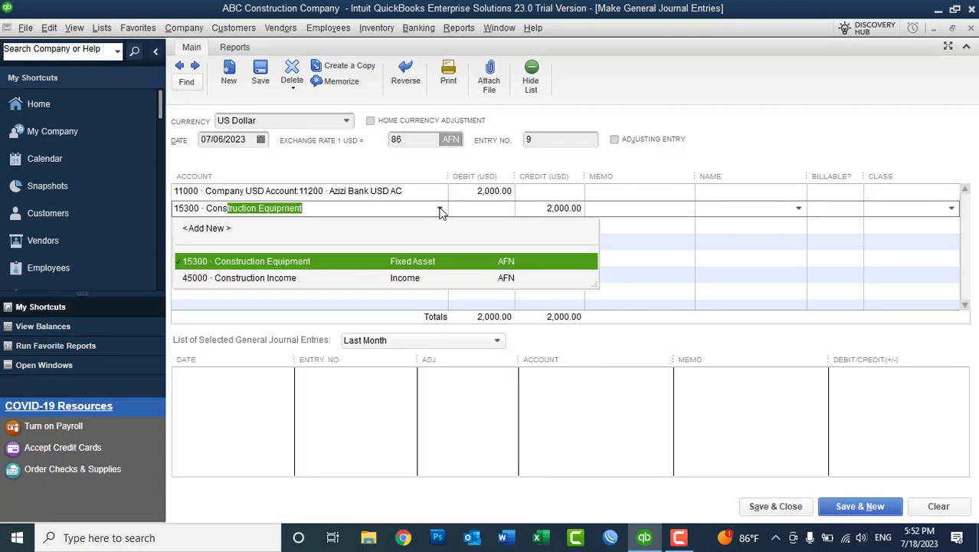
{"action": "left_click", "coordinate": [325, 277]}
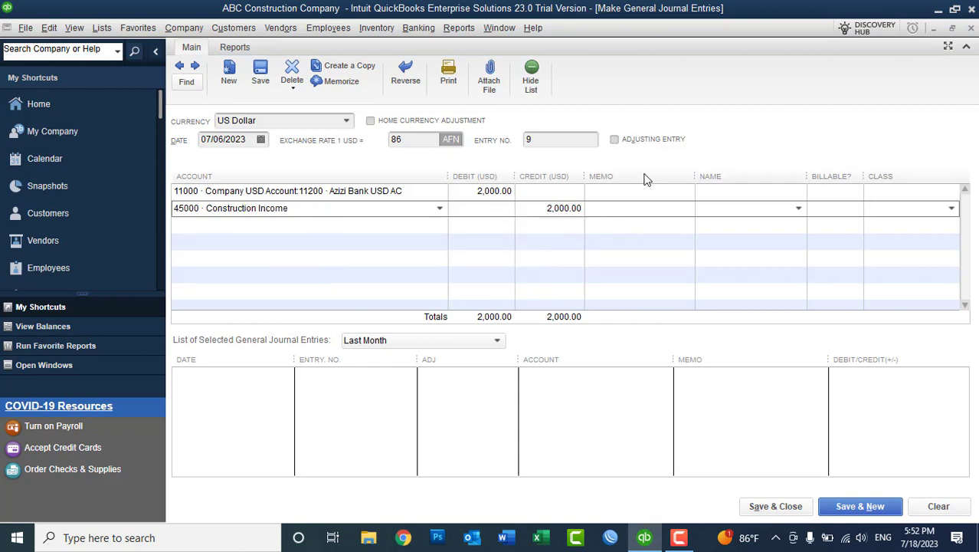
Reuse the memo "Income Received for Construction" on both lines of the USD income entry.
{"action": "left_click", "coordinate": [624, 191]}
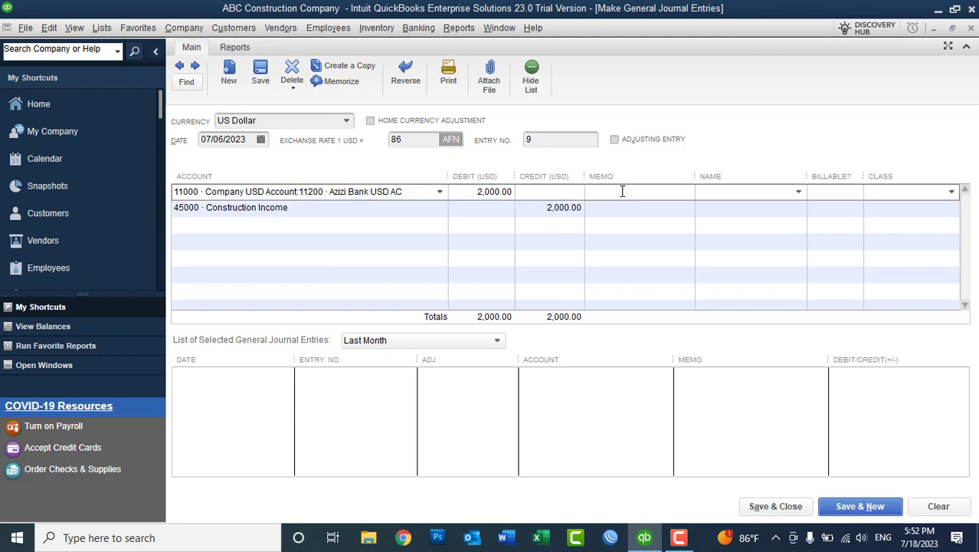
{"action": "key", "text": "ctrl+v"}
{"action": "left_click_drag", "start_coordinate": [623, 197], "coordinate": [481, 197]}
{"action": "left_click", "coordinate": [612, 206]}
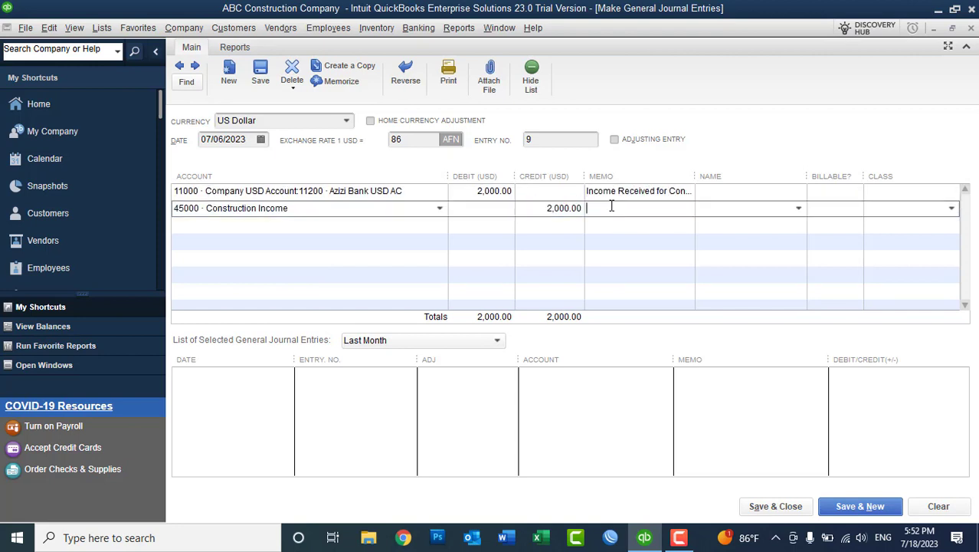
{"action": "key", "text": "ctrl+v"}
Save and close the USD entry without assigning classes, and check the Azizi Bank USD AC balance in the Chart of Accounts.
{"action": "left_click", "coordinate": [783, 507]}
{"action": "left_click", "coordinate": [444, 198]}
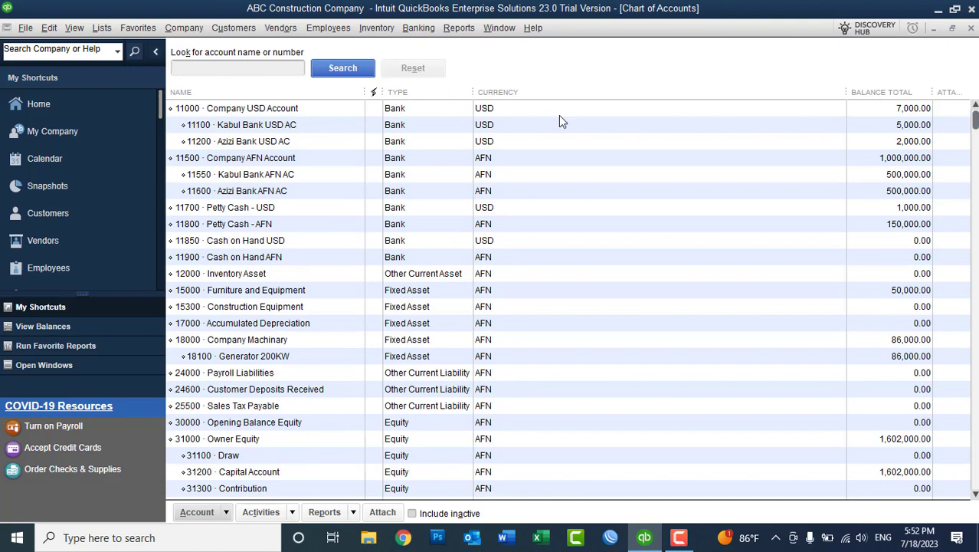
{"action": "left_click", "coordinate": [270, 144]}
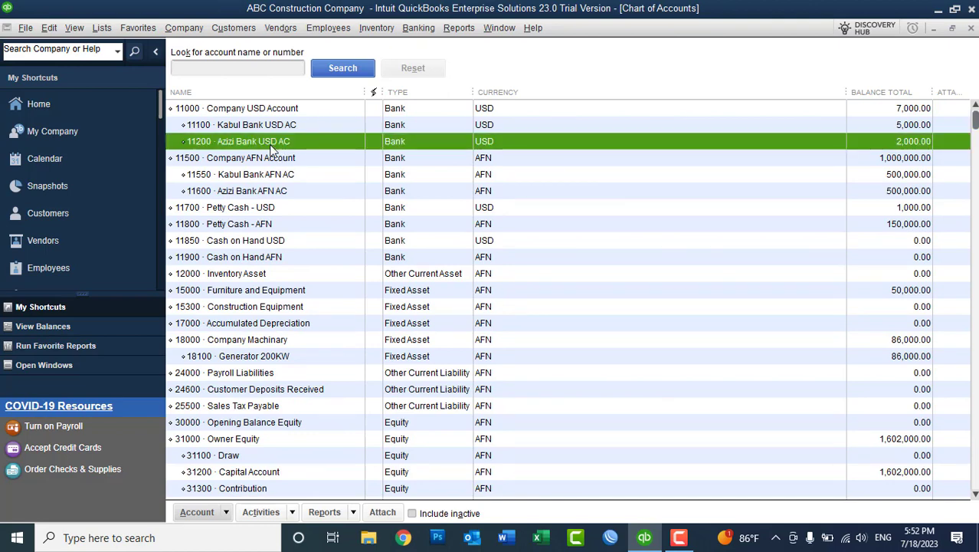
Review the bank and capital accounts, examine the standard balance sheet for all dates, and close both windows.
{"action": "left_click", "coordinate": [237, 195]}
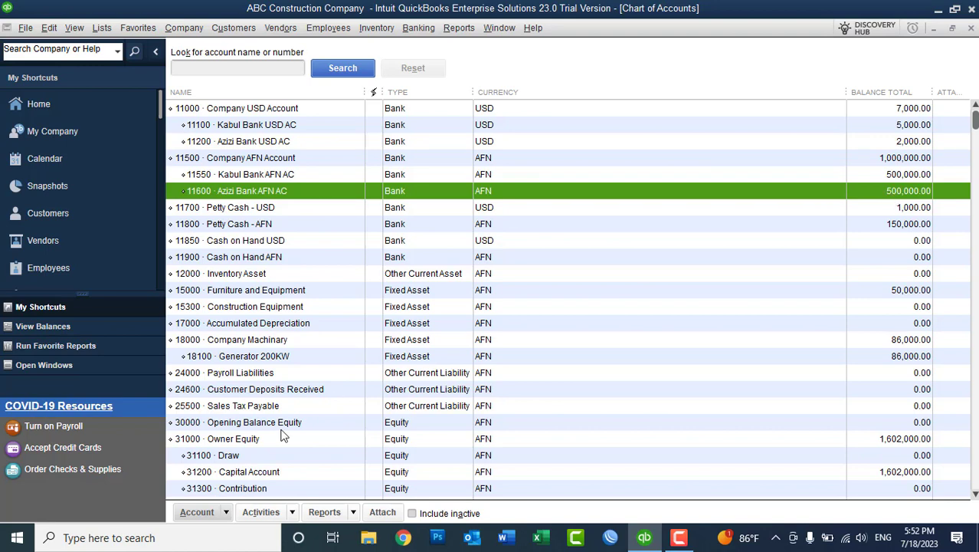
{"action": "left_click", "coordinate": [248, 472]}
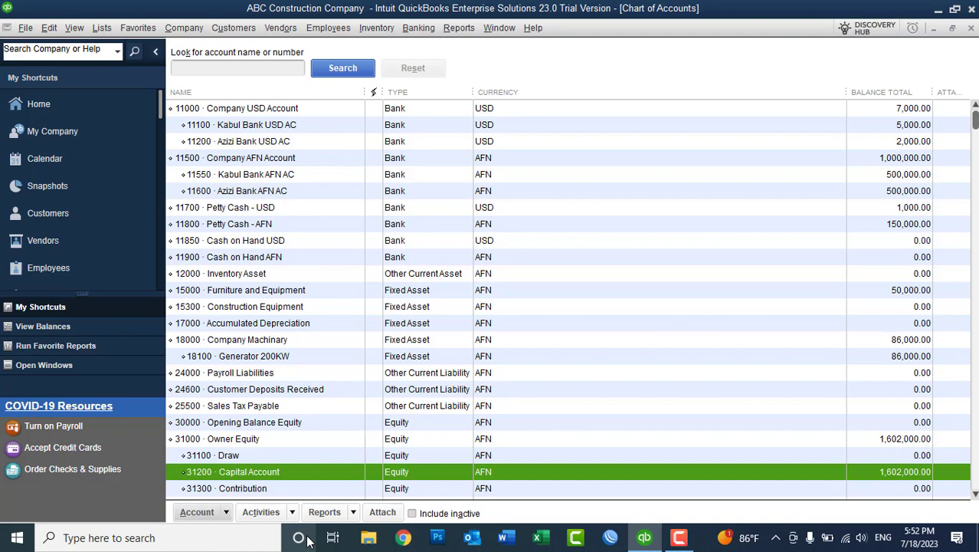
{"action": "left_click", "coordinate": [458, 29]}
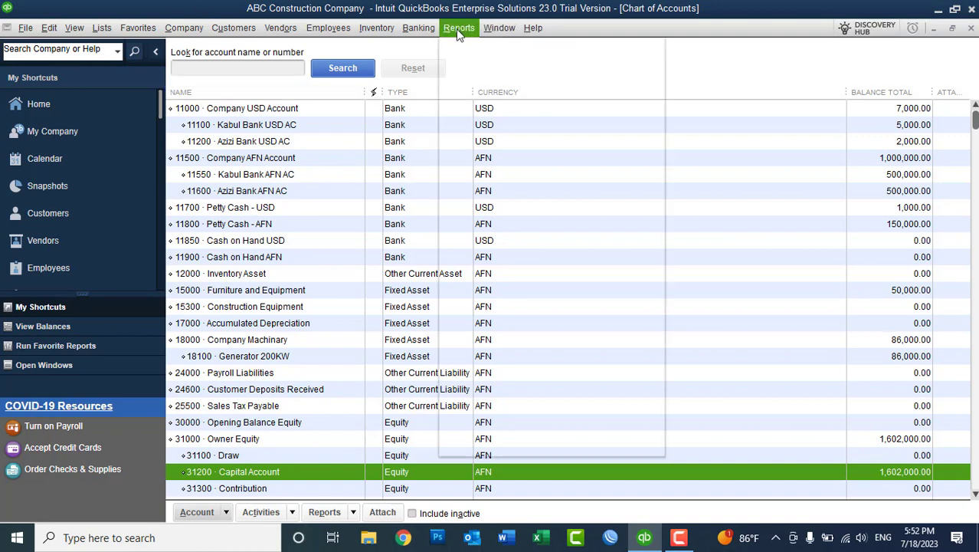
{"action": "mouse_move", "coordinate": [541, 201]}
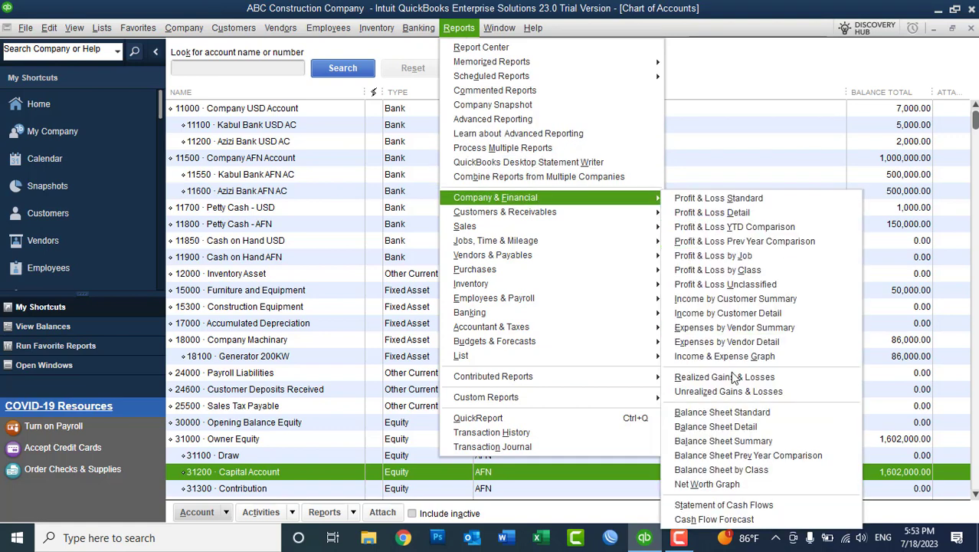
{"action": "left_click", "coordinate": [724, 417]}
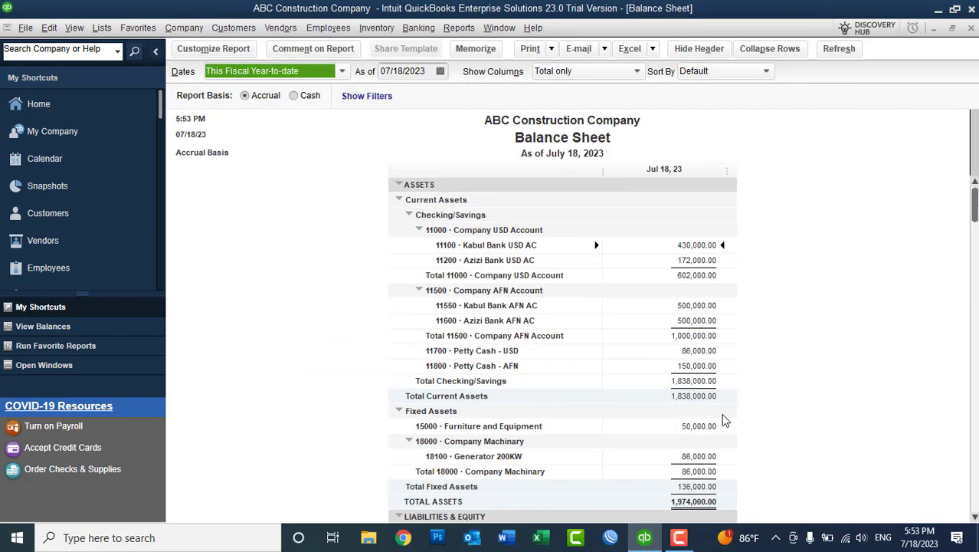
{"action": "key", "text": "a"}
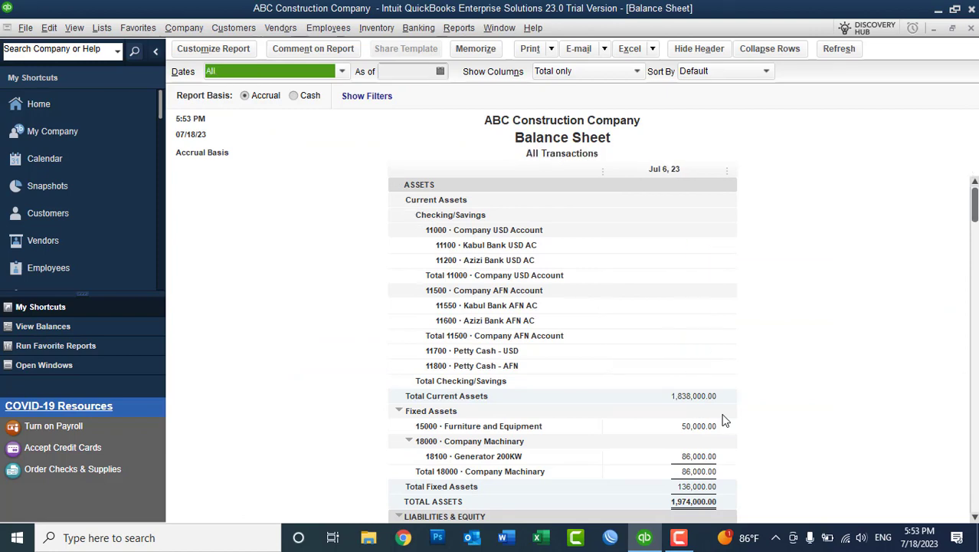
{"action": "scroll", "coordinate": [966, 462], "scroll_direction": "down", "scroll_amount": 3}
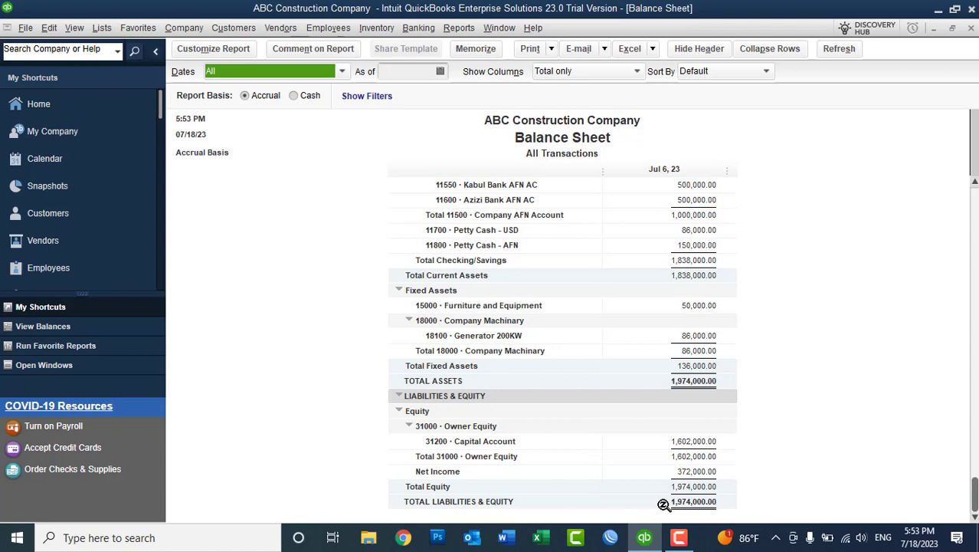
{"action": "left_click", "coordinate": [972, 28]}
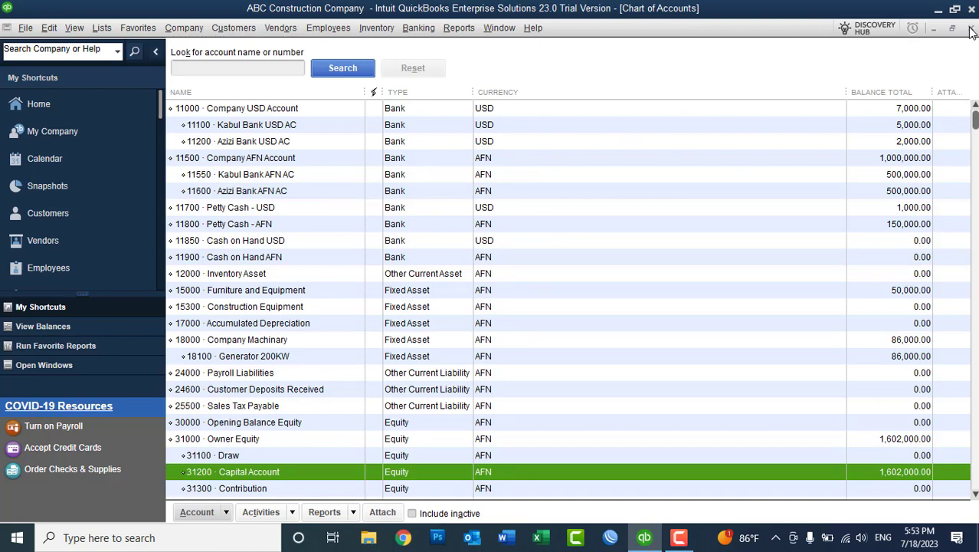
{"action": "left_click", "coordinate": [972, 29]}
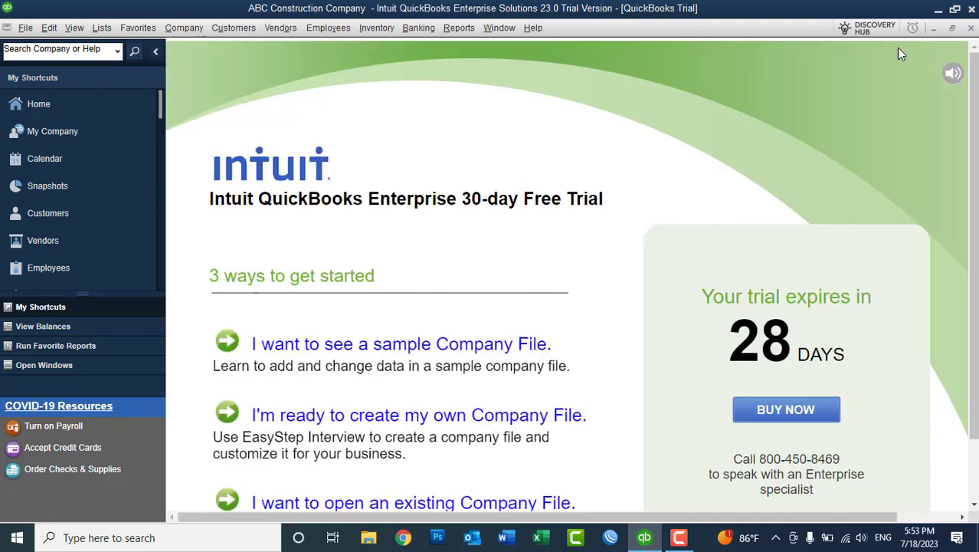
Open the standard Profit & Loss report and show it for all dates to examine the construction income.
{"action": "left_click", "coordinate": [467, 29]}
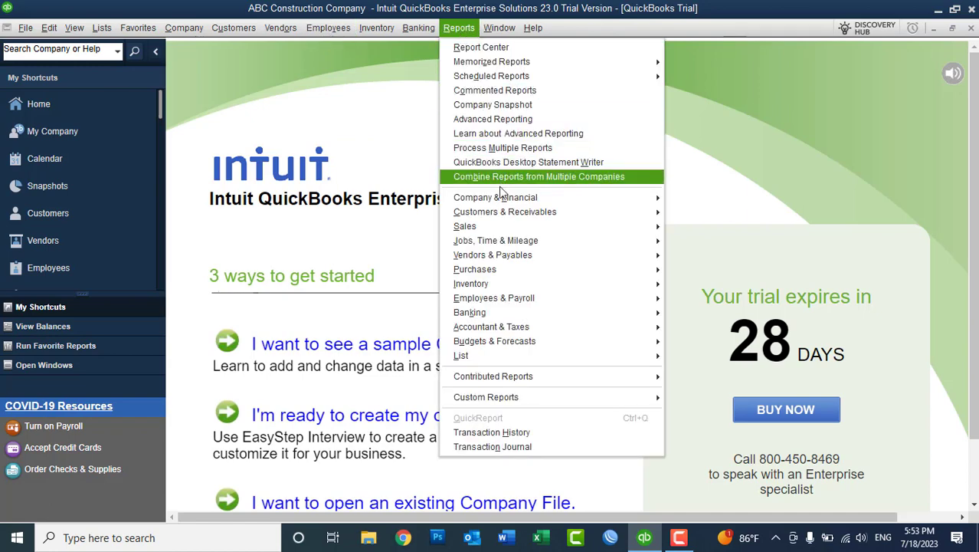
{"action": "mouse_move", "coordinate": [497, 200]}
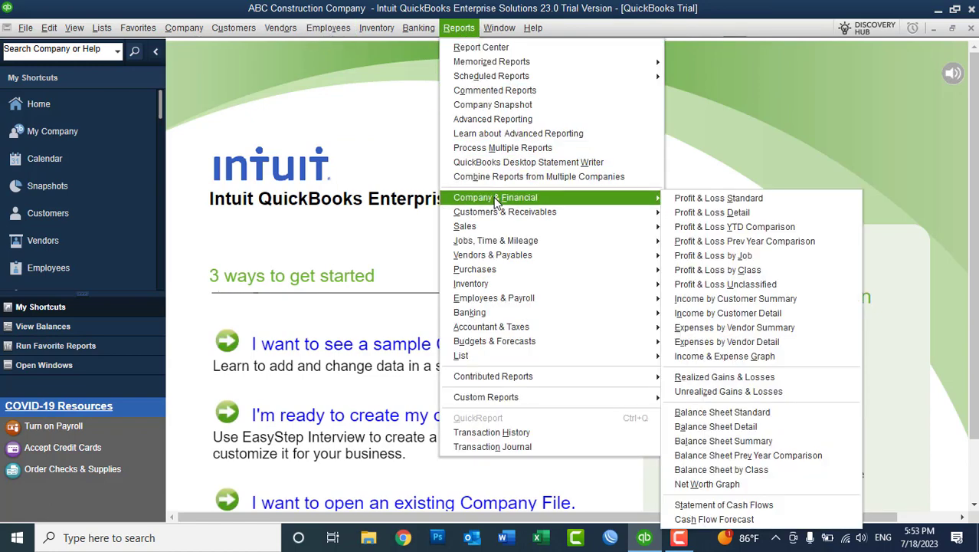
{"action": "left_click", "coordinate": [697, 201]}
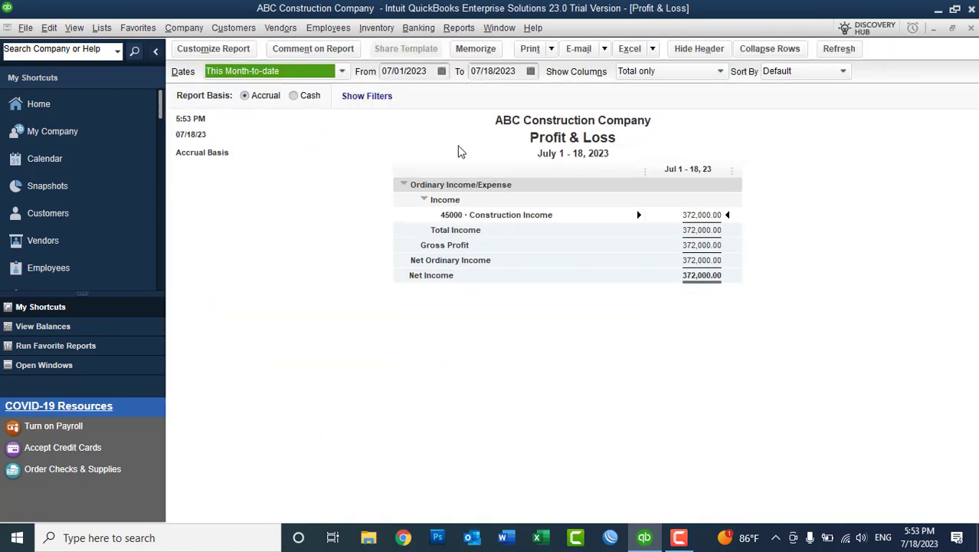
{"action": "left_click", "coordinate": [325, 83]}
{"action": "left_click", "coordinate": [283, 92]}
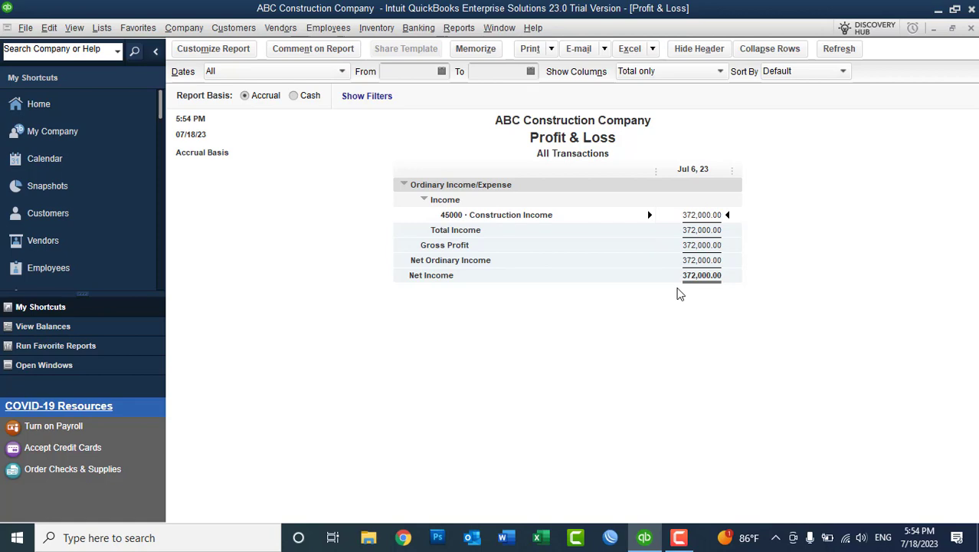
Start a new general journal entry in Afghanistan Afghani and set its date to 07/02/2023.
{"action": "left_click", "coordinate": [184, 29]}
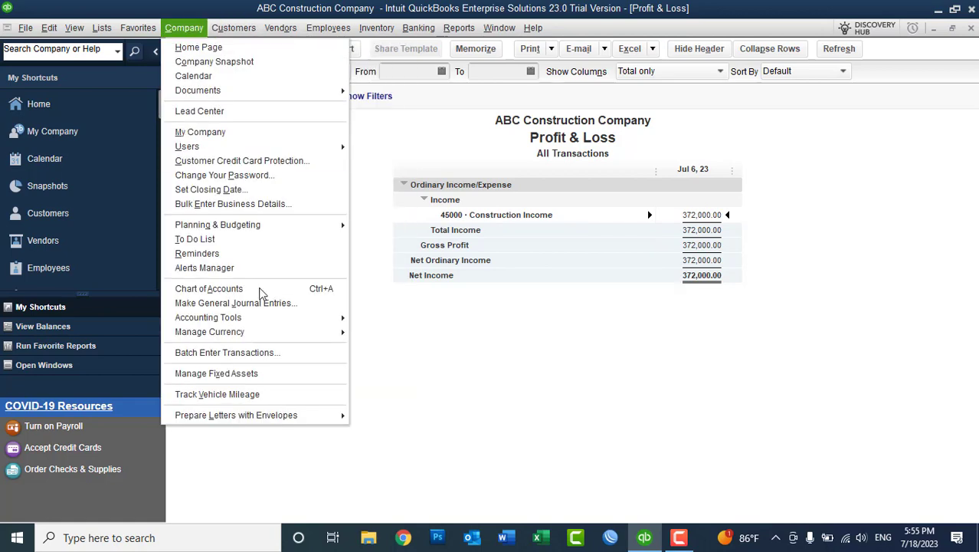
{"action": "left_click", "coordinate": [260, 303]}
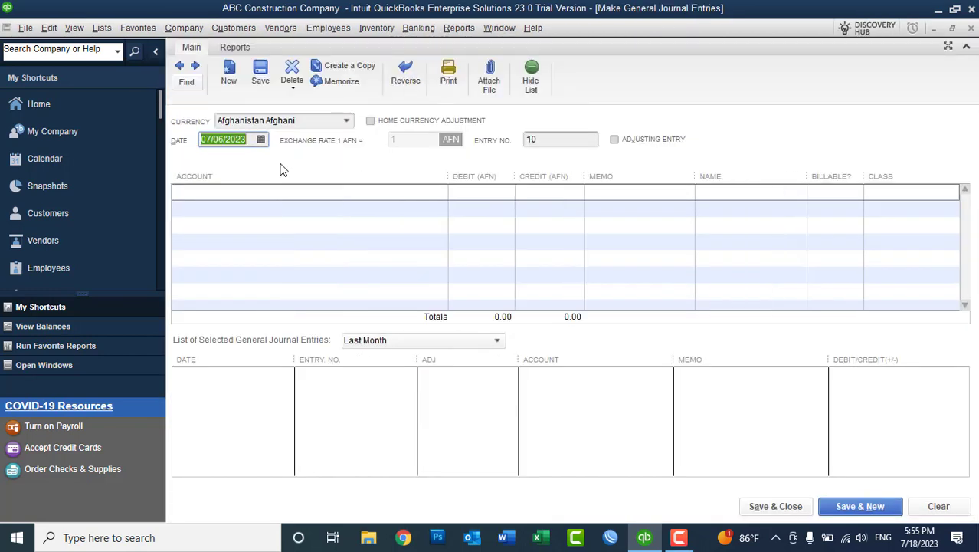
{"action": "left_click", "coordinate": [262, 139]}
{"action": "left_click", "coordinate": [313, 207]}
{"action": "left_click", "coordinate": [261, 140]}
{"action": "left_click", "coordinate": [220, 224]}
Debit 20,000 AFN to the 67100 Rent Expense account on the first line of the journal entry.
{"action": "left_click", "coordinate": [323, 193]}
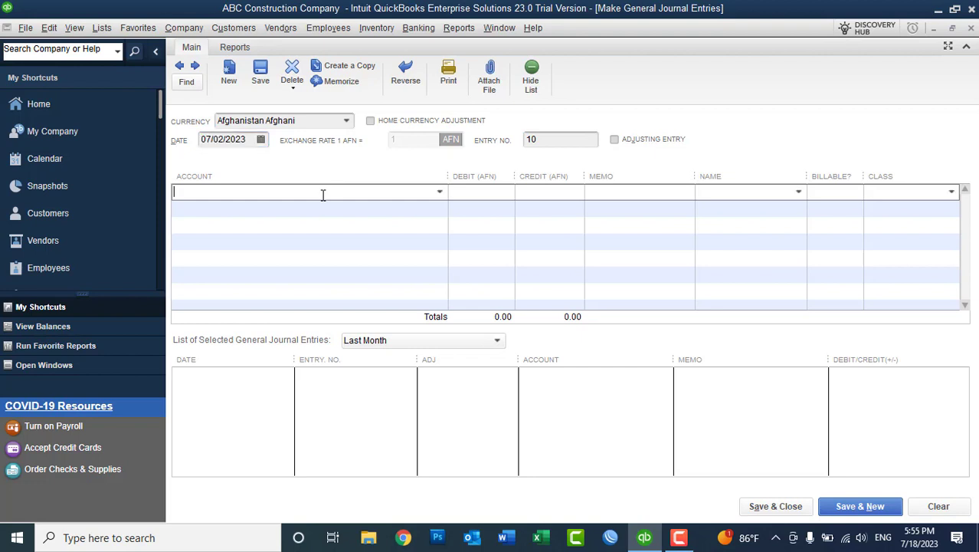
{"action": "type", "text": "Rent Expense"}
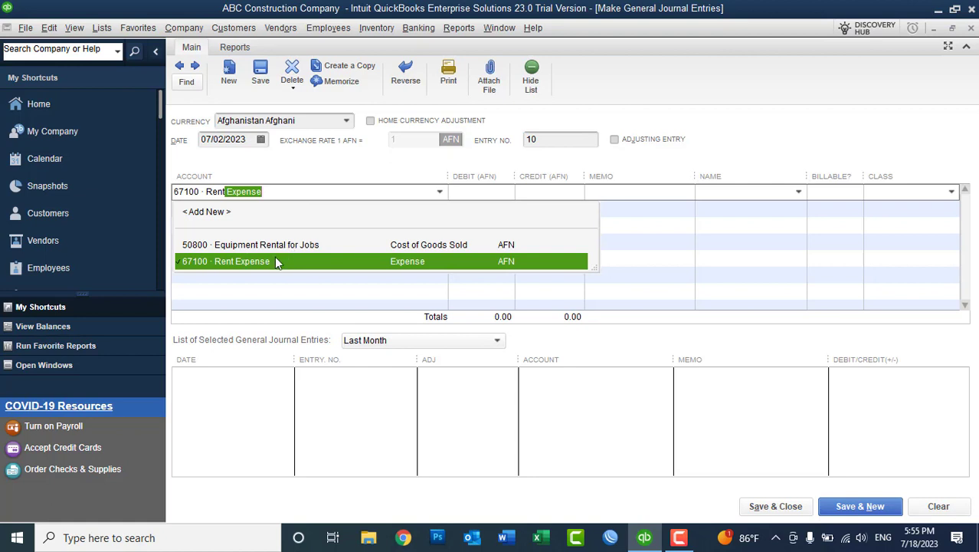
{"action": "left_click", "coordinate": [275, 261]}
{"action": "left_click", "coordinate": [467, 193]}
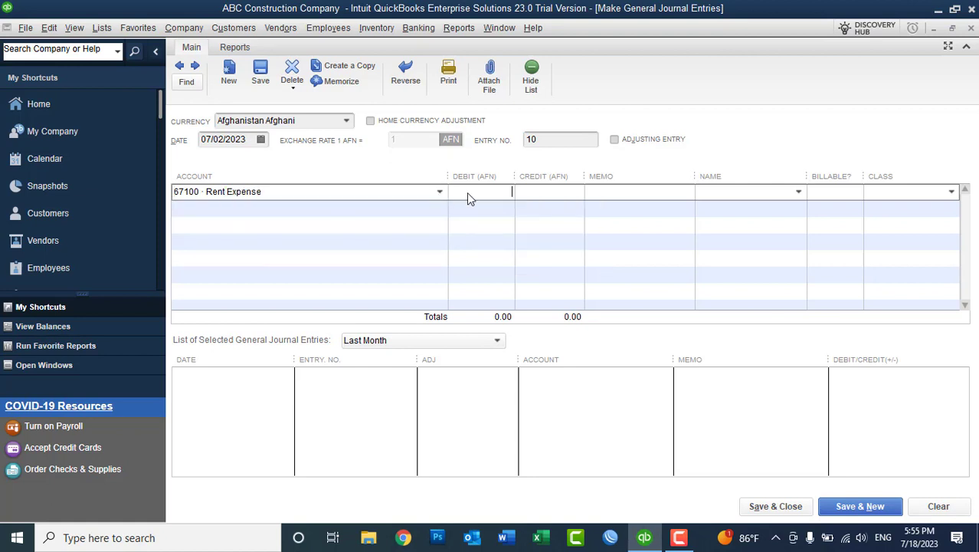
{"action": "type", "text": "20000"}
{"action": "key", "text": "Tab"}
Choose 11800 Petty Cash - AFN as the account for the 20,000 AFN credit on the second line.
{"action": "left_click", "coordinate": [423, 208]}
{"action": "left_click", "coordinate": [439, 208]}
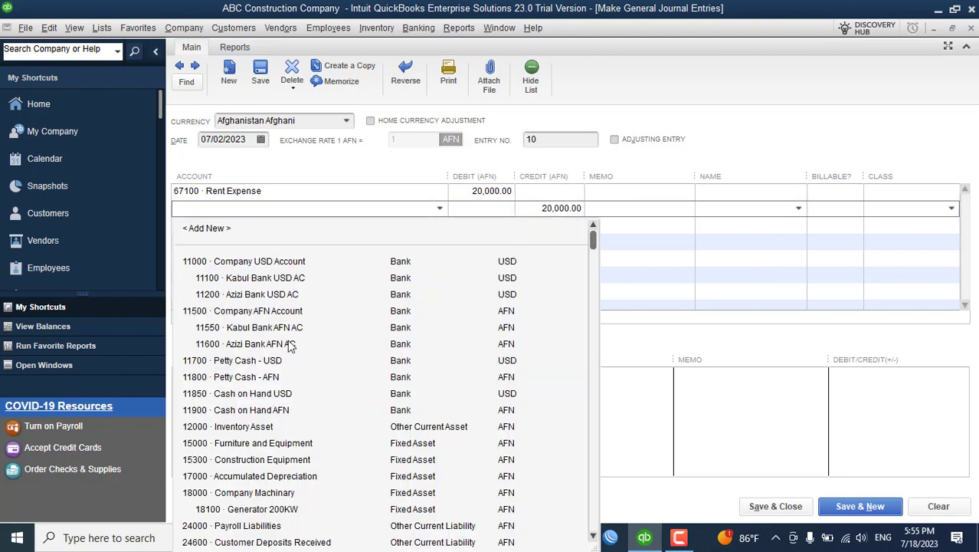
{"action": "left_click", "coordinate": [261, 379]}
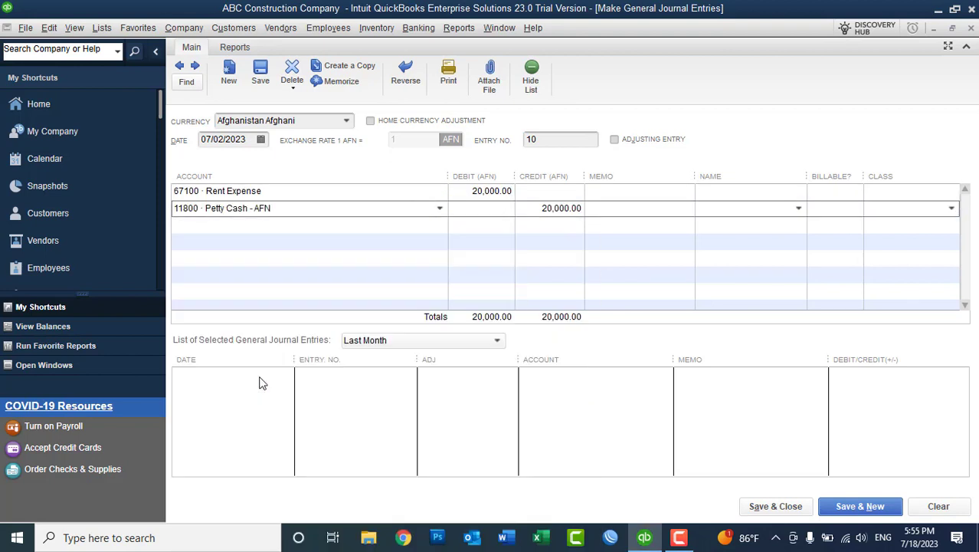
Enter the memo "Rent Expense paid for the Month July-2023" on the Rent Expense line.
{"action": "left_click", "coordinate": [630, 197]}
{"action": "type", "text": "Rent Exp"}
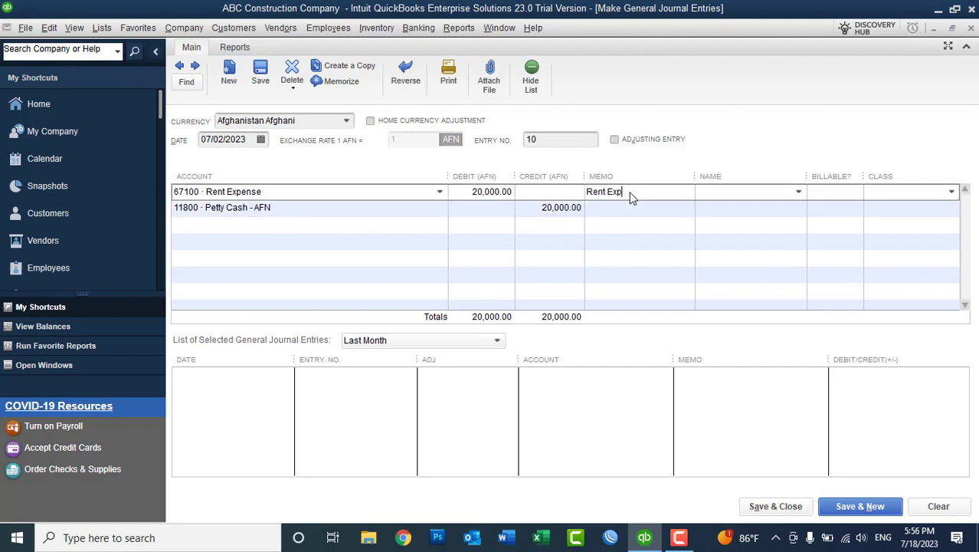
{"action": "type", "text": "ense paid for the Month Jan 2023"}
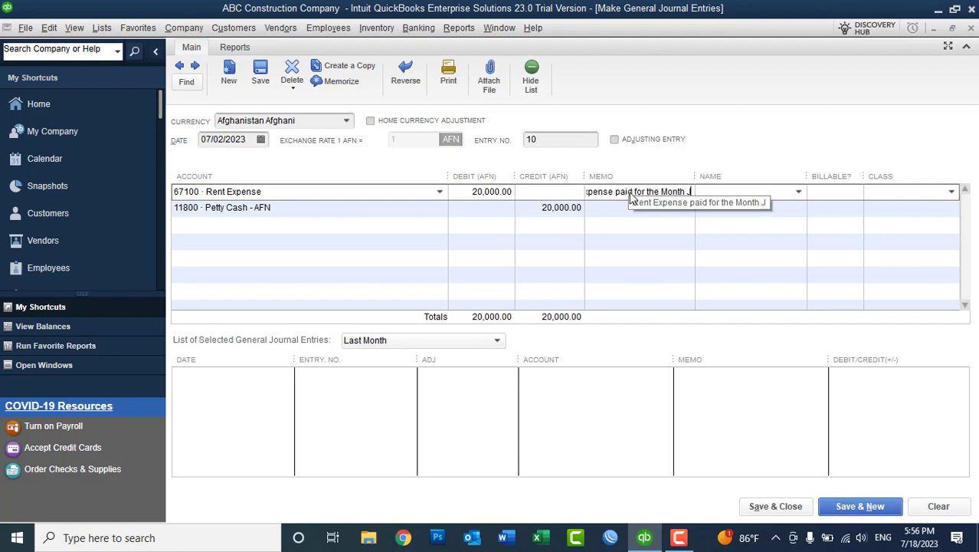
{"action": "key", "text": "BackSpace"}
{"action": "key", "text": "BackSpace"}
{"action": "key", "text": "BackSpace"}
{"action": "key", "text": "BackSpace"}
{"action": "key", "text": "BackSpace"}
{"action": "key", "text": "BackSpace"}
{"action": "key", "text": "BackSpace"}
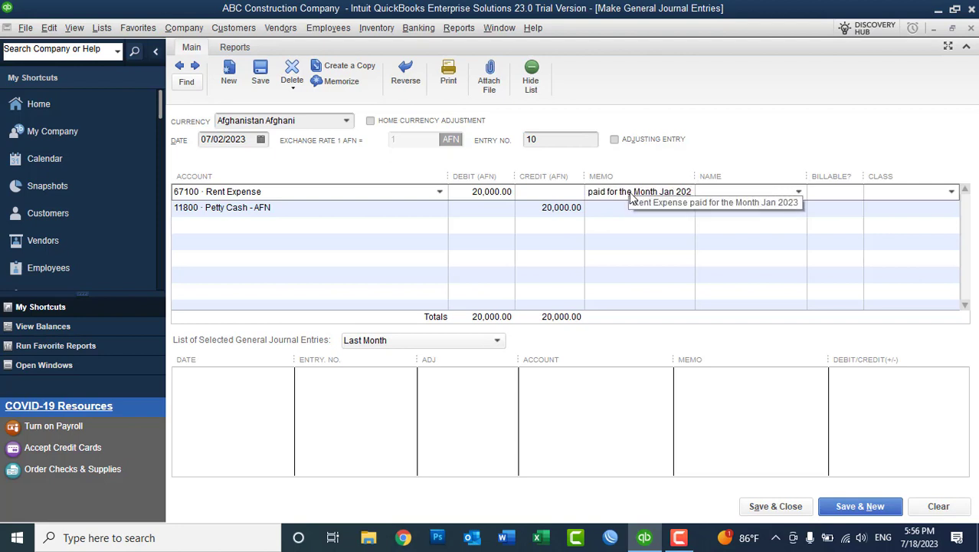
{"action": "type", "text": "u"}
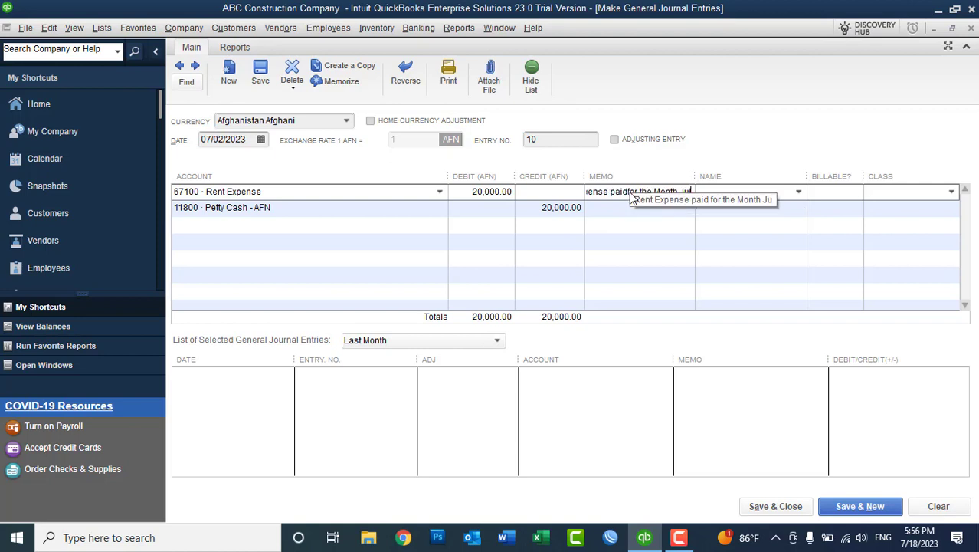
{"action": "type", "text": "ly-2023"}
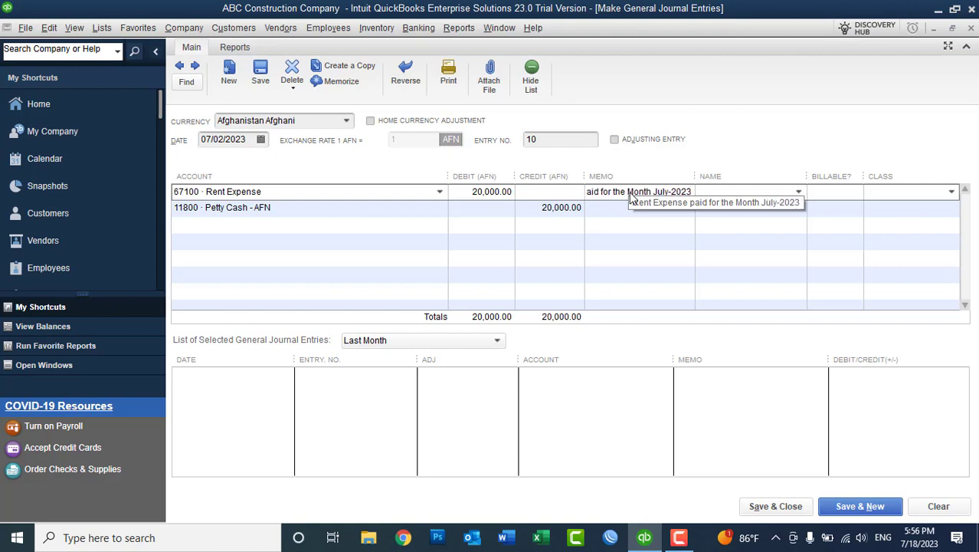
Copy the full rent memo from the Rent Expense line into the memo of the Petty Cash - AFN line.
{"action": "key", "text": "shift+Left"}
{"action": "key", "text": "shift+Left"}
{"action": "key", "text": "shift+Left"}
{"action": "key", "text": "shift+Left"}
{"action": "key", "text": "shift+Left"}
{"action": "key", "text": "shift+Left"}
{"action": "key", "text": "shift+Left"}
{"action": "key", "text": "shift+Left"}
{"action": "key", "text": "shift+Left"}
{"action": "key", "text": "shift+Left"}
{"action": "key", "text": "shift+Left"}
{"action": "key", "text": "shift+Left"}
{"action": "key", "text": "shift+Left"}
{"action": "key", "text": "shift+Left"}
{"action": "key", "text": "shift+Left"}
{"action": "key", "text": "shift+Left"}
{"action": "key", "text": "shift+Left"}
{"action": "key", "text": "shift+Left"}
{"action": "key", "text": "shift+Left"}
{"action": "key", "text": "shift+Left"}
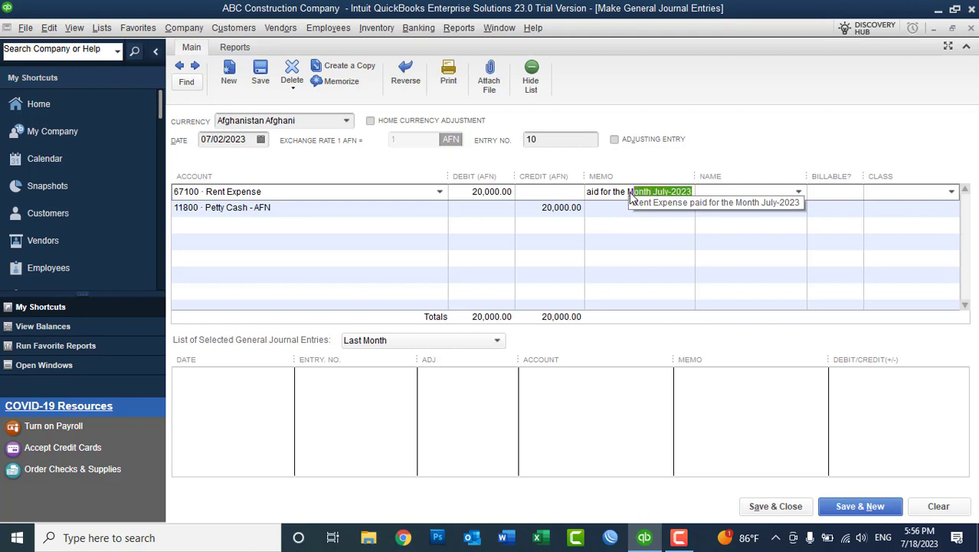
{"action": "key", "text": "shift+Left"}
{"action": "key", "text": "shift+Left"}
{"action": "key", "text": "shift+Left"}
{"action": "key", "text": "shift+Left"}
{"action": "key", "text": "shift+Left"}
{"action": "key", "text": "shift+Left"}
{"action": "key", "text": "shift+Left"}
{"action": "key", "text": "shift+Left"}
{"action": "key", "text": "ctrl+c"}
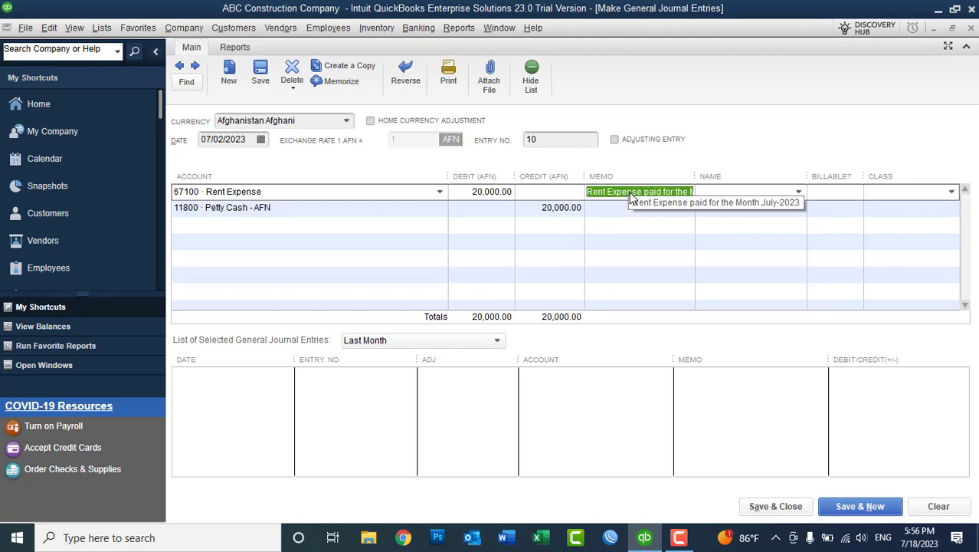
{"action": "key", "text": "Down"}
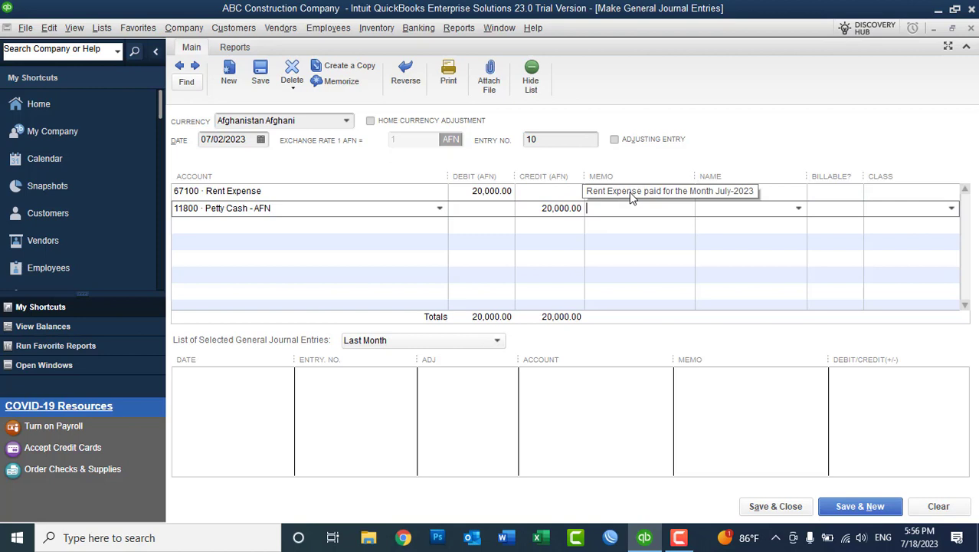
{"action": "key", "text": "ctrl+v"}
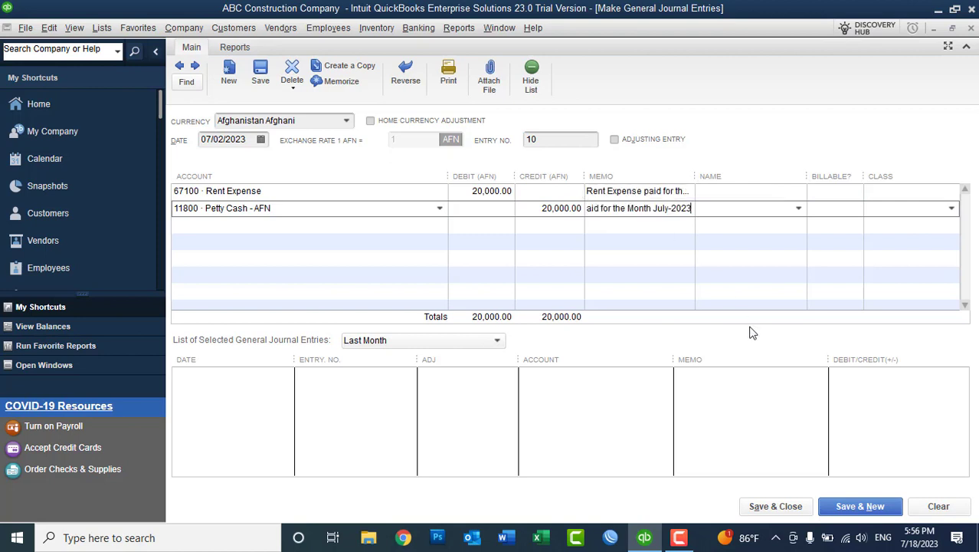
Save and close the rent entry without assigning classes, then check the updated Profit & Loss report and close it.
{"action": "left_click", "coordinate": [774, 507]}
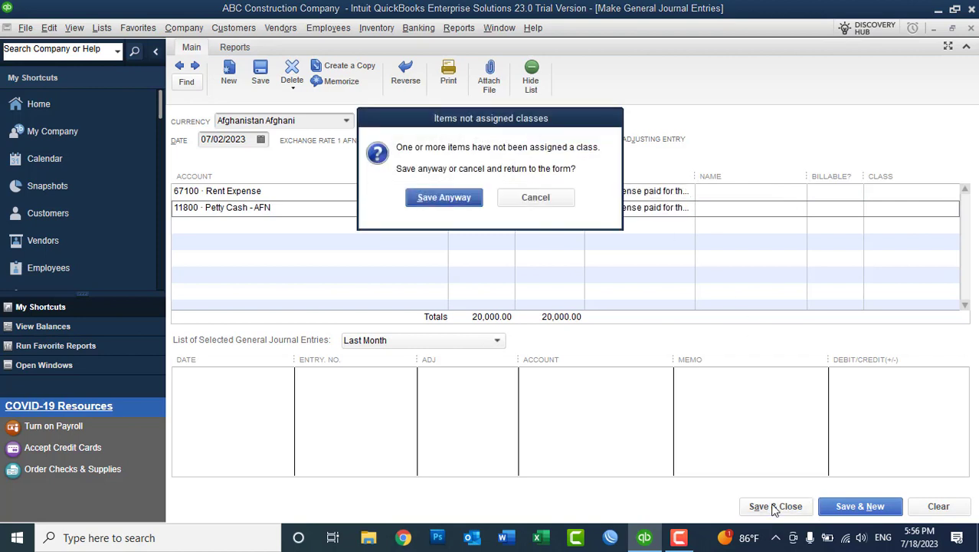
{"action": "left_click_drag", "start_coordinate": [487, 125], "coordinate": [674, 220]}
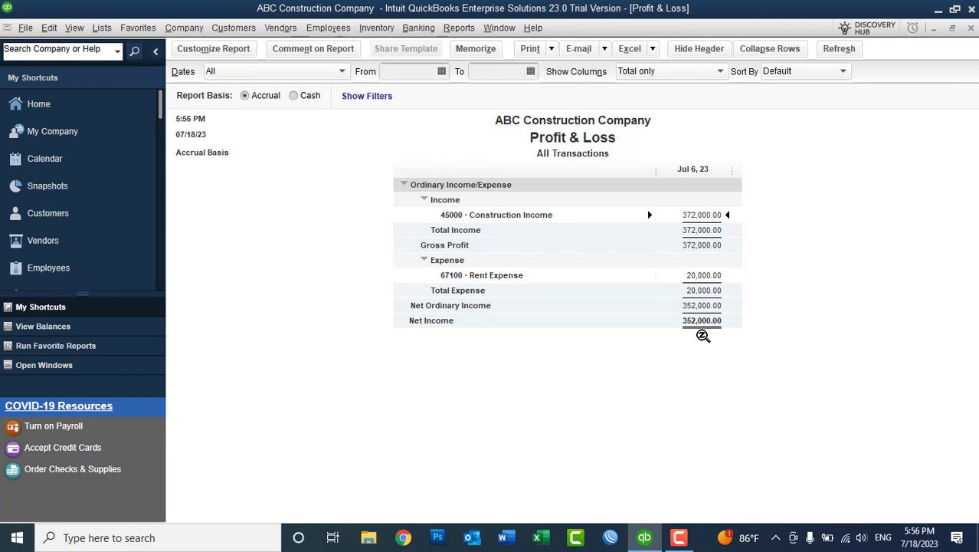
{"action": "left_click", "coordinate": [971, 27]}
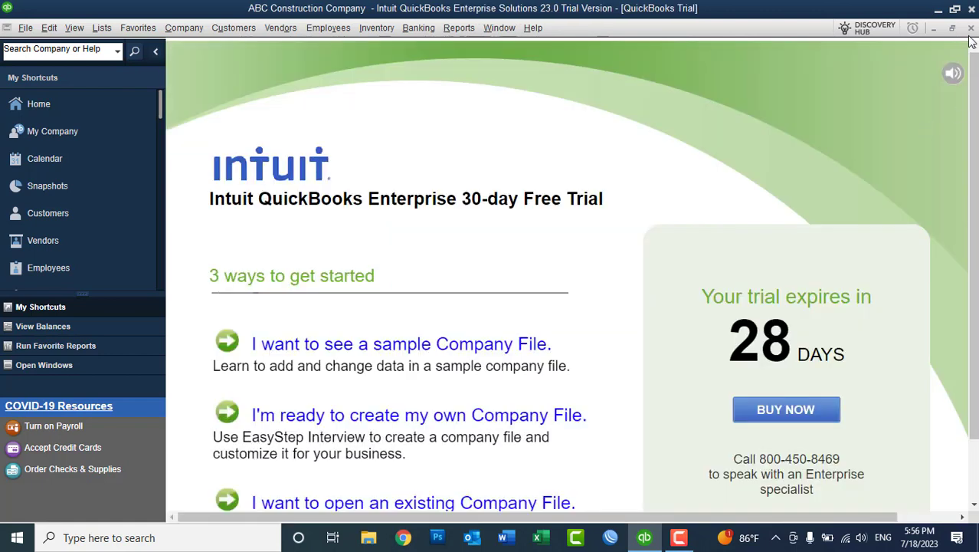
Open the Chart of Accounts and examine the account balances, including Petty Cash - AFN, after the rent payment.
{"action": "left_click", "coordinate": [31, 101]}
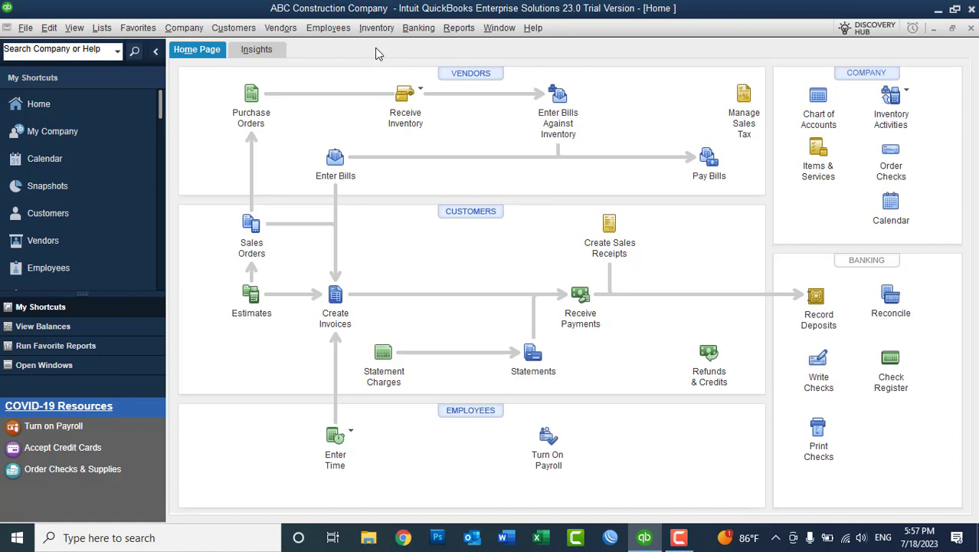
{"action": "left_click", "coordinate": [102, 27]}
{"action": "left_click", "coordinate": [123, 47]}
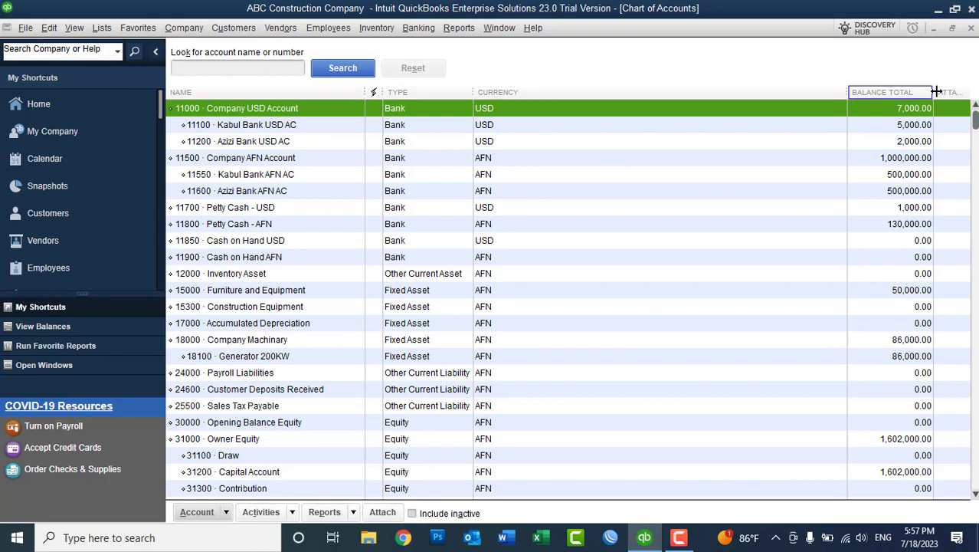
{"action": "scroll", "coordinate": [571, 299], "scroll_direction": "down", "scroll_amount": 1}
{"action": "scroll", "coordinate": [571, 299], "scroll_direction": "down", "scroll_amount": 5}
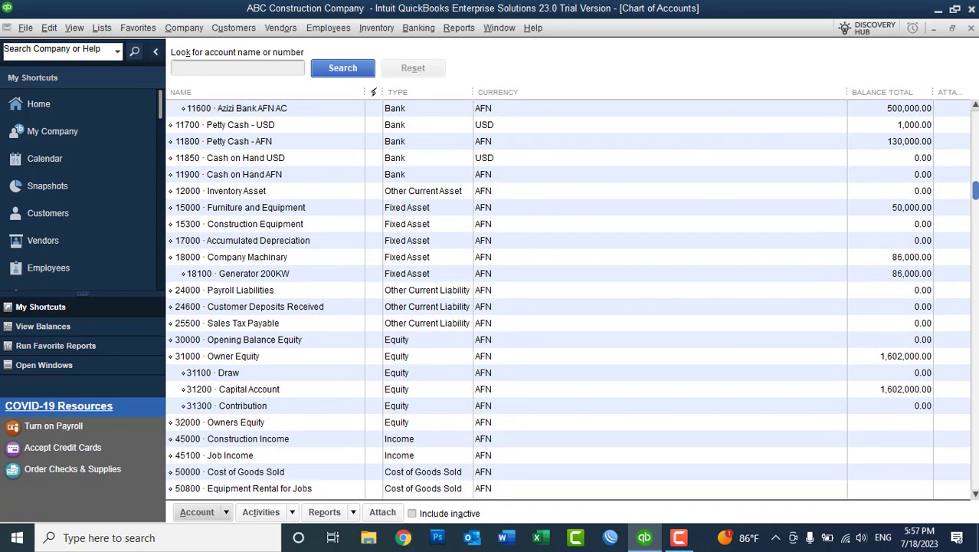
Look through the expense, asset and liability accounts in the Chart of Accounts.
{"action": "scroll", "coordinate": [571, 299], "scroll_direction": "down", "scroll_amount": 2}
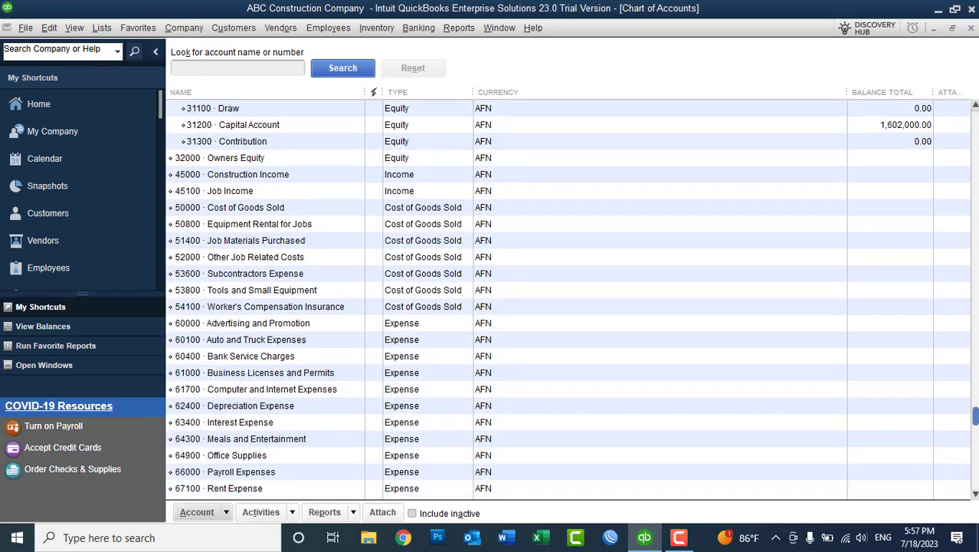
{"action": "left_click", "coordinate": [286, 456]}
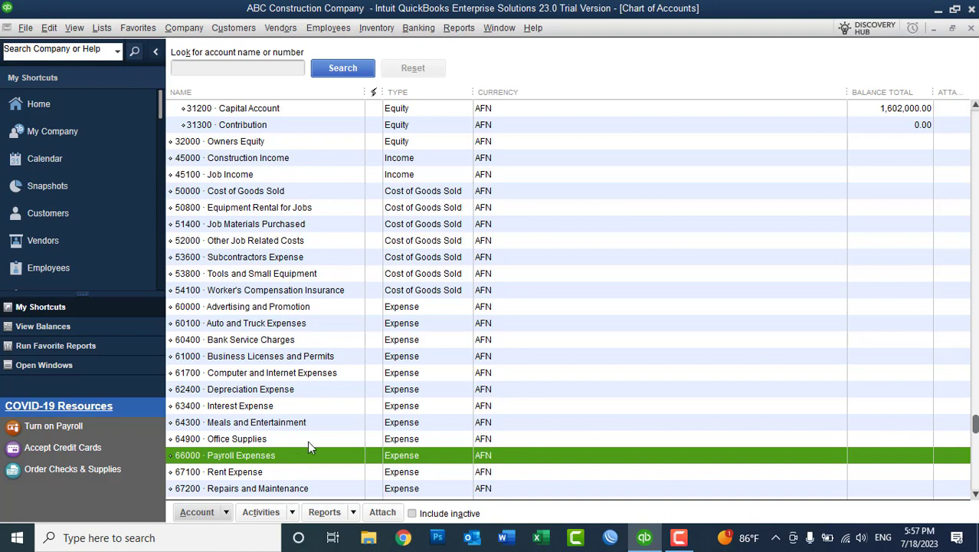
{"action": "scroll", "coordinate": [307, 441], "scroll_direction": "up", "scroll_amount": 8}
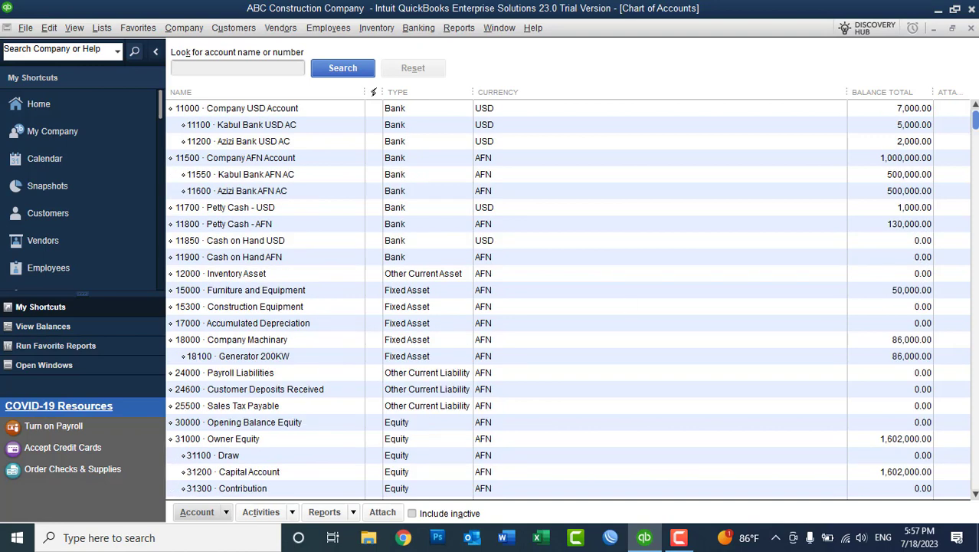
{"action": "left_click", "coordinate": [271, 378]}
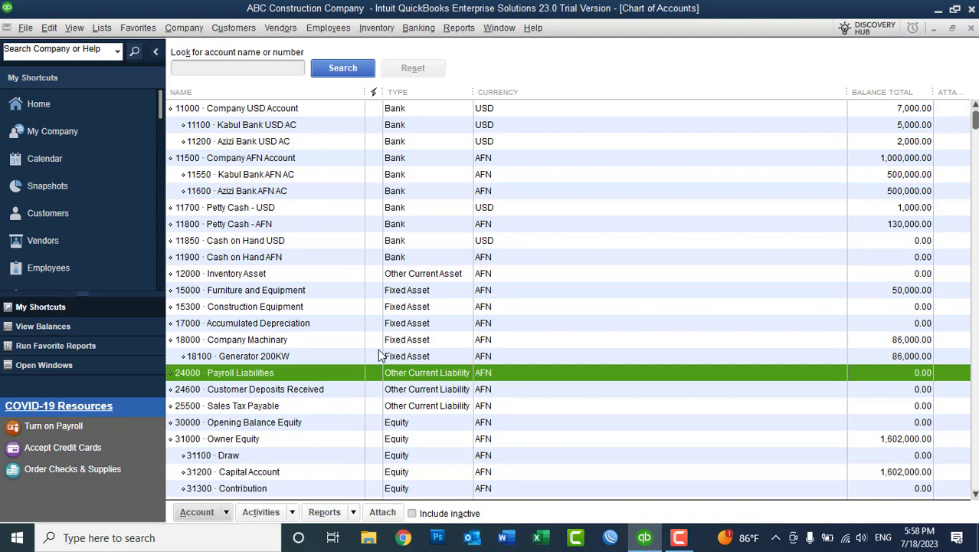
Start a new account of type Other Current Asset and check the existing account numbers in the Chart of Accounts.
{"action": "right_click", "coordinate": [560, 214]}
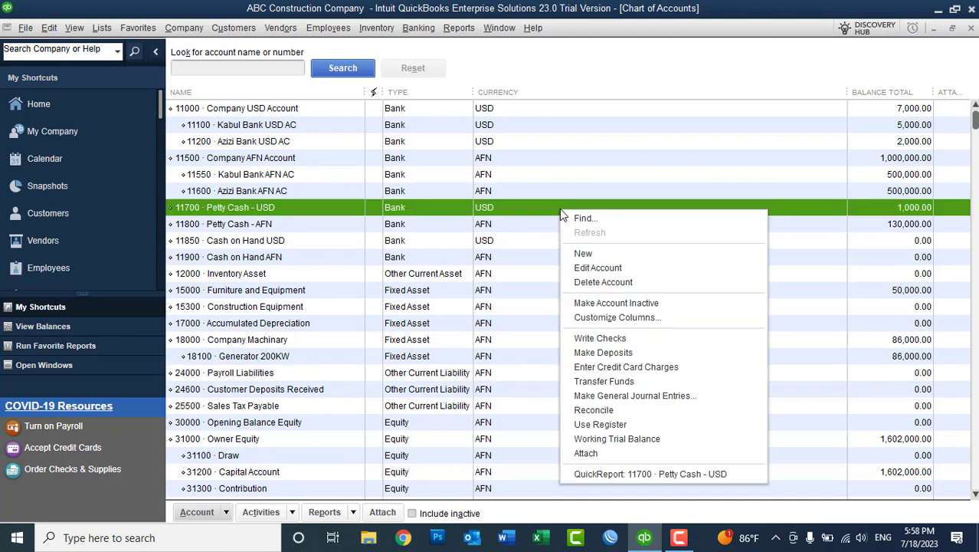
{"action": "left_click", "coordinate": [582, 255]}
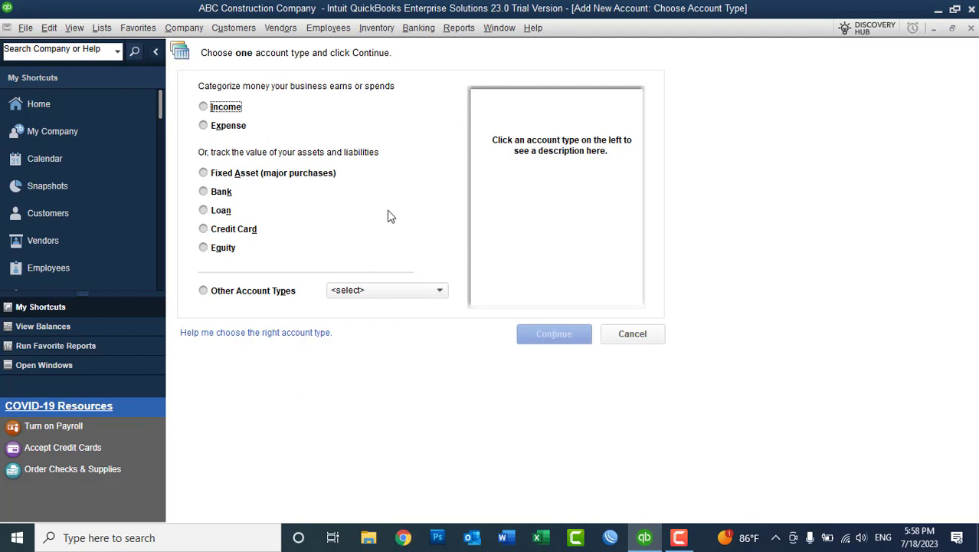
{"action": "left_click", "coordinate": [358, 291]}
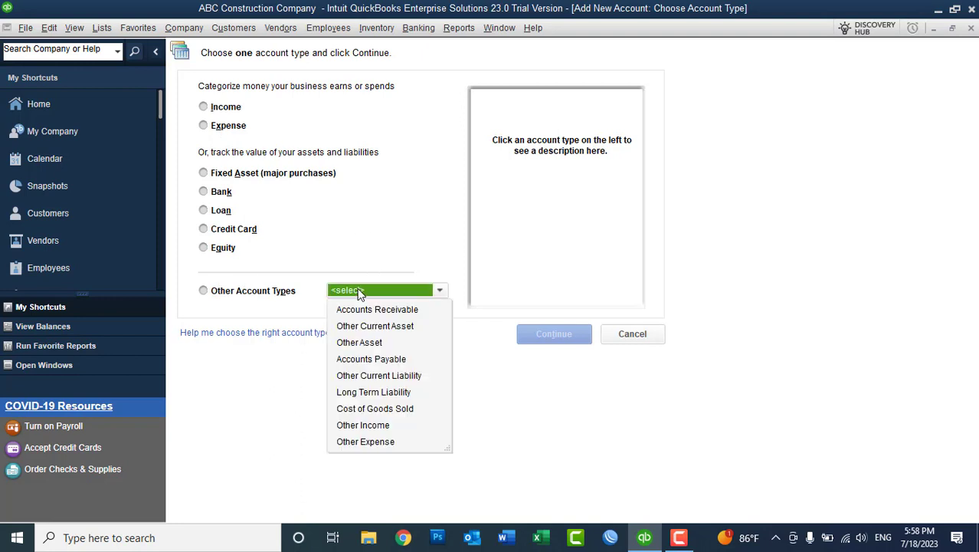
{"action": "left_click", "coordinate": [362, 328]}
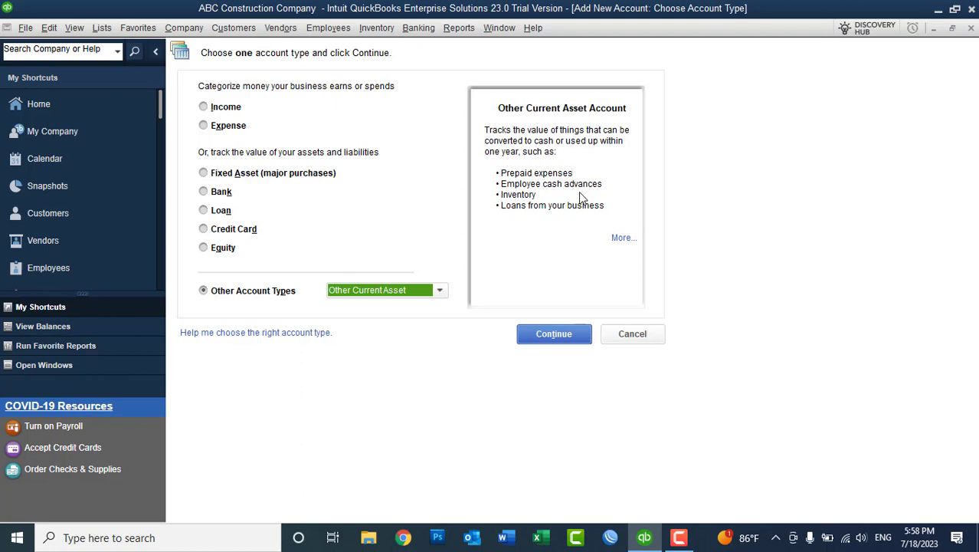
{"action": "left_click", "coordinate": [558, 337]}
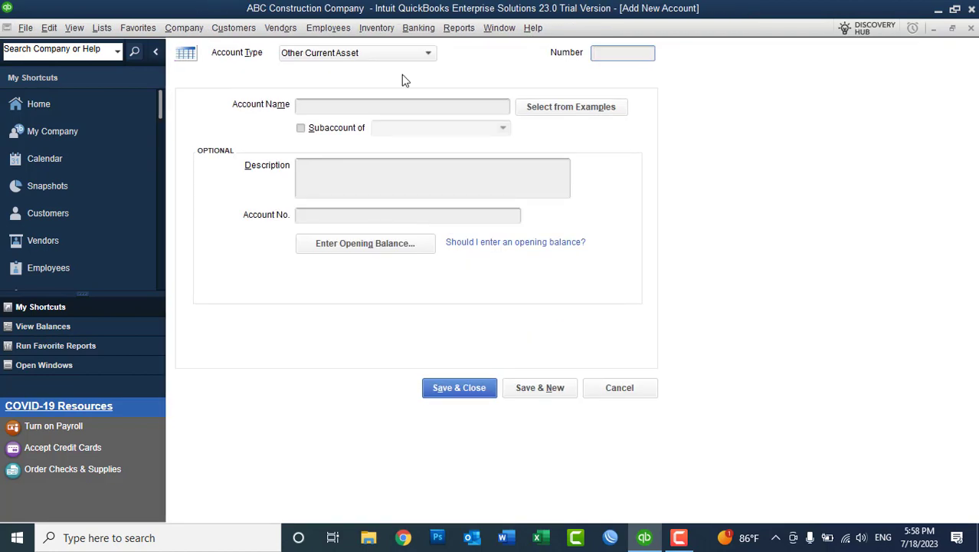
{"action": "left_click", "coordinate": [102, 28]}
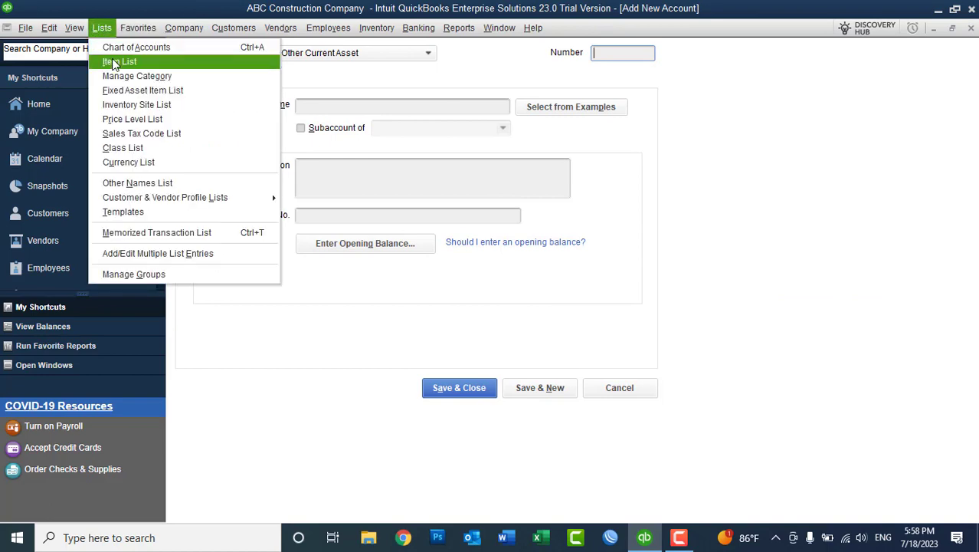
{"action": "left_click", "coordinate": [122, 48]}
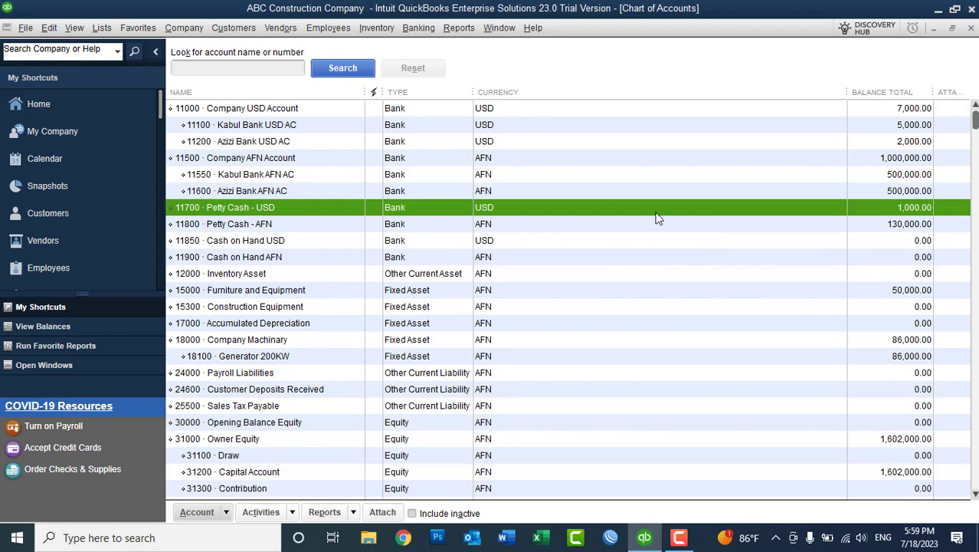
{"action": "key", "text": "ctrl+n"}
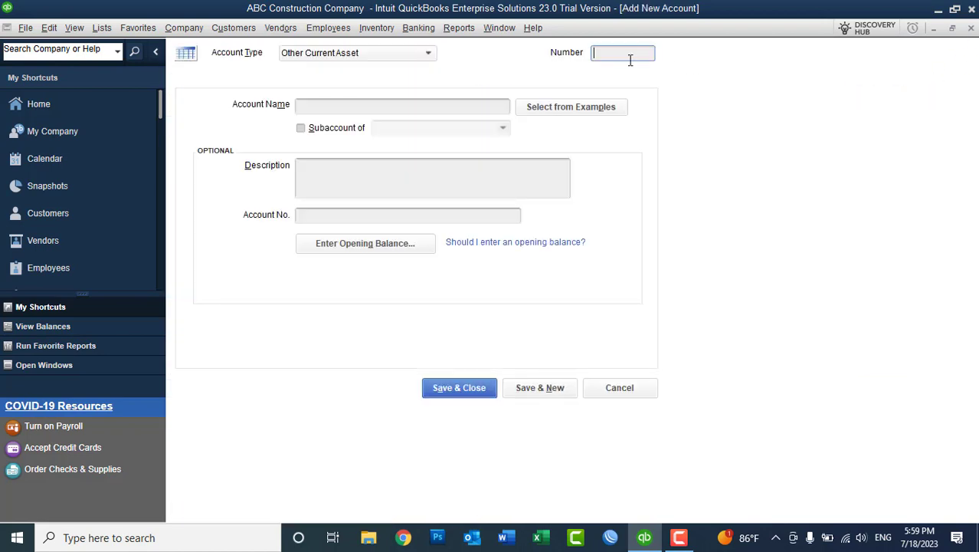
Number the new Other Current Asset account 12100, name it "Salary Advance" and save it, continuing with another new account.
{"action": "type", "text": "12100"}
{"action": "left_click", "coordinate": [424, 112]}
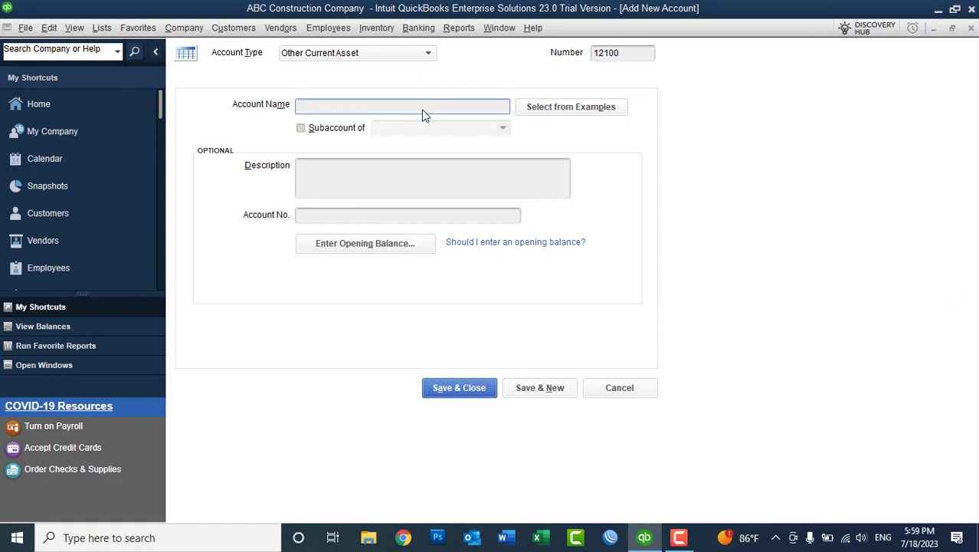
{"action": "type", "text": "Salary Advance"}
{"action": "left_click", "coordinate": [524, 387]}
Add a second Other Current Asset account numbered 12200 and named "Advance to Proc", closing the form on saving.
{"action": "type", "text": "12200"}
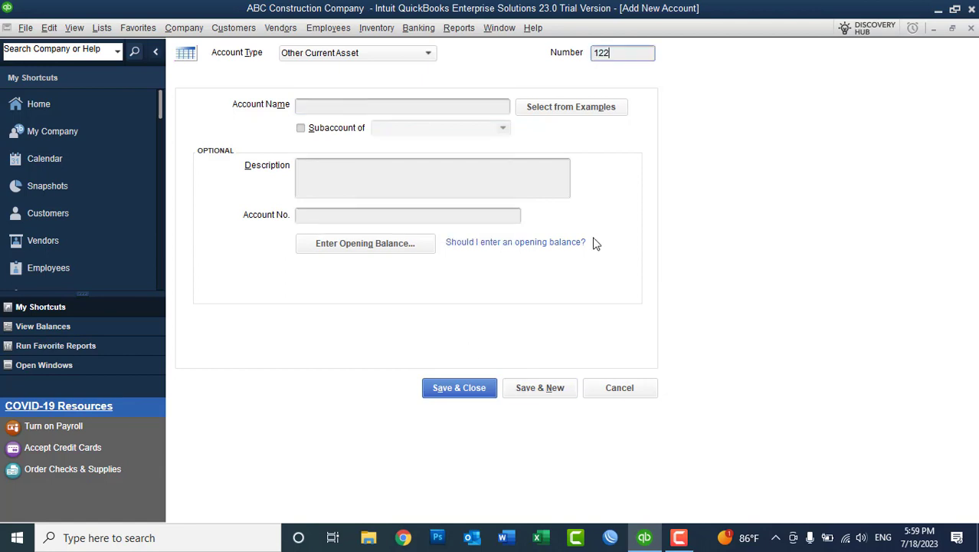
{"action": "left_click", "coordinate": [431, 105]}
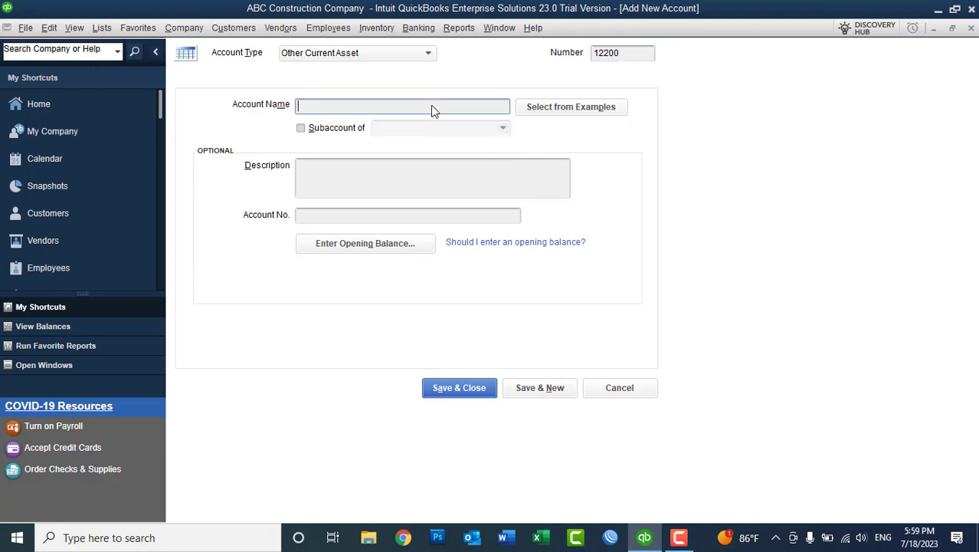
{"action": "type", "text": "Advance to Proc"}
{"action": "left_click", "coordinate": [451, 393]}
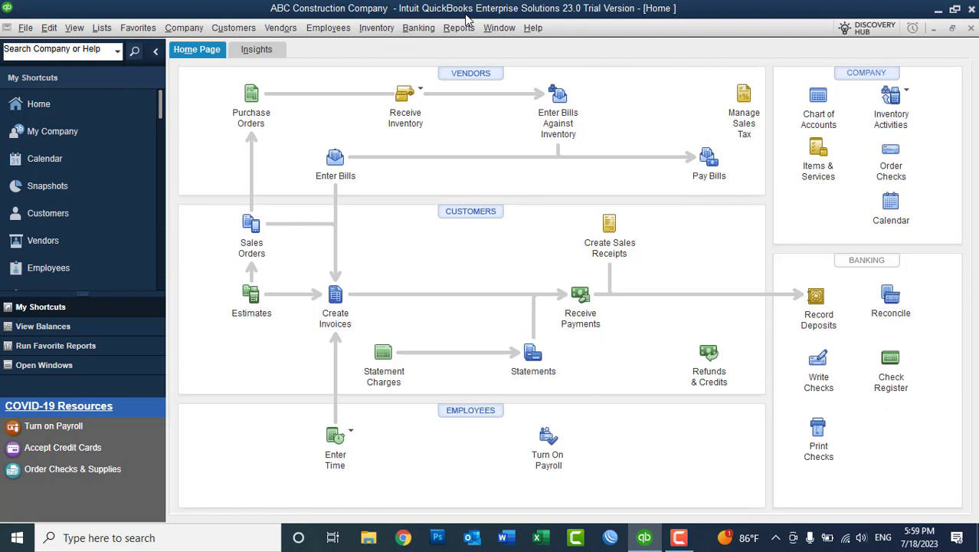
Open the Chart of Accounts and check the Salary Advance and Advance to Proc accounts.
{"action": "left_click", "coordinate": [102, 29]}
{"action": "left_click", "coordinate": [138, 43]}
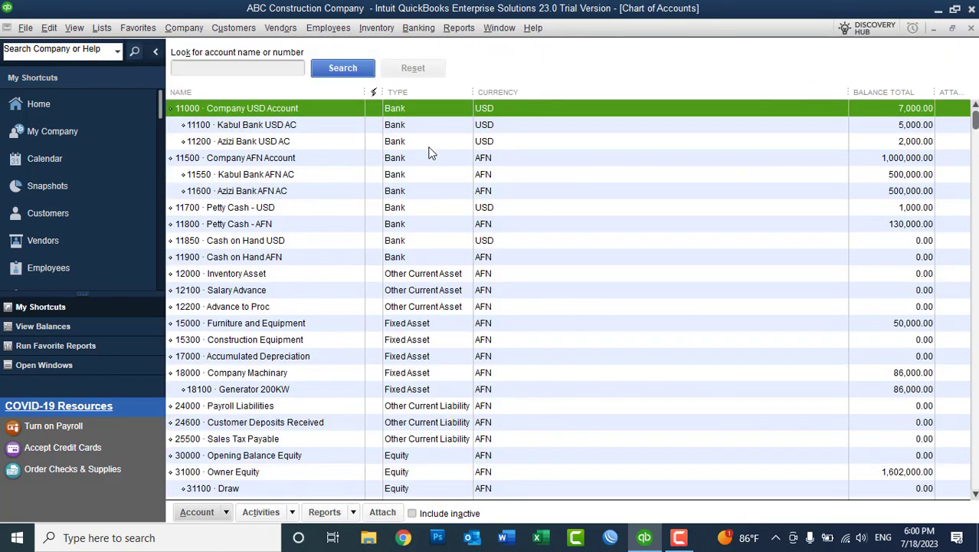
{"action": "left_click", "coordinate": [399, 296]}
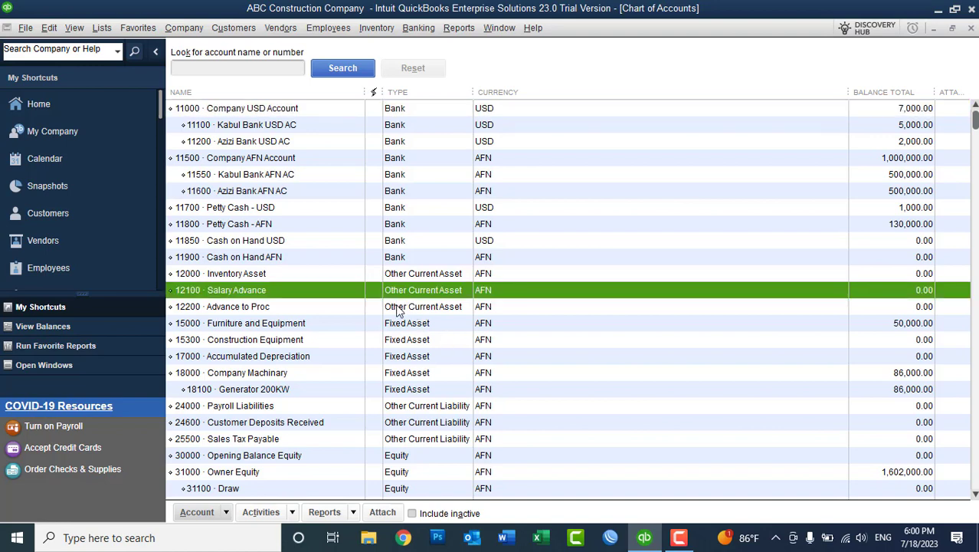
{"action": "left_click", "coordinate": [398, 307]}
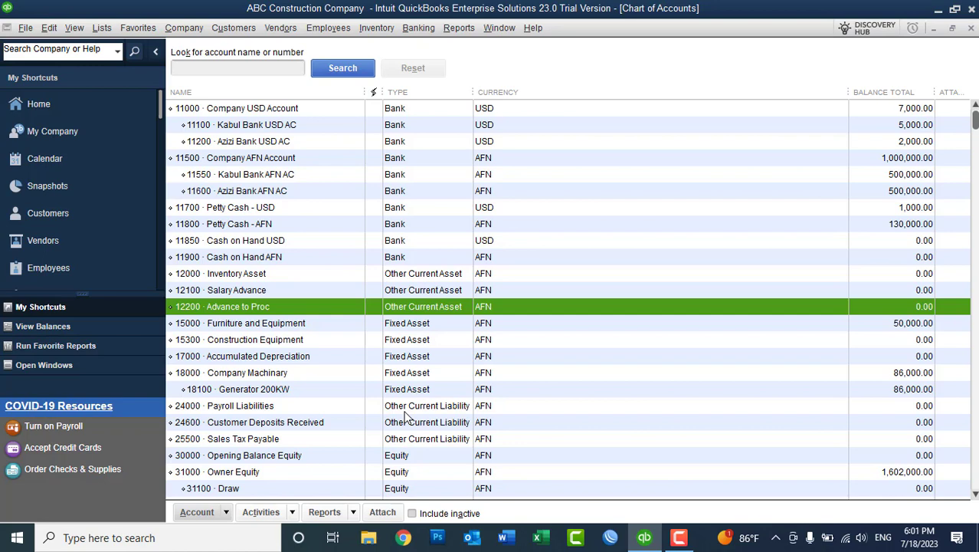
Start a new account of type Other Current Liability and check the existing liability account numbers in the Chart of Accounts.
{"action": "right_click", "coordinate": [628, 217]}
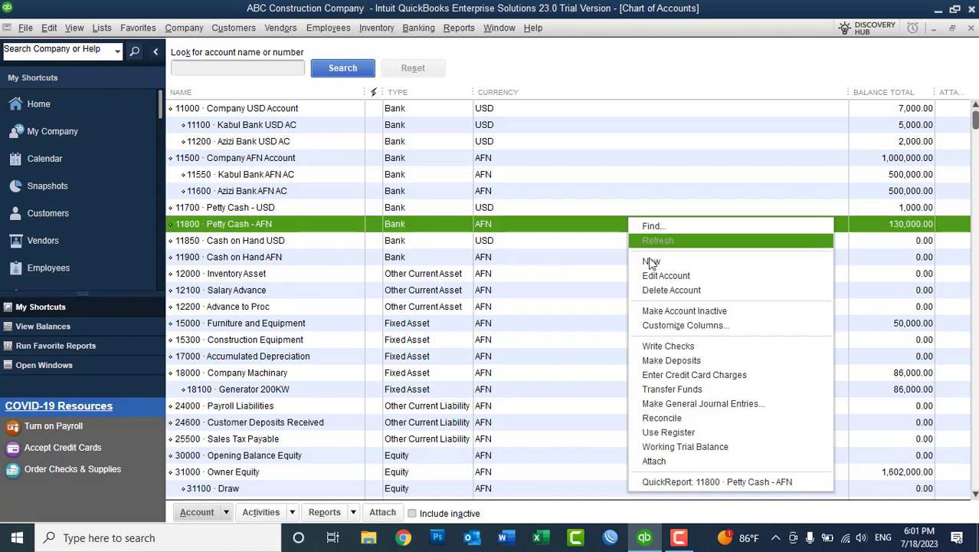
{"action": "left_click", "coordinate": [651, 262]}
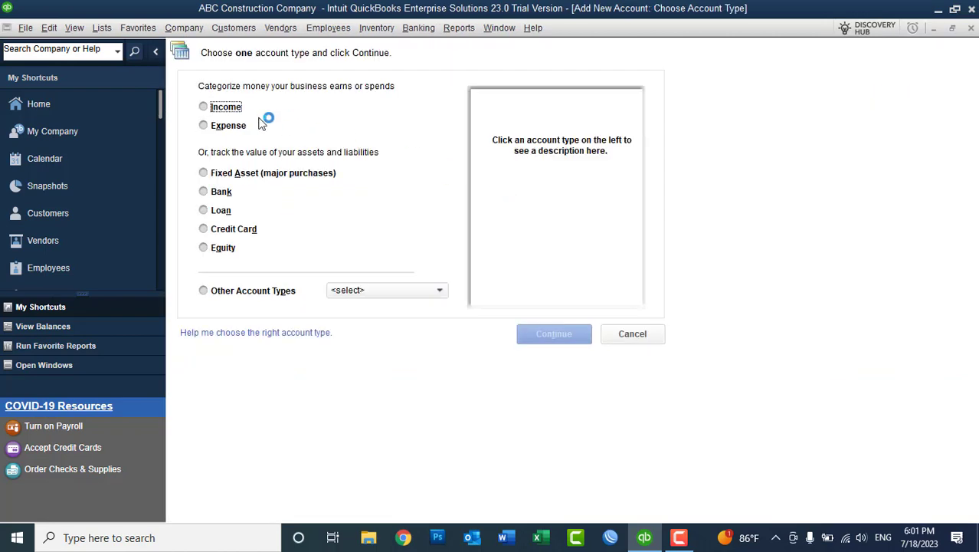
{"action": "left_click", "coordinate": [230, 291]}
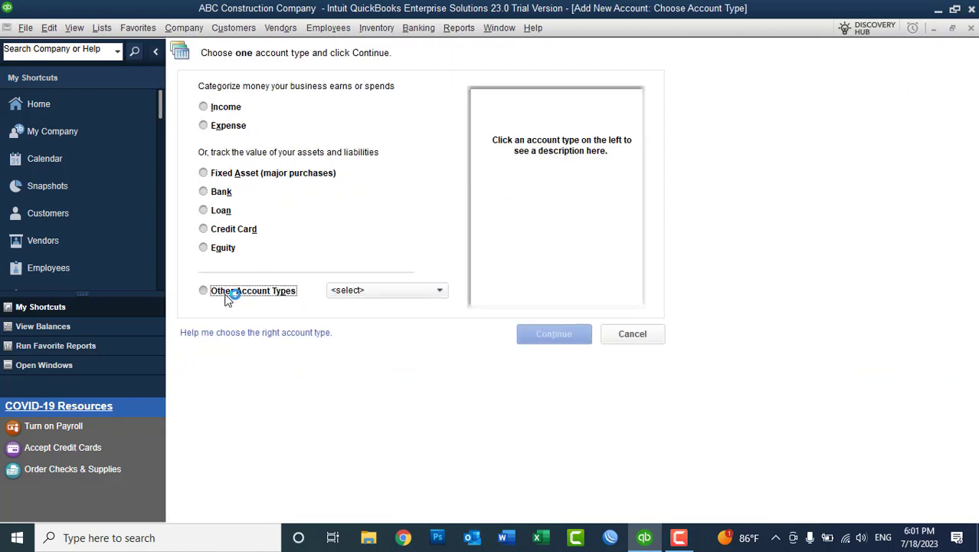
{"action": "left_click", "coordinate": [356, 289]}
{"action": "left_click", "coordinate": [384, 375]}
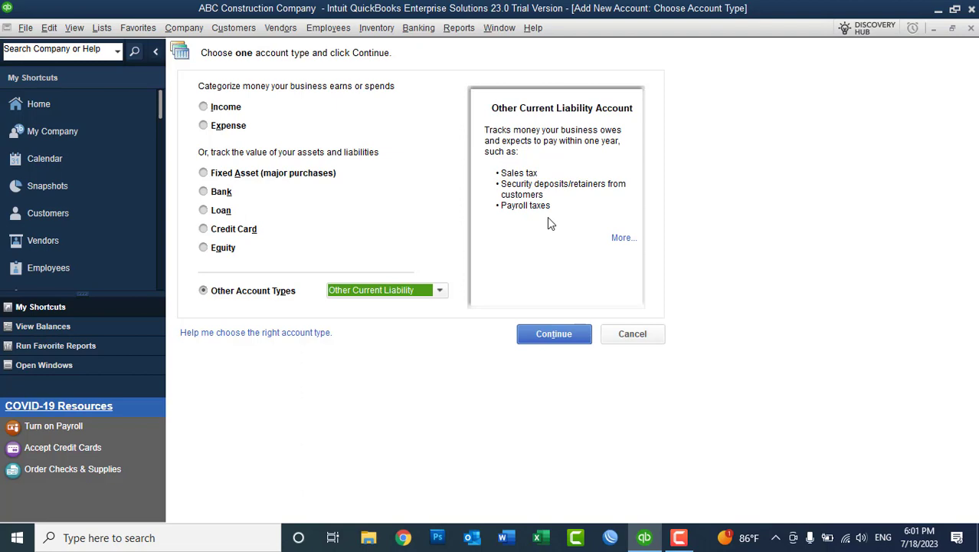
{"action": "left_click", "coordinate": [547, 335]}
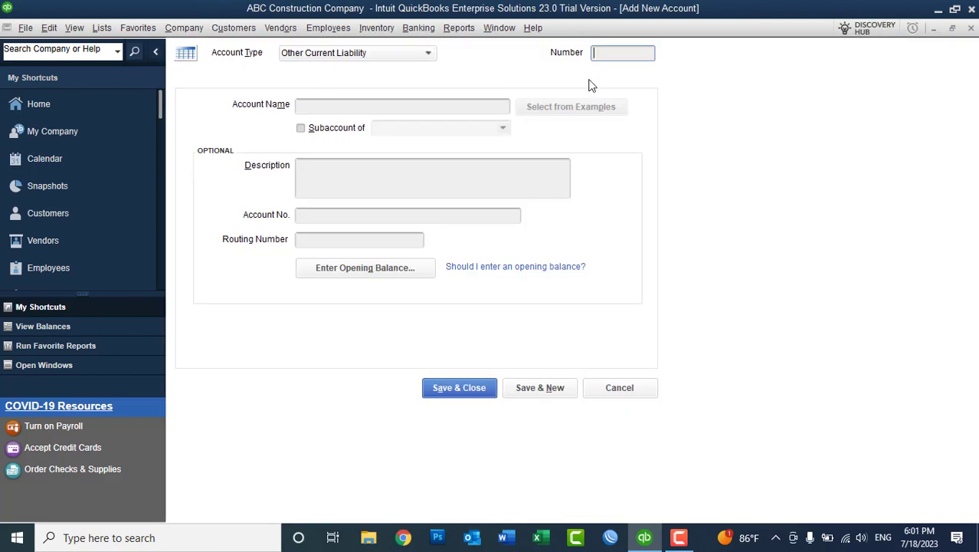
{"action": "left_click", "coordinate": [102, 30]}
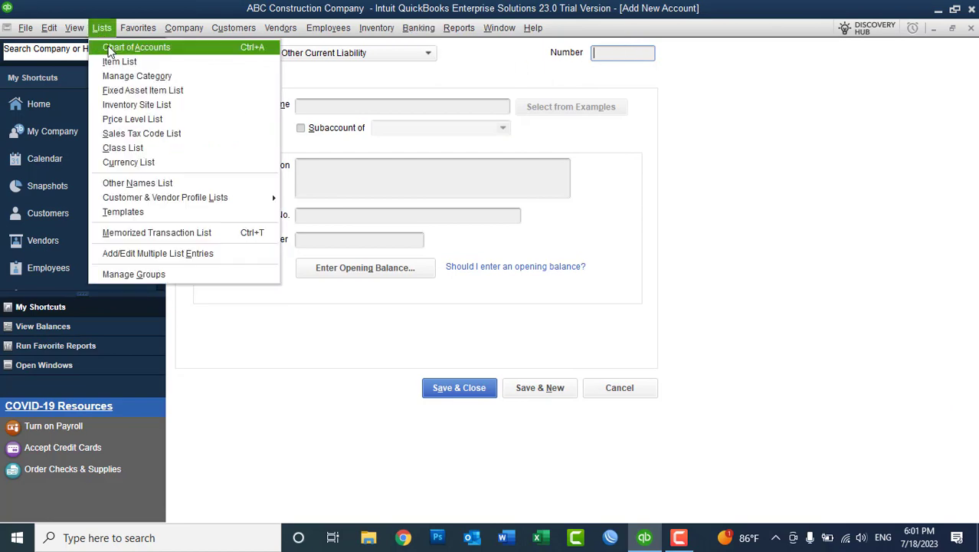
{"action": "left_click", "coordinate": [127, 44]}
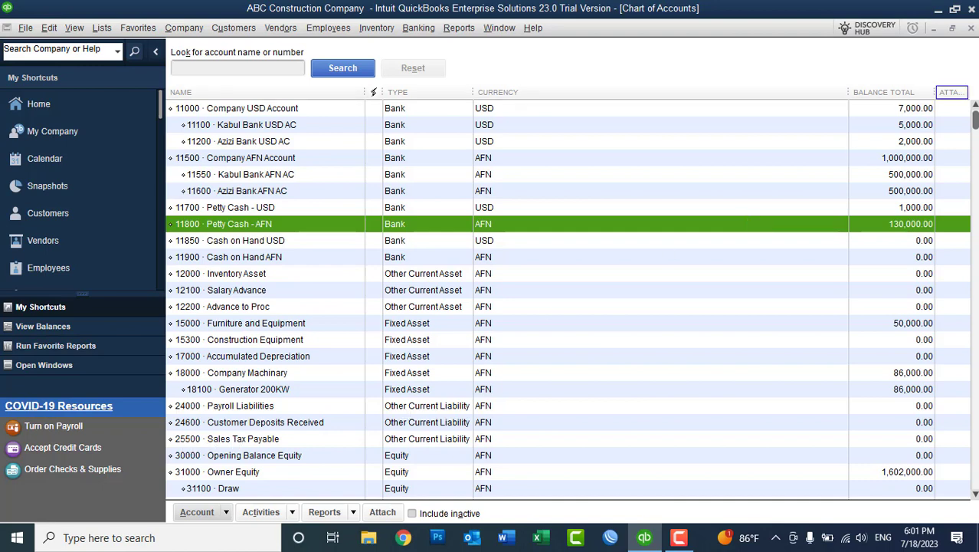
{"action": "left_click", "coordinate": [971, 28]}
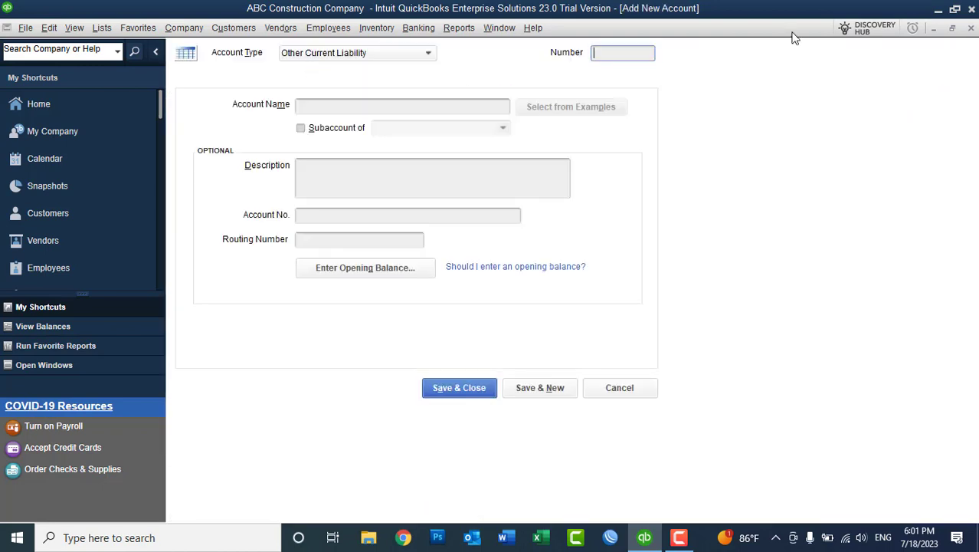
Number the new Other Current Liability account 25600, name it "Salary Tax" and save it, continuing with another new account.
{"action": "type", "text": "25600"}
{"action": "left_click", "coordinate": [428, 111]}
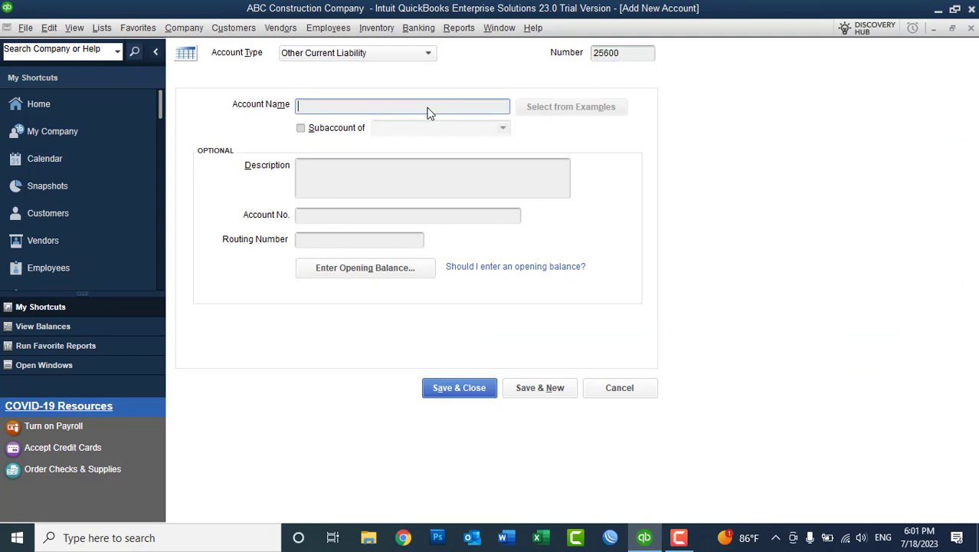
{"action": "type", "text": "Salary Tax"}
{"action": "left_click", "coordinate": [527, 391]}
Add an Other Current Liability account numbered 25700 and named "Rental Tax", continuing with another new account.
{"action": "type", "text": "25700"}
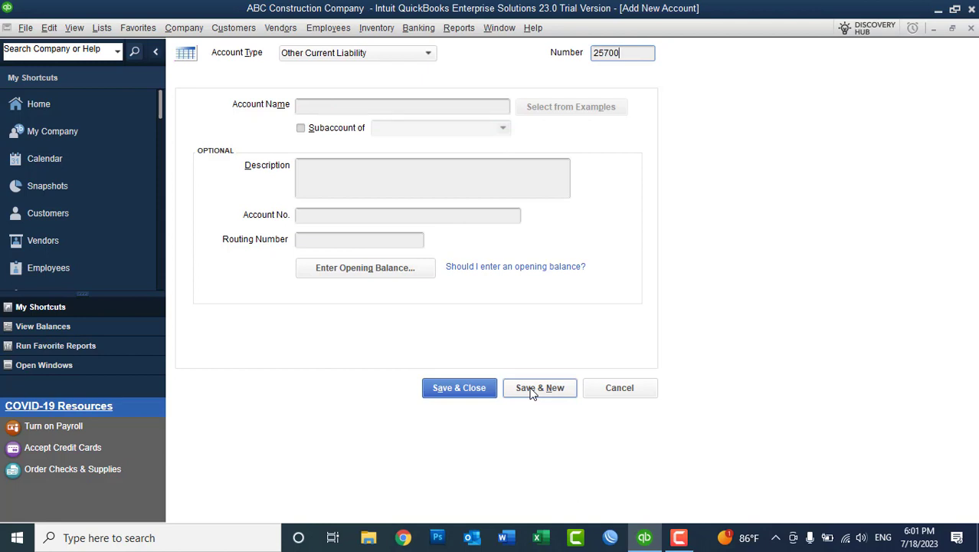
{"action": "key", "text": "Tab"}
{"action": "type", "text": "R"}
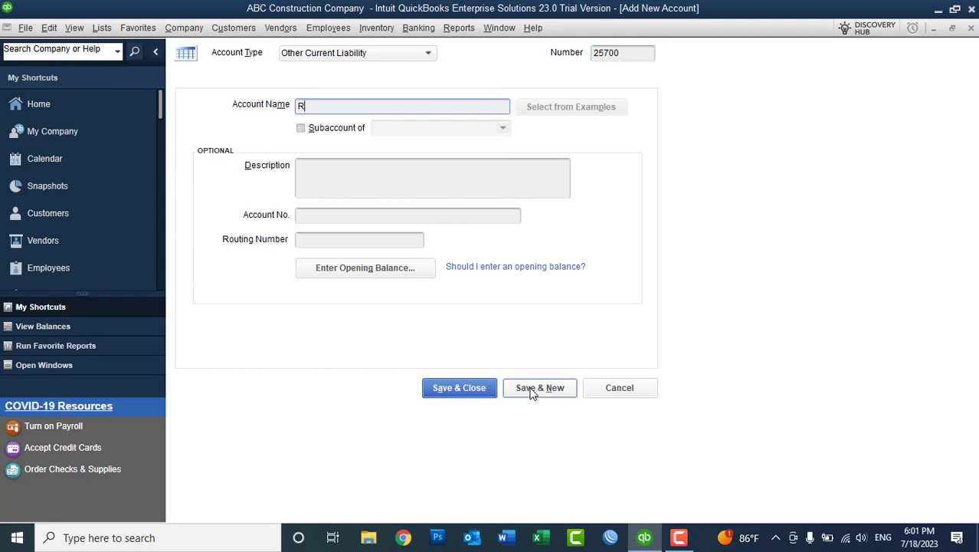
{"action": "type", "text": "ental Tax"}
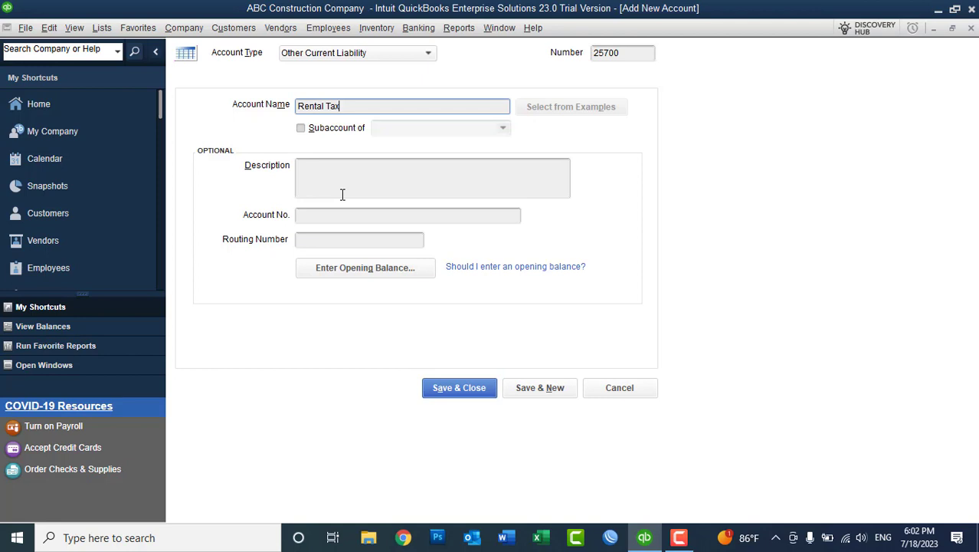
{"action": "left_click", "coordinate": [535, 389]}
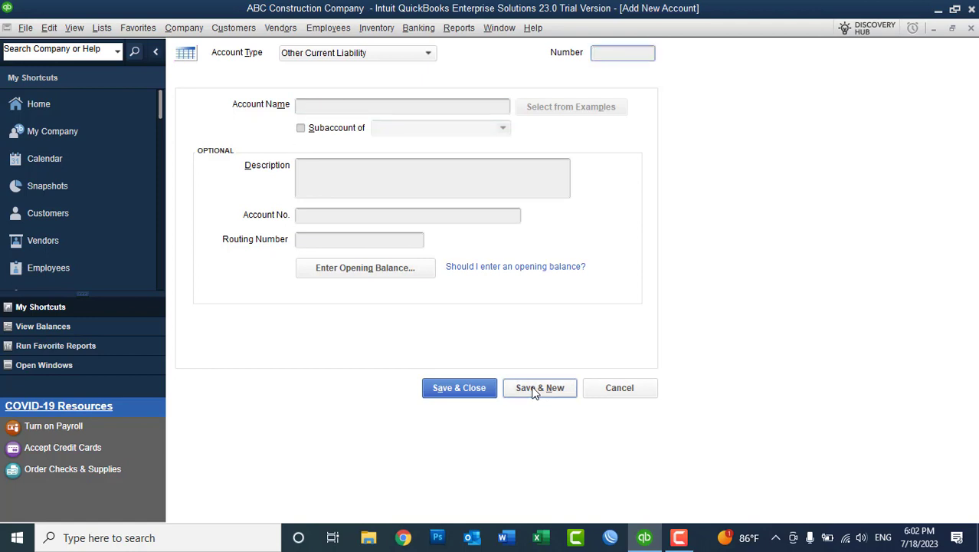
Add an Other Current Liability account numbered 25800 and named "2% BRT Tax", continuing with another new account.
{"action": "type", "text": "25800"}
{"action": "key", "text": "Tab"}
{"action": "type", "text": "2"}
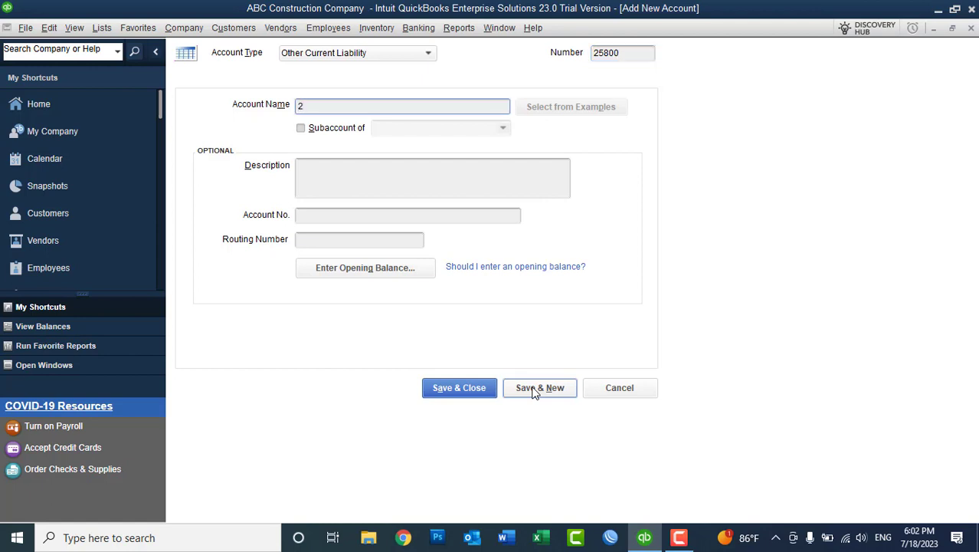
{"action": "type", "text": "% BRT Tax"}
{"action": "left_click", "coordinate": [540, 388]}
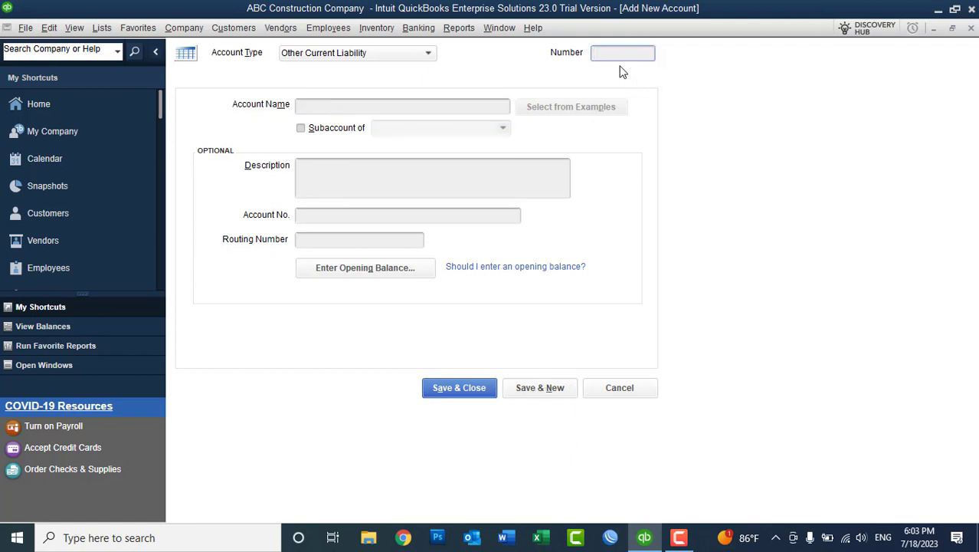
Number the new Other Current Liability account 25900, name it "20% Income Tax", and save and close it.
{"action": "type", "text": "25900"}
{"action": "key", "text": "Tab"}
{"action": "type", "text": "20"}
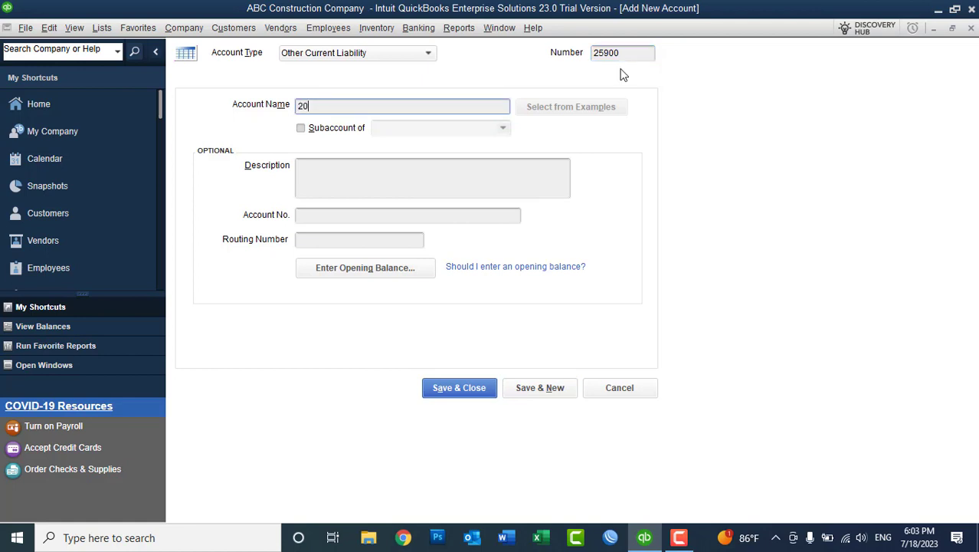
{"action": "type", "text": "% Income Tax"}
{"action": "left_click", "coordinate": [449, 389]}
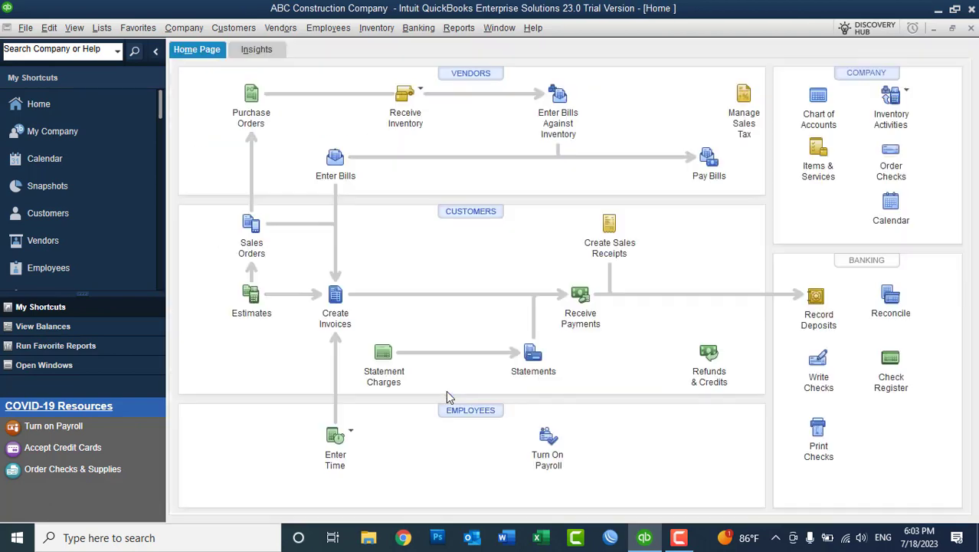
Open the Chart of Accounts and review the Other Current Liability accounts from Payroll Liabilities down to the new tax accounts.
{"action": "left_click", "coordinate": [102, 29]}
{"action": "left_click", "coordinate": [112, 48]}
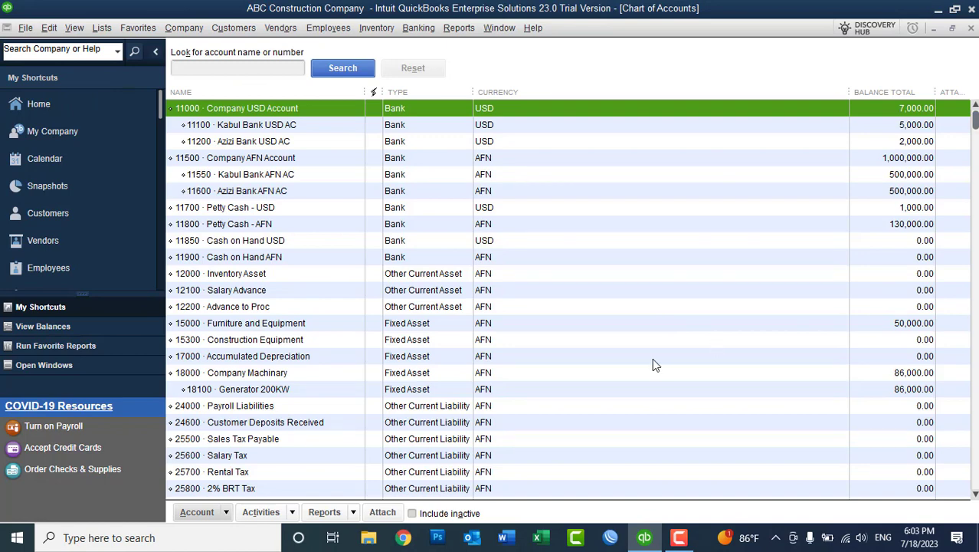
{"action": "left_click", "coordinate": [402, 408]}
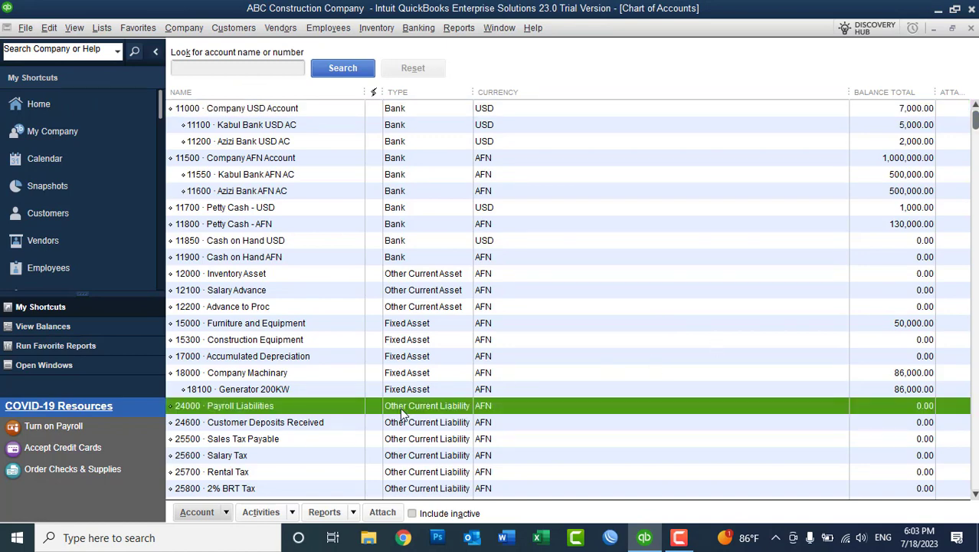
{"action": "key", "text": "Down"}
{"action": "key", "text": "Down"}
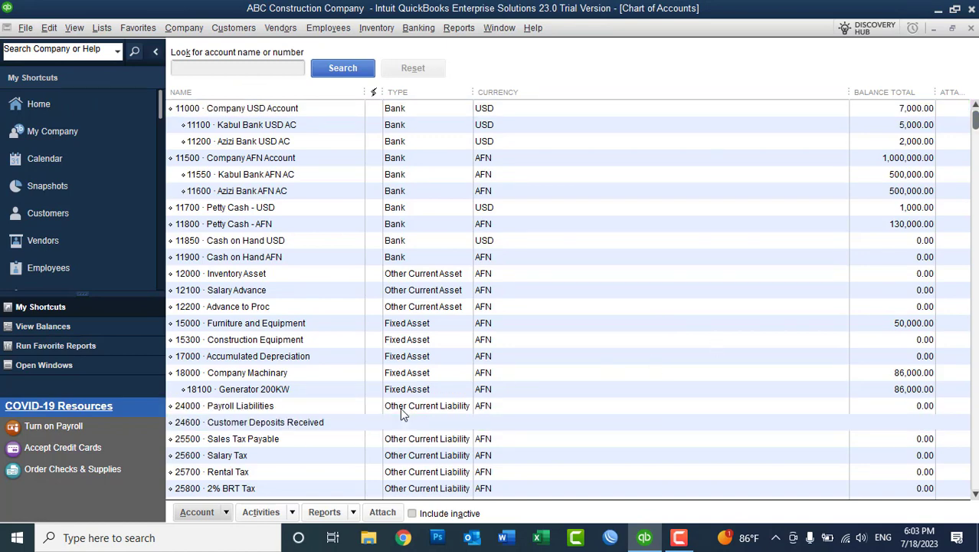
{"action": "key", "text": "Down"}
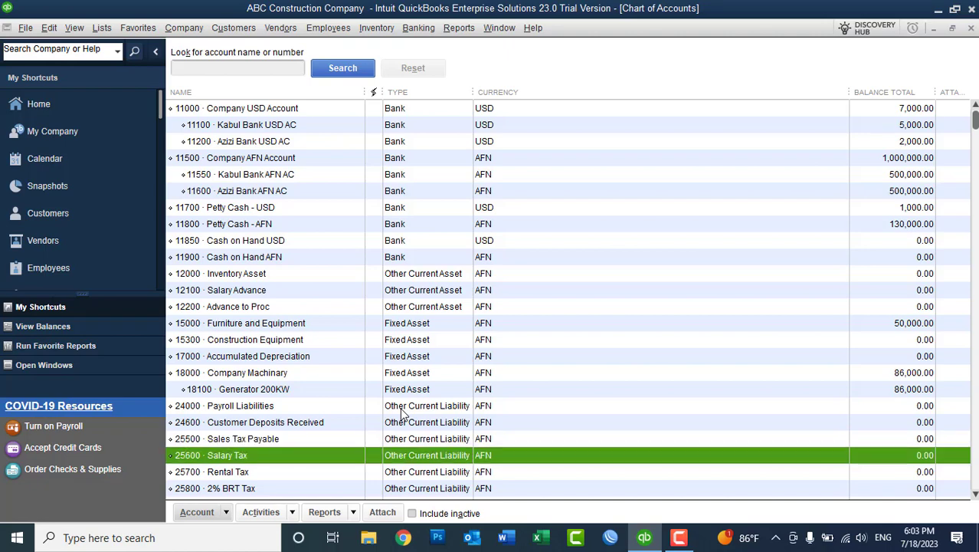
{"action": "key", "text": "Down"}
{"action": "key", "text": "Down"}
{"action": "key", "text": "Down"}
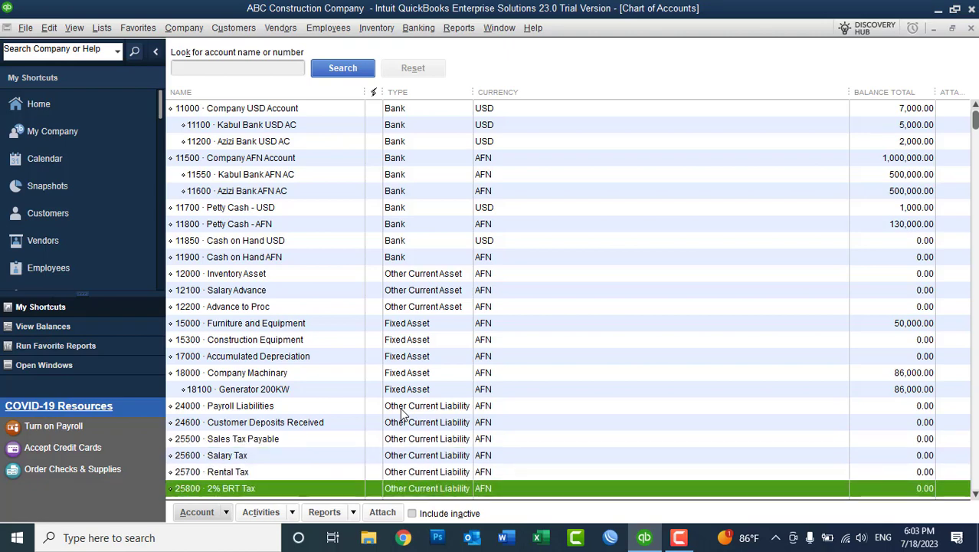
{"action": "scroll", "coordinate": [402, 414], "scroll_direction": "down", "scroll_amount": 4}
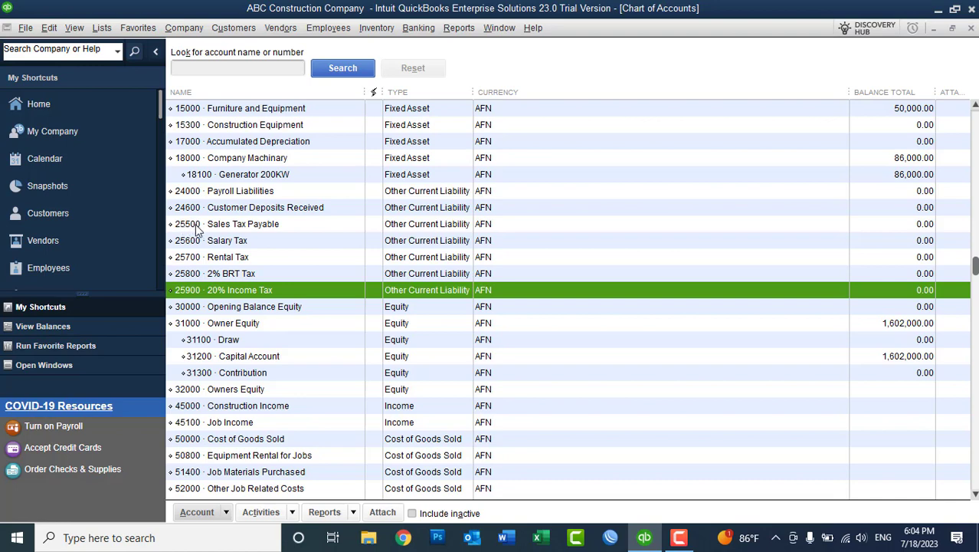
Start a new account from the Chart of Accounts with the type Other Current Liability.
{"action": "right_click", "coordinate": [278, 230]}
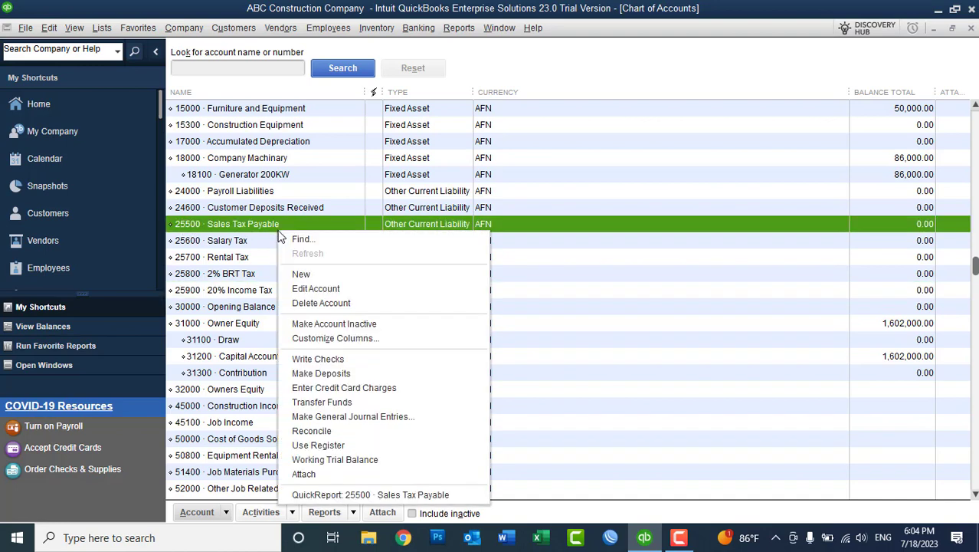
{"action": "left_click", "coordinate": [302, 274]}
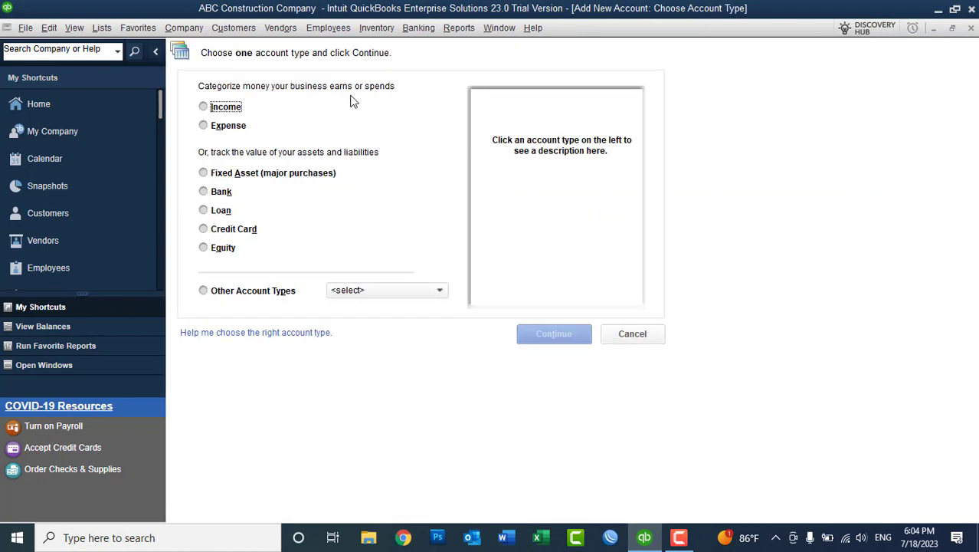
{"action": "left_click", "coordinate": [216, 292]}
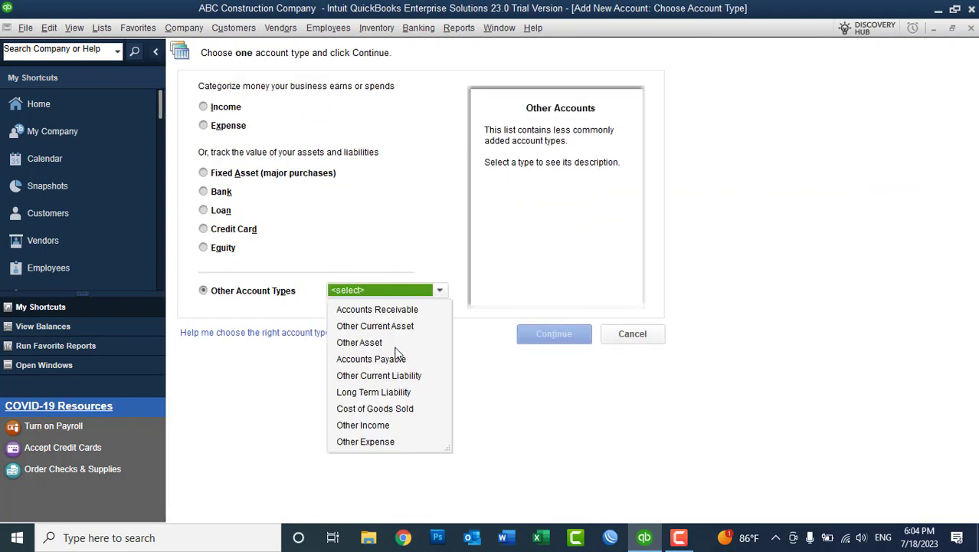
{"action": "left_click", "coordinate": [387, 376]}
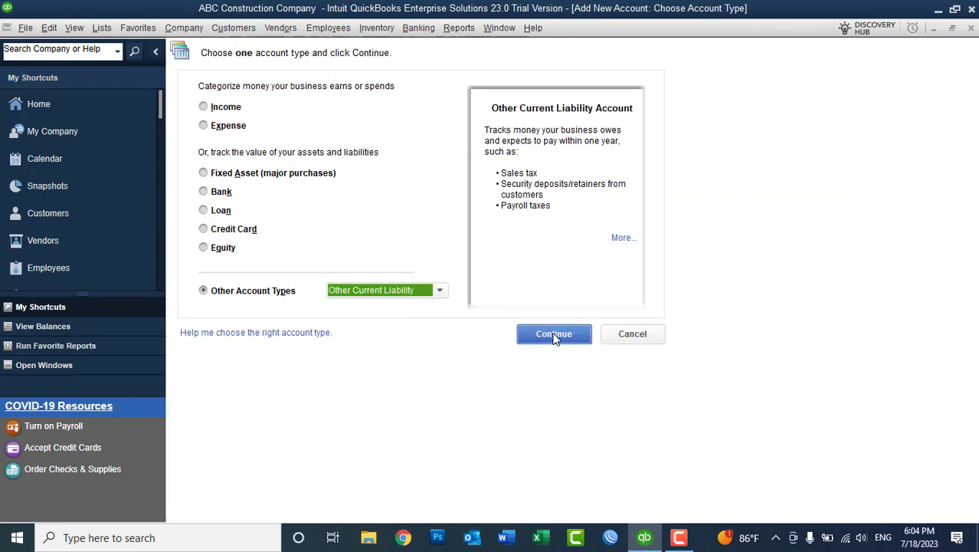
{"action": "left_click", "coordinate": [554, 334]}
Number the new liability account 25000, name it "Tax Payables", and save and close it.
{"action": "type", "text": "25000"}
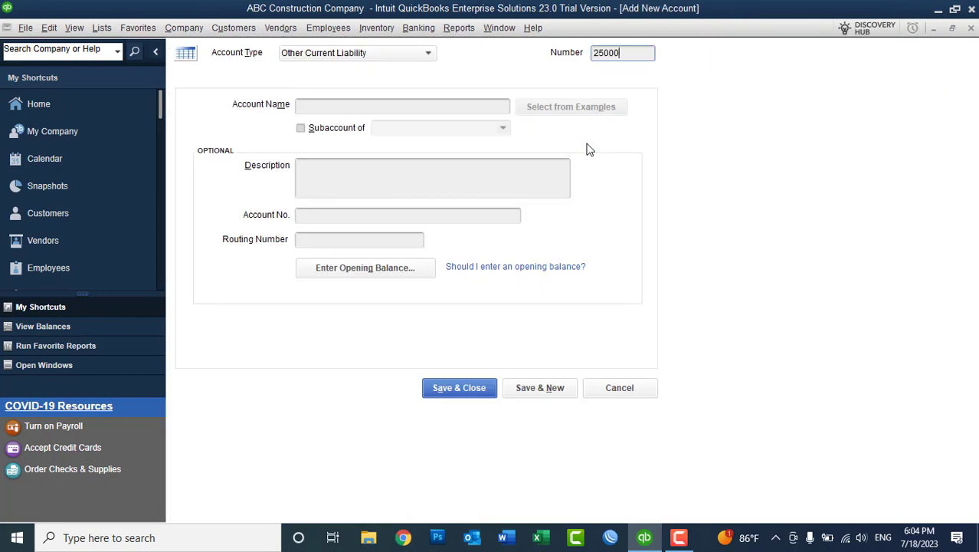
{"action": "key", "text": "Tab"}
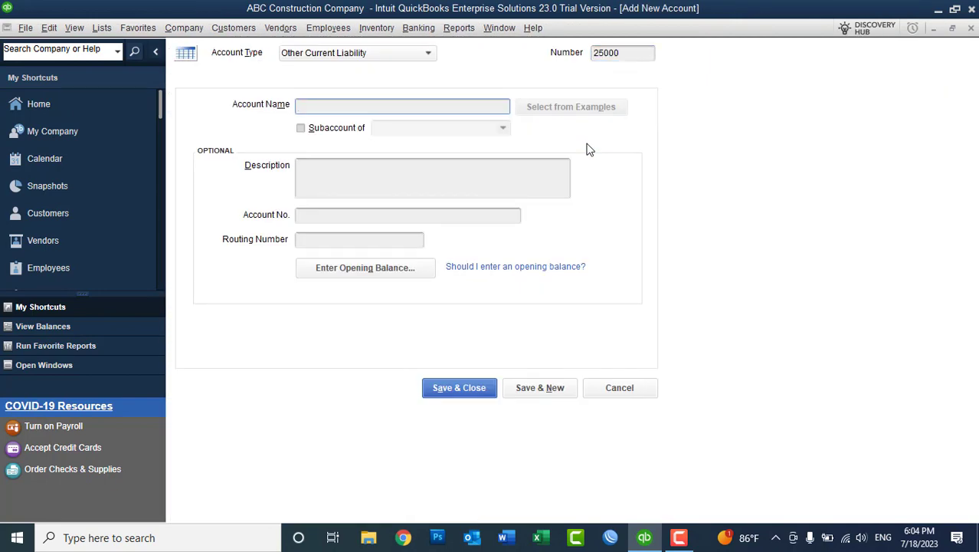
{"action": "type", "text": "Company"}
{"action": "key", "text": "BackSpace"}
{"action": "key", "text": "BackSpace"}
{"action": "key", "text": "BackSpace"}
{"action": "key", "text": "BackSpace"}
{"action": "key", "text": "BackSpace"}
{"action": "key", "text": "BackSpace"}
{"action": "key", "text": "BackSpace"}
{"action": "type", "text": "Tax Payables"}
{"action": "left_click", "coordinate": [463, 390]}
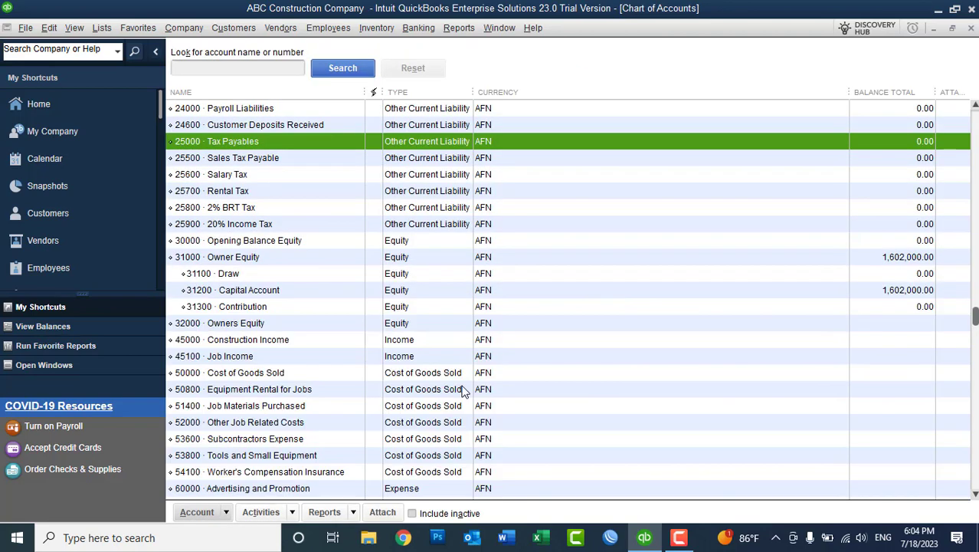
Edit the Sales Tax Payable account to make it a subaccount of 25000 Tax Payables and save it.
{"action": "left_click", "coordinate": [236, 163]}
{"action": "right_click", "coordinate": [235, 163]}
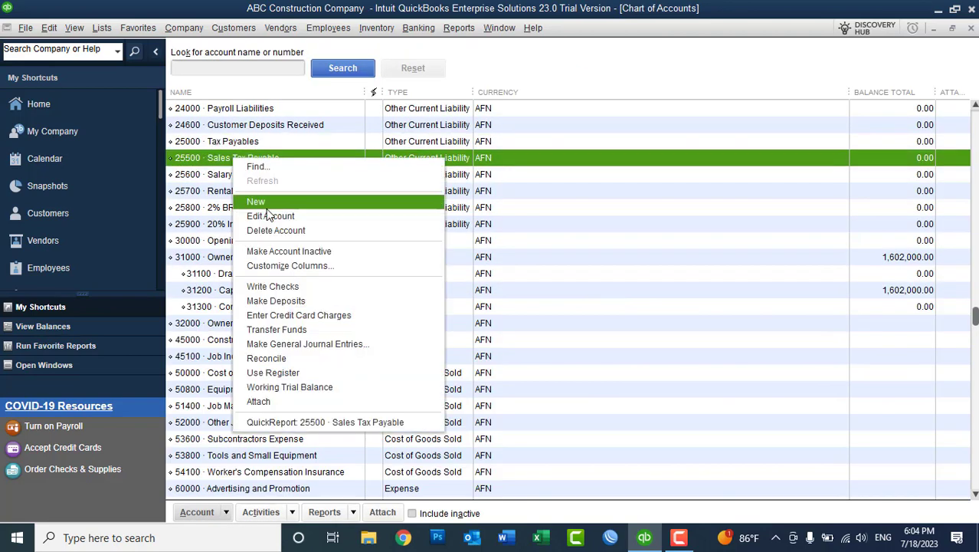
{"action": "left_click", "coordinate": [270, 217]}
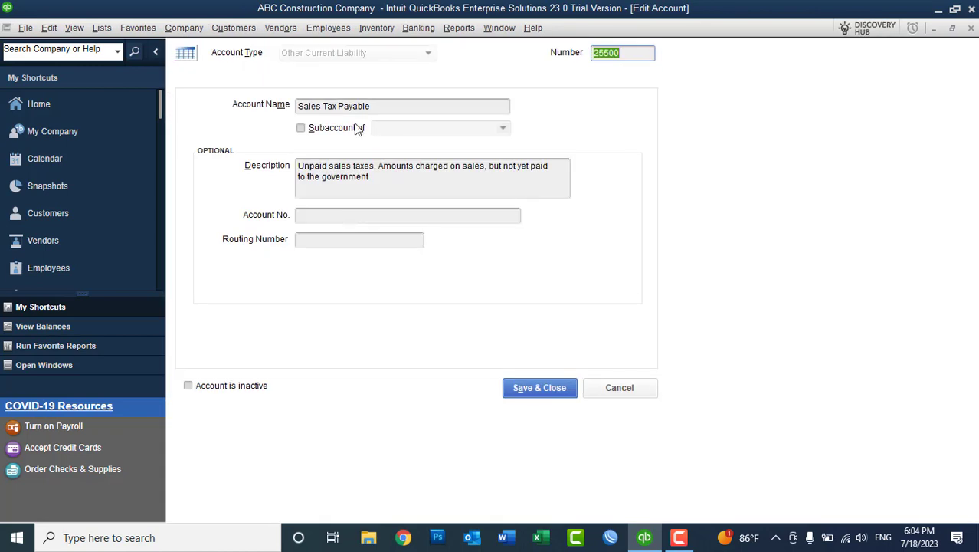
{"action": "left_click", "coordinate": [300, 128]}
{"action": "left_click", "coordinate": [504, 130]}
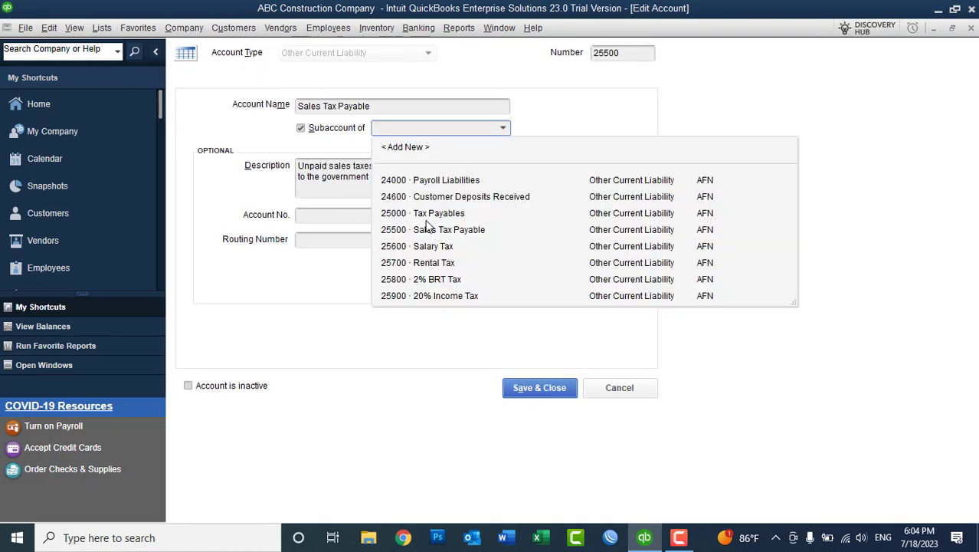
{"action": "left_click", "coordinate": [427, 217]}
{"action": "left_click", "coordinate": [540, 387]}
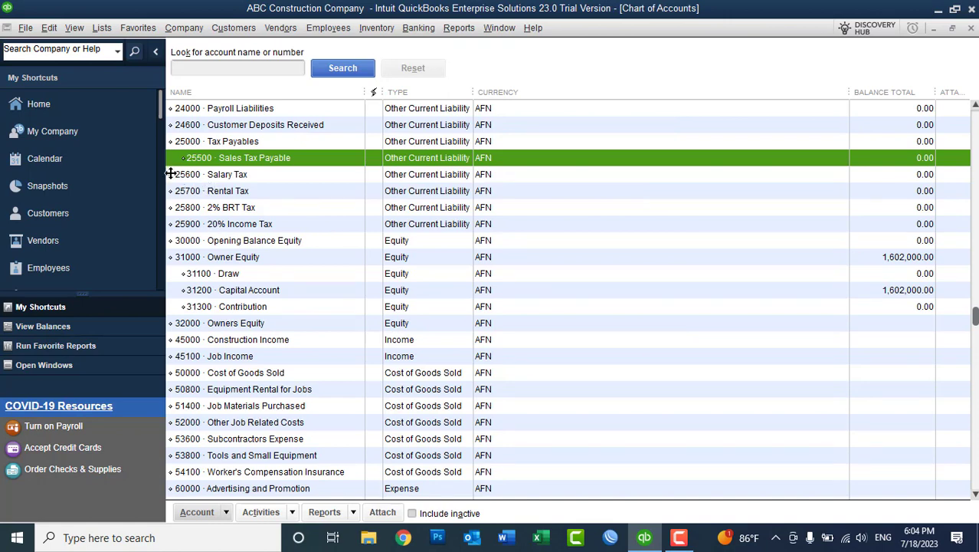
Edit the Salary Tax account to make it a subaccount of 25000 Tax Payables and save it.
{"action": "left_click", "coordinate": [230, 178]}
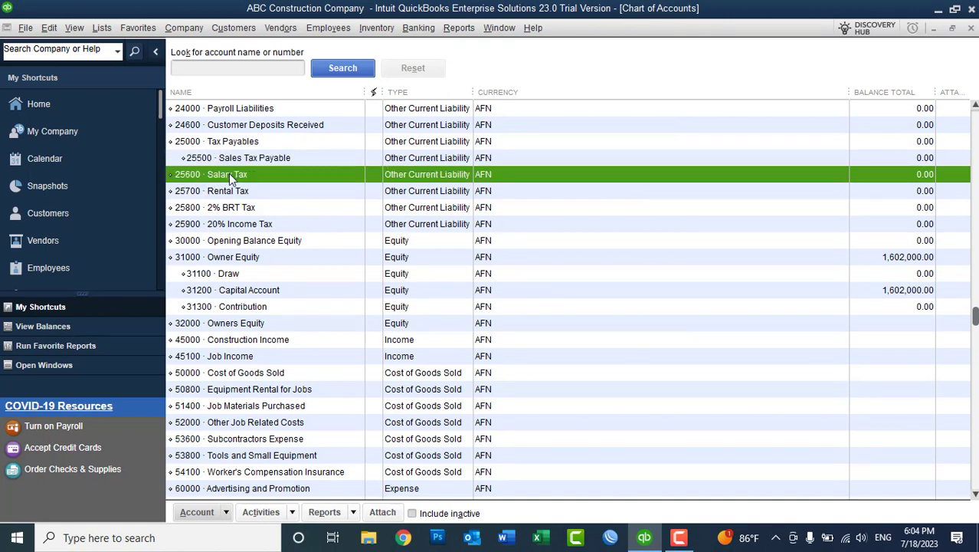
{"action": "right_click", "coordinate": [230, 178]}
{"action": "left_click", "coordinate": [273, 232]}
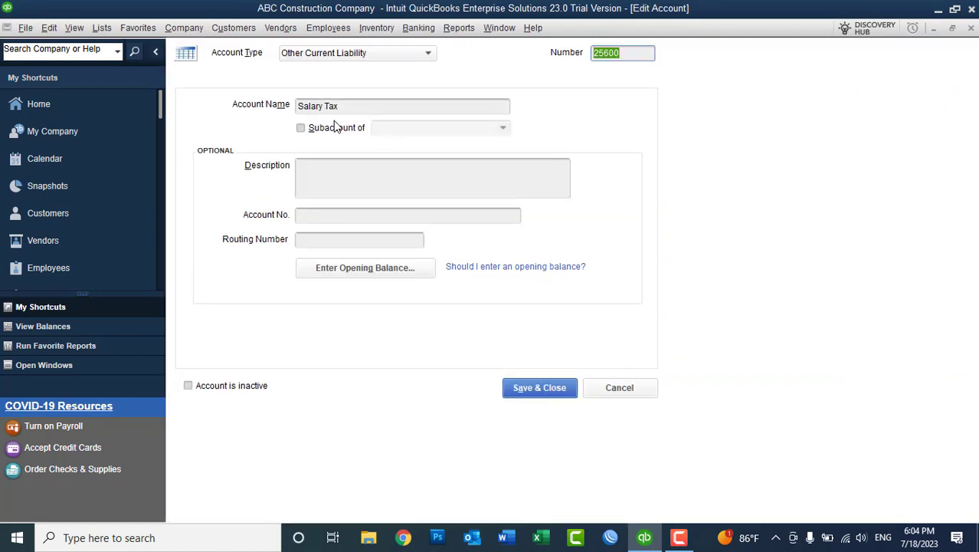
{"action": "left_click", "coordinate": [398, 128]}
{"action": "left_click", "coordinate": [503, 128]}
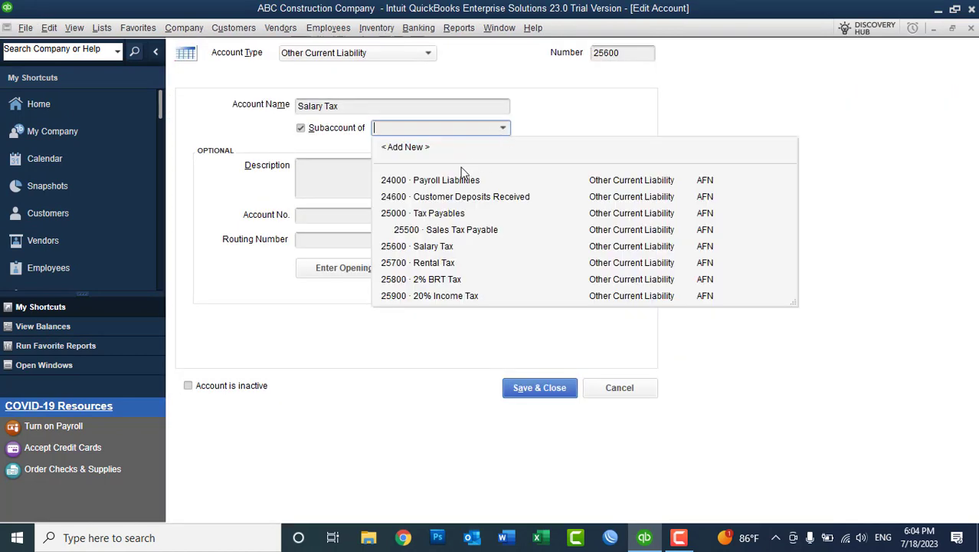
{"action": "left_click", "coordinate": [423, 214]}
{"action": "left_click", "coordinate": [535, 382]}
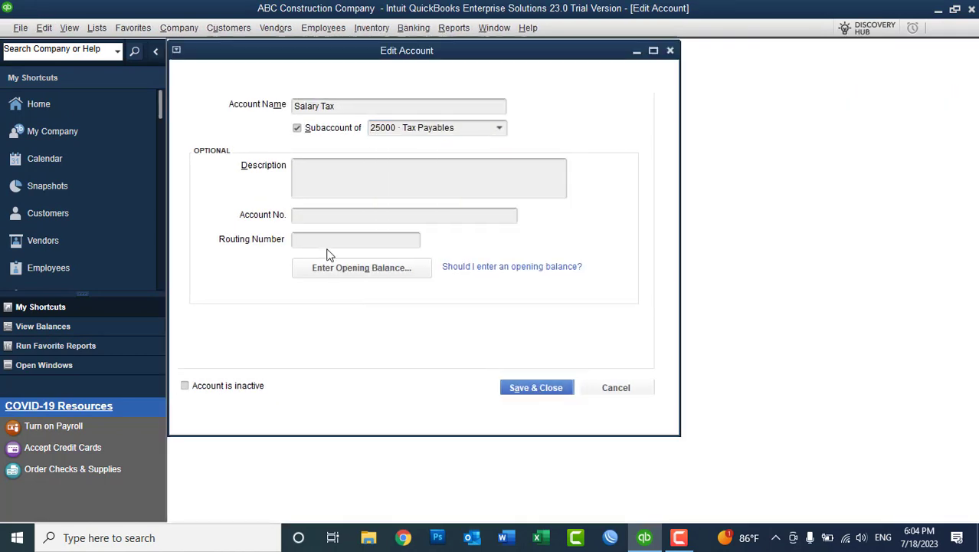
Edit the Rental Tax account to make it a subaccount of 25000 Tax Payables and save it.
{"action": "right_click", "coordinate": [224, 191]}
{"action": "left_click", "coordinate": [276, 247]}
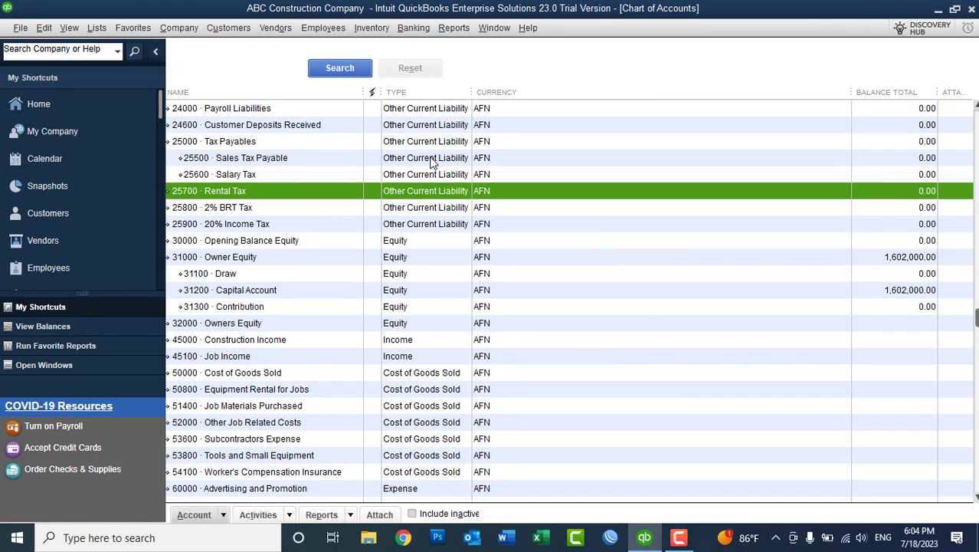
{"action": "left_click", "coordinate": [352, 128]}
{"action": "left_click", "coordinate": [503, 128]}
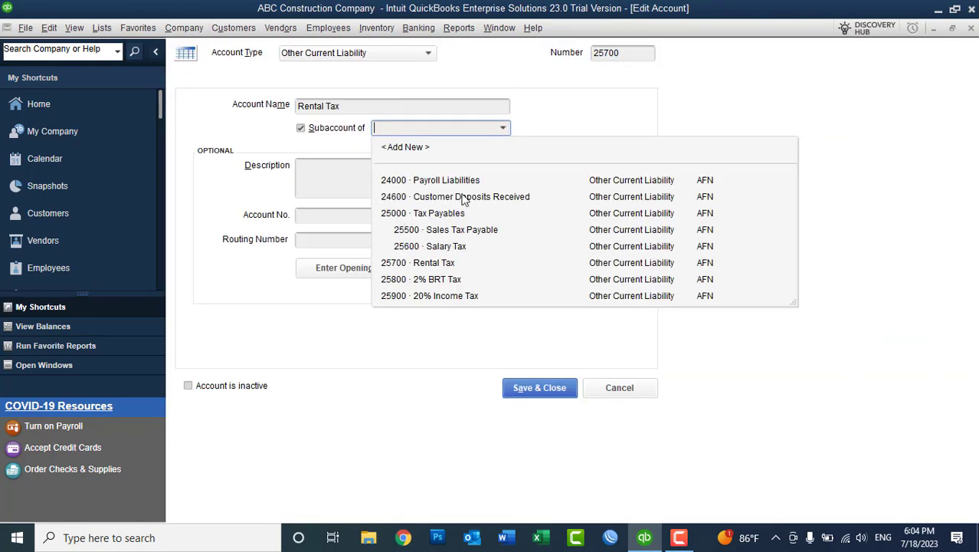
{"action": "left_click", "coordinate": [423, 213]}
{"action": "left_click", "coordinate": [528, 387]}
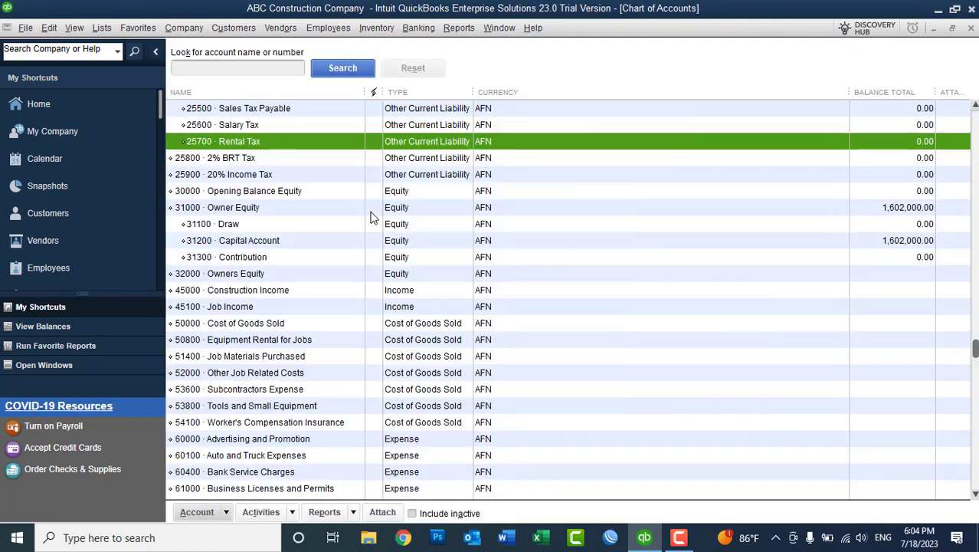
Edit the 2% BRT Tax account to make it a subaccount of 25000 Tax Payables and save it.
{"action": "right_click", "coordinate": [236, 160]}
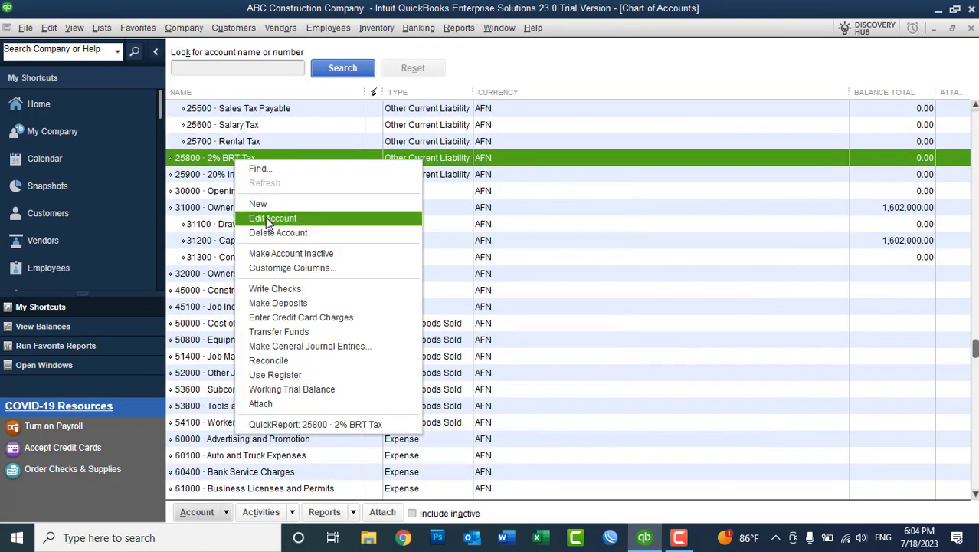
{"action": "left_click", "coordinate": [265, 218]}
{"action": "left_click", "coordinate": [342, 127]}
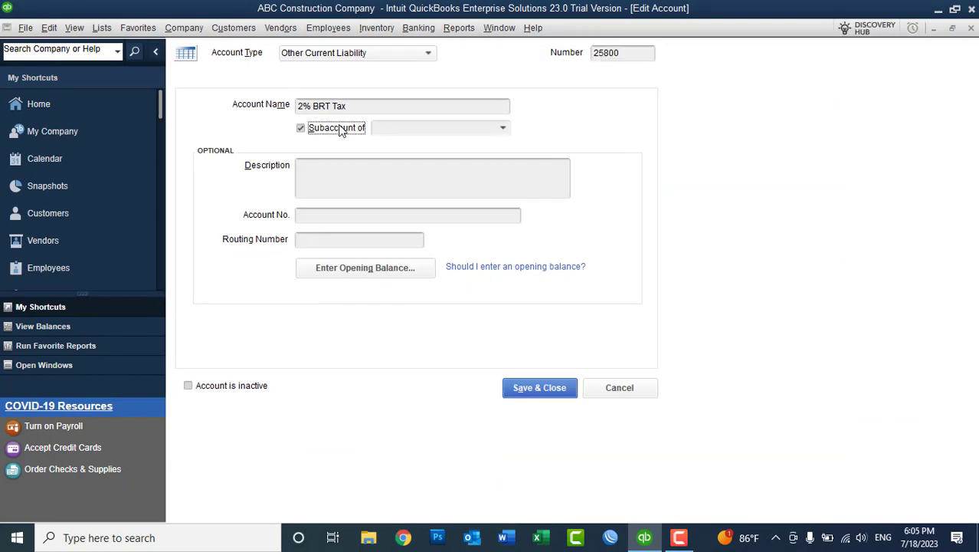
{"action": "left_click", "coordinate": [498, 131]}
{"action": "left_click", "coordinate": [413, 149]}
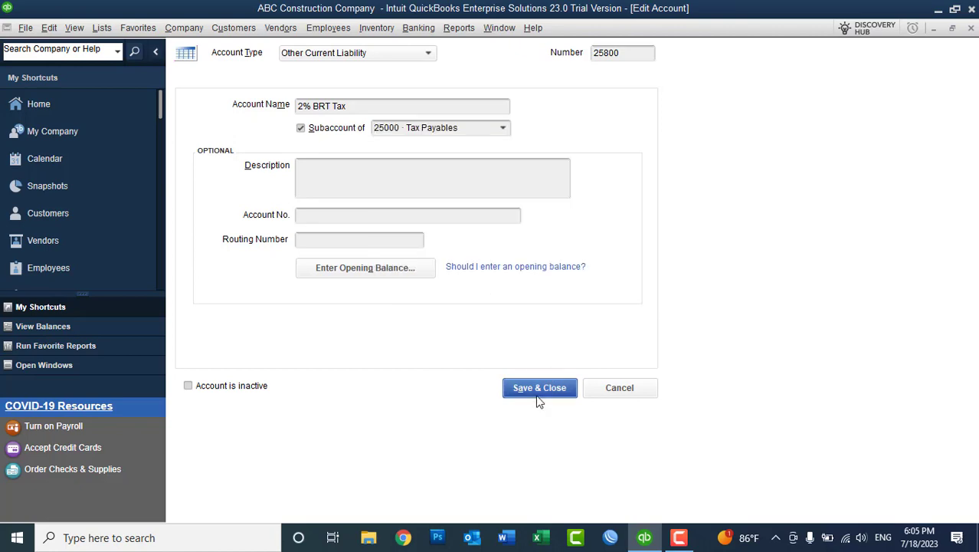
{"action": "left_click", "coordinate": [539, 388]}
Make the 20% Income Tax account a subaccount of 25000 Tax Payables, save it, and check the grouped tax accounts in the list.
{"action": "right_click", "coordinate": [225, 177]}
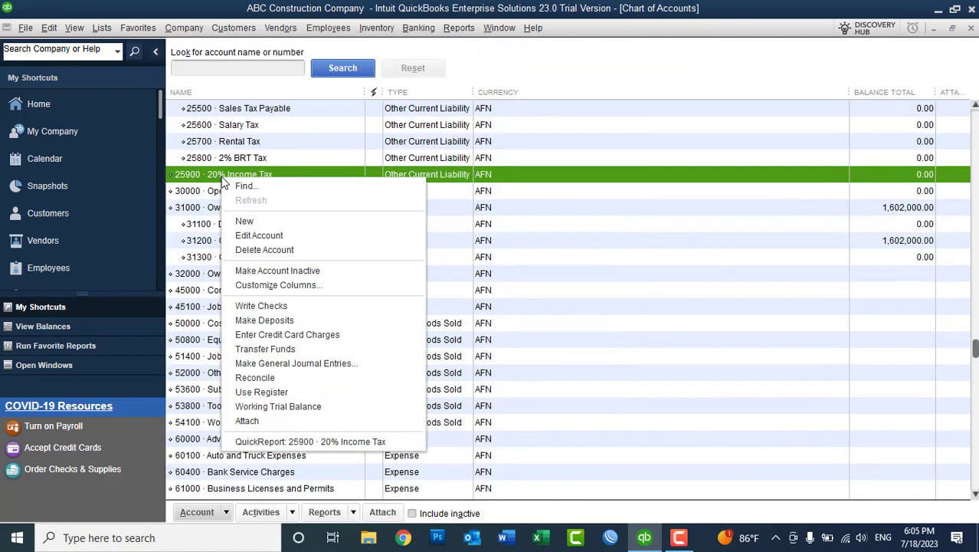
{"action": "left_click", "coordinate": [259, 236]}
{"action": "left_click", "coordinate": [341, 127]}
{"action": "left_click", "coordinate": [503, 128]}
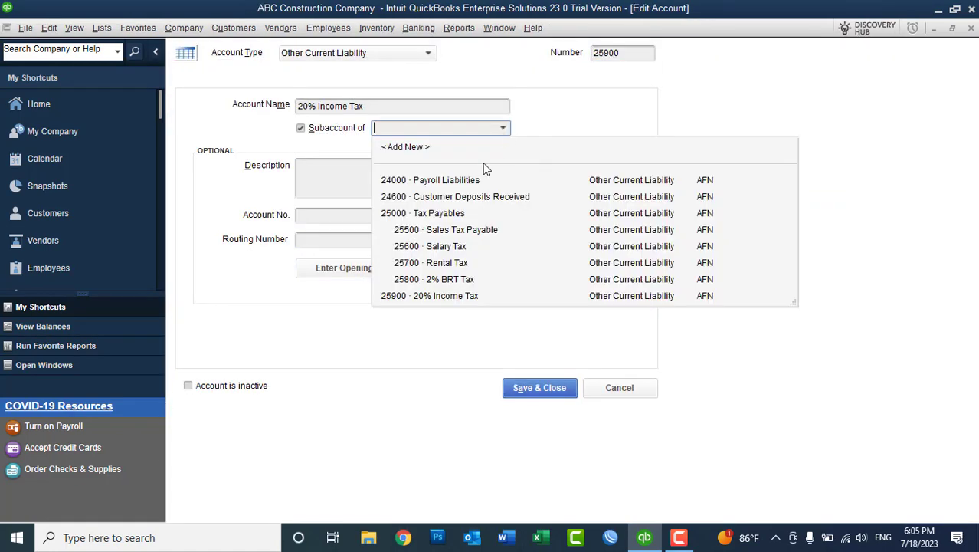
{"action": "left_click", "coordinate": [443, 215]}
{"action": "left_click", "coordinate": [526, 386]}
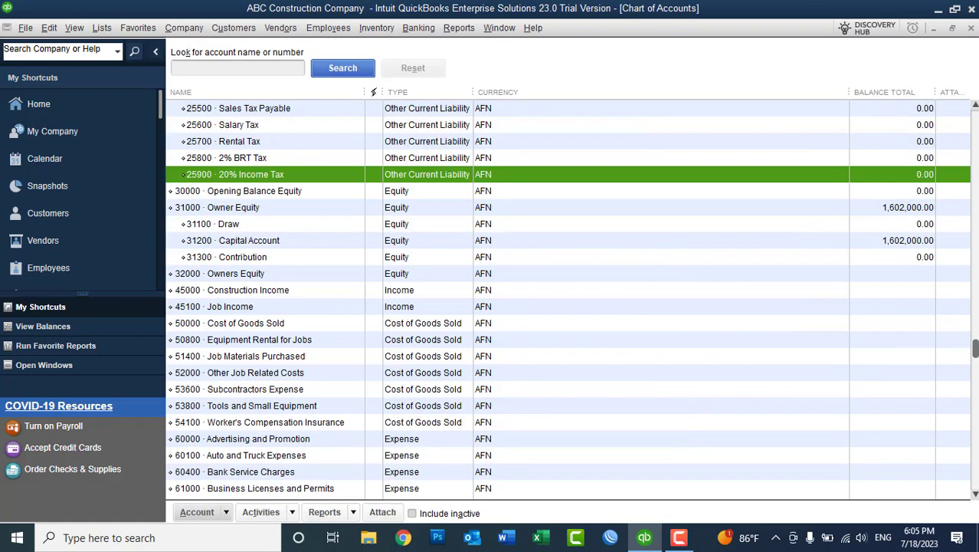
{"action": "left_click", "coordinate": [974, 192]}
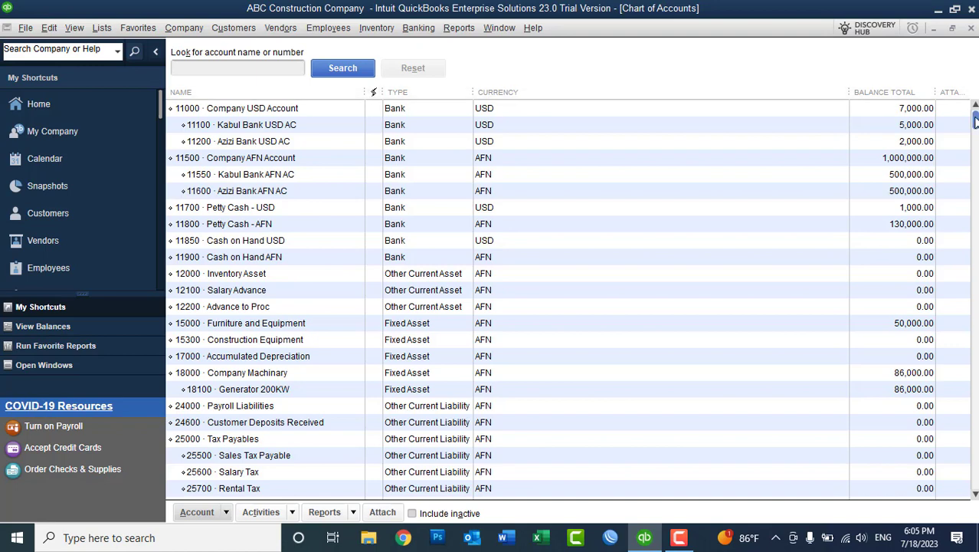
{"action": "left_click_drag", "start_coordinate": [974, 122], "coordinate": [977, 223]}
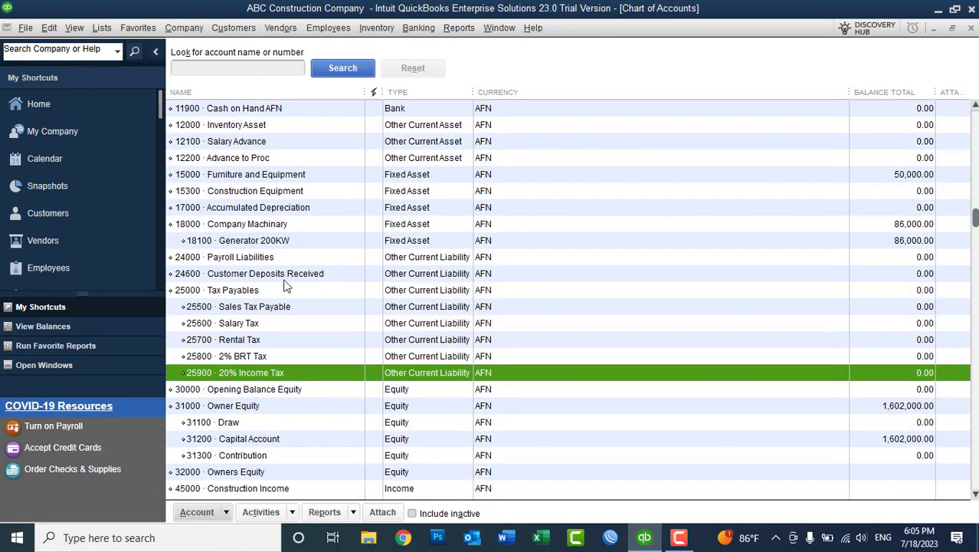